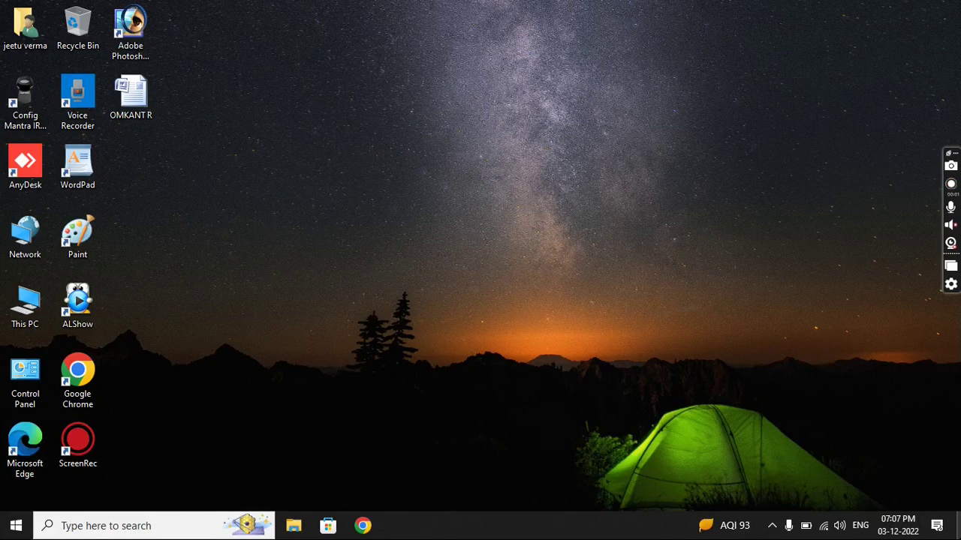
Refresh the desktop five times in a row from its right-click menu.
right_click(512, 125)
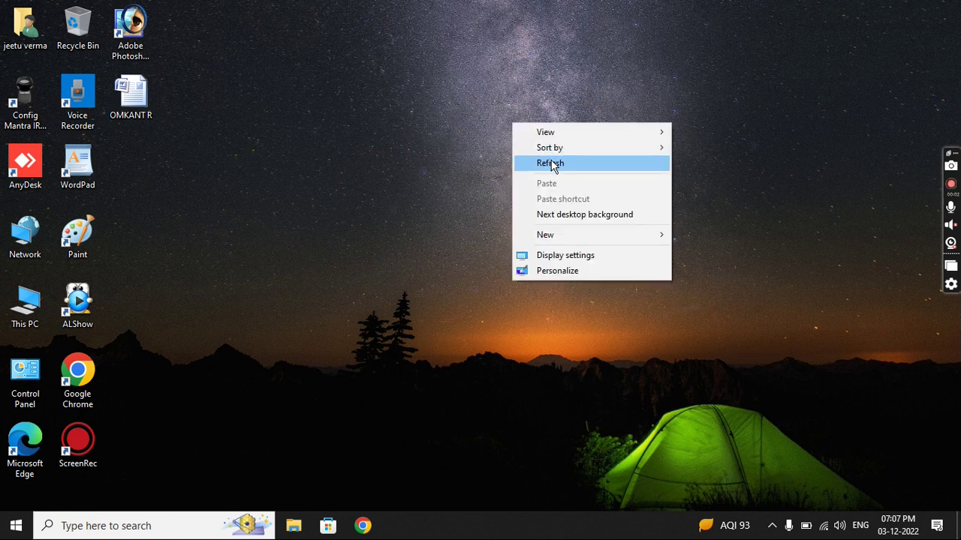
left_click(551, 163)
right_click(551, 161)
left_click(579, 200)
right_click(579, 199)
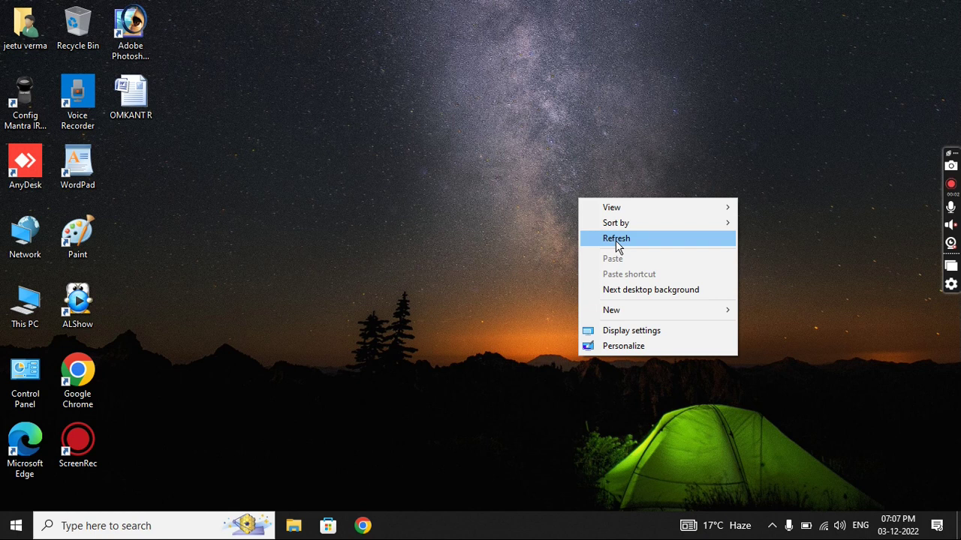
left_click(616, 242)
right_click(616, 241)
left_click(646, 276)
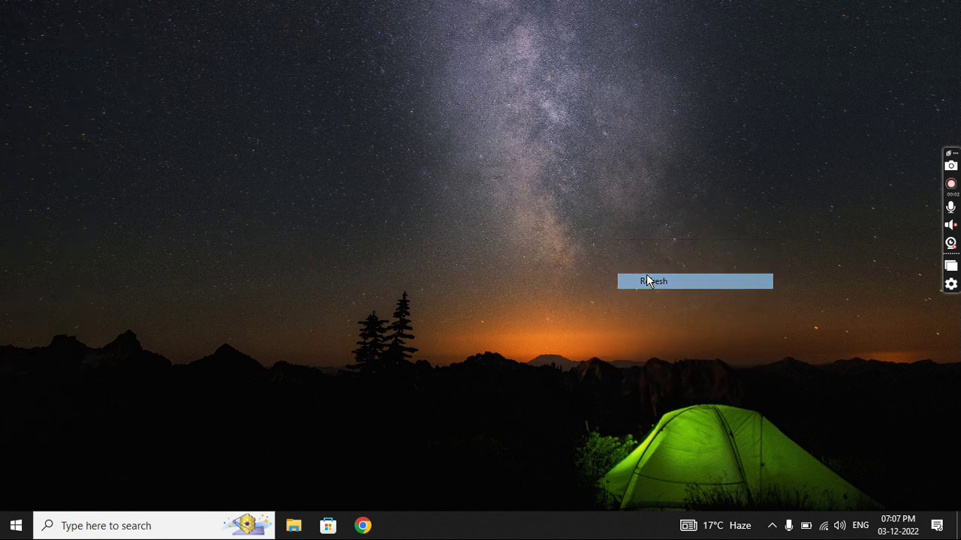
right_click(450, 130)
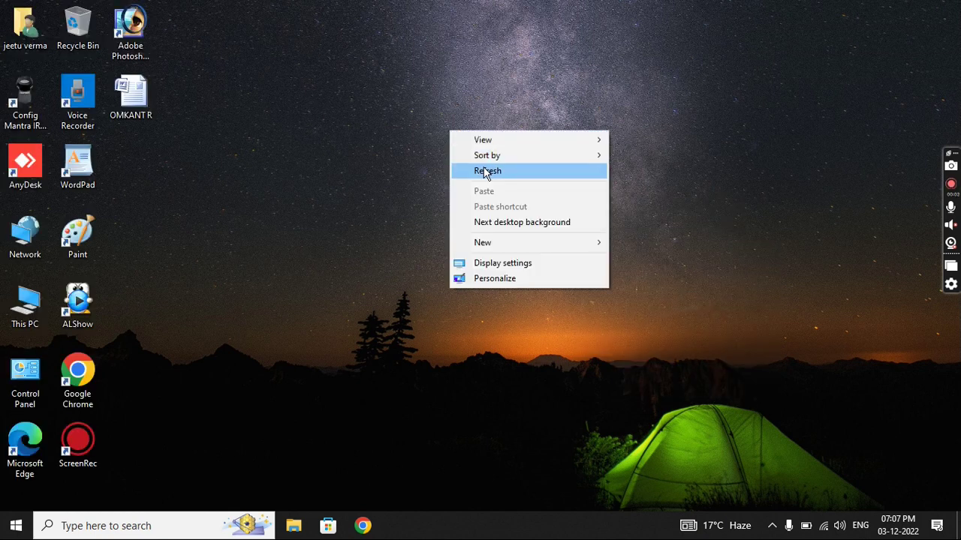
left_click(486, 171)
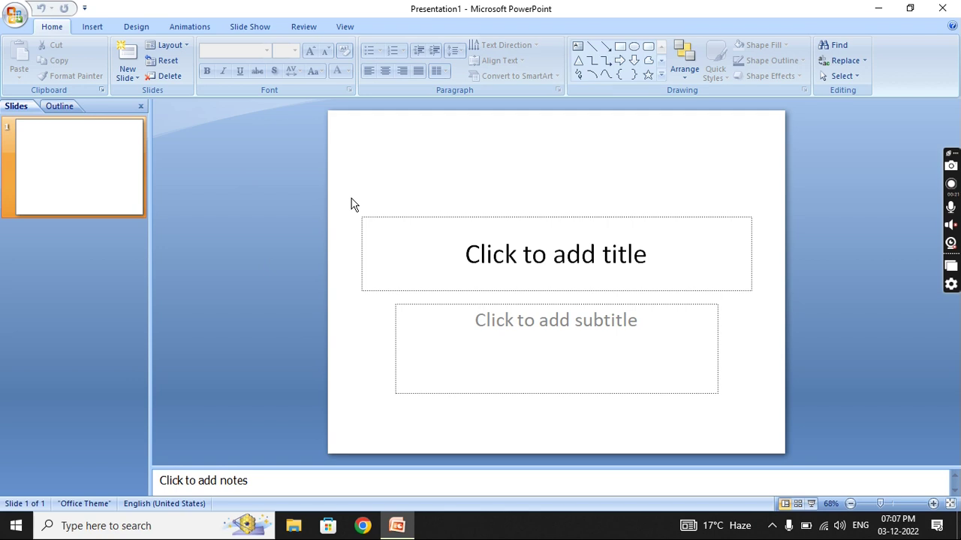
Leave the Presentation1 title placeholder empty and minimize the PowerPoint window.
left_click(511, 254)
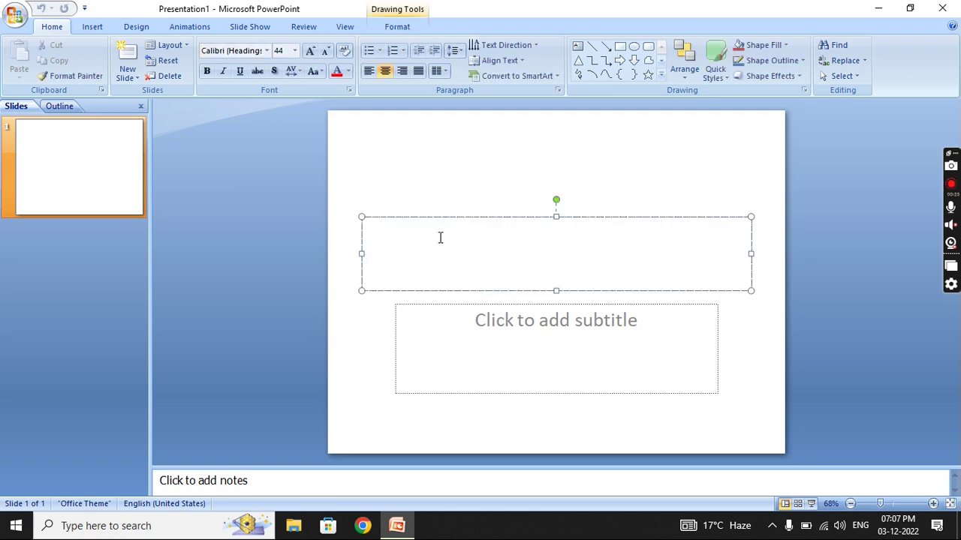
left_click(393, 188)
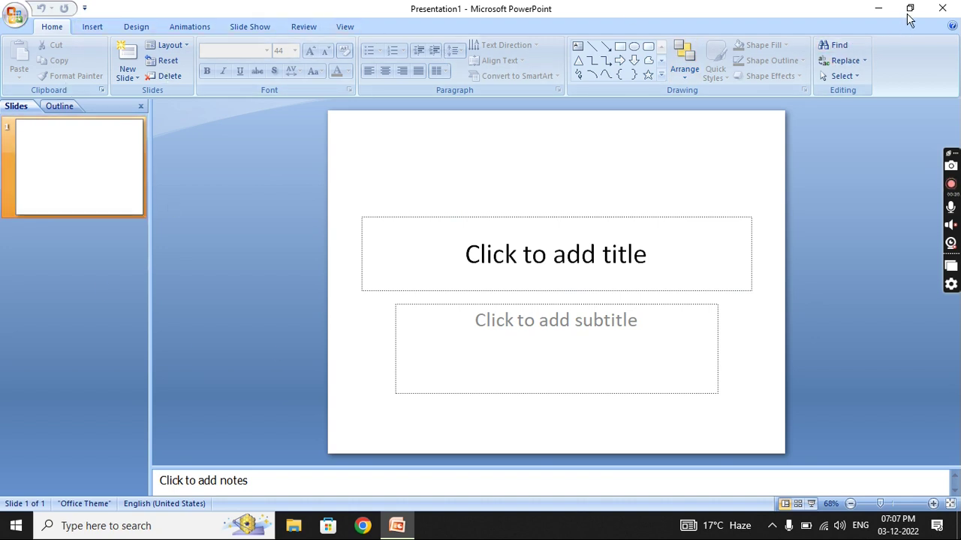
left_click(878, 8)
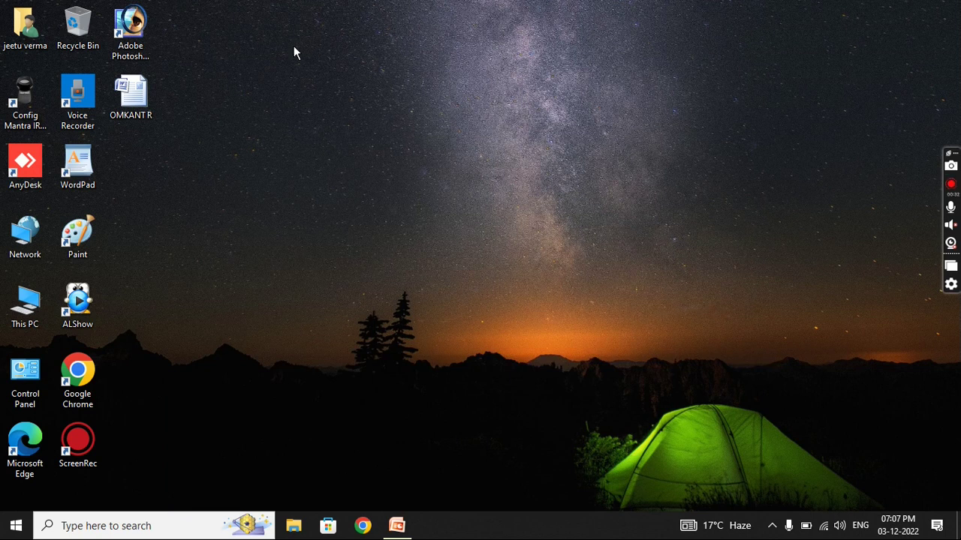
Refresh the desktop and restore the Presentation1 window from the taskbar.
right_click(293, 46)
right_click(344, 88)
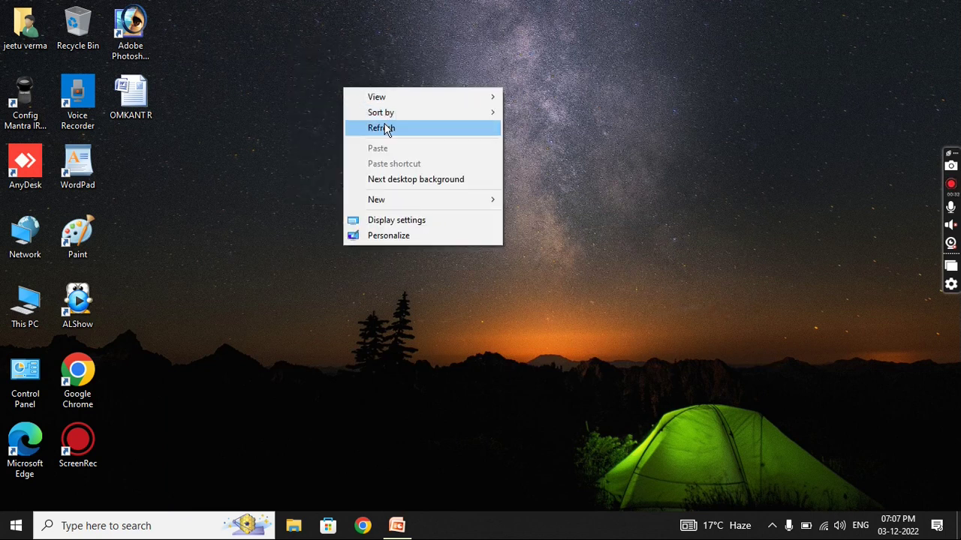
left_click(386, 127)
left_click(409, 530)
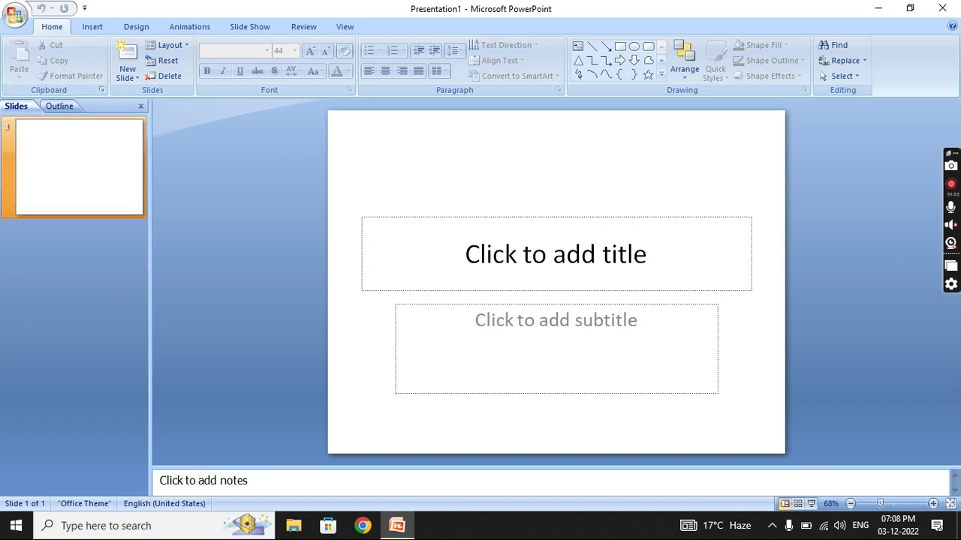
double_click(408, 13)
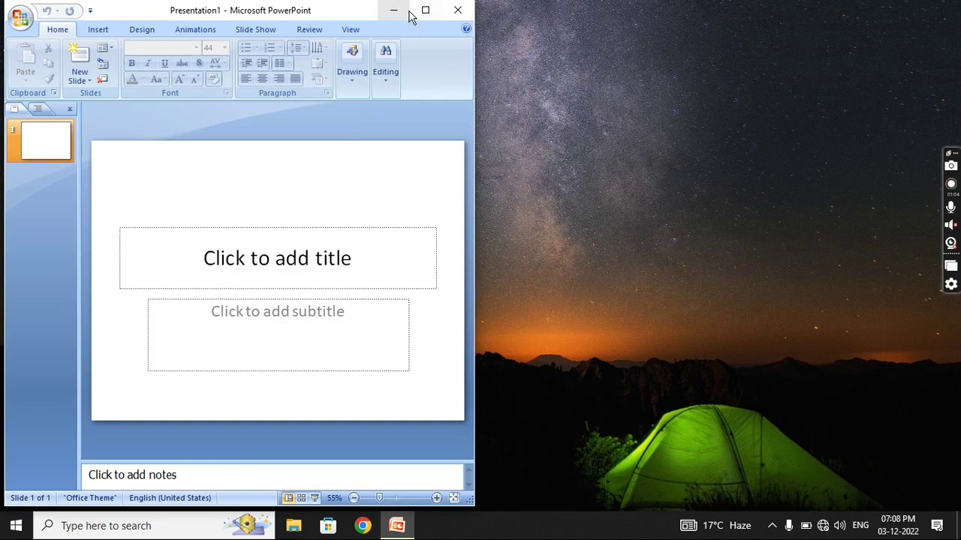
left_click(424, 10)
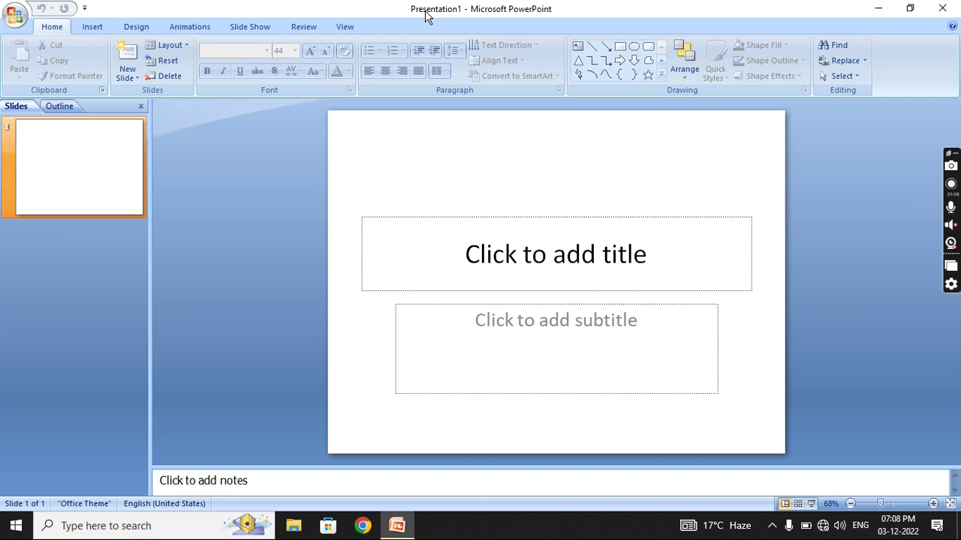
left_click(96, 26)
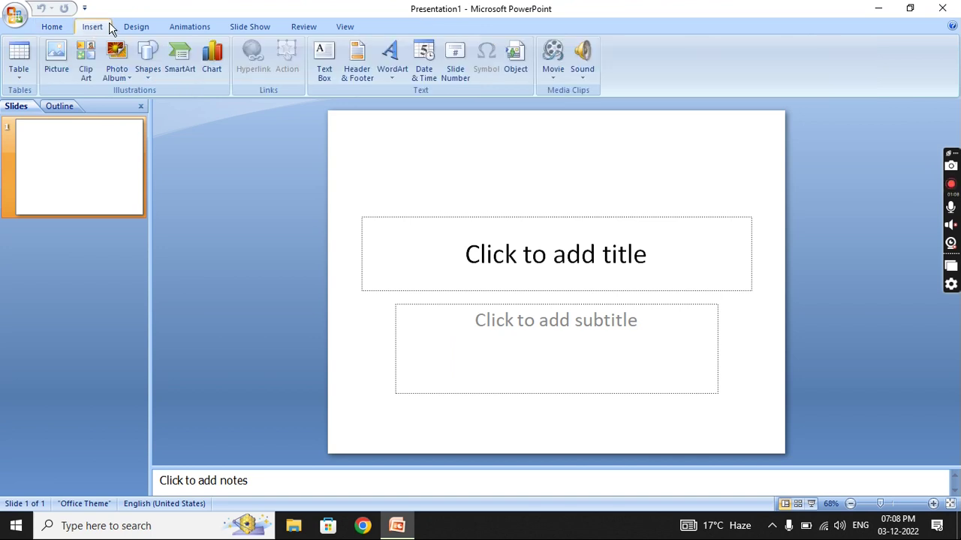
left_click(209, 26)
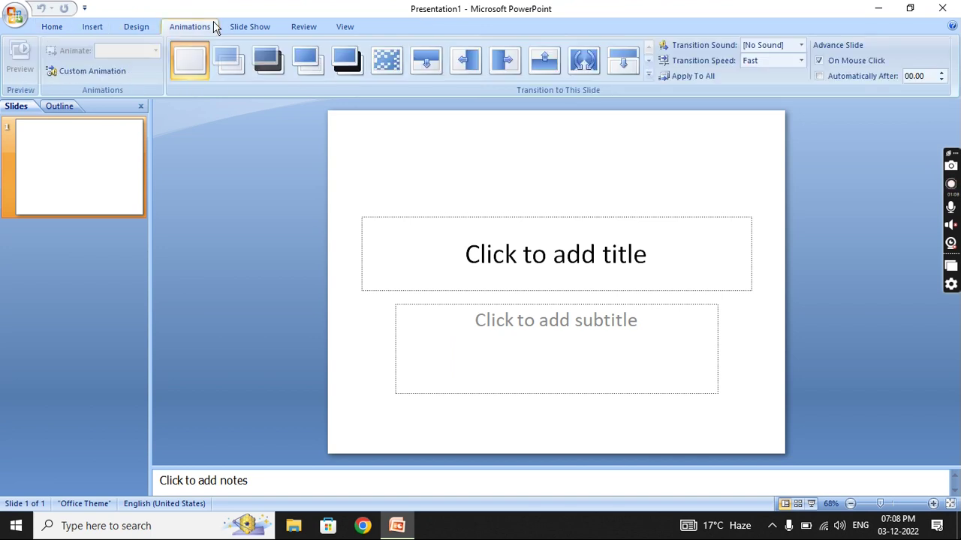
left_click(239, 26)
left_click(304, 26)
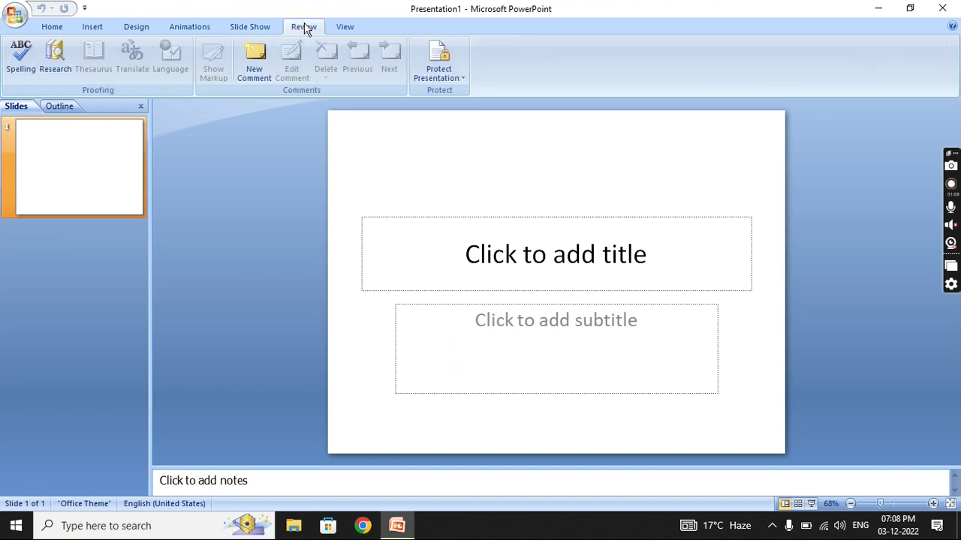
left_click(344, 27)
left_click(52, 27)
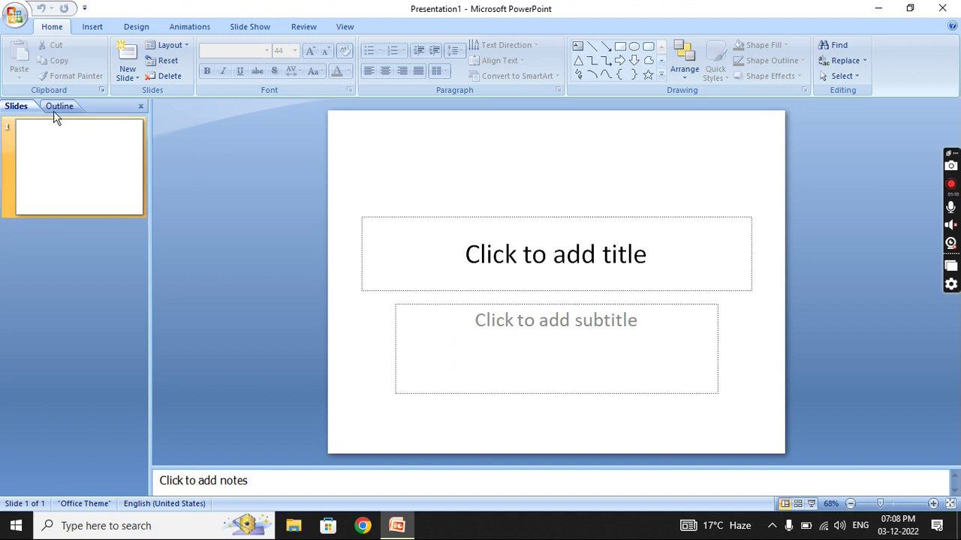
left_click(93, 30)
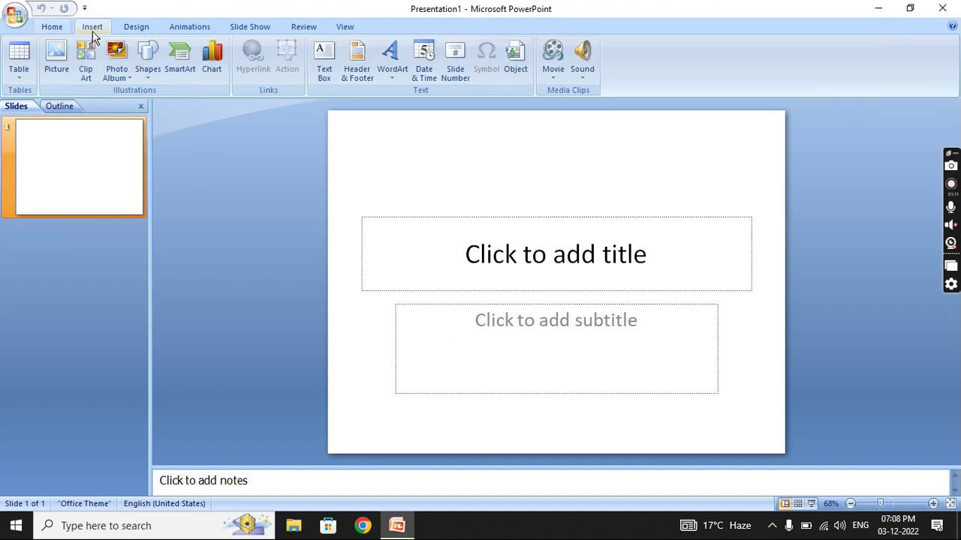
left_click(137, 27)
left_click(54, 28)
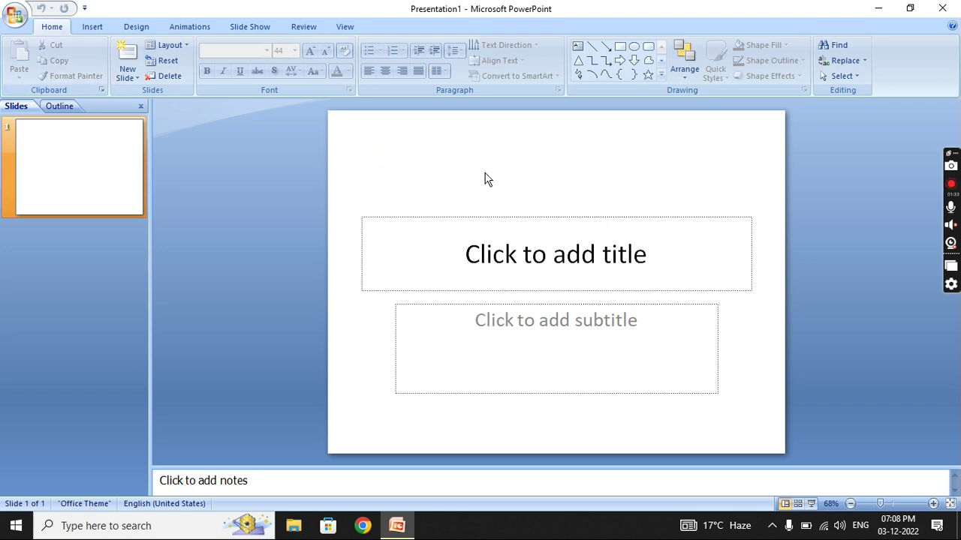
Type 'Abcd' into the slide title, fixing a typo.
left_click(510, 270)
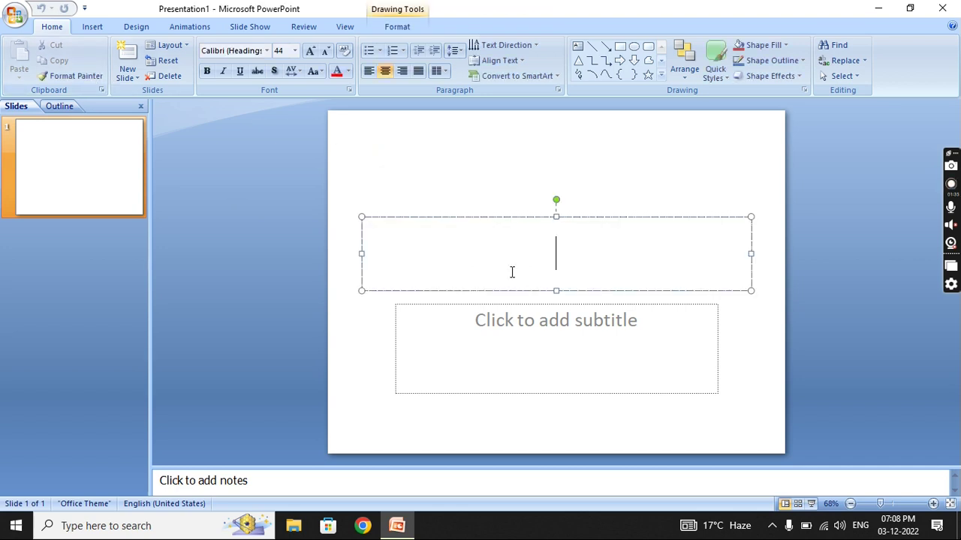
type("ac")
key("BackSpace")
type("bcd")
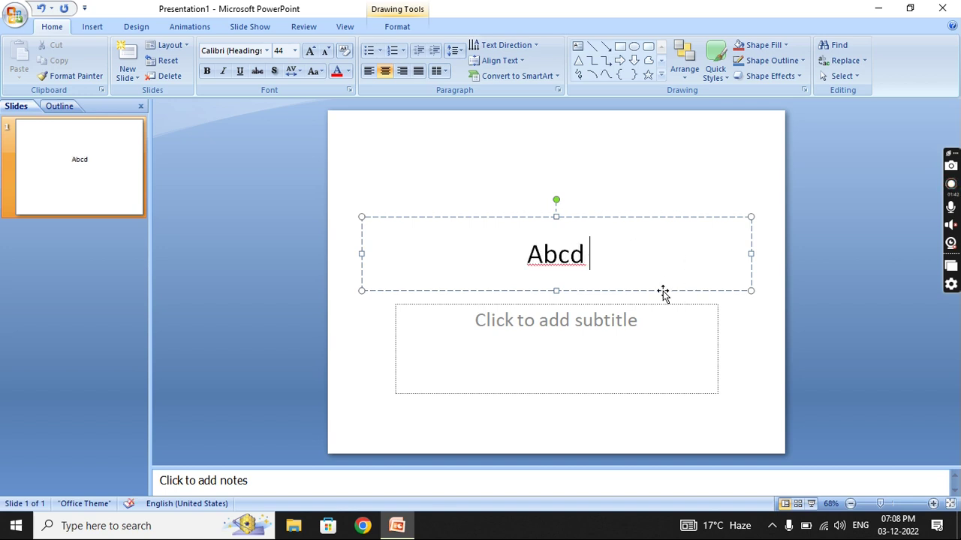
Cut 'Abcd' from the title and paste it into the subtitle, keeping source formatting.
left_click_drag(594, 253, 496, 260)
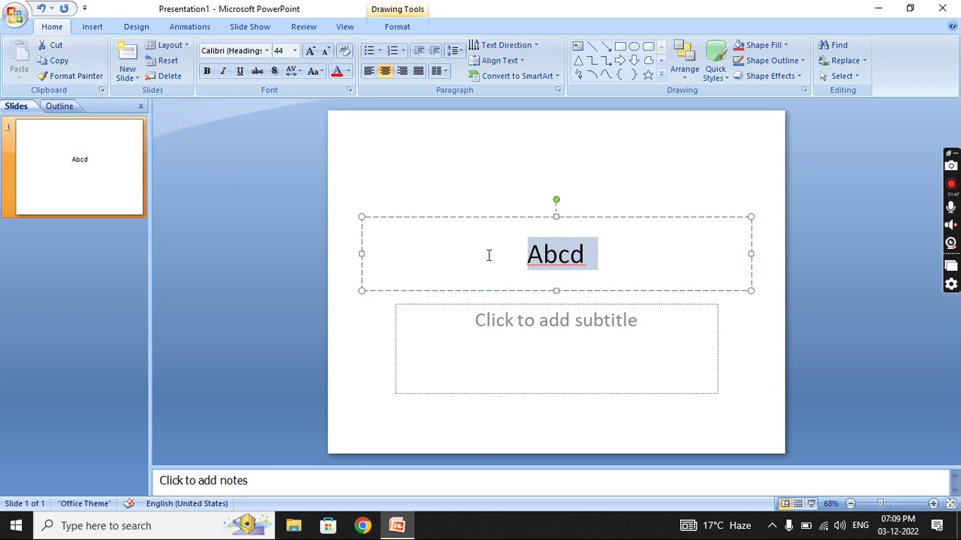
left_click(52, 47)
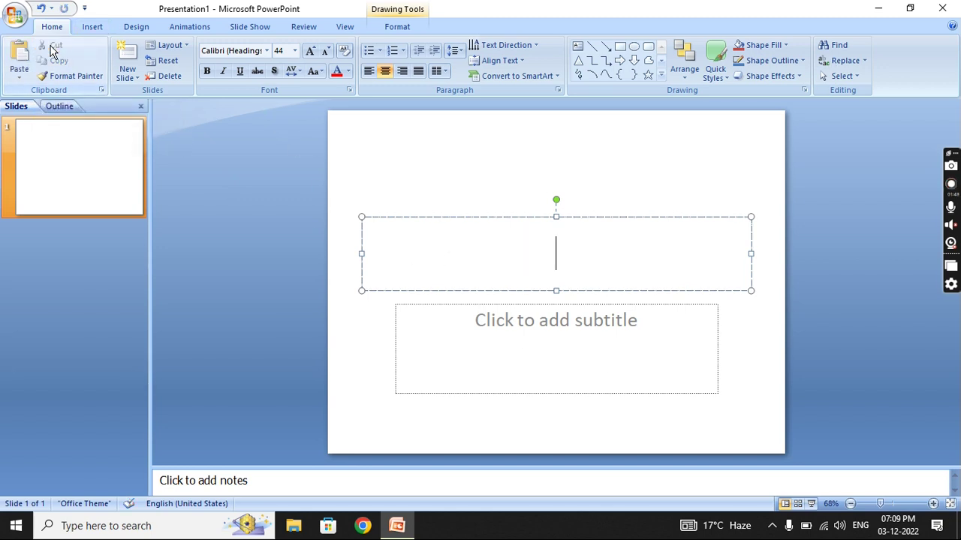
left_click(542, 320)
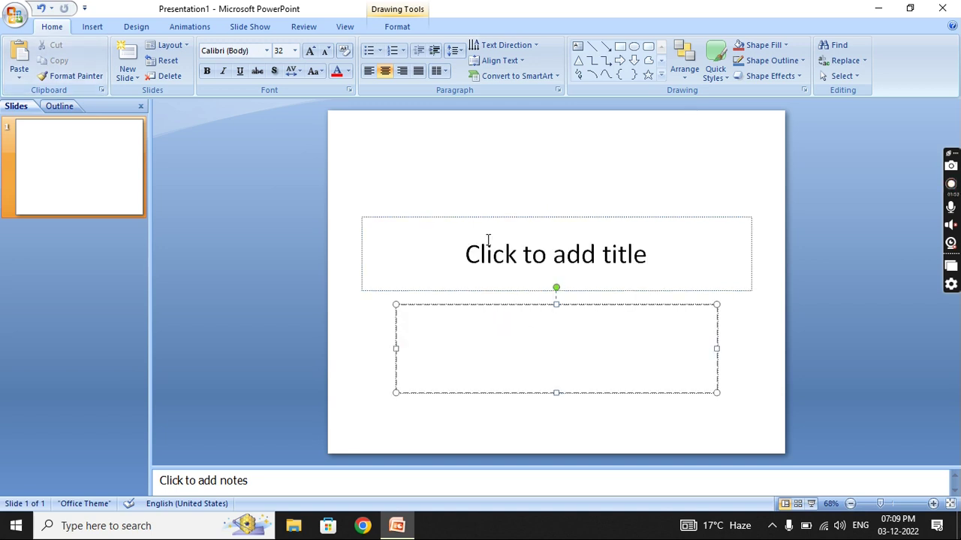
left_click(19, 53)
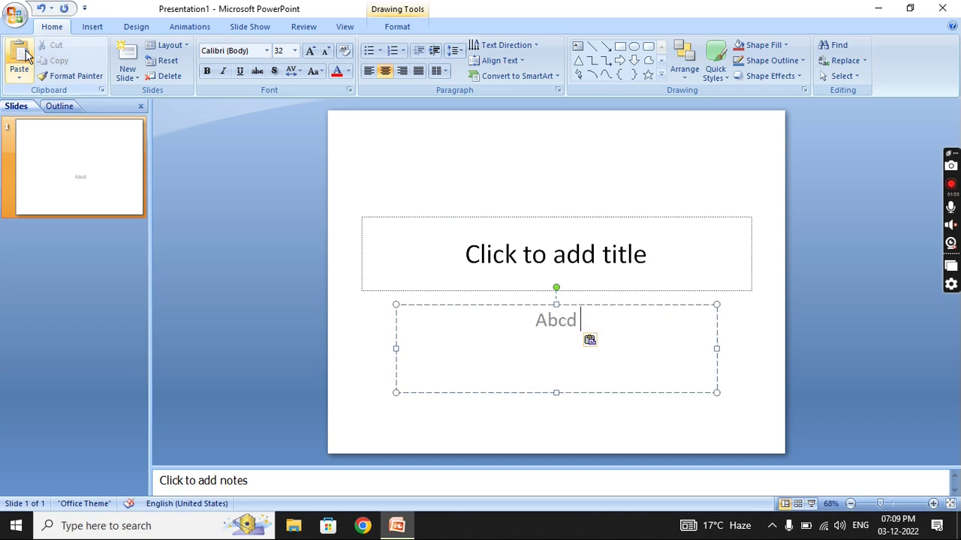
left_click(602, 343)
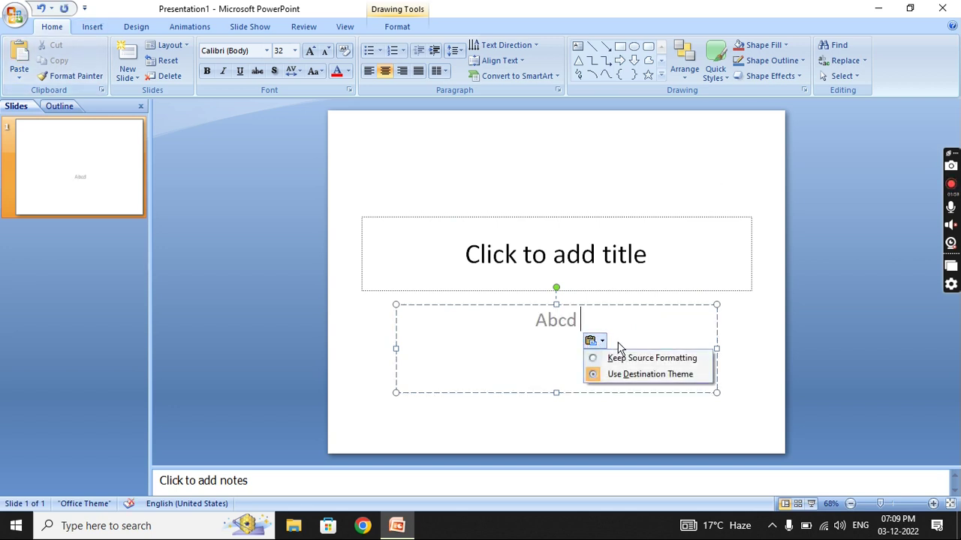
left_click(611, 358)
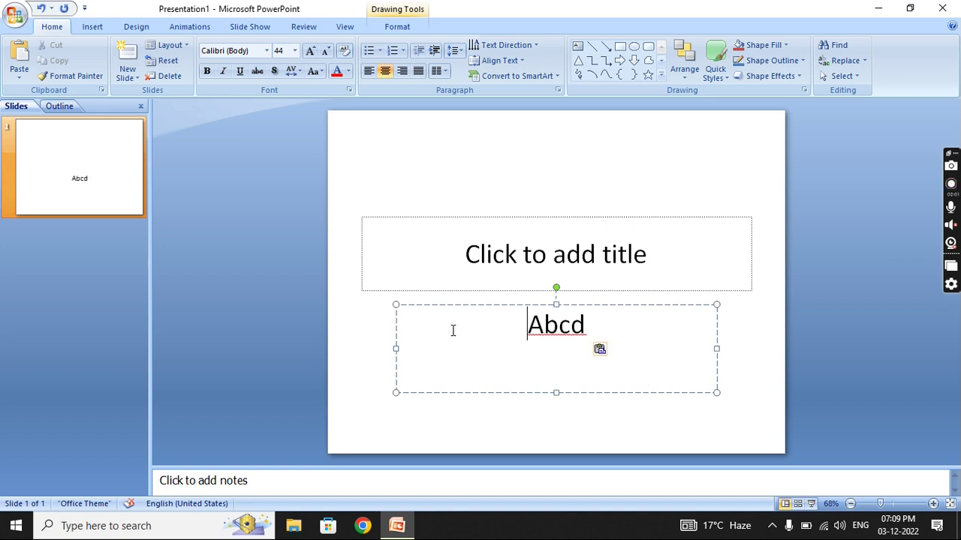
left_click(551, 265)
left_click(562, 334)
left_click(556, 257)
left_click(568, 307)
left_click(613, 268)
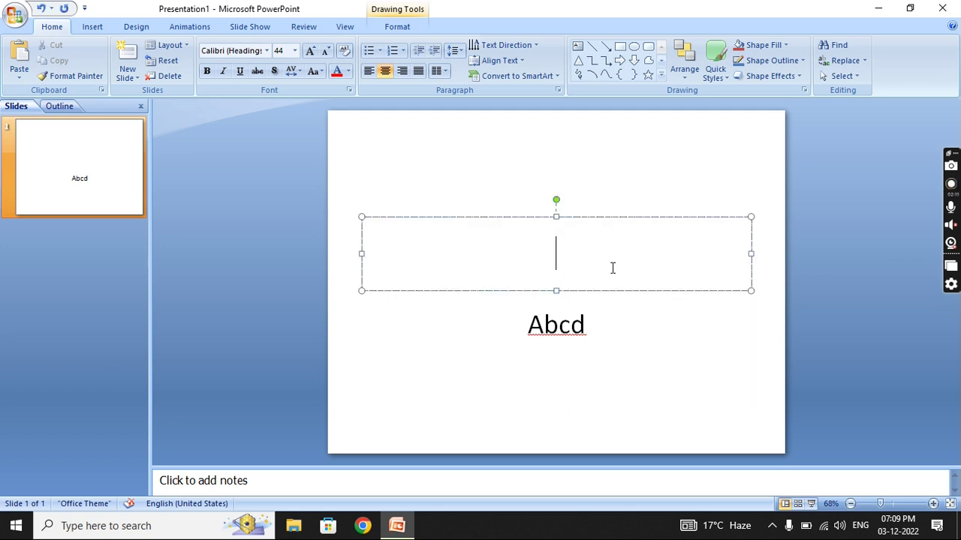
double_click(565, 334)
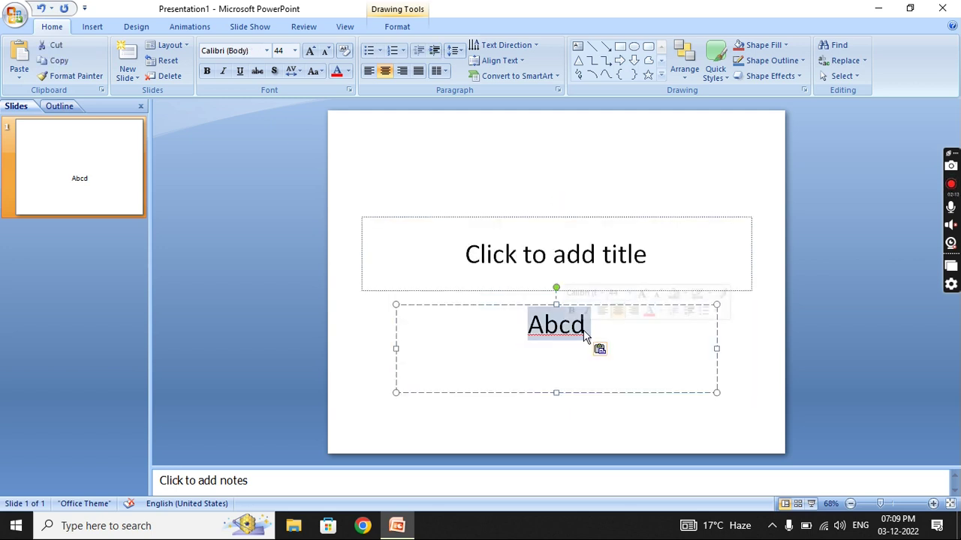
left_click(585, 335)
type("e")
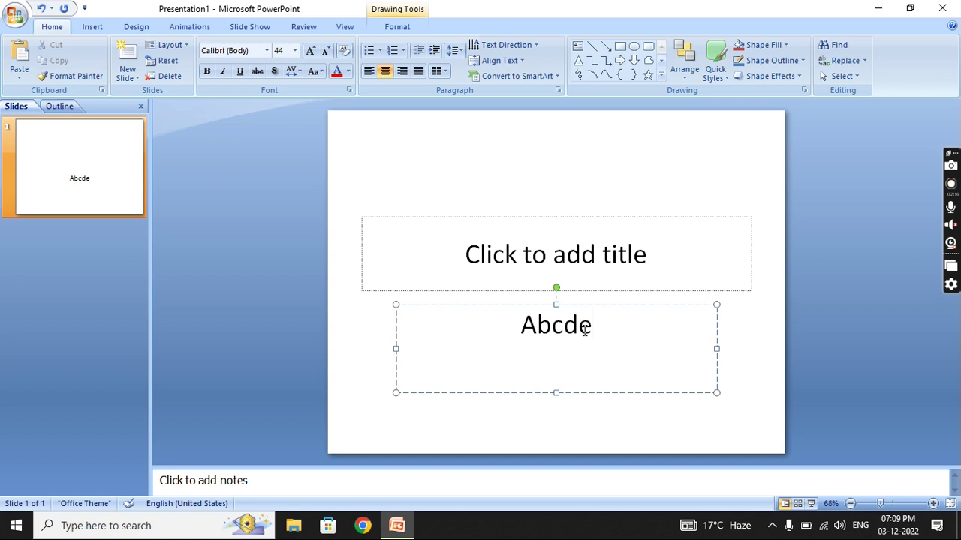
double_click(563, 325)
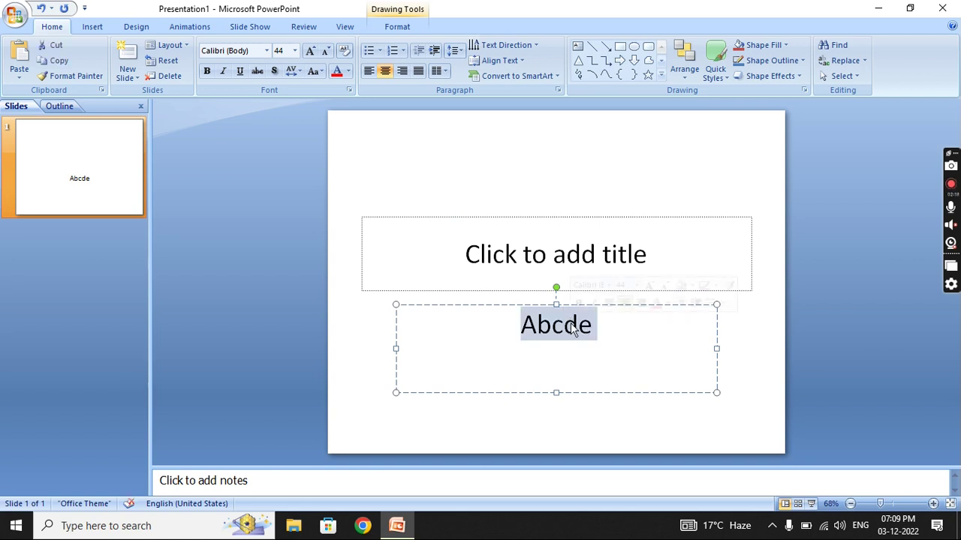
left_click(53, 61)
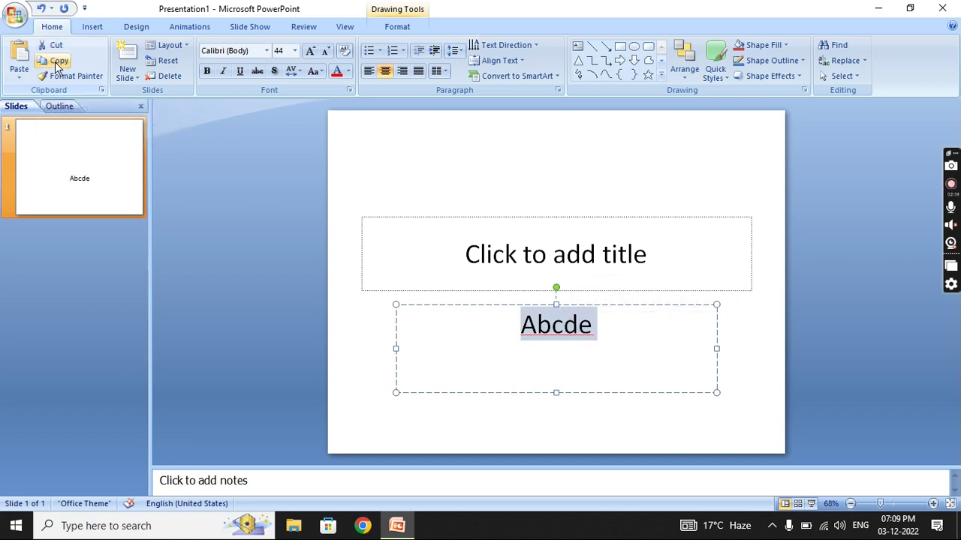
left_click(538, 325)
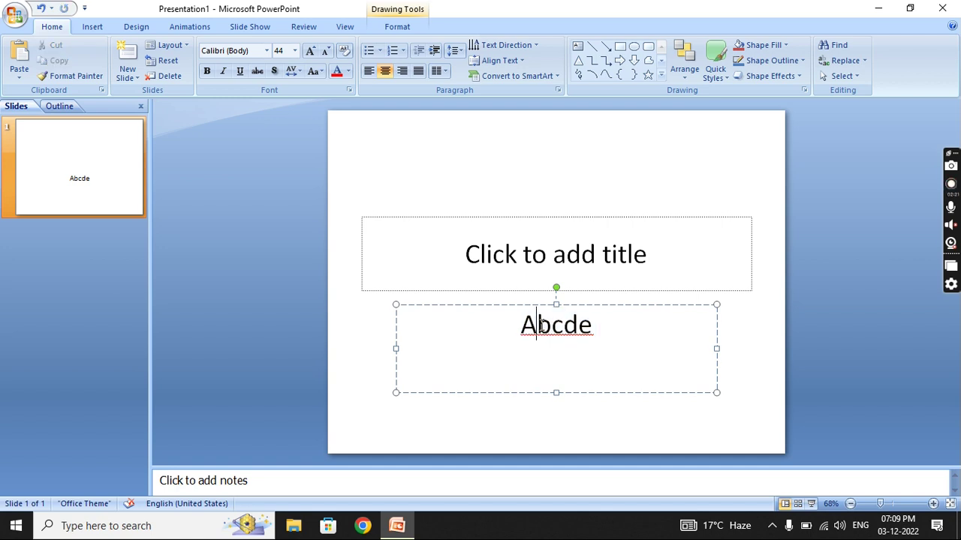
double_click(615, 330)
left_click(615, 330)
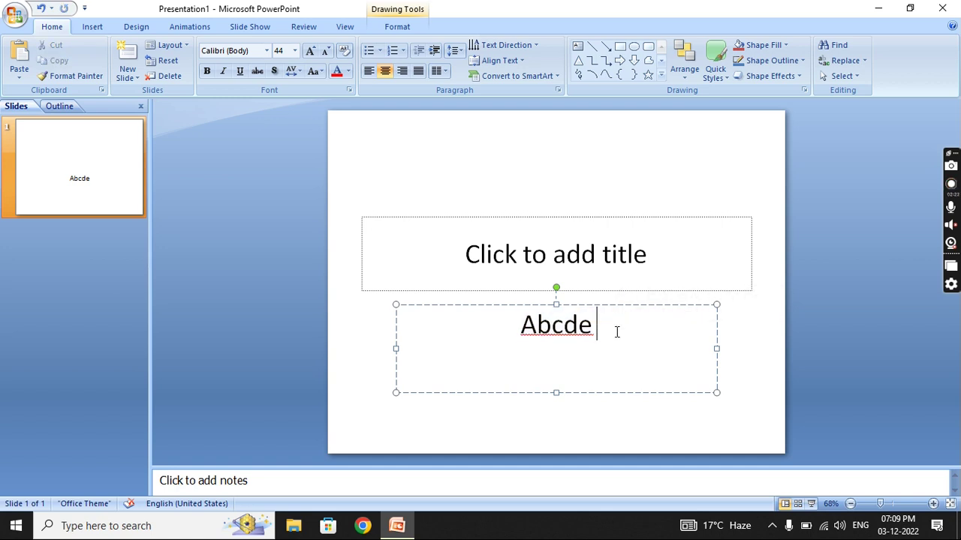
left_click(544, 251)
left_click(18, 65)
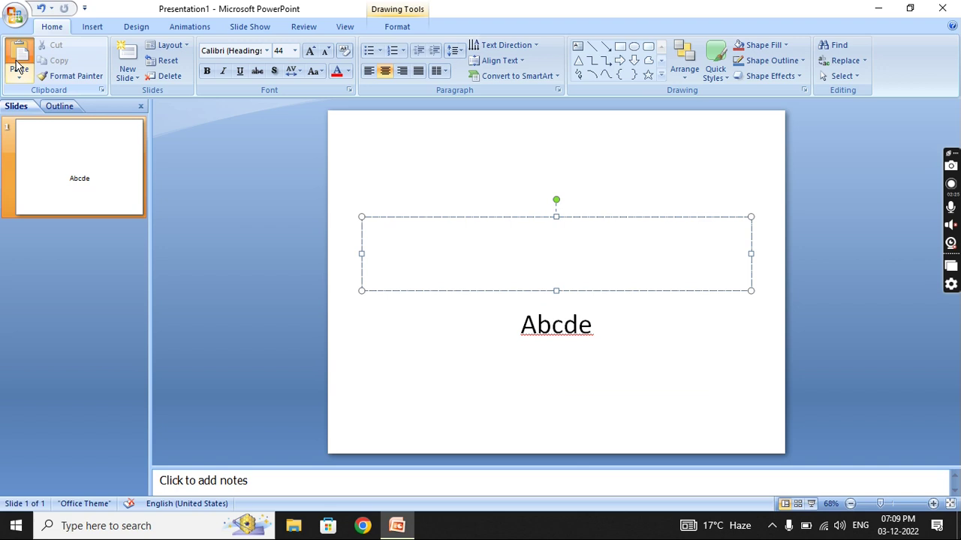
left_click(590, 330)
left_click_drag(591, 330, 468, 323)
left_click(468, 323)
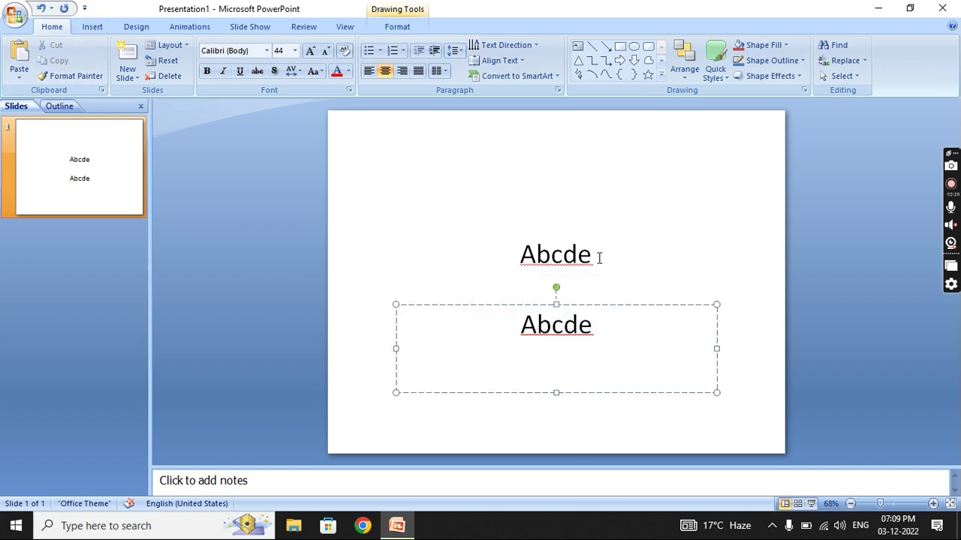
left_click_drag(599, 257, 509, 255)
left_click(509, 255)
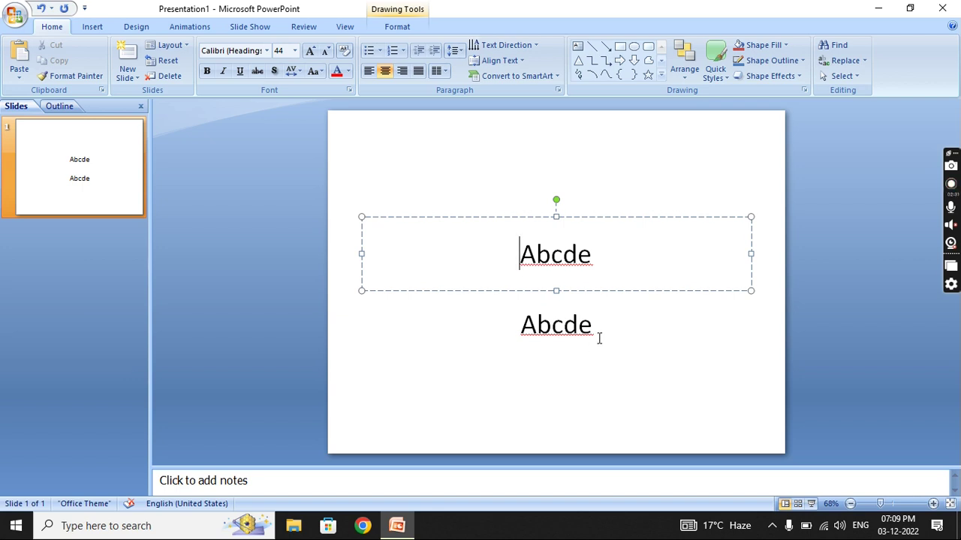
left_click_drag(600, 336, 499, 328)
left_click(499, 328)
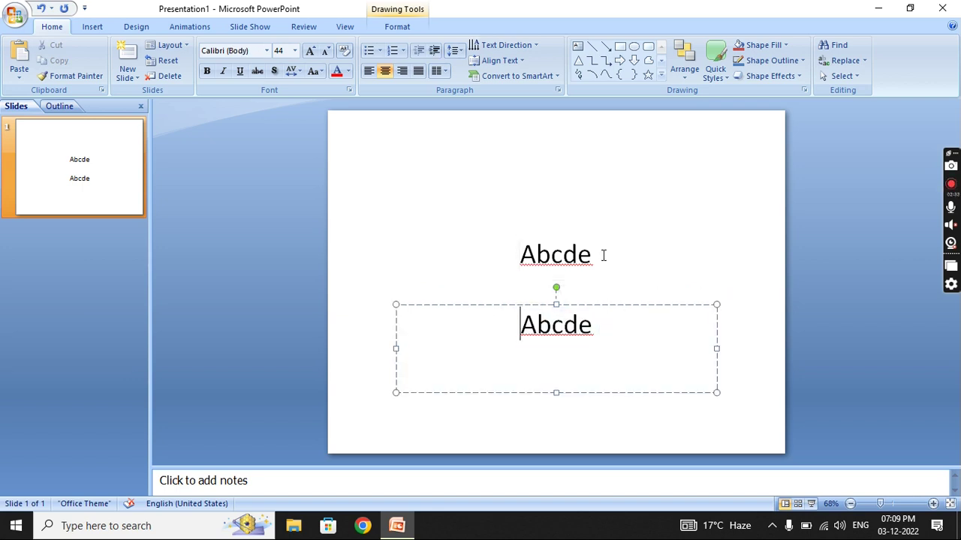
left_click_drag(603, 256, 487, 251)
left_click(487, 250)
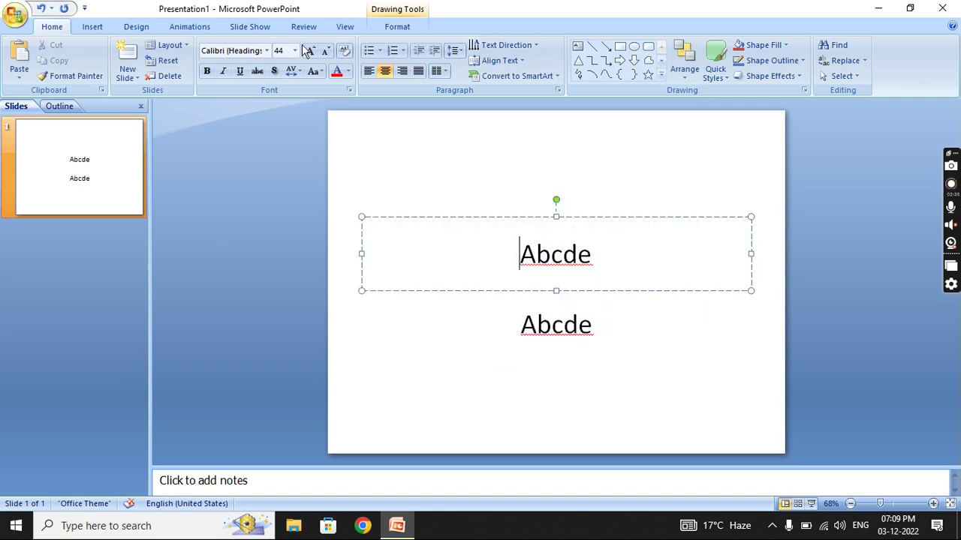
left_click(568, 256)
double_click(569, 256)
key("BackSpace")
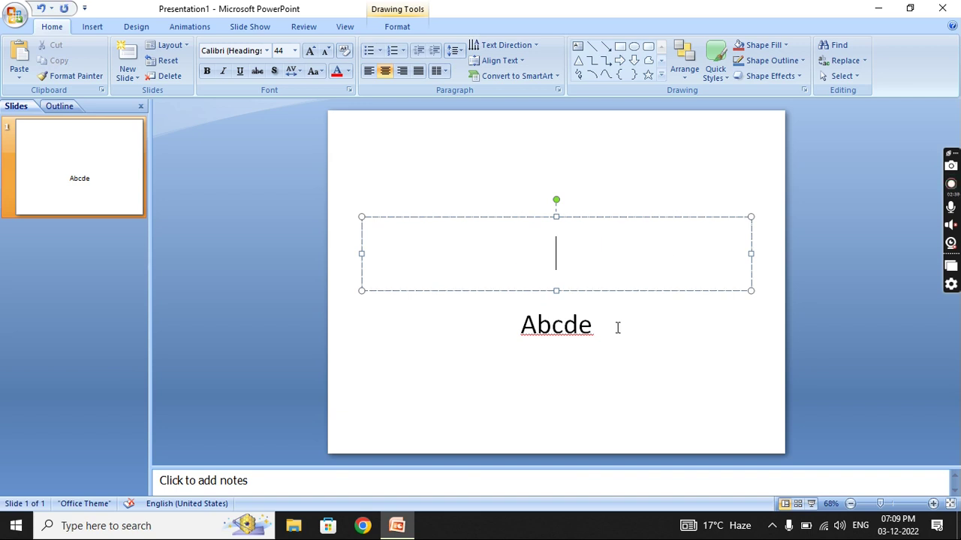
left_click(618, 326)
left_click_drag(618, 328, 381, 309)
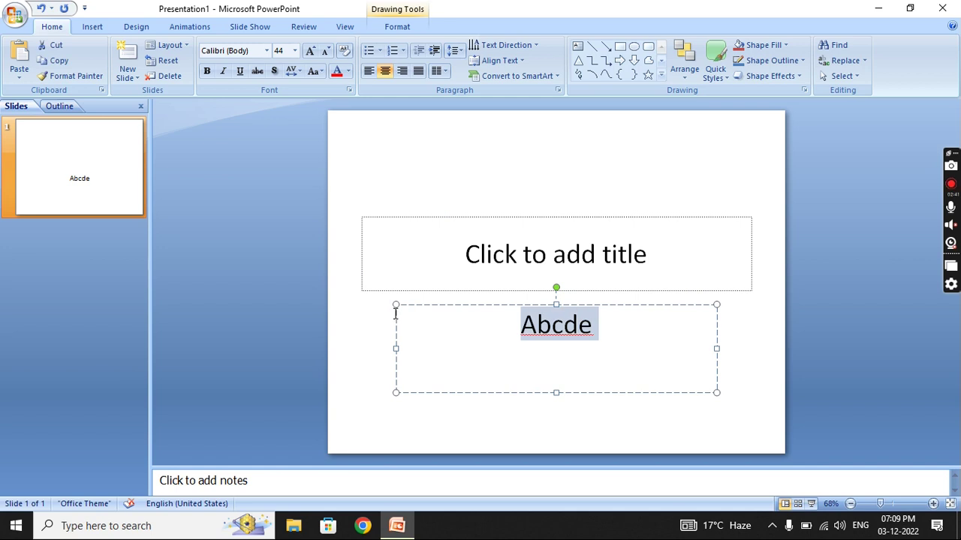
Delete the Abcde text and the subtitle placeholder from the slide.
left_click(396, 305)
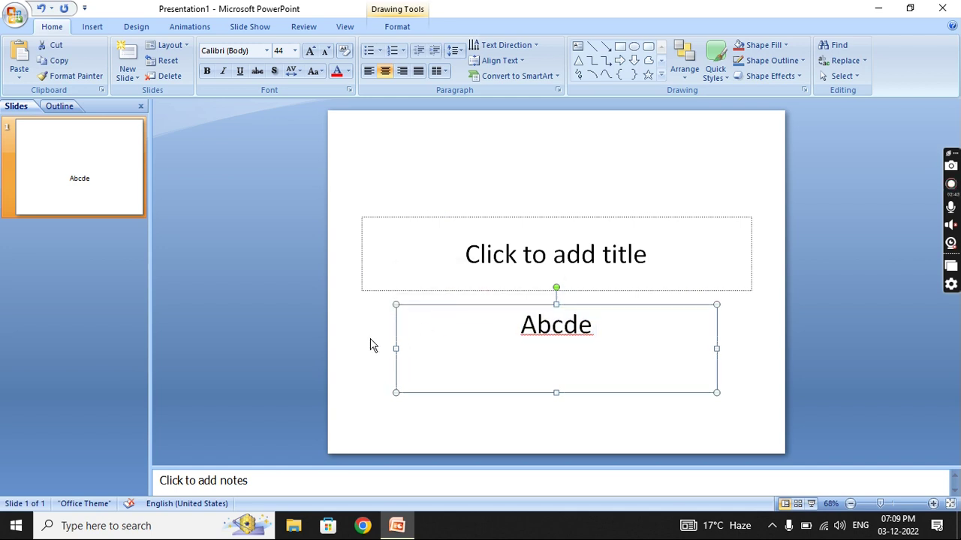
key("Delete")
left_click(428, 307)
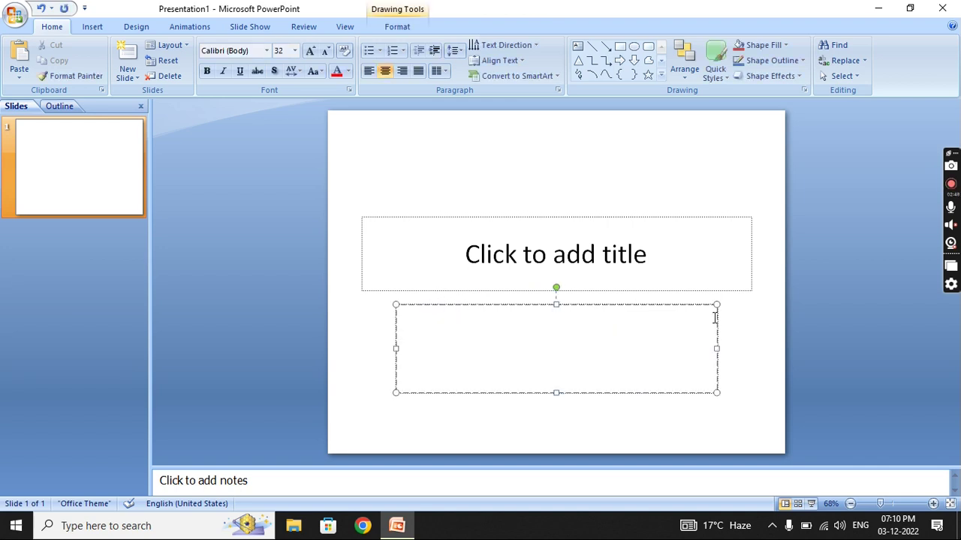
left_click(693, 305)
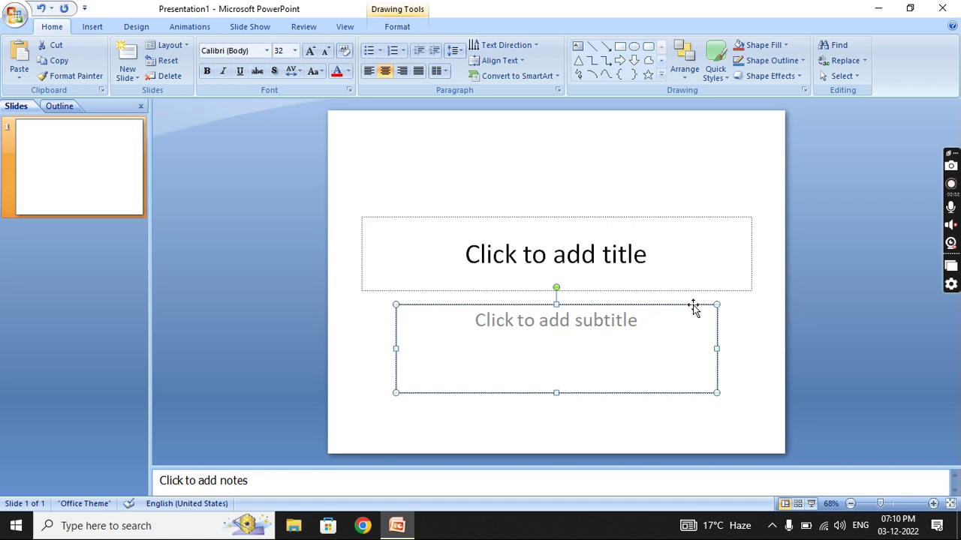
key("Delete")
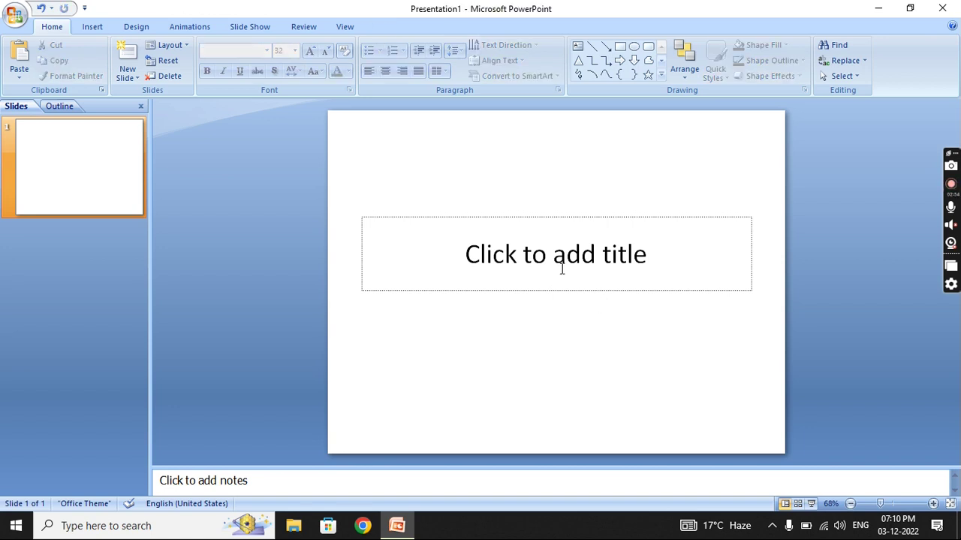
Stretch the title box down and enter 'This is ppt file .' as the title.
left_click(561, 268)
mouse_move(751, 291)
left_mouse_down()
mouse_move(773, 427)
mouse_move(760, 440)
left_mouse_up()
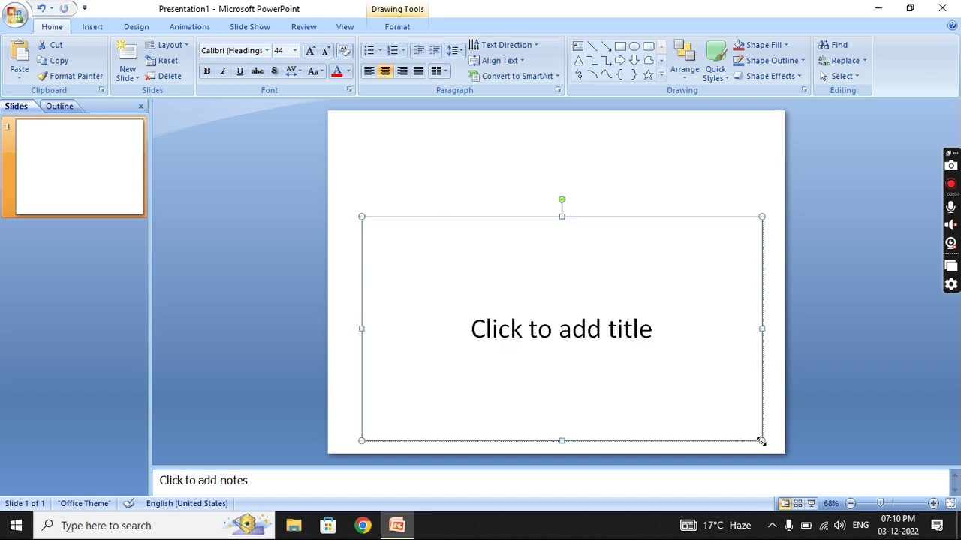
left_click(501, 254)
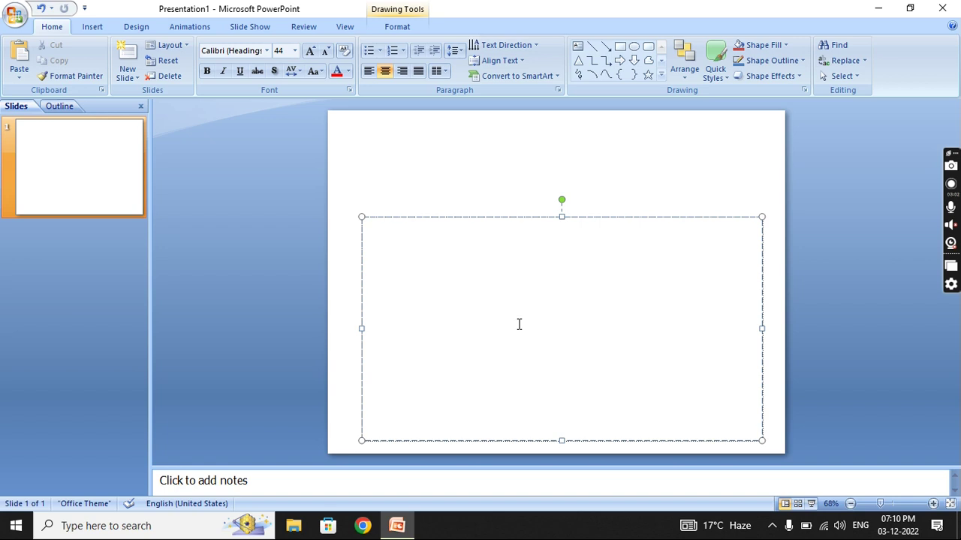
type("i")
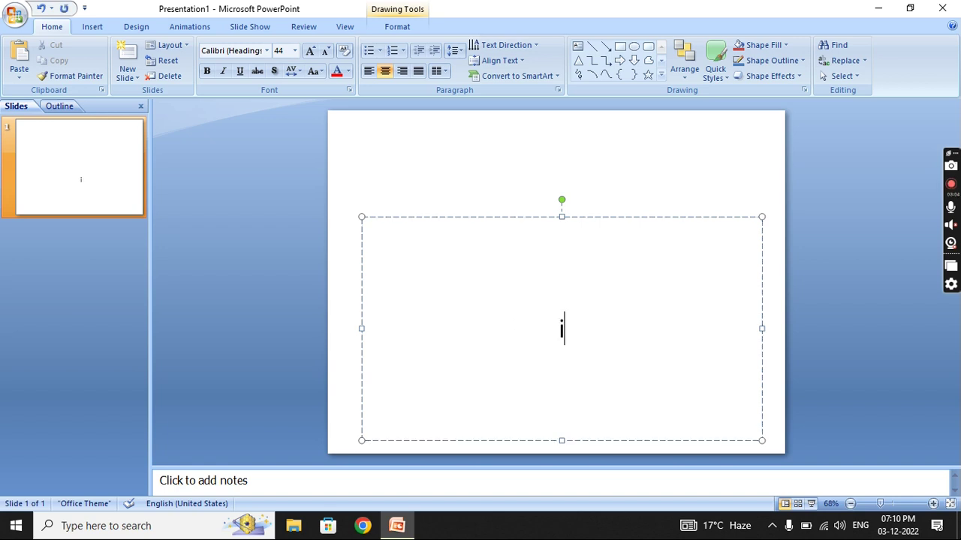
key("BackSpace")
type("This is ppt file ")
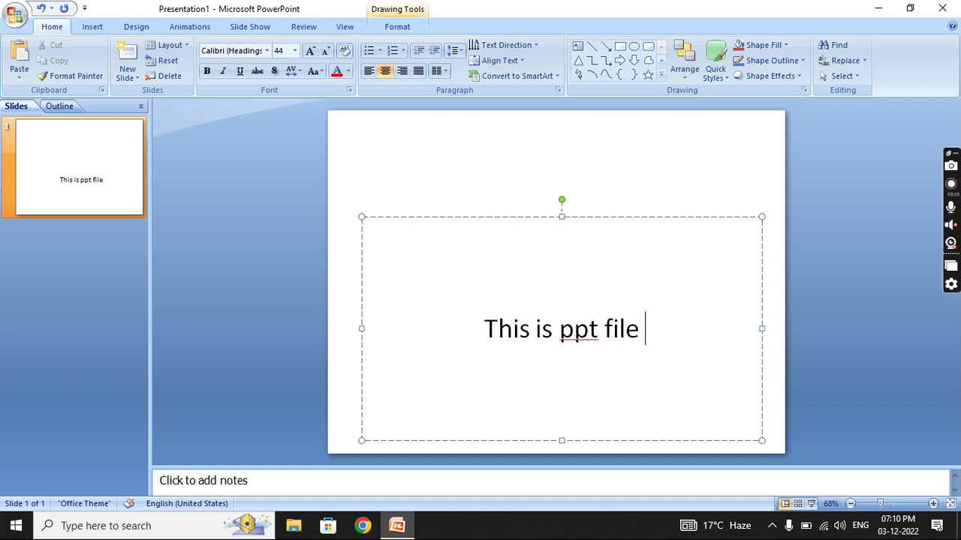
type(".")
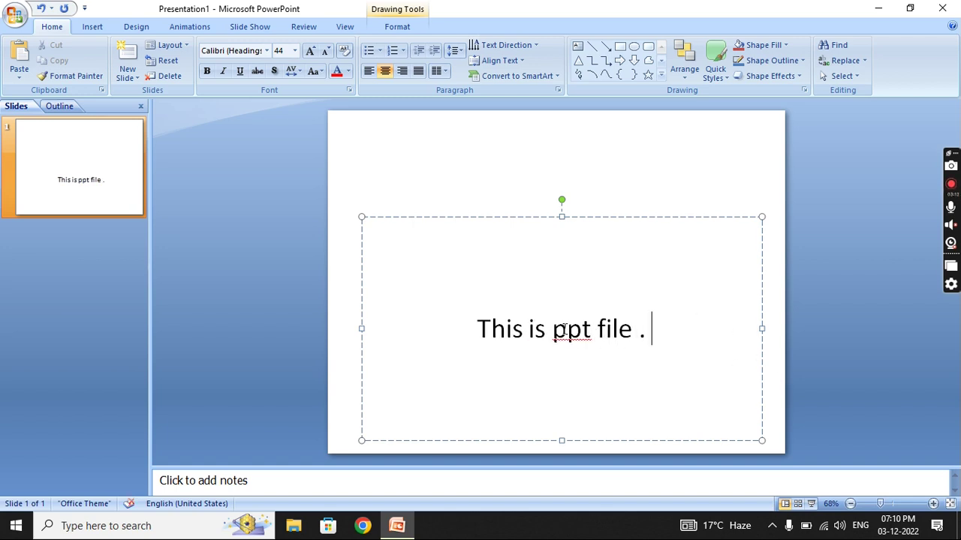
Change the word 'ppt' to uppercase 'PPT' with Change Case.
double_click(563, 336)
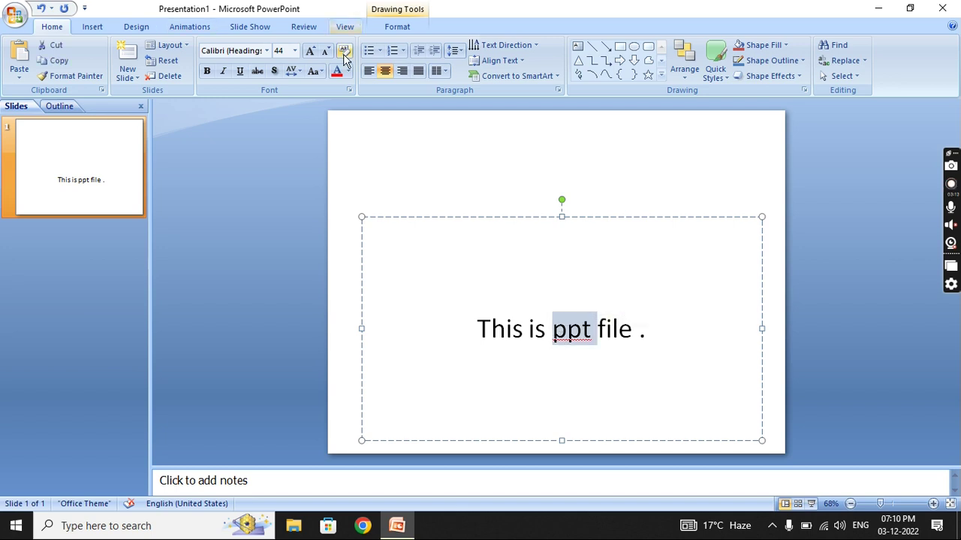
left_click(321, 79)
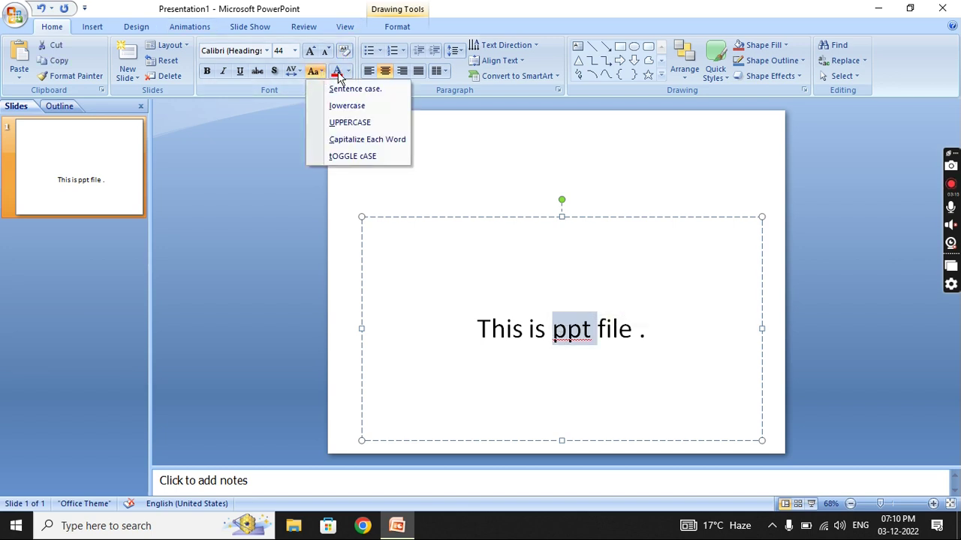
left_click(350, 91)
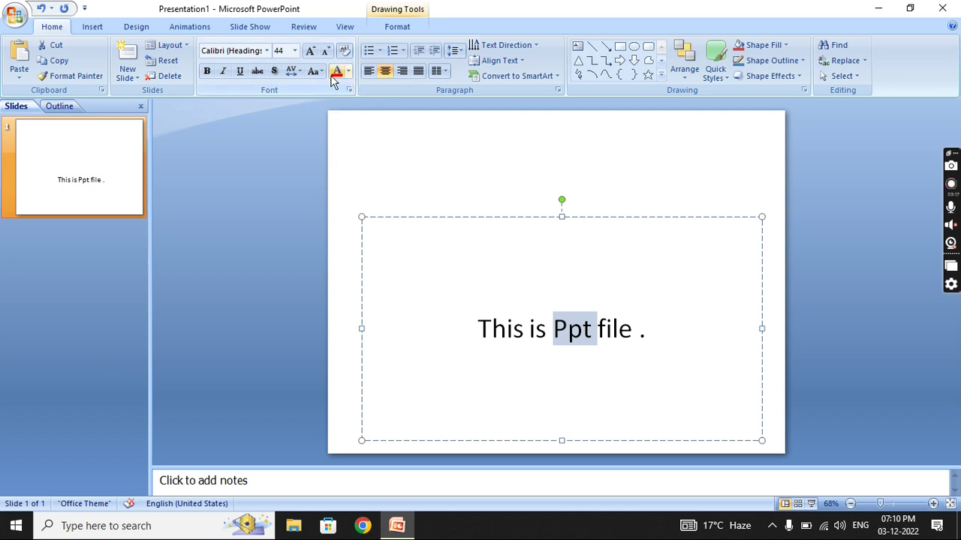
left_click(315, 71)
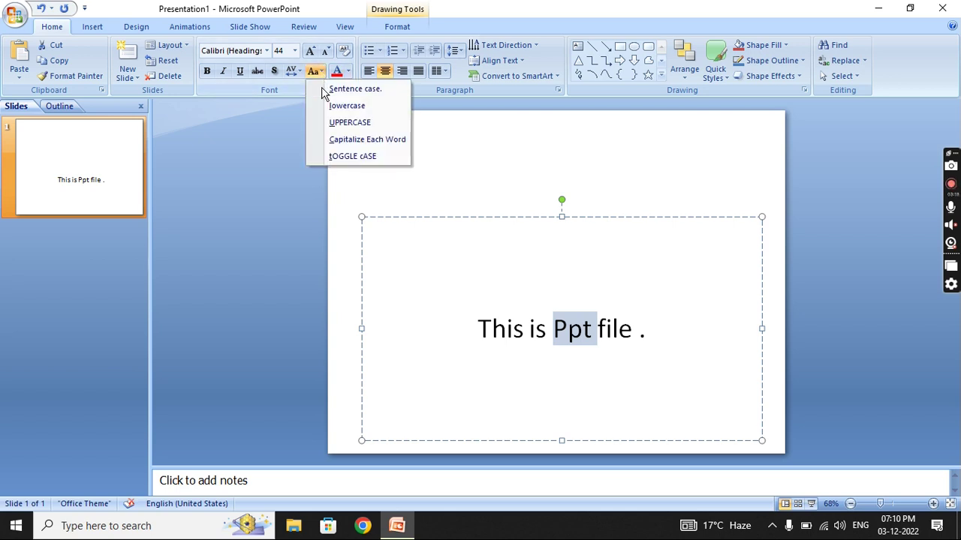
left_click(354, 123)
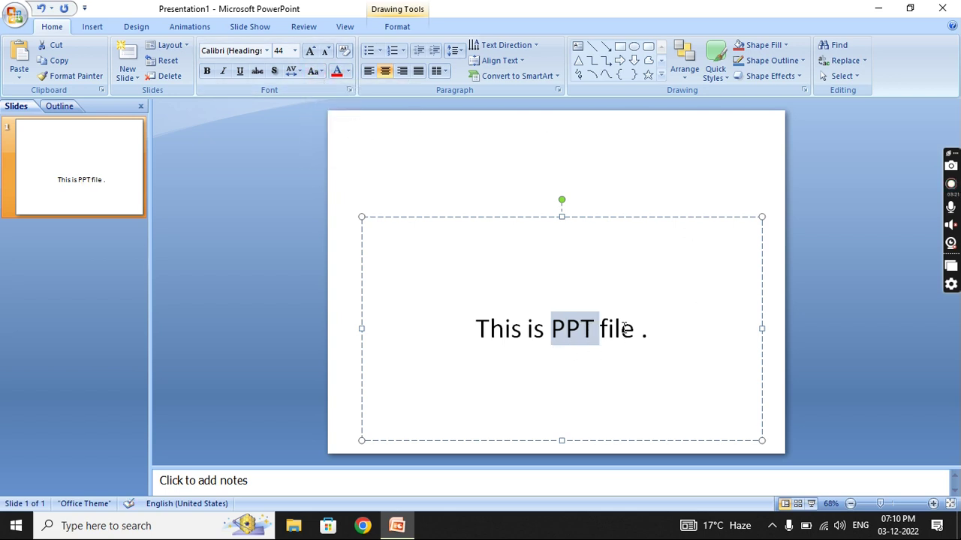
Colour the word PPT red and underline it.
left_click(348, 71)
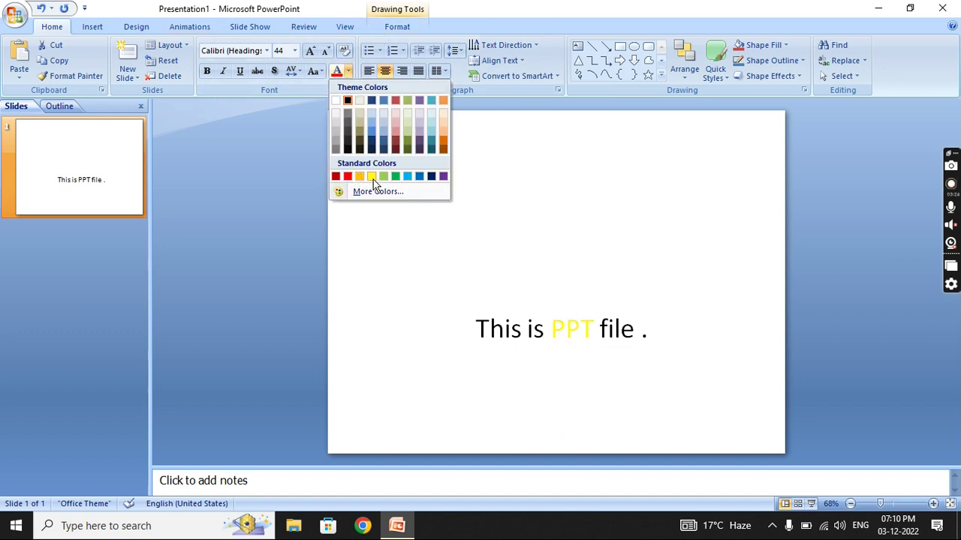
left_click(349, 178)
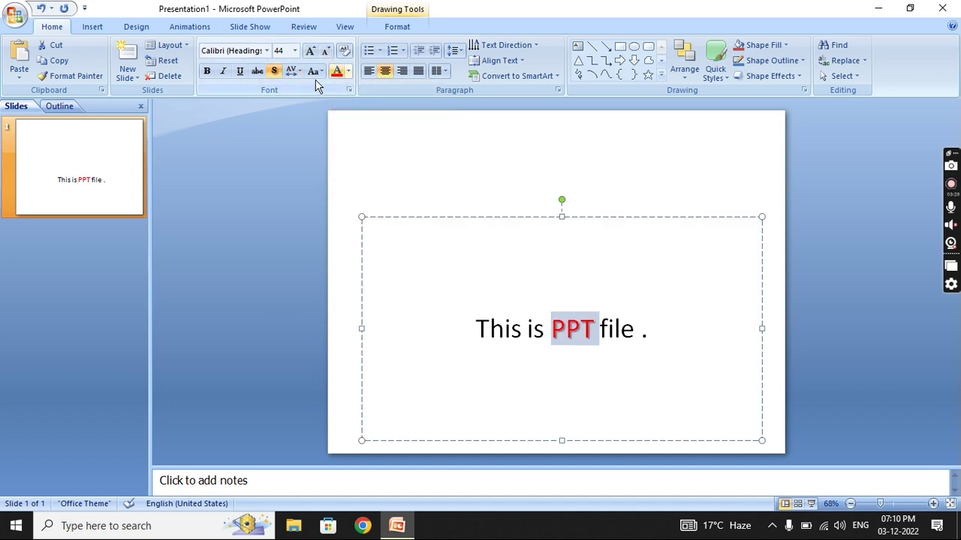
left_click(241, 72)
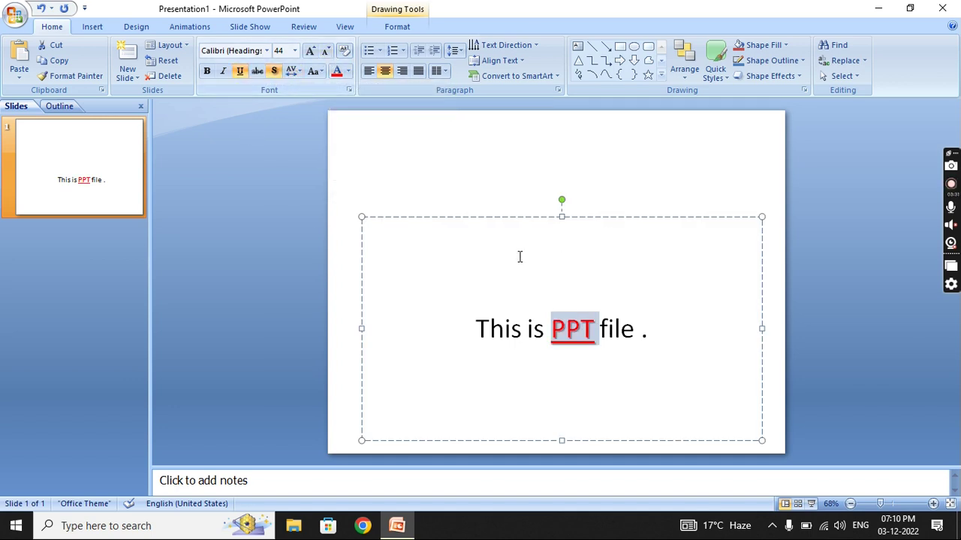
left_click(463, 281)
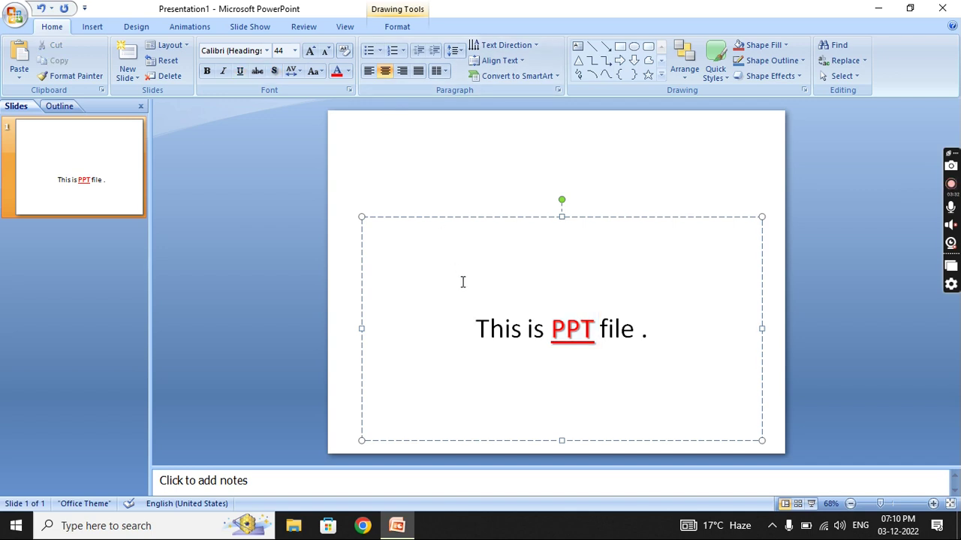
left_click_drag(593, 328, 551, 328)
left_click(87, 79)
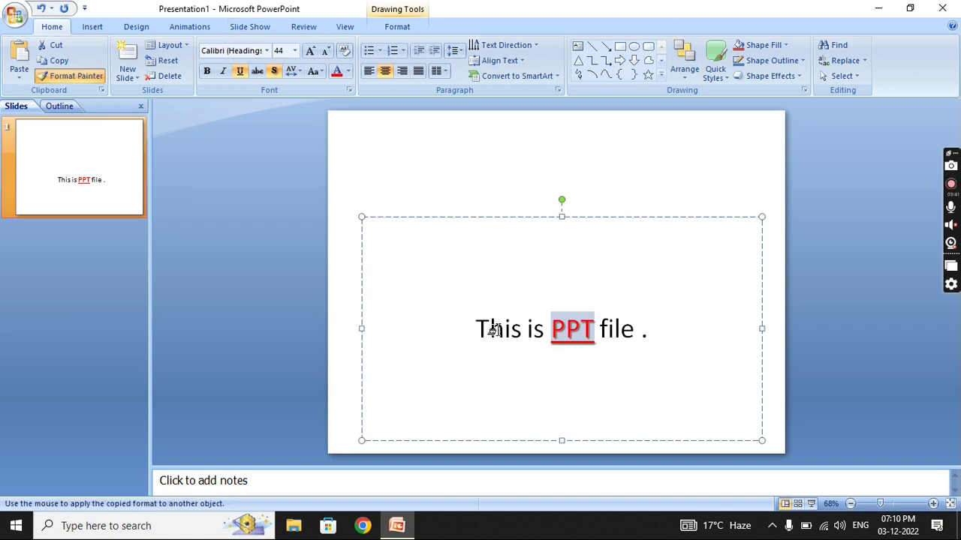
Apply PPT's red underlined formatting to the word 'This'.
left_click(502, 331)
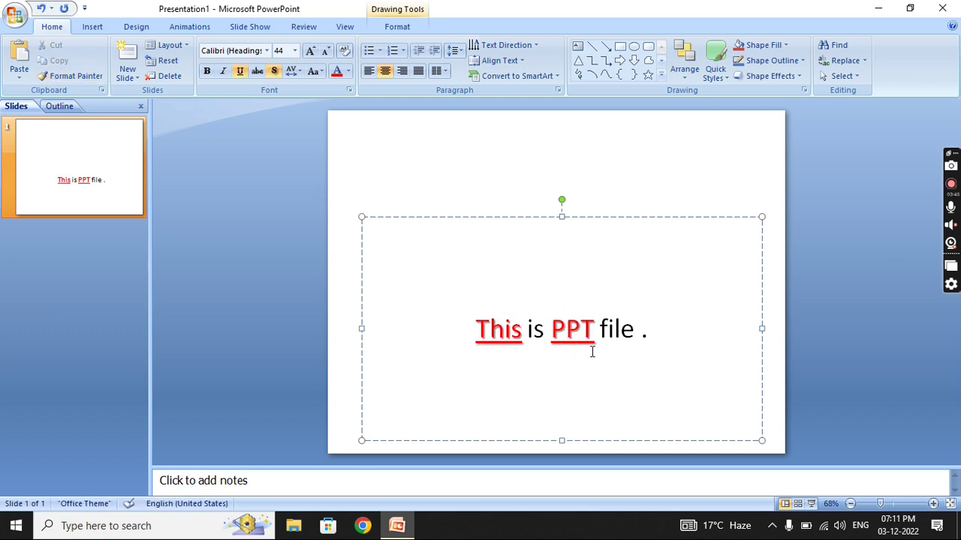
left_click_drag(477, 329, 522, 334)
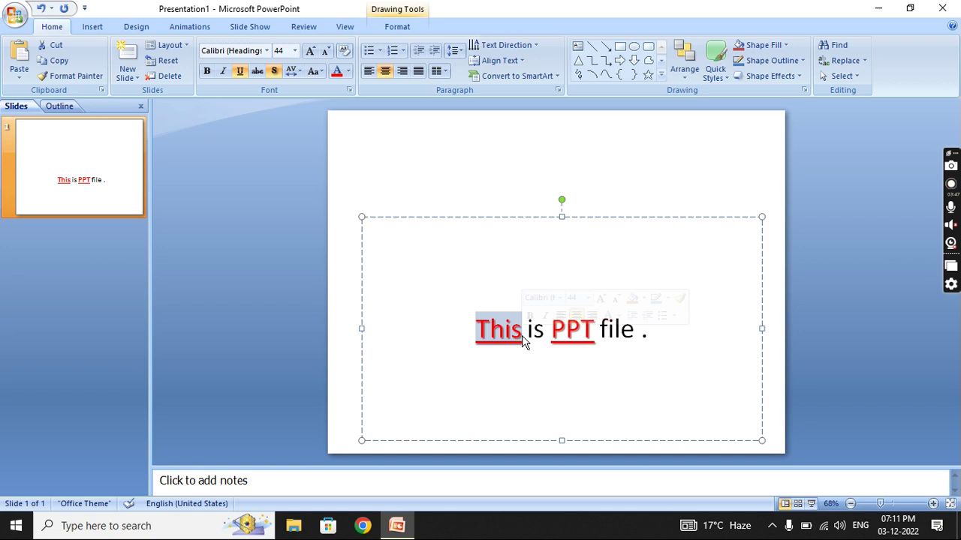
left_click(524, 341)
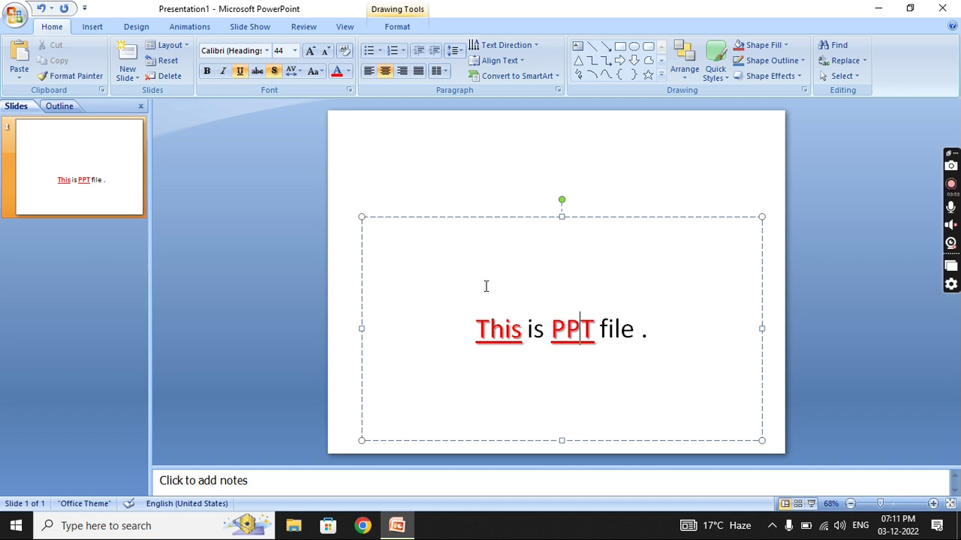
left_click_drag(552, 334, 580, 333)
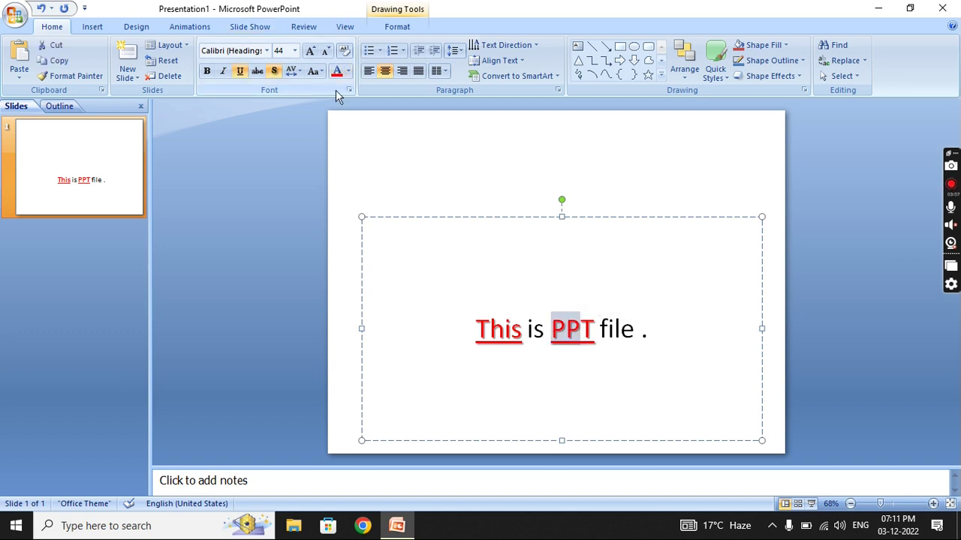
left_click(502, 333)
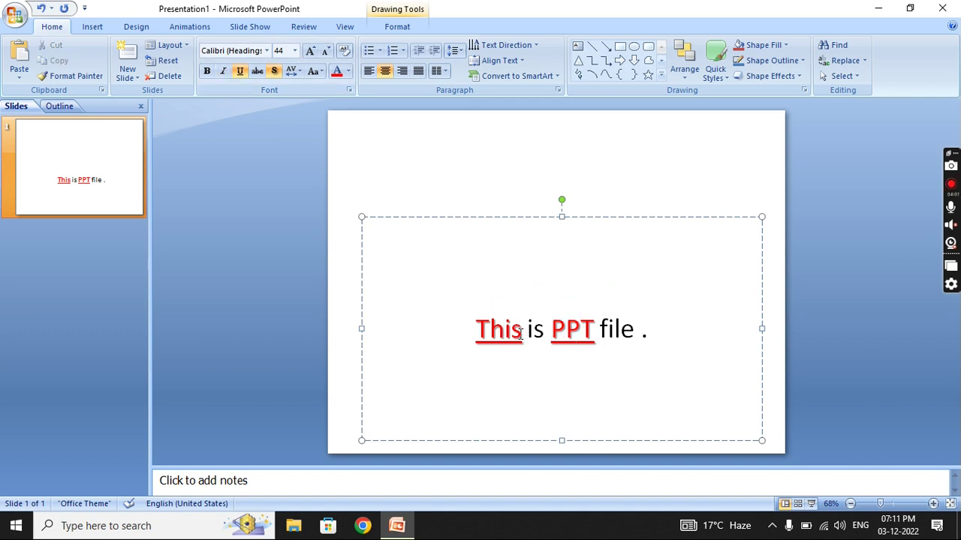
left_click_drag(521, 335, 472, 337)
left_click(468, 336)
Copy PPT's formatting with Format Painter onto the words 'file' and 'is'.
left_click(93, 76)
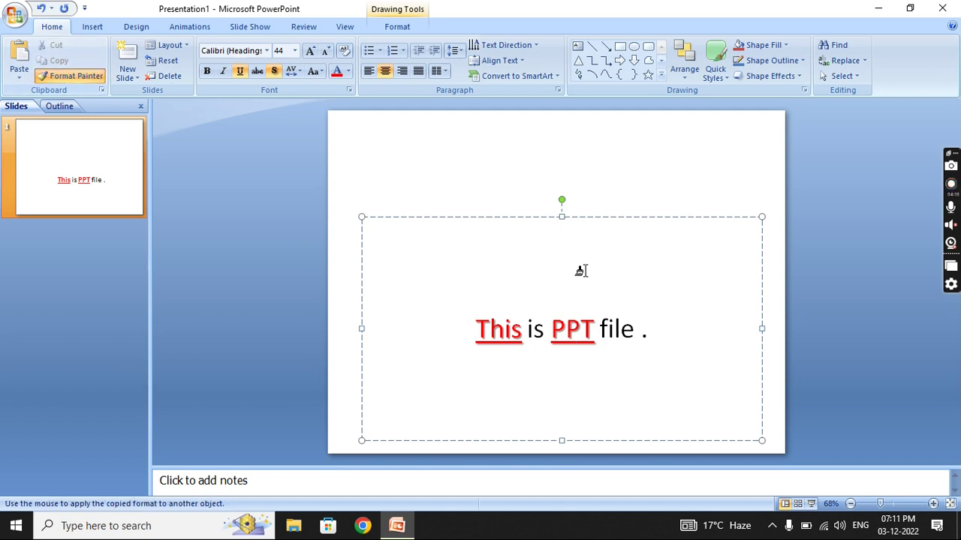
left_click(621, 330)
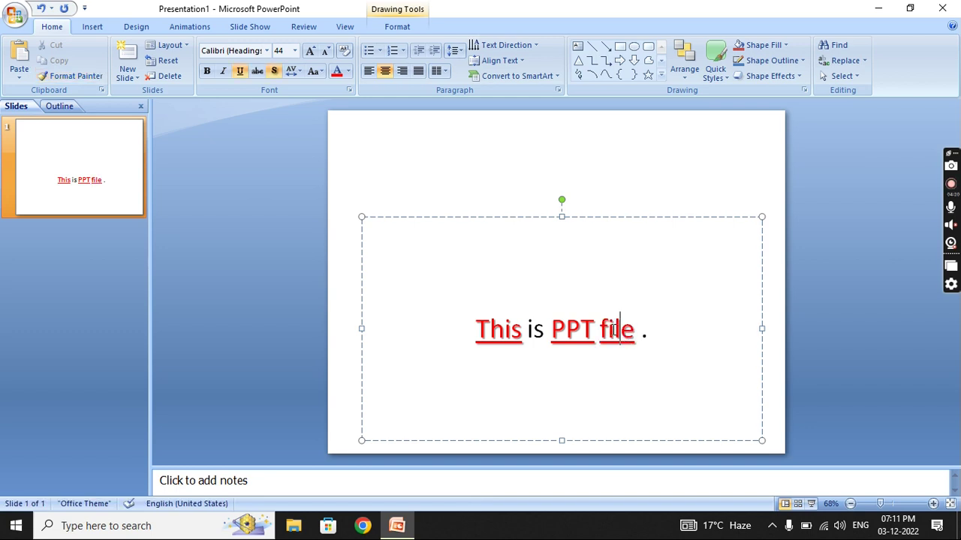
left_click(73, 76)
left_click(535, 330)
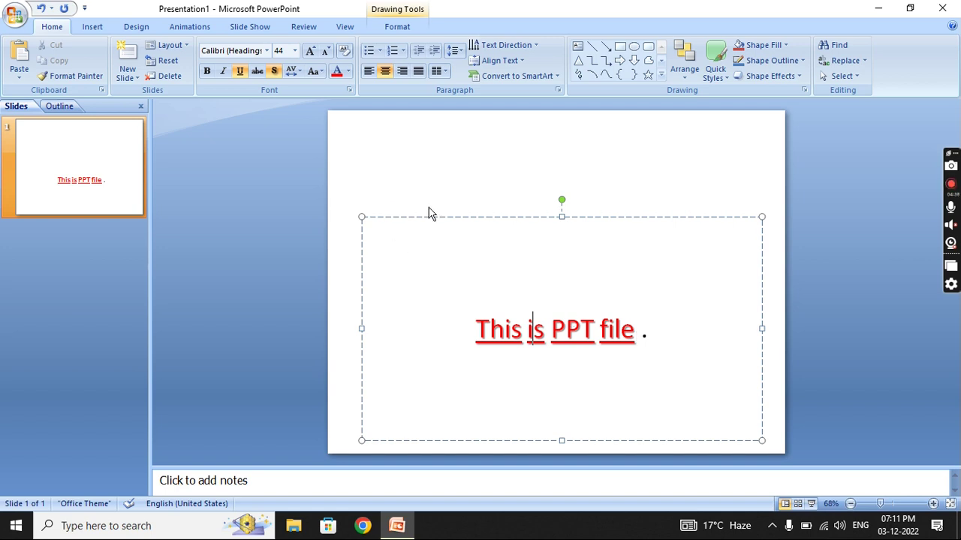
Move the sentence box to the slide top, left-aligned with text anchored at top.
left_click_drag(430, 218, 416, 134)
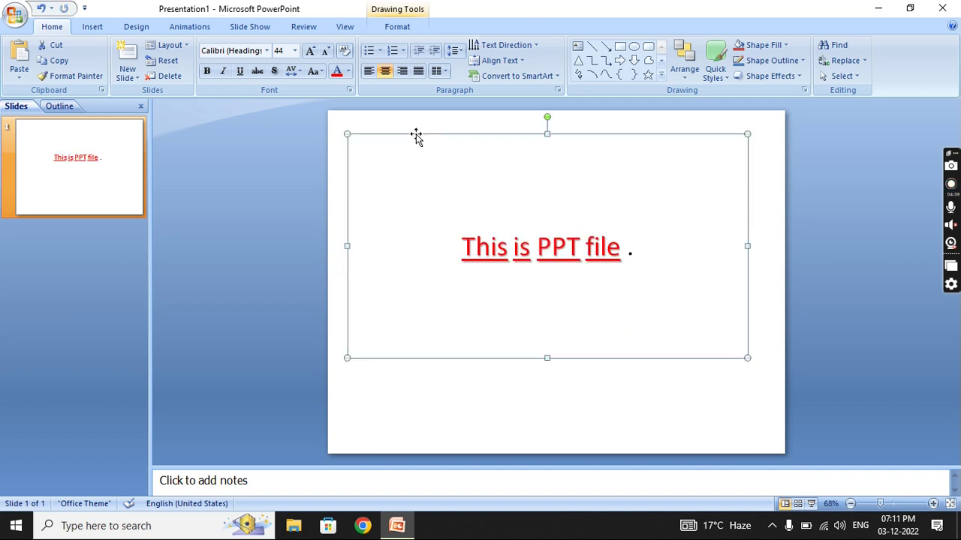
left_click(368, 71)
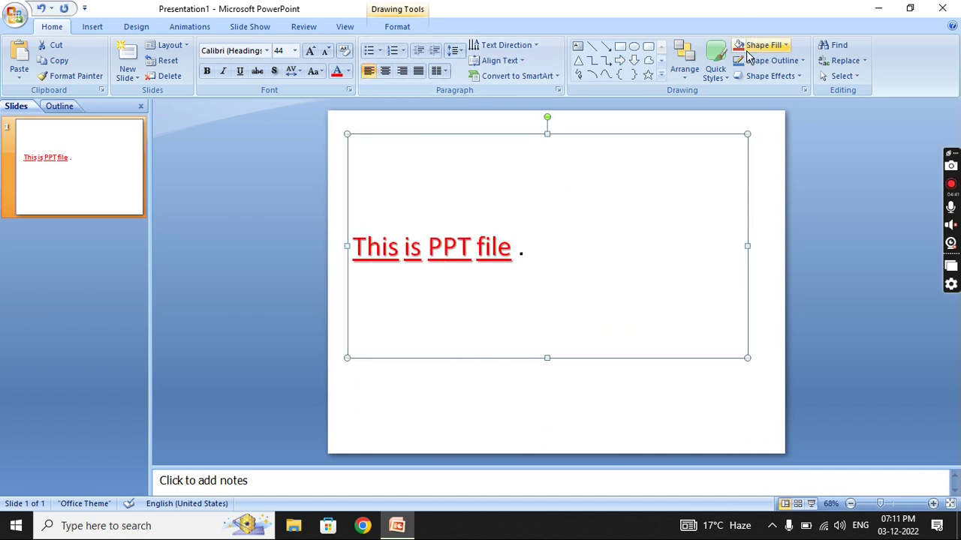
left_click(526, 60)
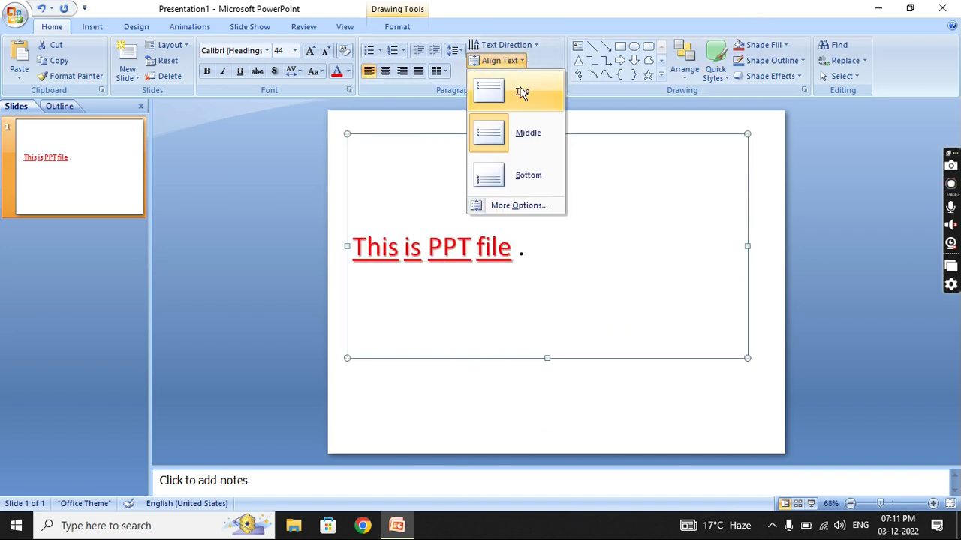
left_click(523, 91)
left_click(503, 271)
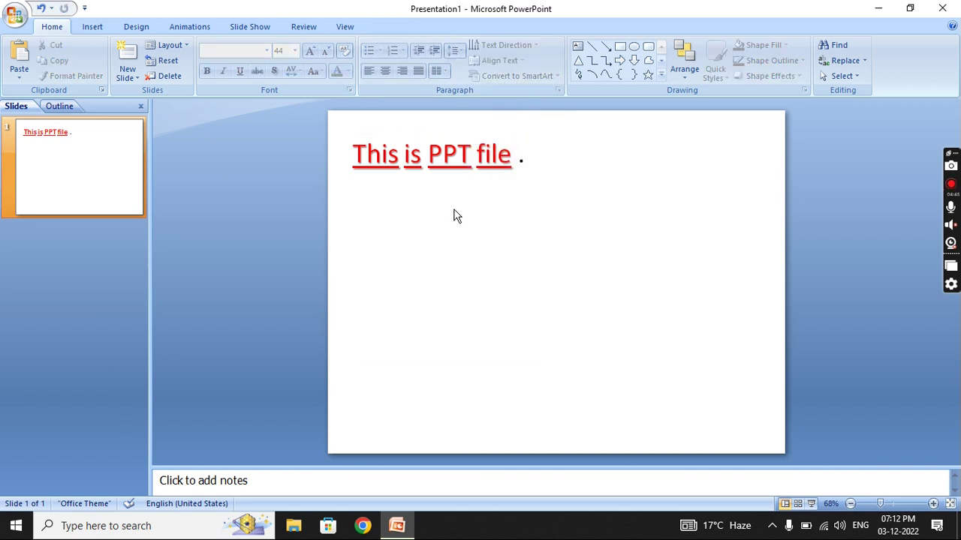
left_click(445, 160)
left_click(417, 398)
Add Two Content, Title Only and Content with Caption slides, then reselect slide 1.
left_click(138, 78)
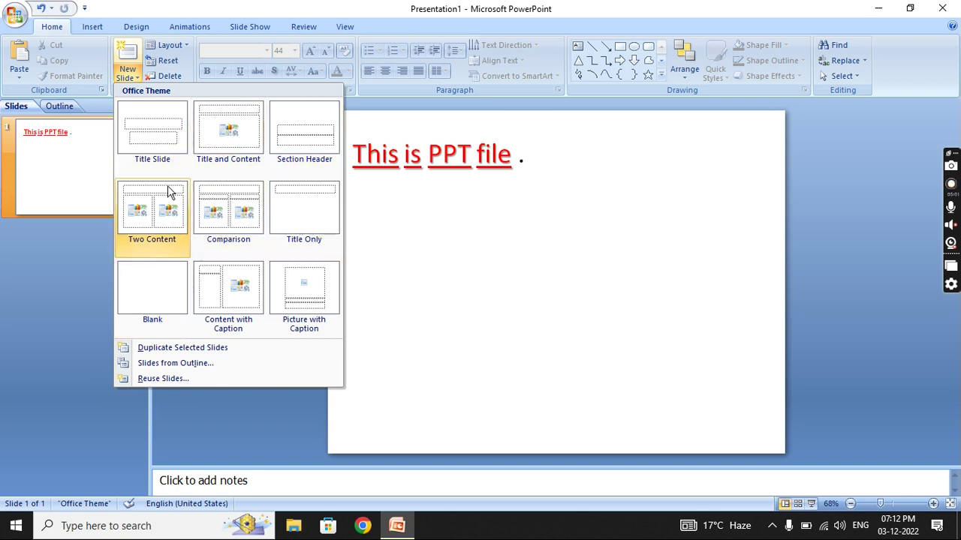
left_click(159, 209)
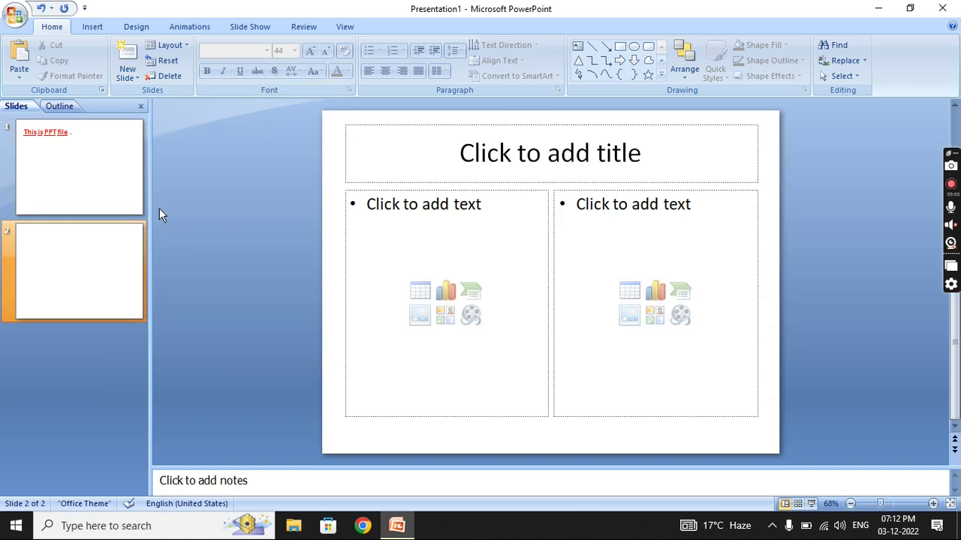
left_click(521, 162)
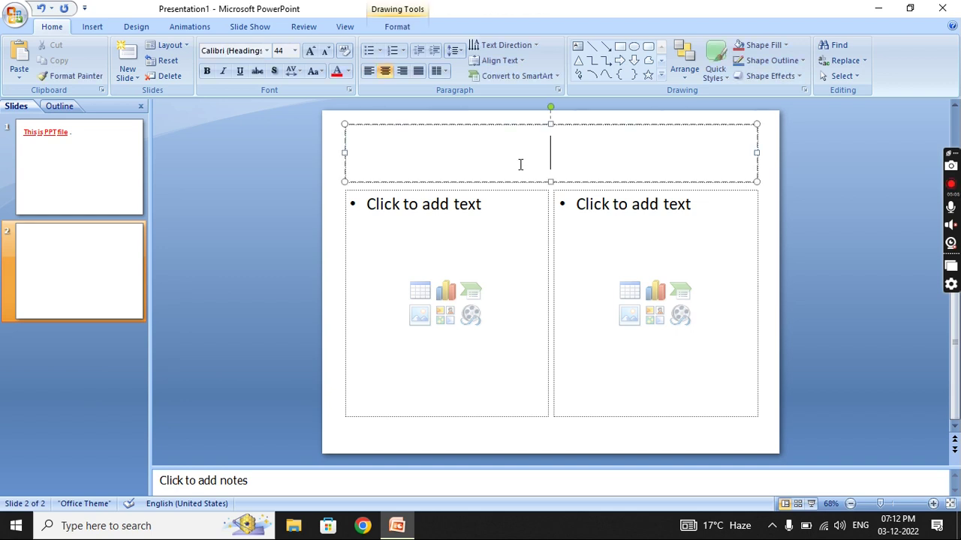
left_click(136, 78)
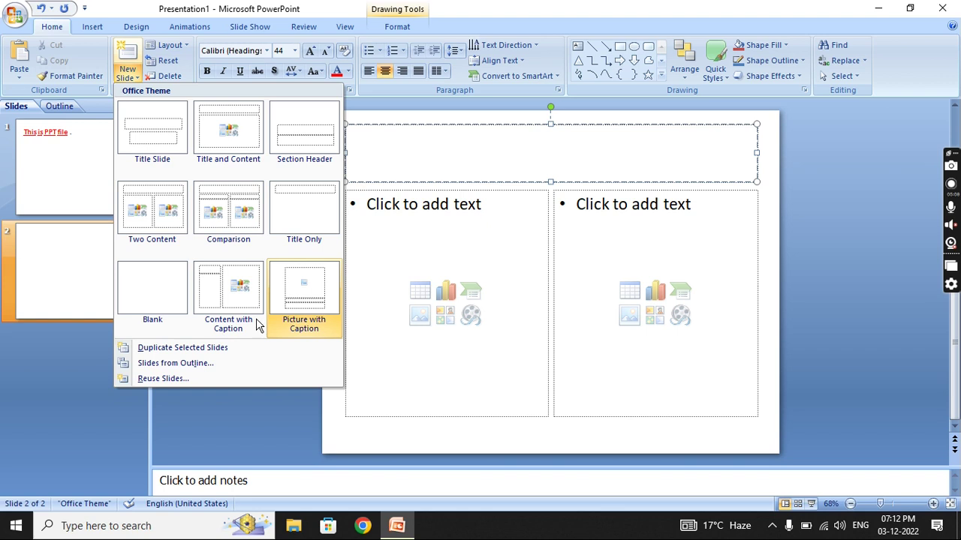
left_click(302, 238)
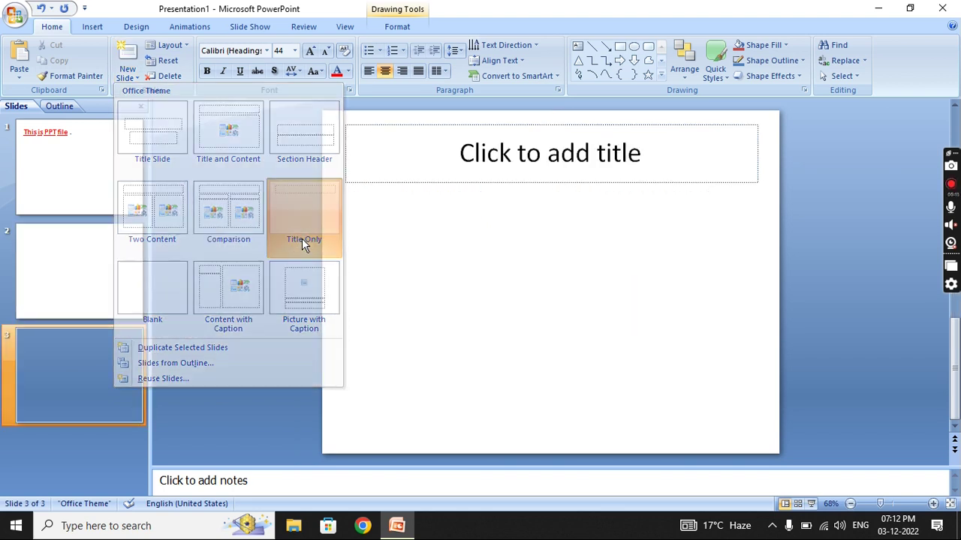
left_click(129, 76)
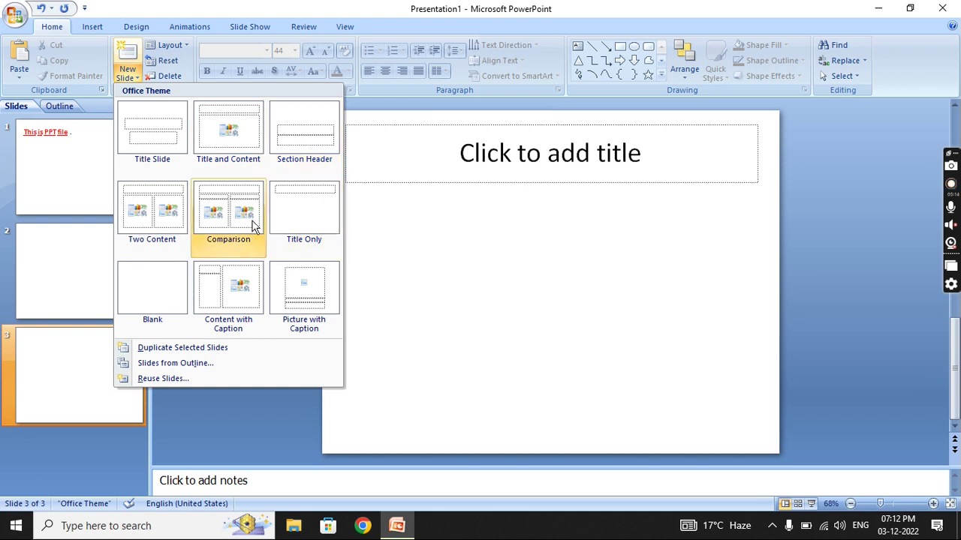
left_click(250, 306)
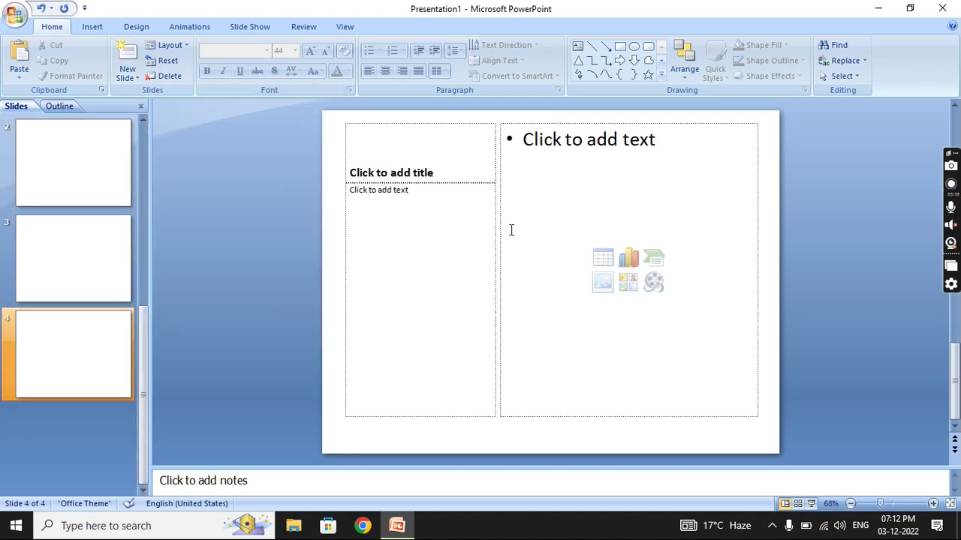
scroll(71, 225, "up", 1)
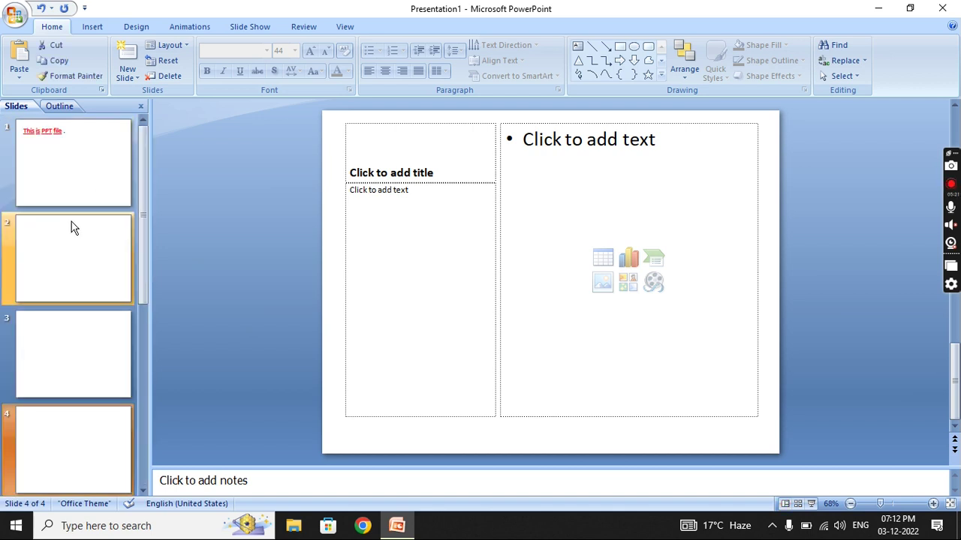
left_click(85, 182)
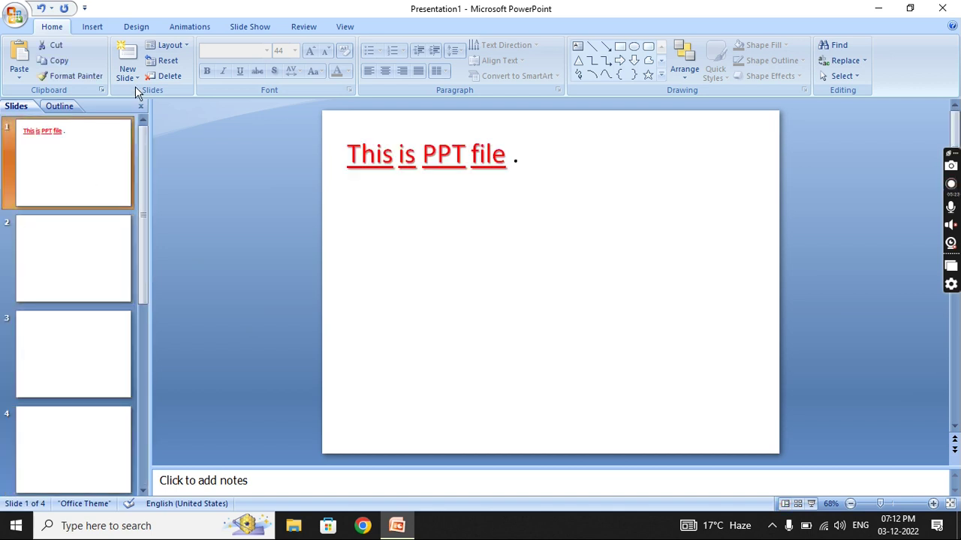
left_click(129, 75)
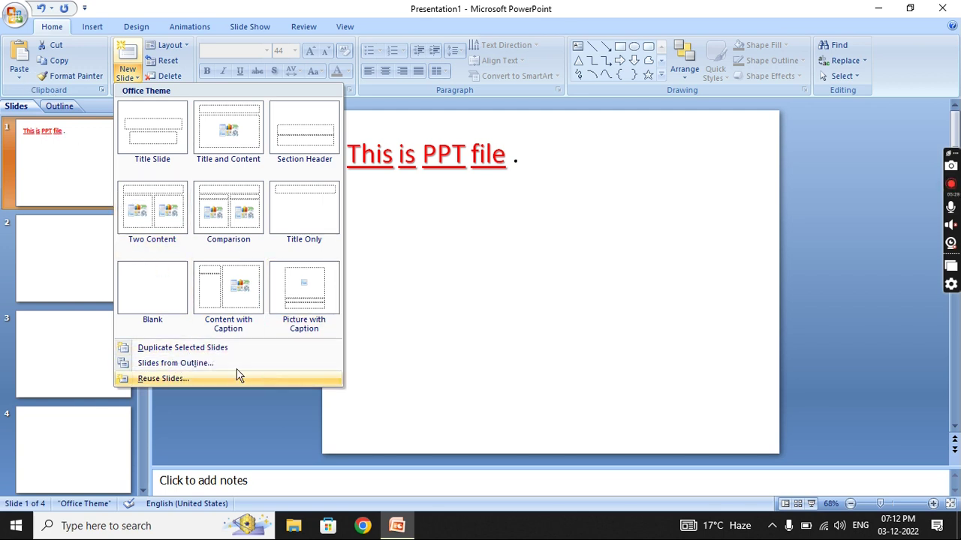
Duplicate slide 1 as slide 2 and compare the two slides.
left_click(210, 348)
left_click(50, 178)
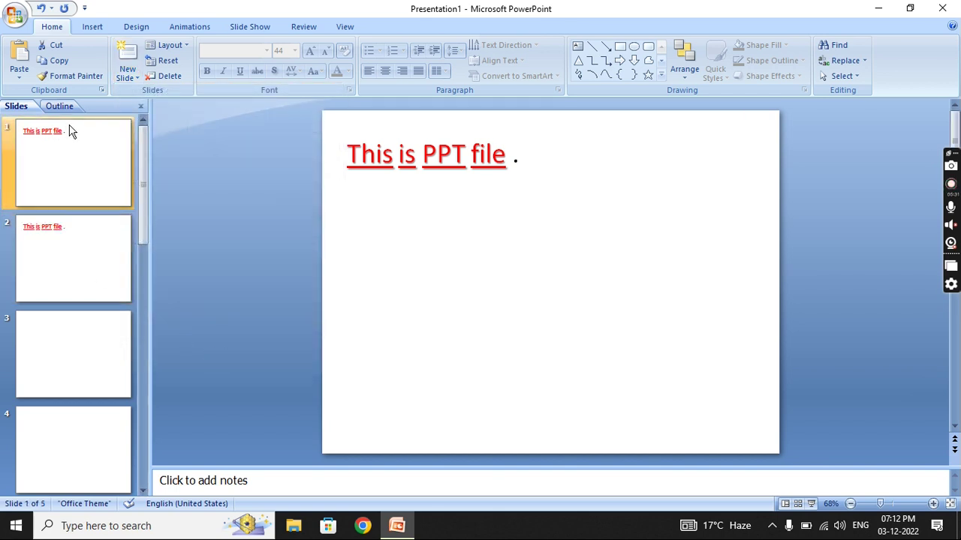
left_click(82, 247)
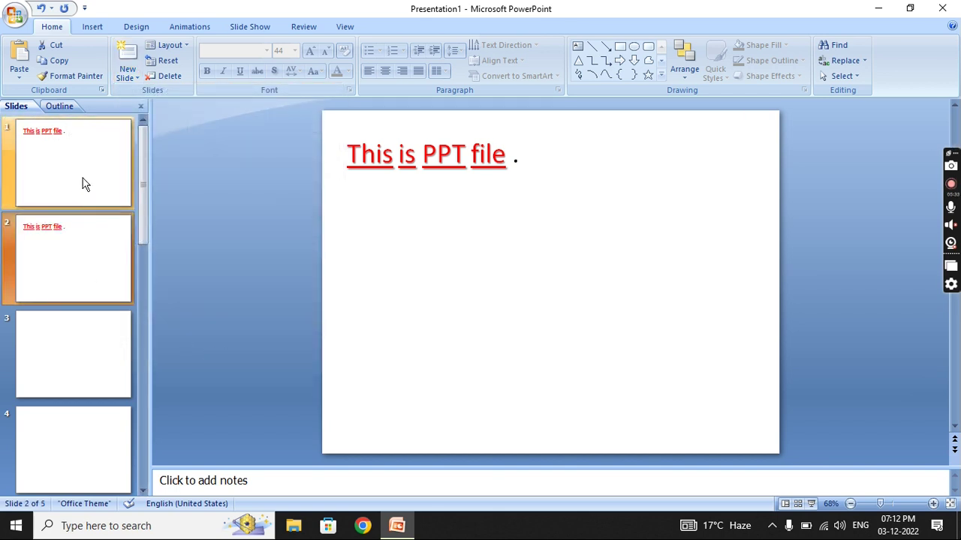
left_click(83, 181)
left_click(101, 265)
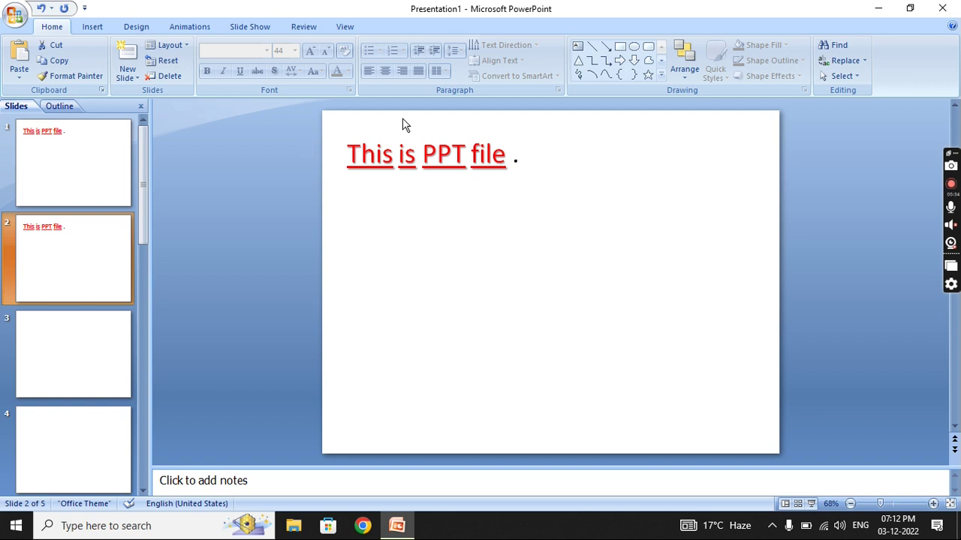
Drag slide 2's sentence box into the lower-right corner of the slide.
left_click(422, 154)
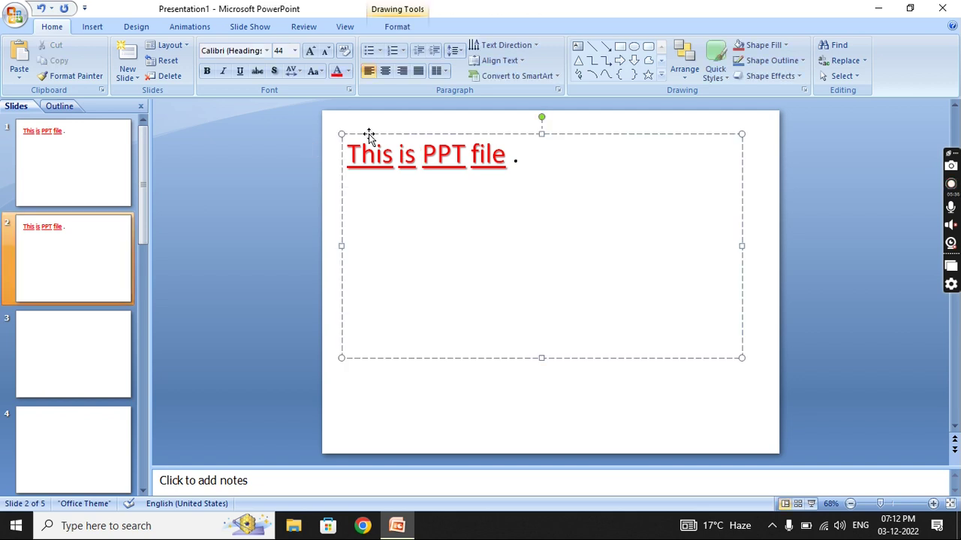
left_click_drag(368, 133, 661, 389)
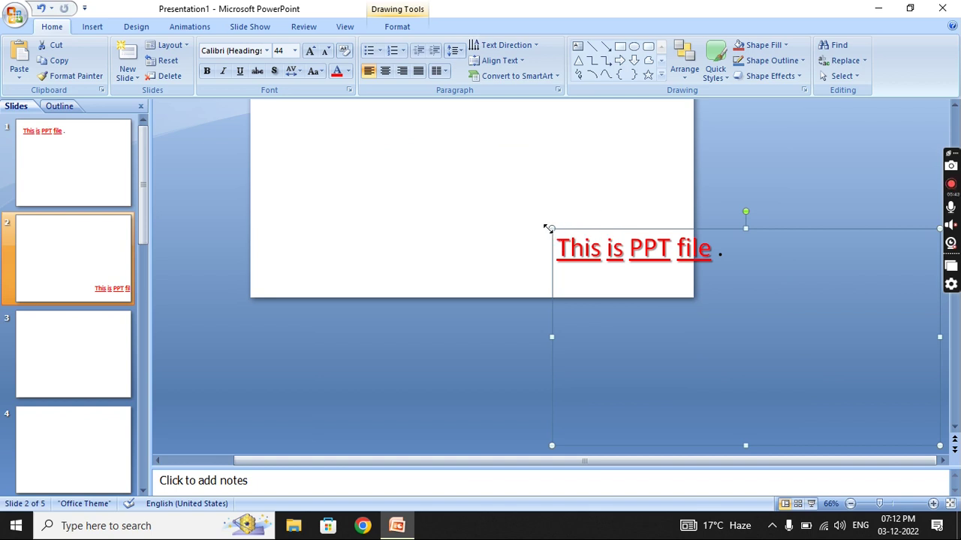
left_click_drag(548, 229, 728, 366)
left_click(809, 388)
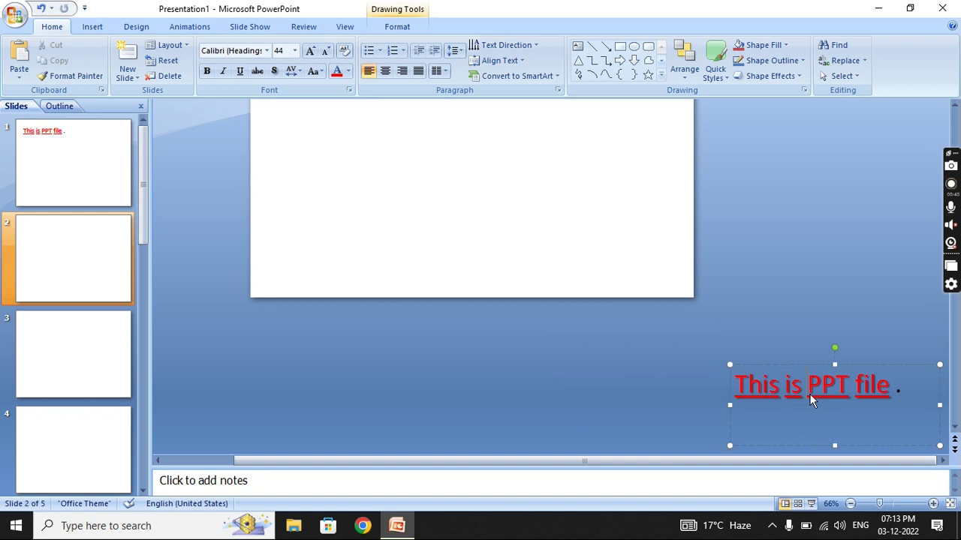
left_click(743, 364)
left_click_drag(744, 364, 497, 215)
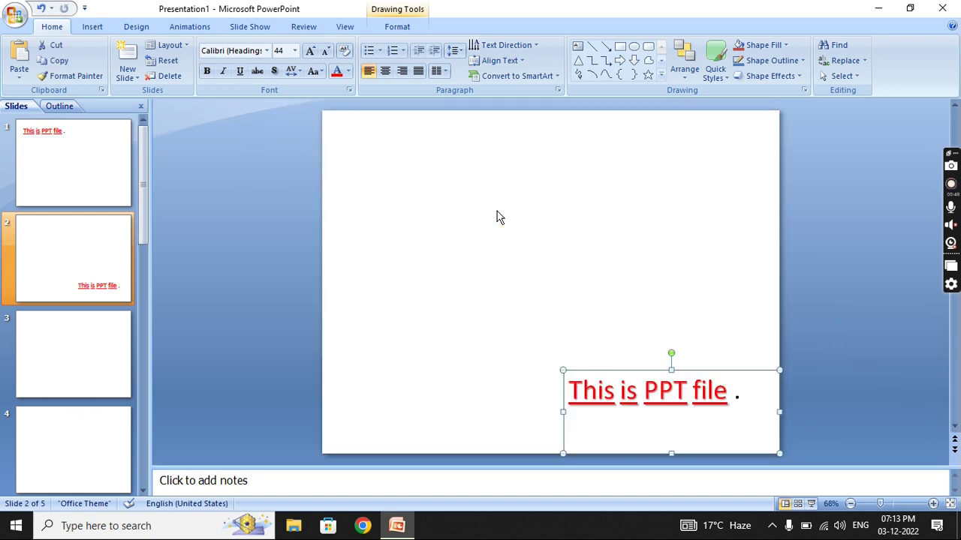
left_click(497, 217)
Switch back and forth between slides 1 and 2, ending on slide 1.
left_click(89, 172)
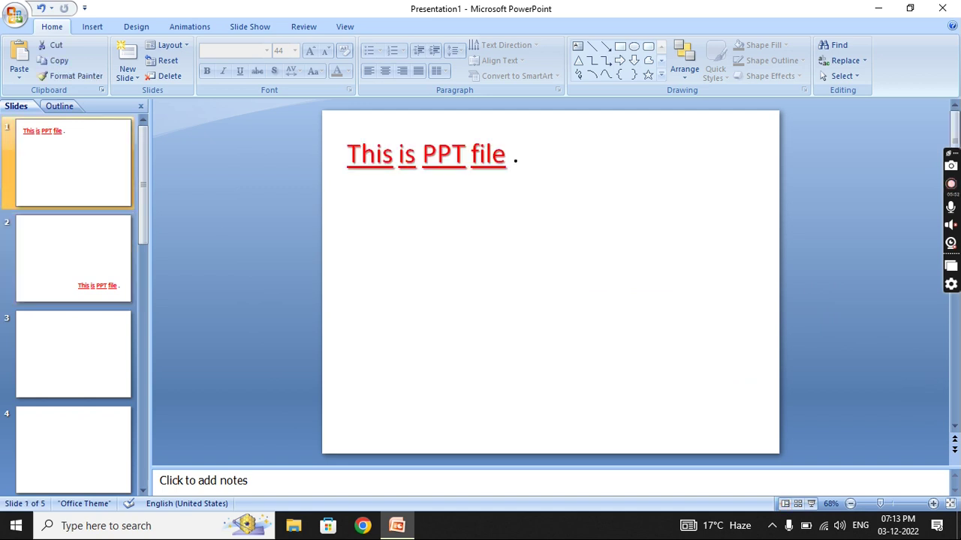
left_click(58, 266)
left_click(71, 197)
left_click(80, 270)
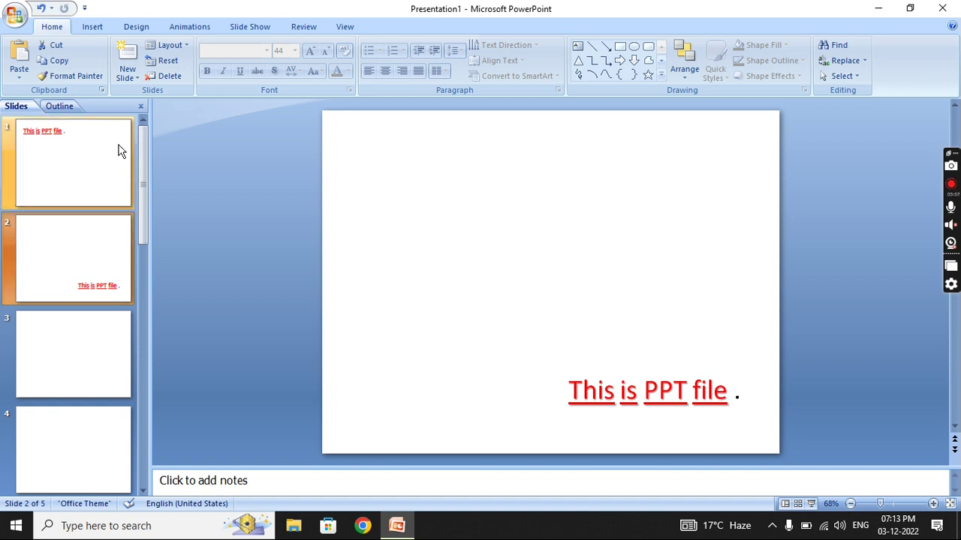
left_click(73, 178)
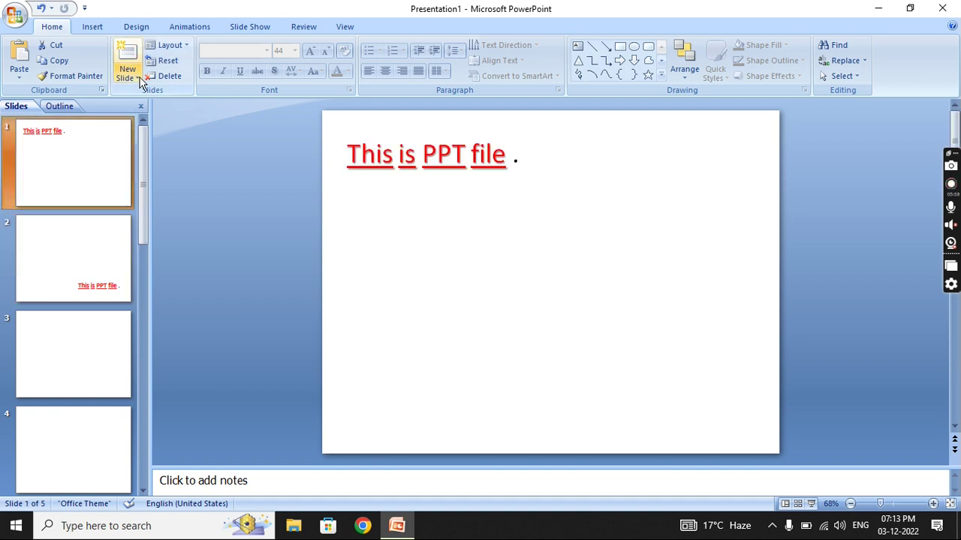
Open the Reuse Slides pane from the New Slide menu and show slide 2.
left_click(134, 78)
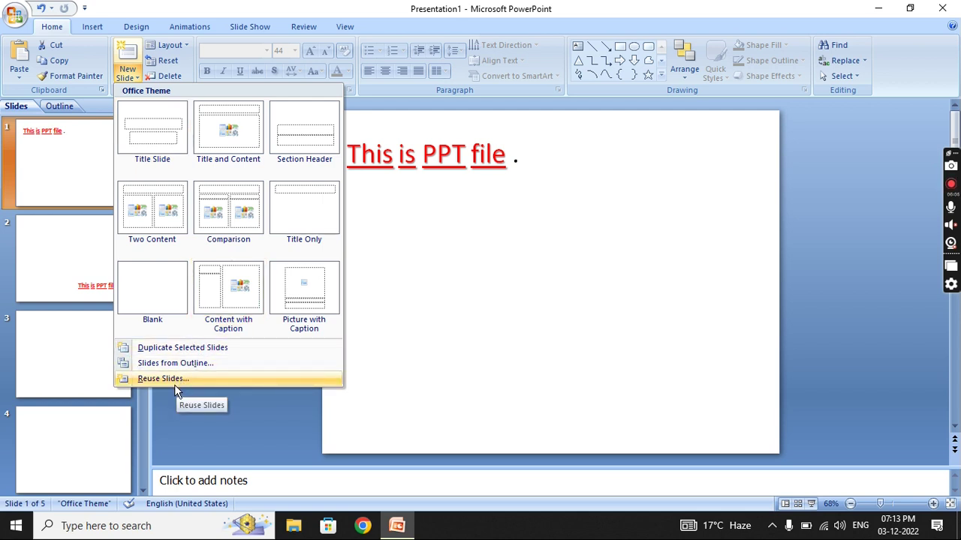
left_click(214, 378)
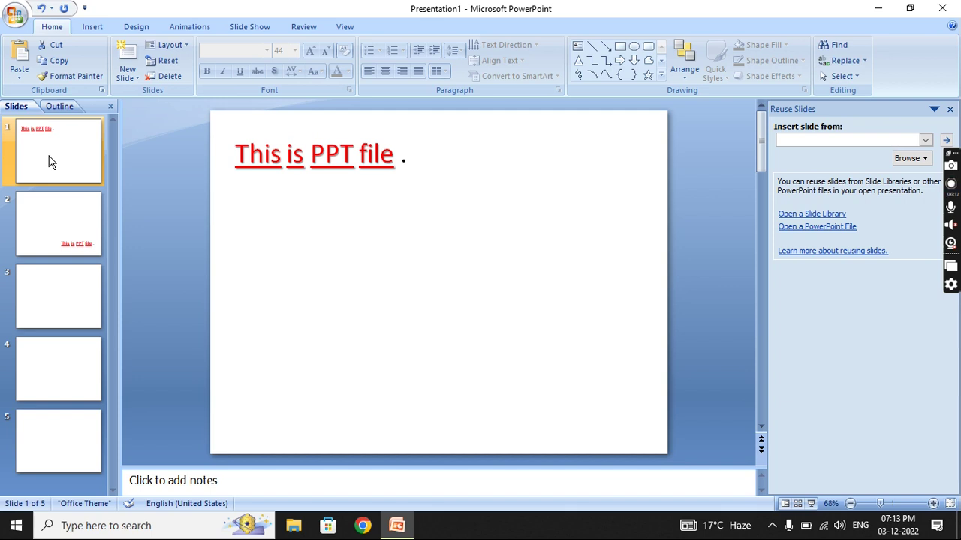
left_click(71, 239)
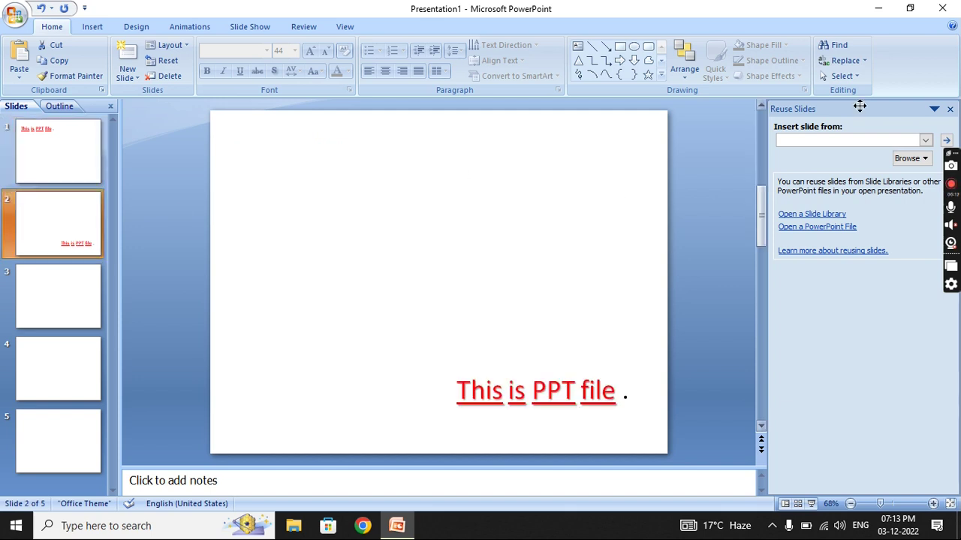
Close the Reuse Slides pane and select slide 3.
left_click(950, 109)
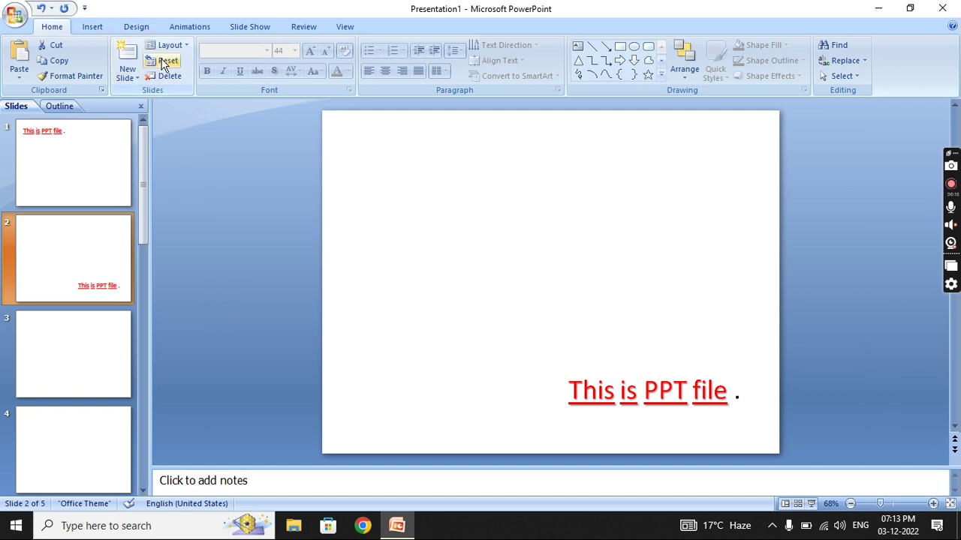
left_click(180, 51)
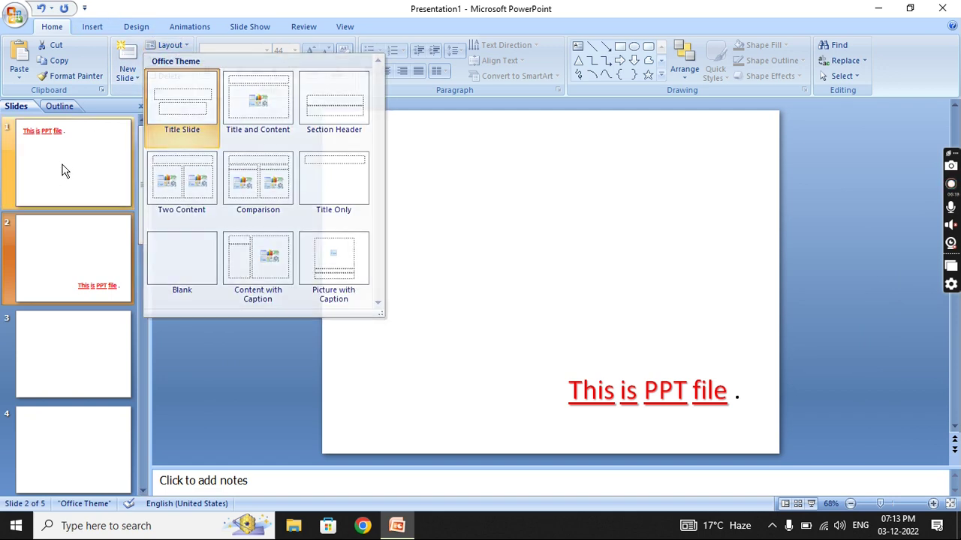
left_click(64, 174)
left_click(67, 365)
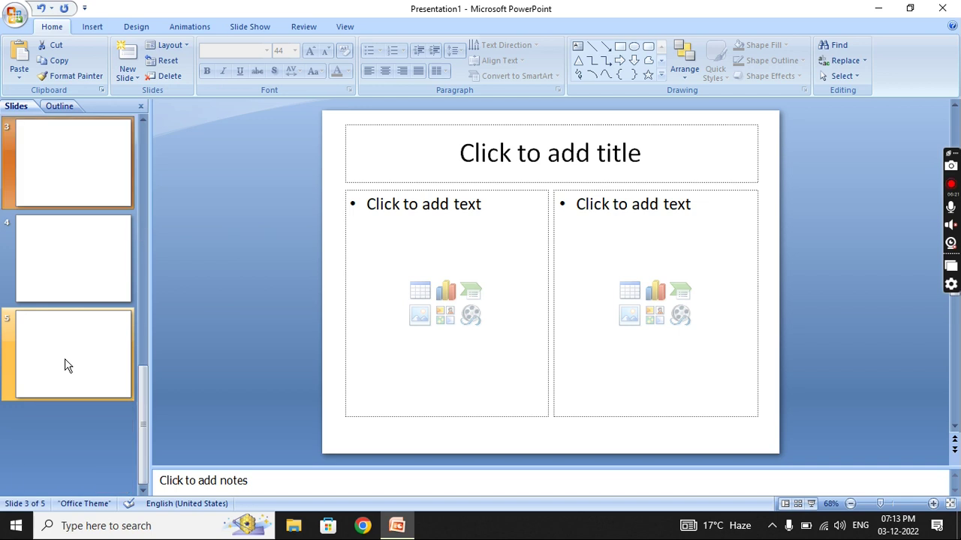
scroll(66, 365, "down", 3)
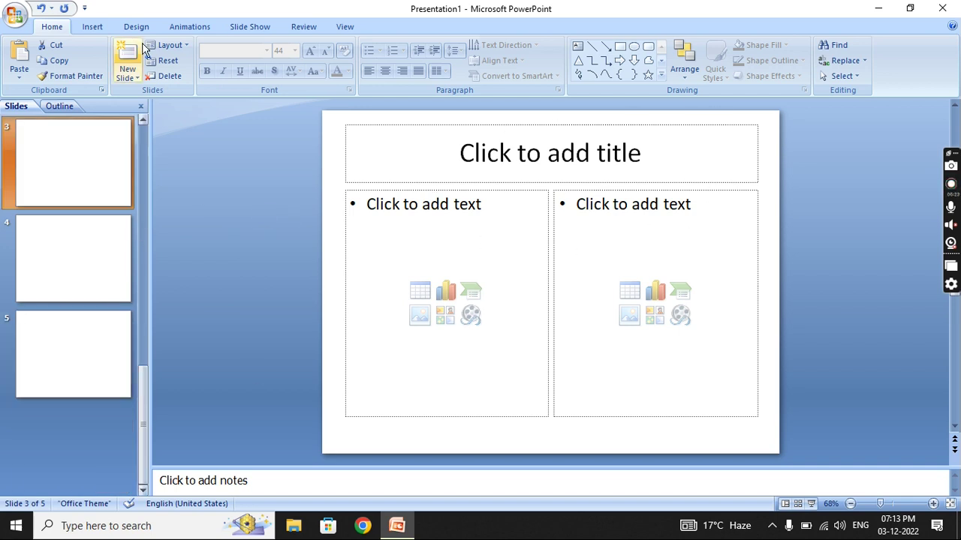
Apply the Blank layout to slide 3, then replace it with Comparison.
left_click(180, 50)
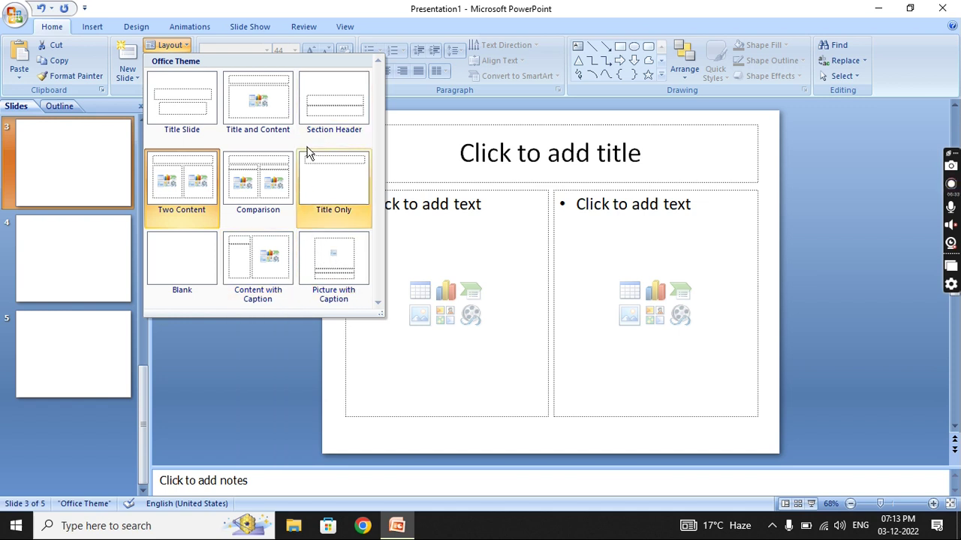
left_click(185, 255)
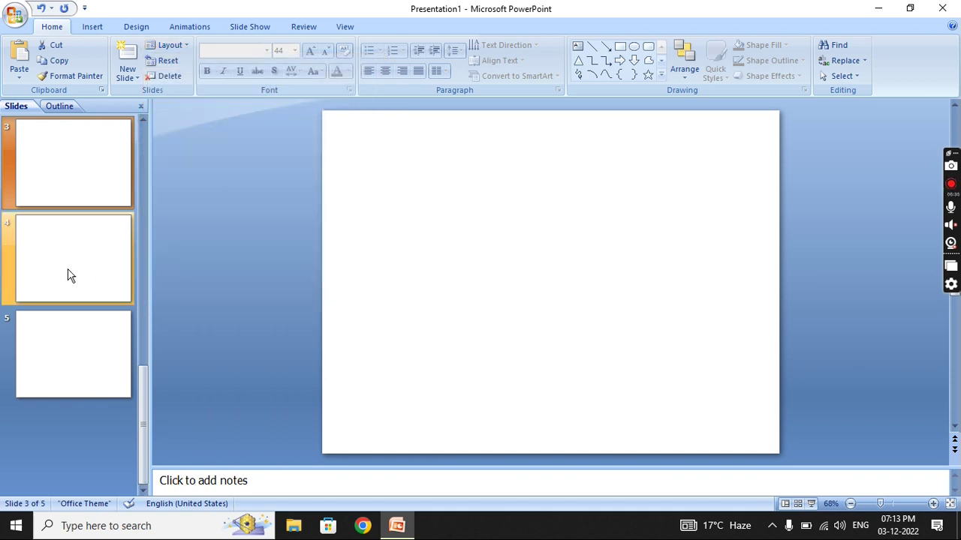
left_click(66, 275)
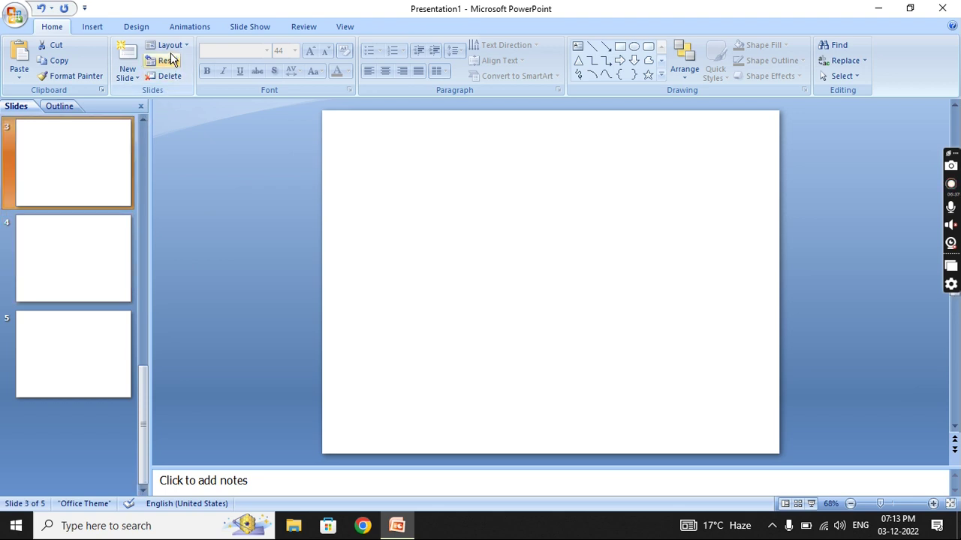
left_click(171, 45)
left_click(261, 206)
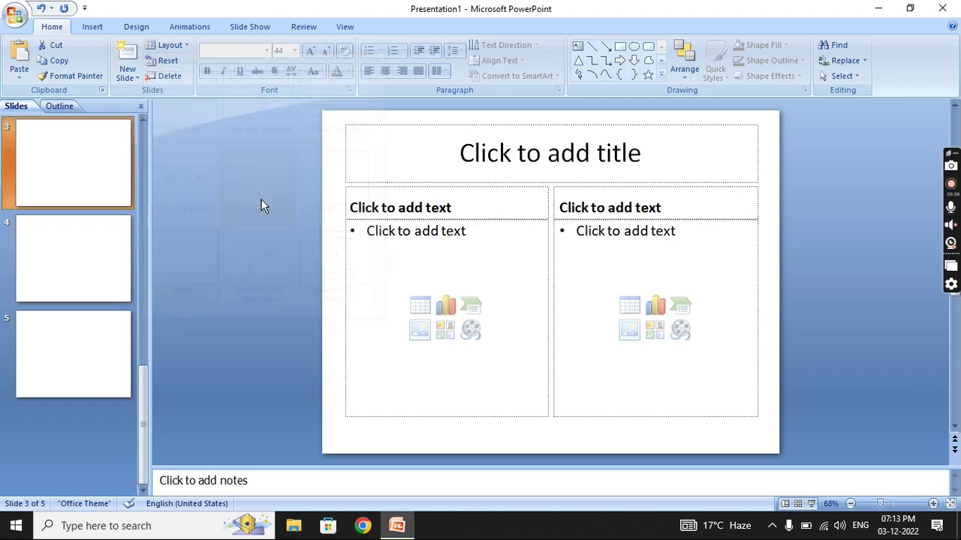
scroll(84, 283, "up", 3)
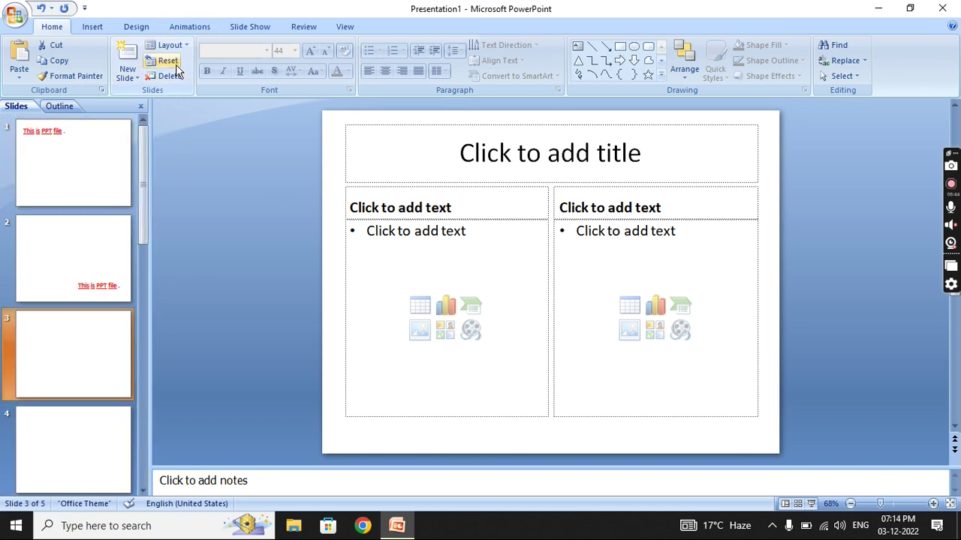
Reset slide 2 to its default layout.
left_click(109, 272)
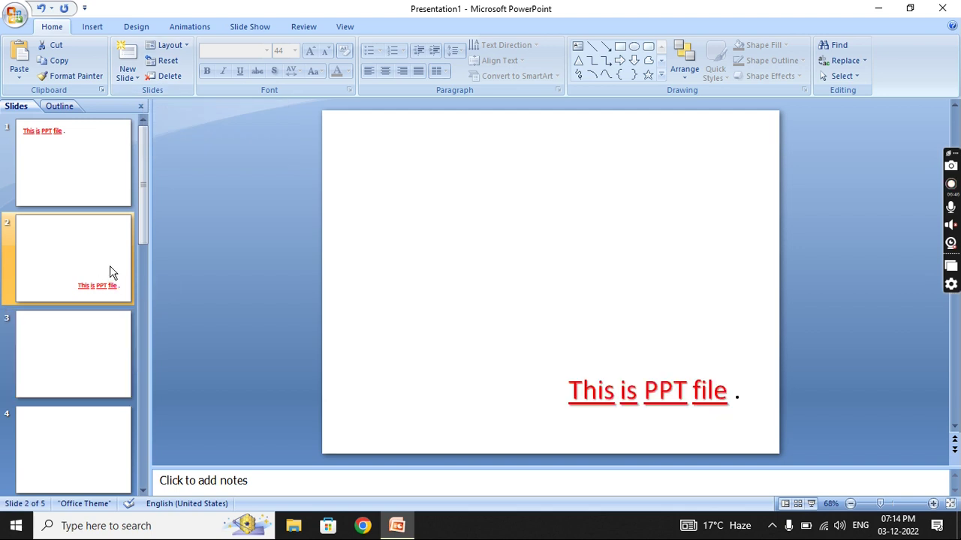
left_click(93, 372)
left_click(93, 269)
left_click(172, 65)
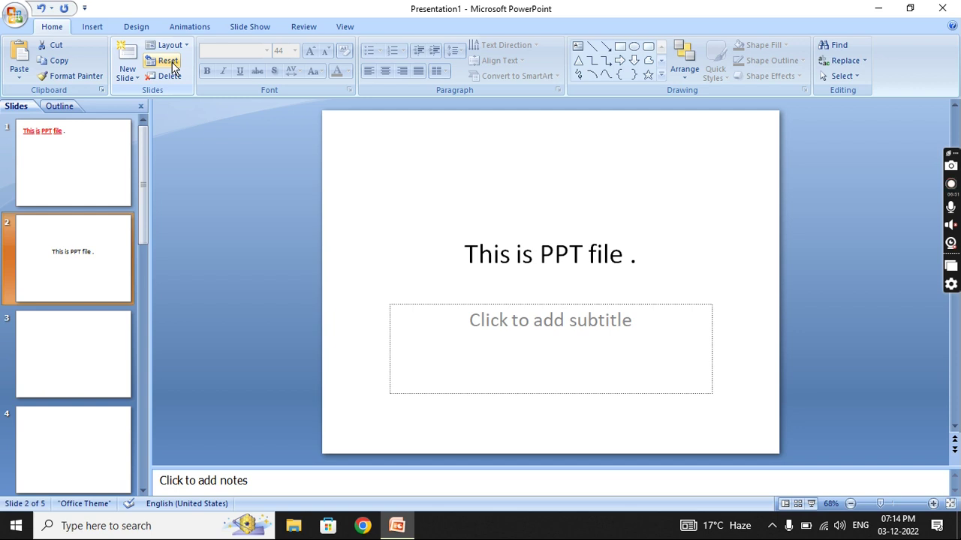
left_click(483, 258)
Reset slide 1 to a plain centred black title, then delete slide 2.
left_click(399, 133)
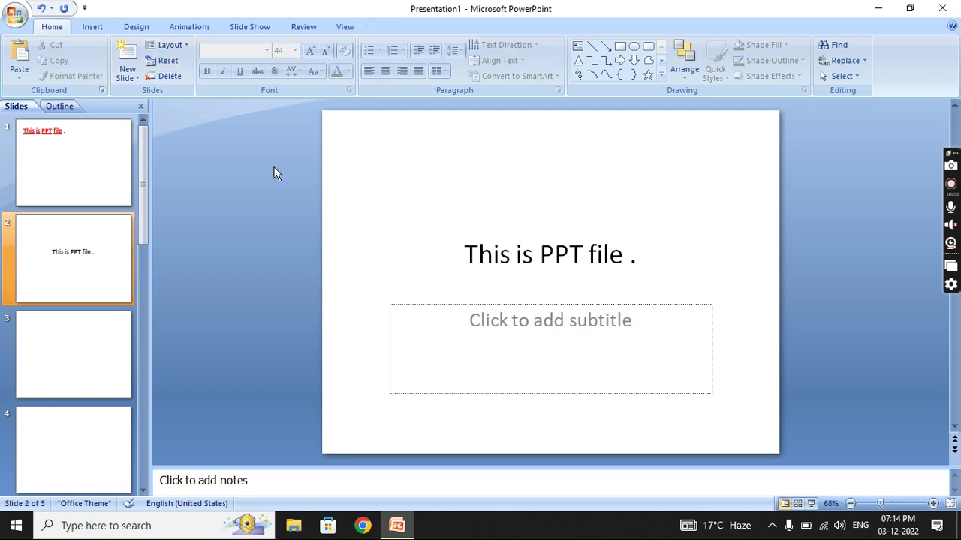
left_click(99, 175)
left_click(168, 63)
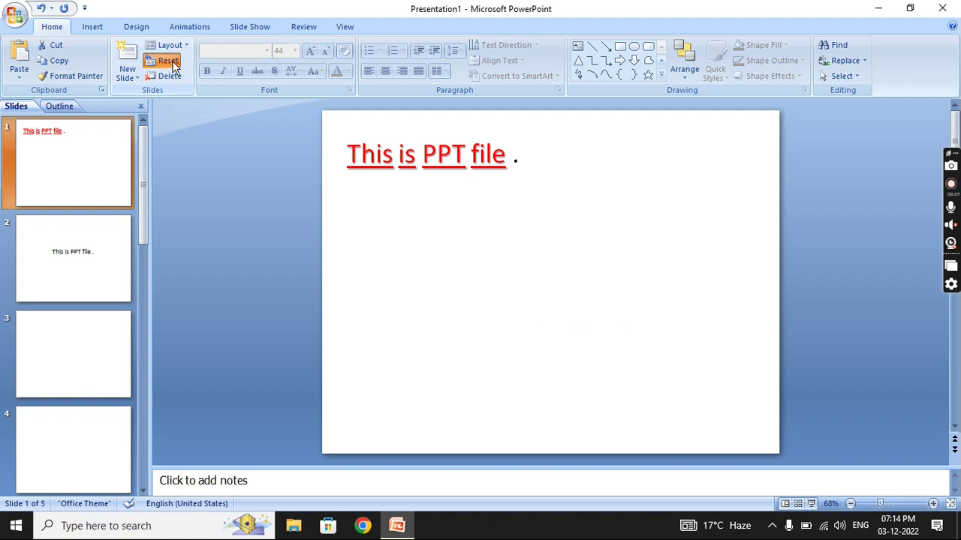
left_click(492, 255)
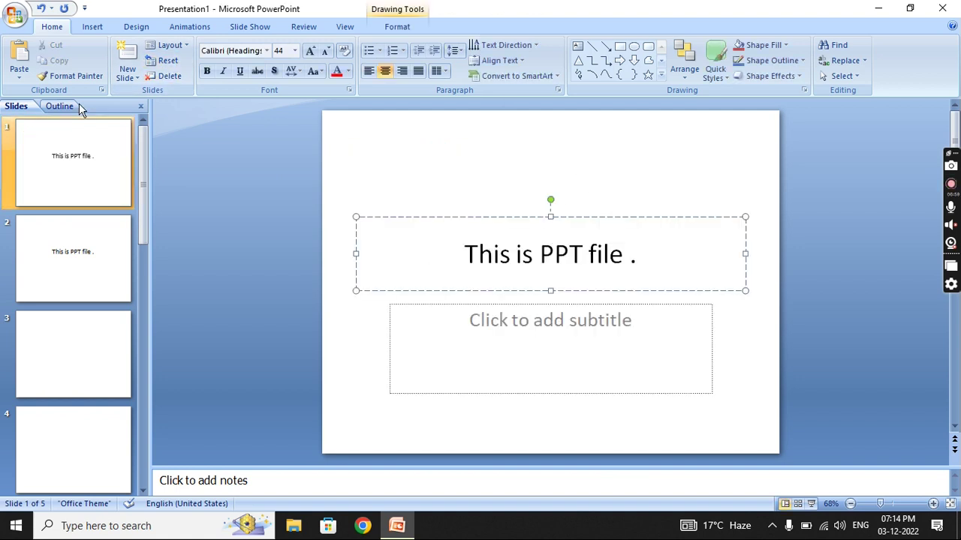
left_click(85, 176)
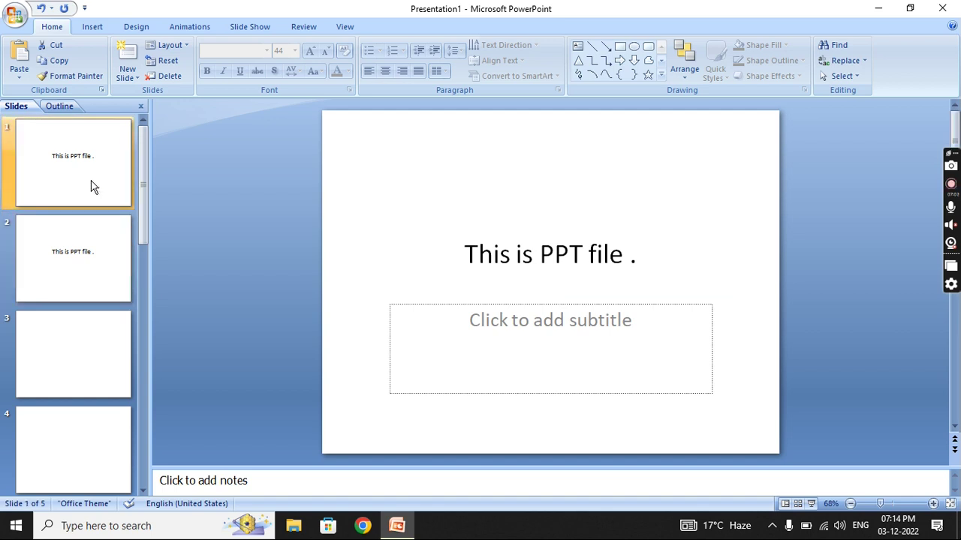
left_click(175, 76)
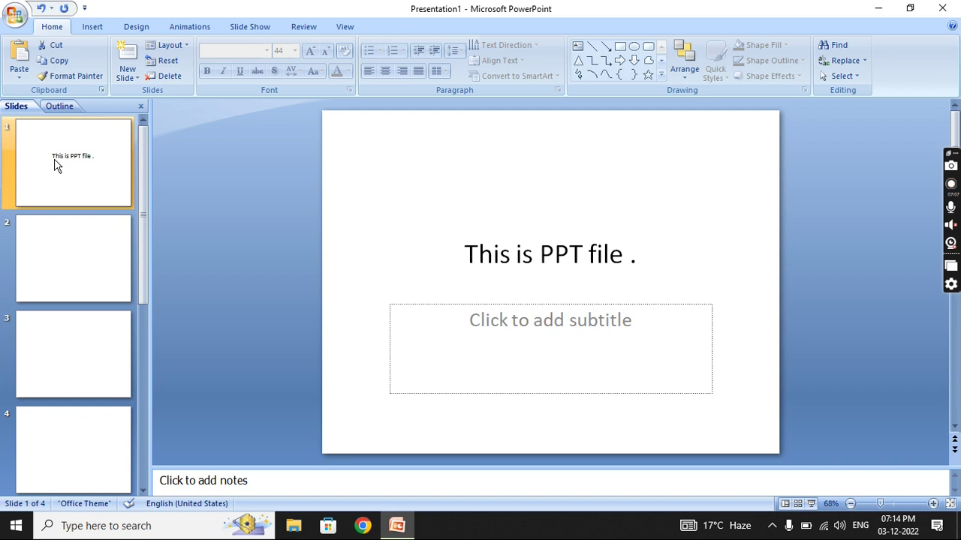
Delete the 'This is PPT file.' slide, then cut and copy the new slide 1.
left_click(168, 77)
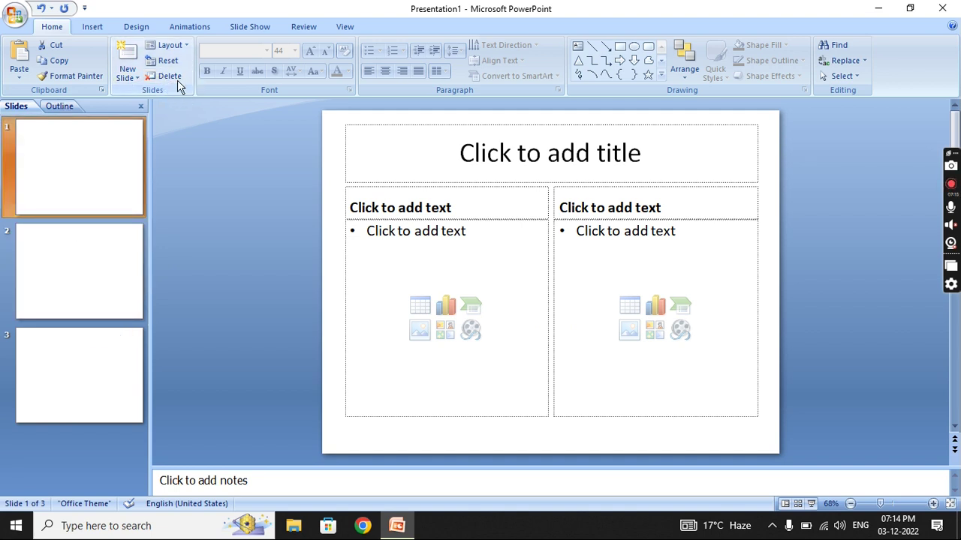
right_click(96, 174)
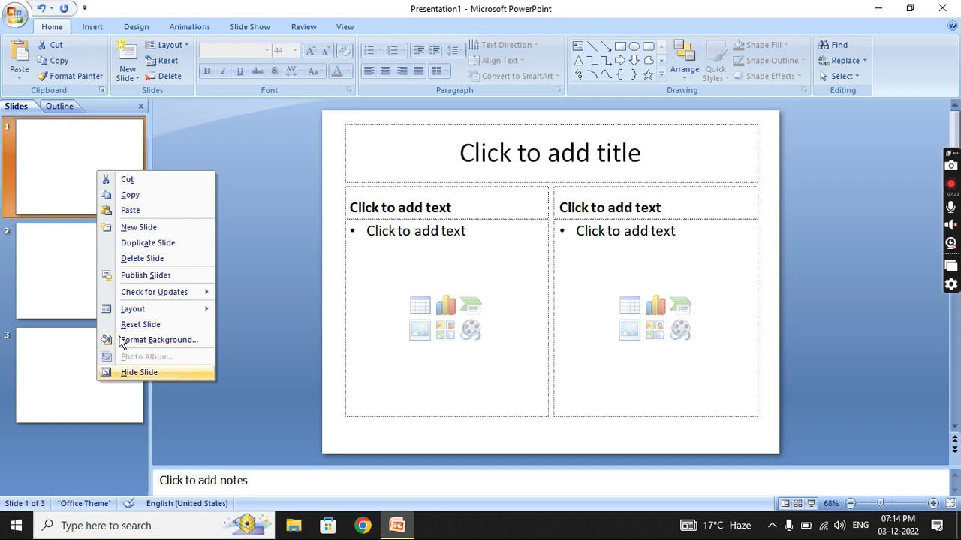
left_click(78, 174)
right_click(79, 170)
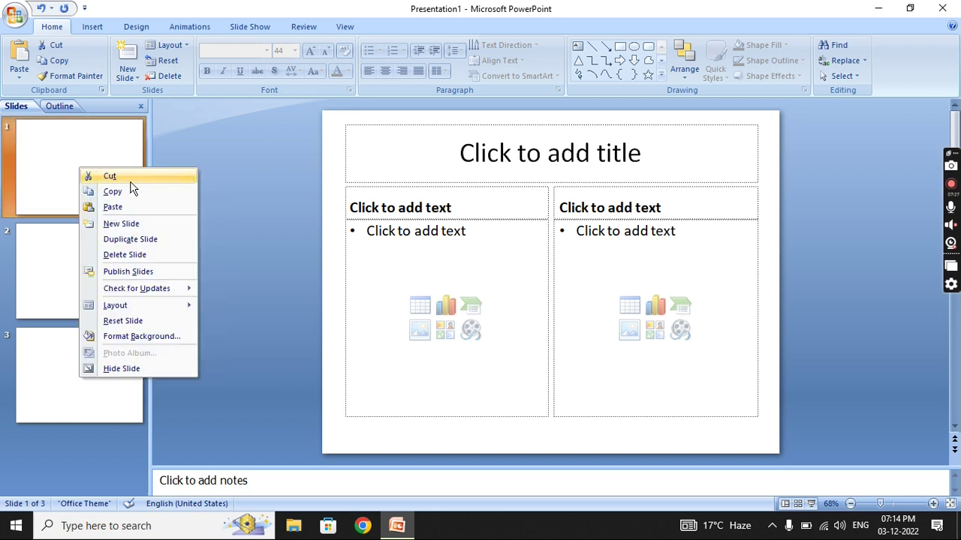
left_click(130, 183)
right_click(75, 150)
left_click(132, 182)
Add new slides after slide 2 and after slide 1.
right_click(58, 375)
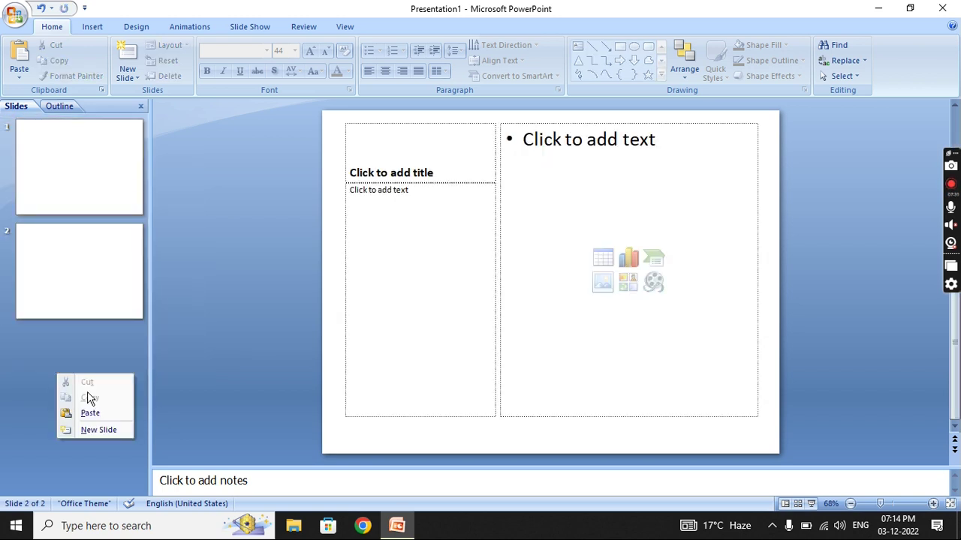
left_click(104, 417)
left_click(43, 161)
right_click(44, 158)
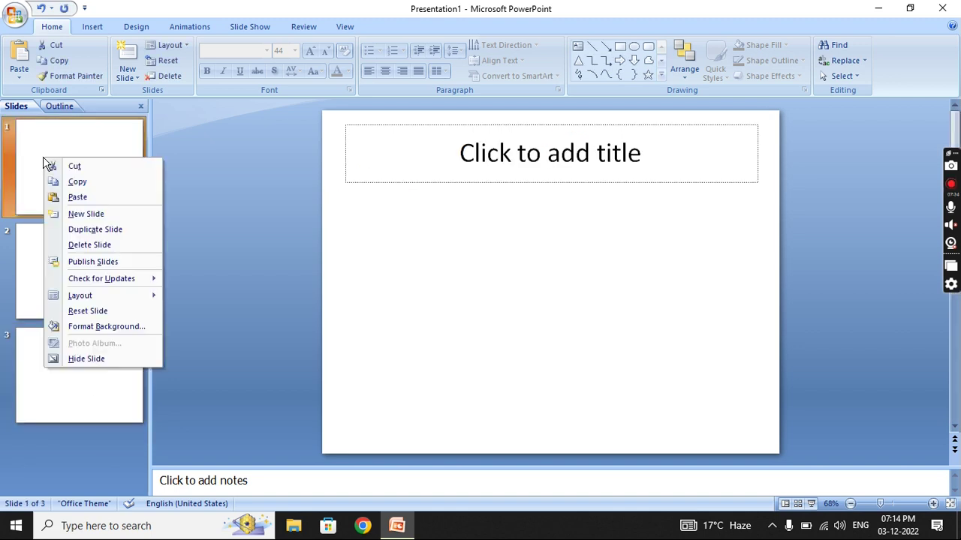
left_click(109, 215)
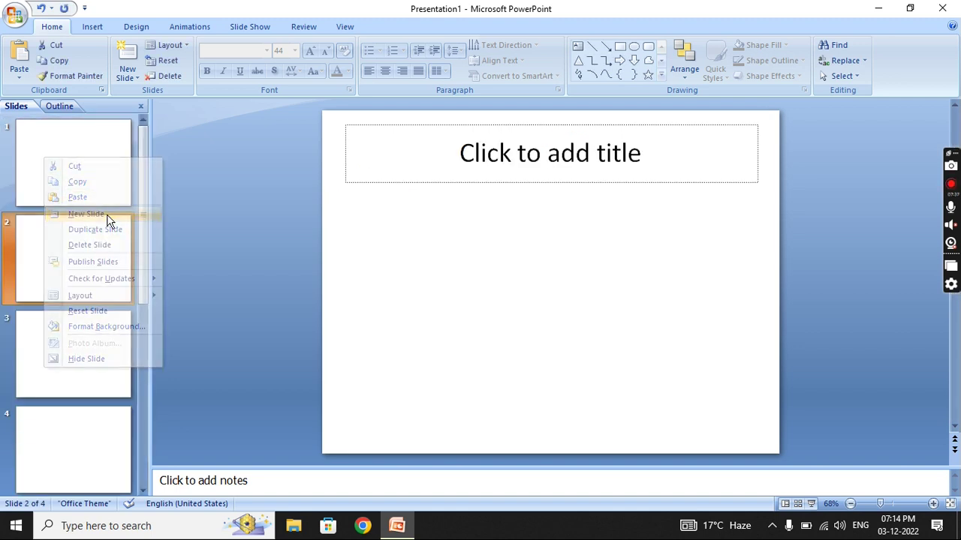
left_click(78, 180)
Duplicate slide 1 and delete it again, leaving four slides.
right_click(77, 174)
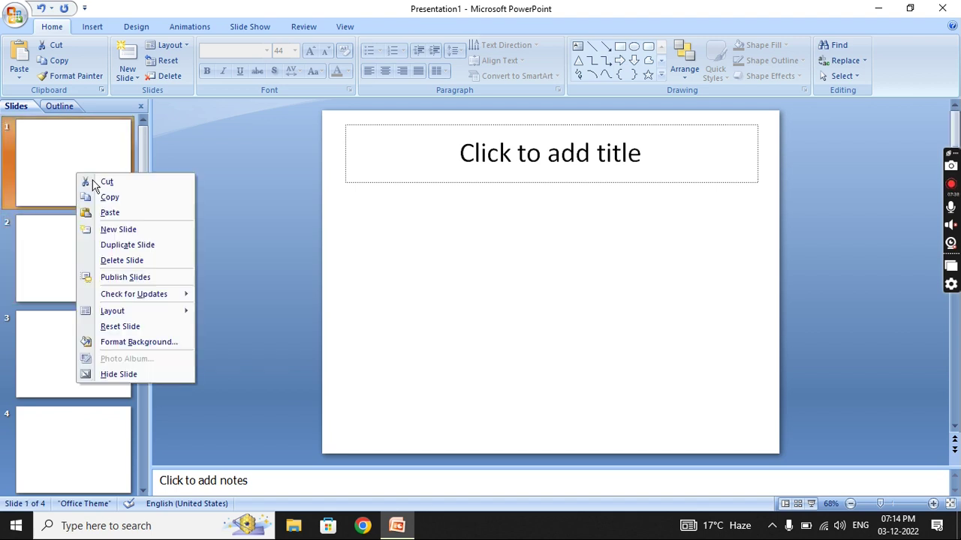
left_click(138, 245)
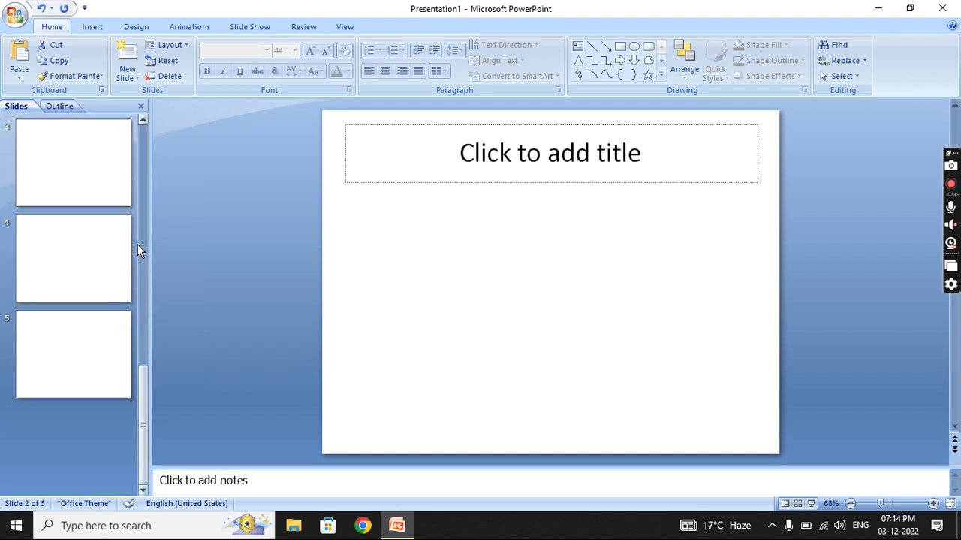
right_click(88, 175)
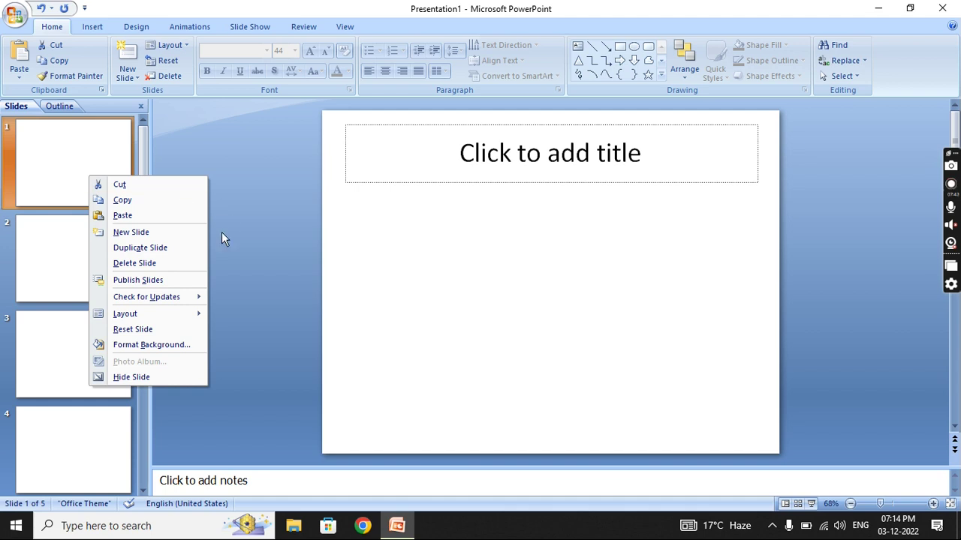
left_click(154, 264)
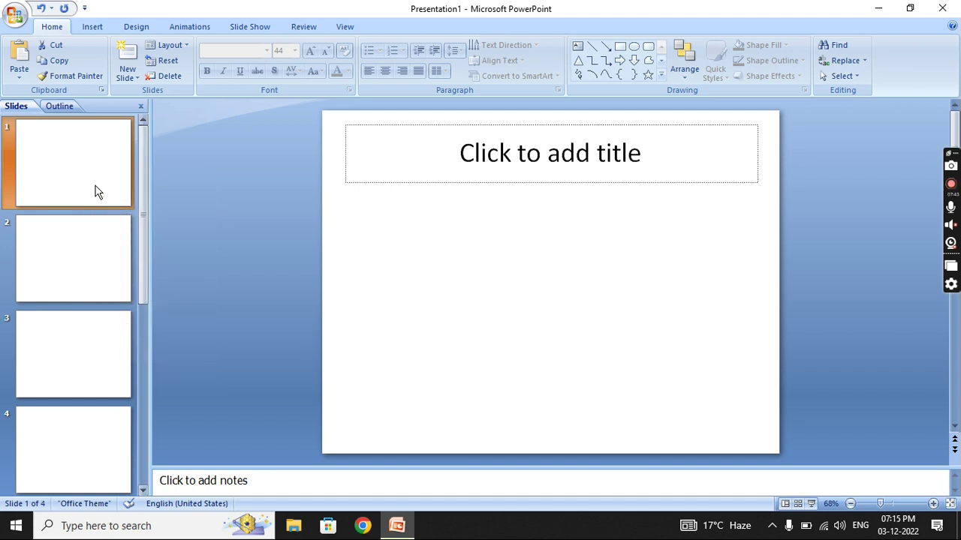
right_click(89, 177)
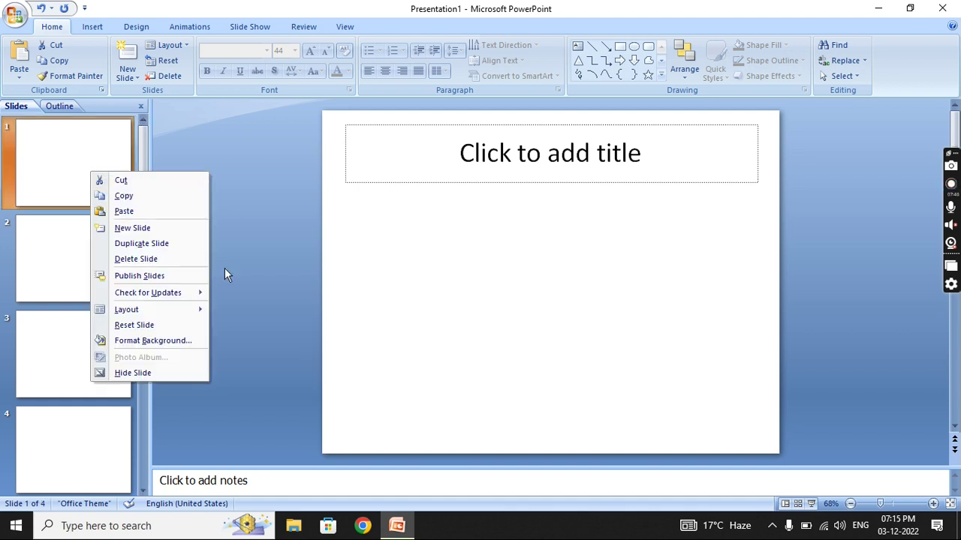
left_click(237, 202)
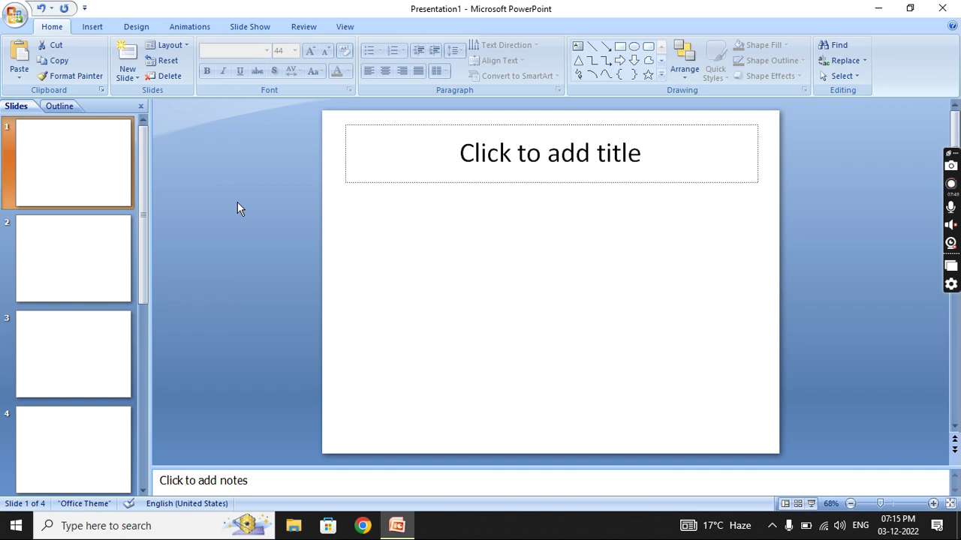
right_click(78, 165)
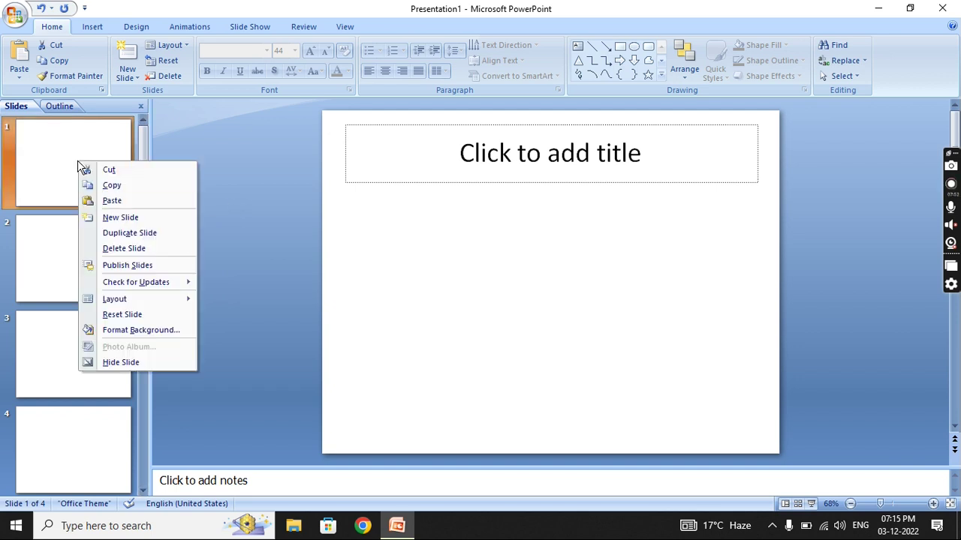
Fill slide 1's background with the Green marble texture and close Format Background.
left_click(133, 331)
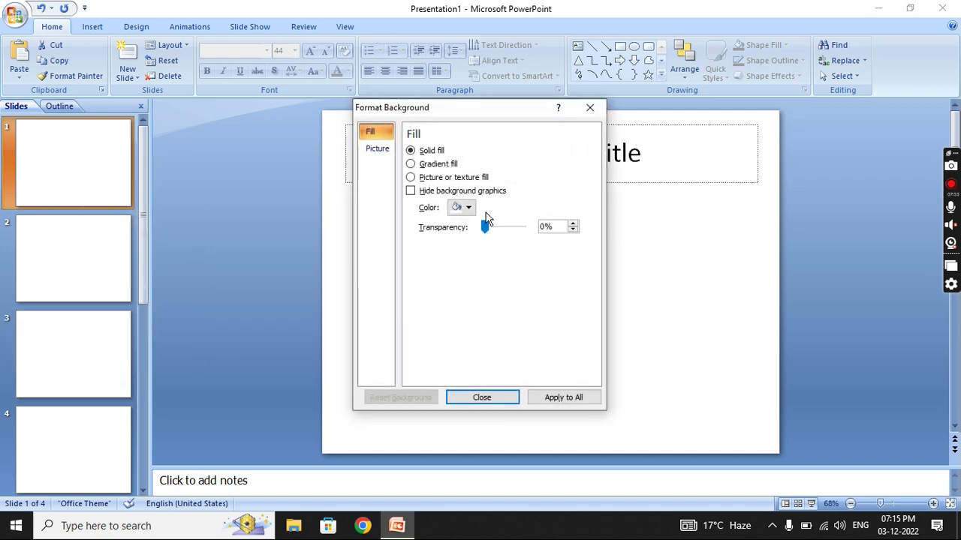
left_click(410, 178)
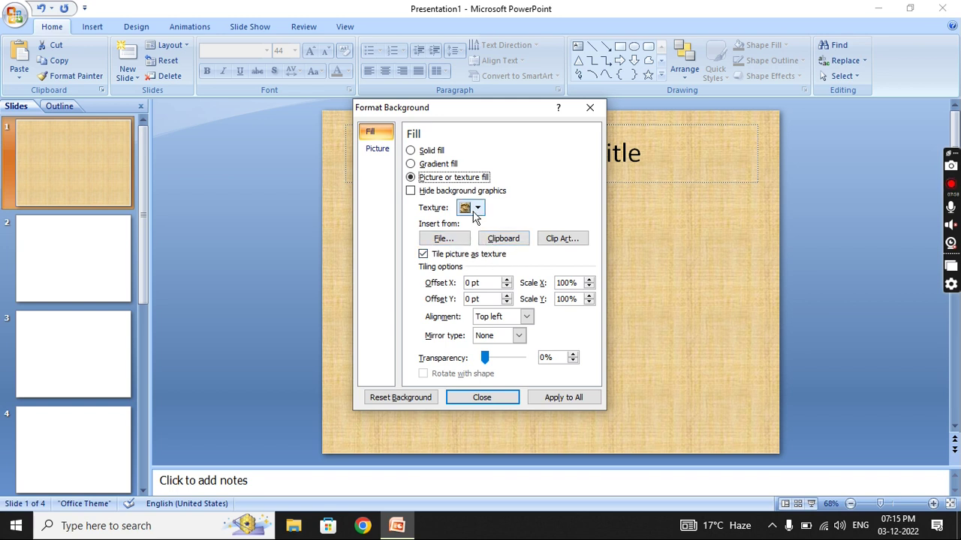
left_click(477, 209)
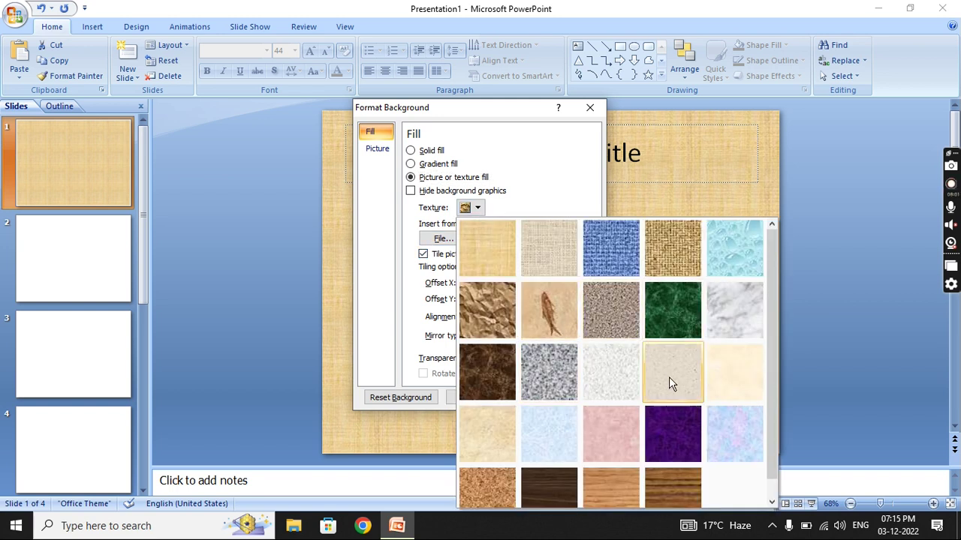
scroll(669, 377, "down", 1)
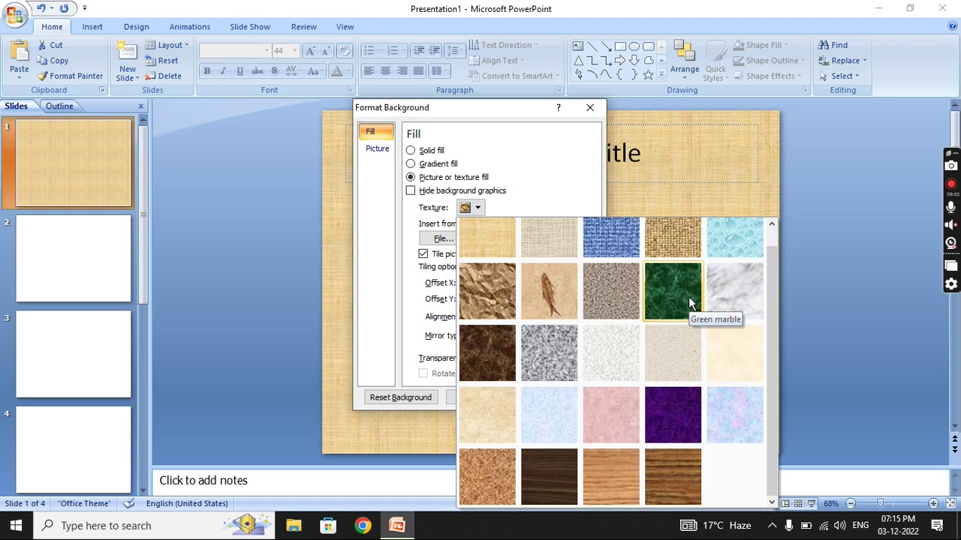
left_click(688, 297)
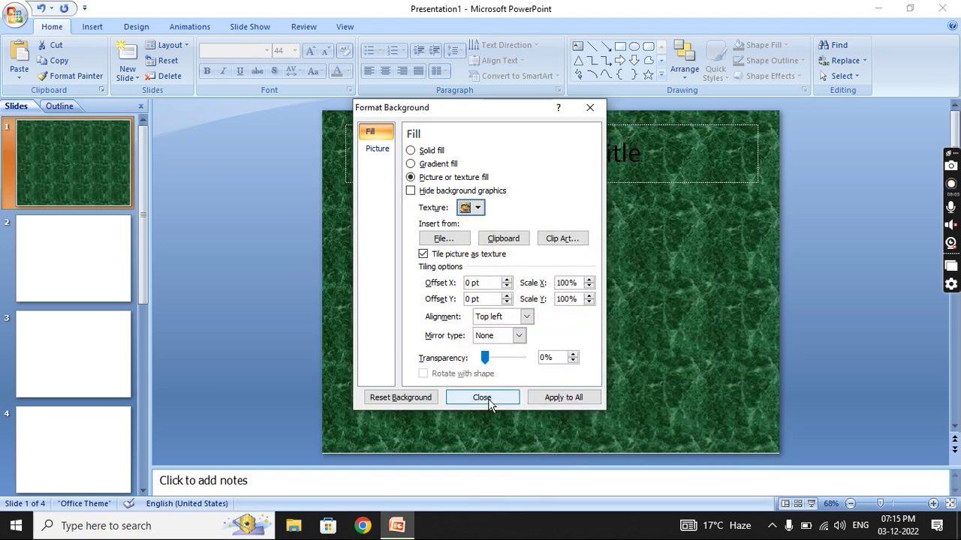
left_click(484, 398)
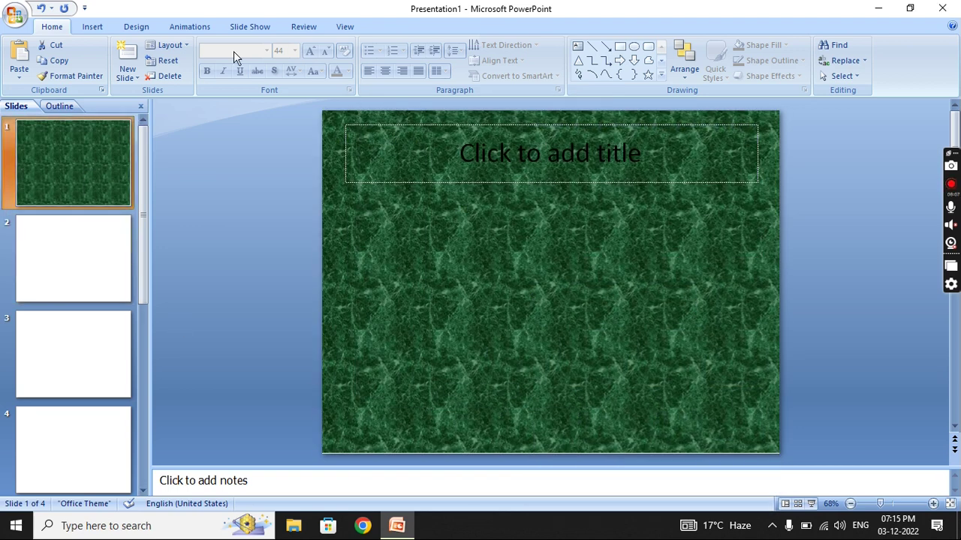
Give slide 1's title text a shadow and white font colour.
left_click(442, 141)
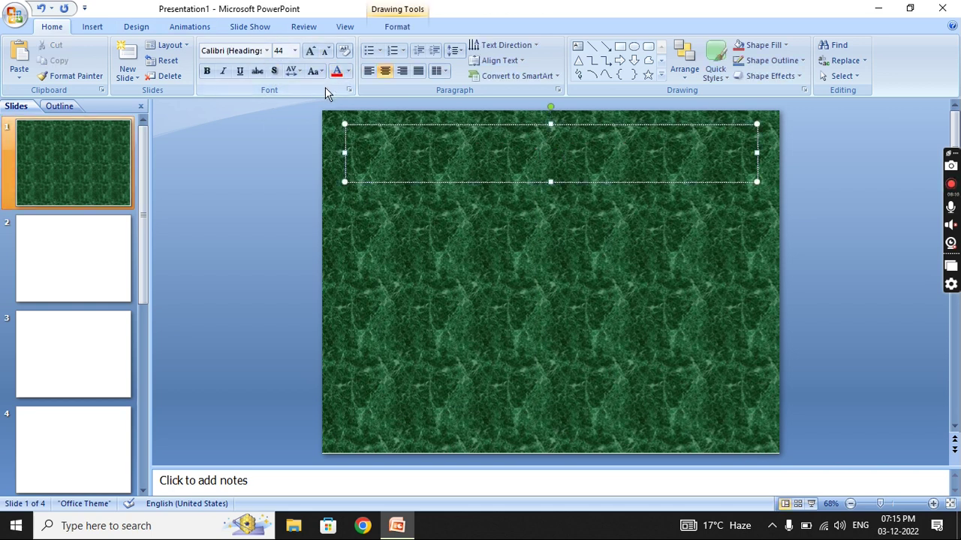
left_click(275, 72)
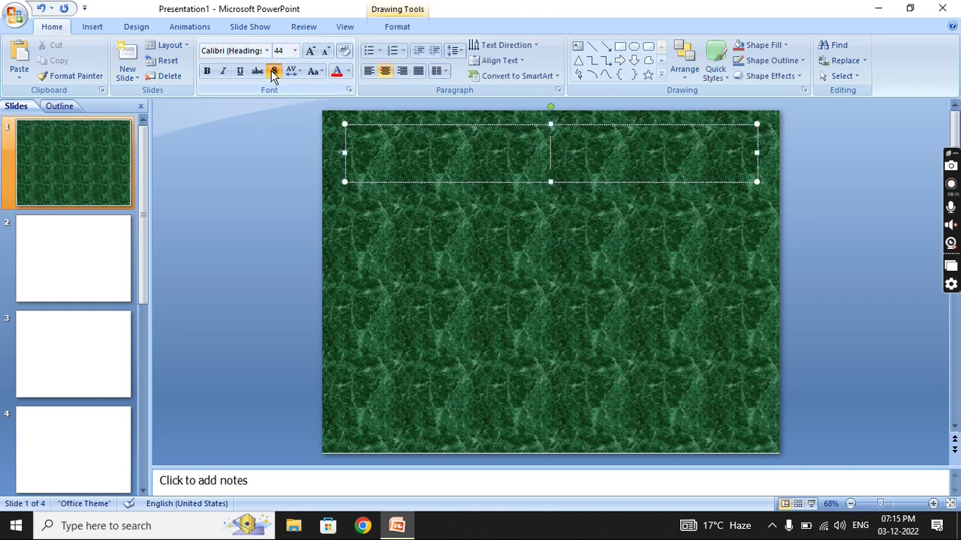
left_click(349, 71)
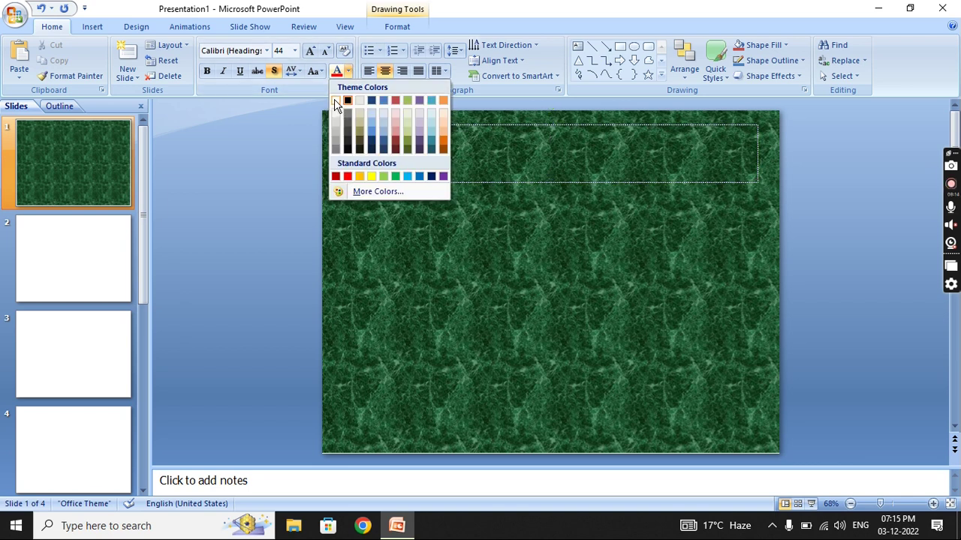
left_click(335, 103)
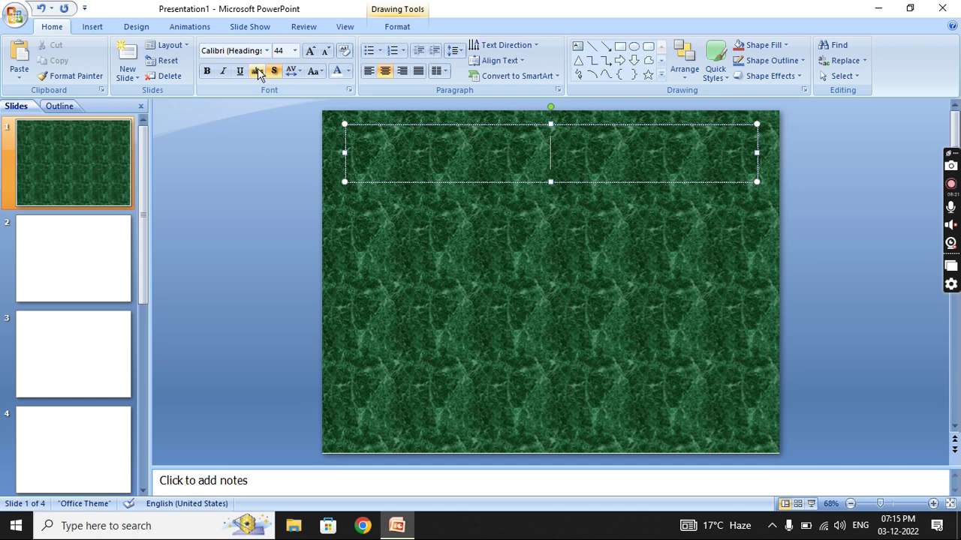
Insert a new blank slide with Ctrl+M, then return to slide 1.
key("ctrl+m")
left_click(478, 166)
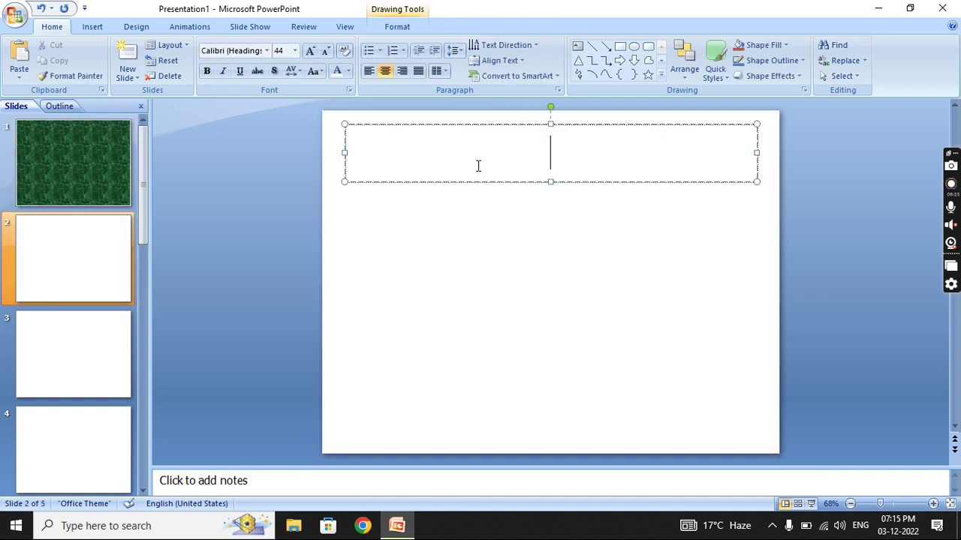
left_click(89, 157)
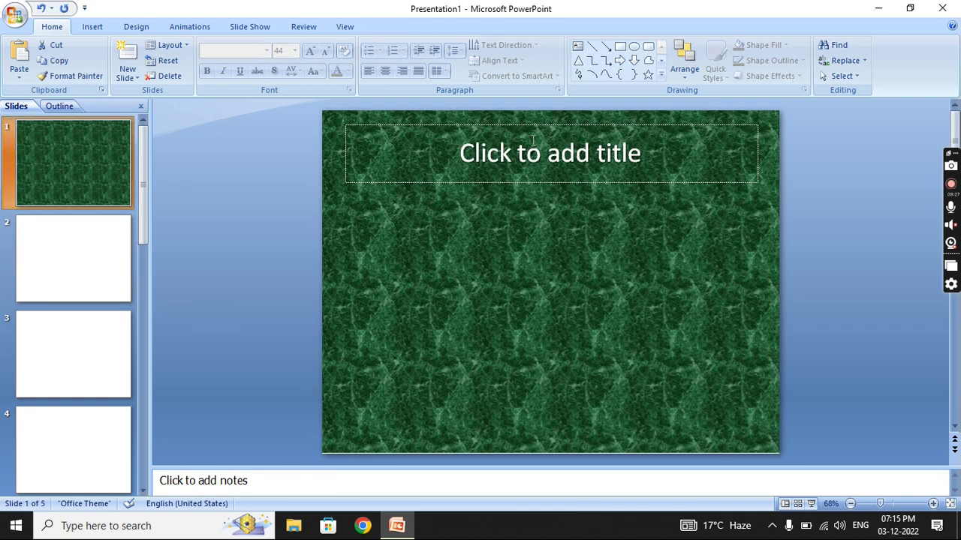
left_click(540, 141)
Type the title 'This is ppt file.' on slide 1 and change 'ppt' to uppercase.
left_click(75, 166)
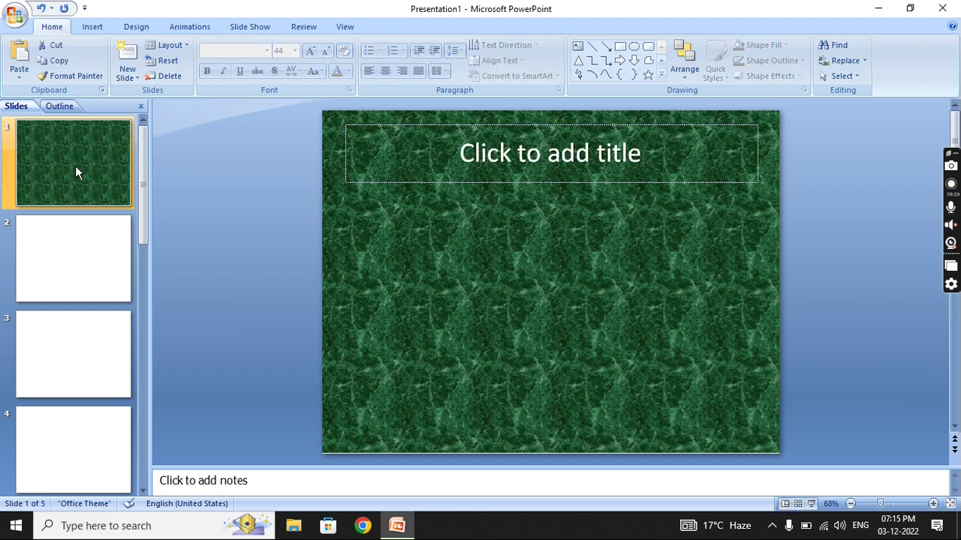
left_click(466, 144)
type("This is ppt")
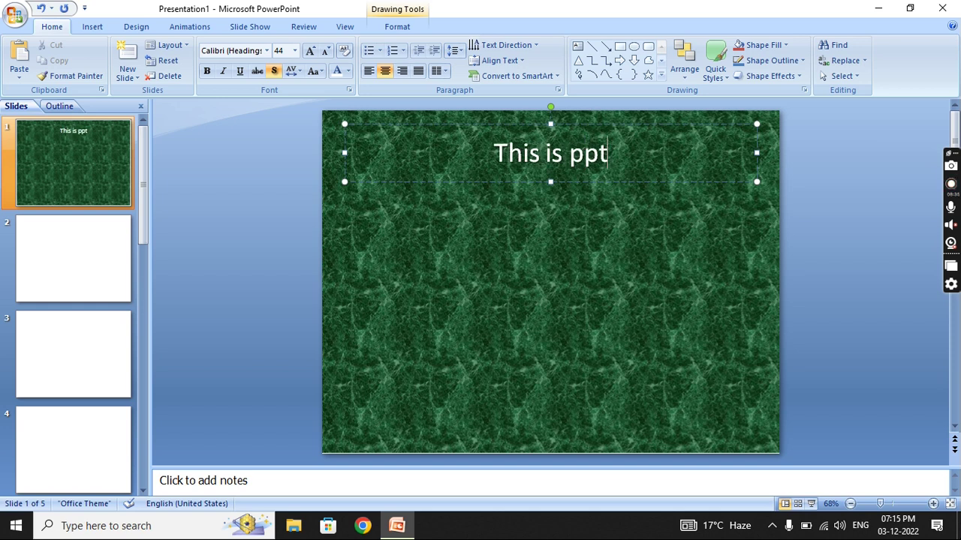
type(" file.")
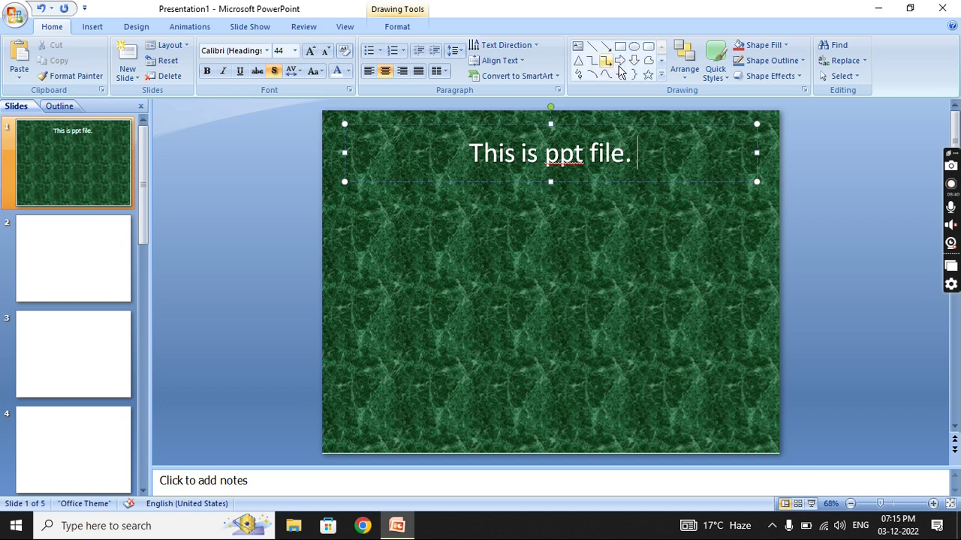
left_click_drag(583, 154, 544, 154)
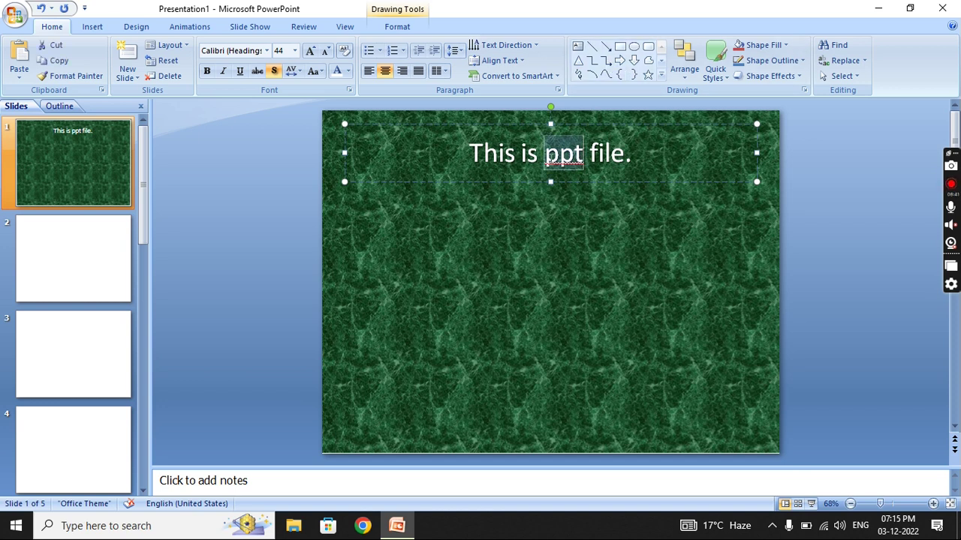
left_click(316, 73)
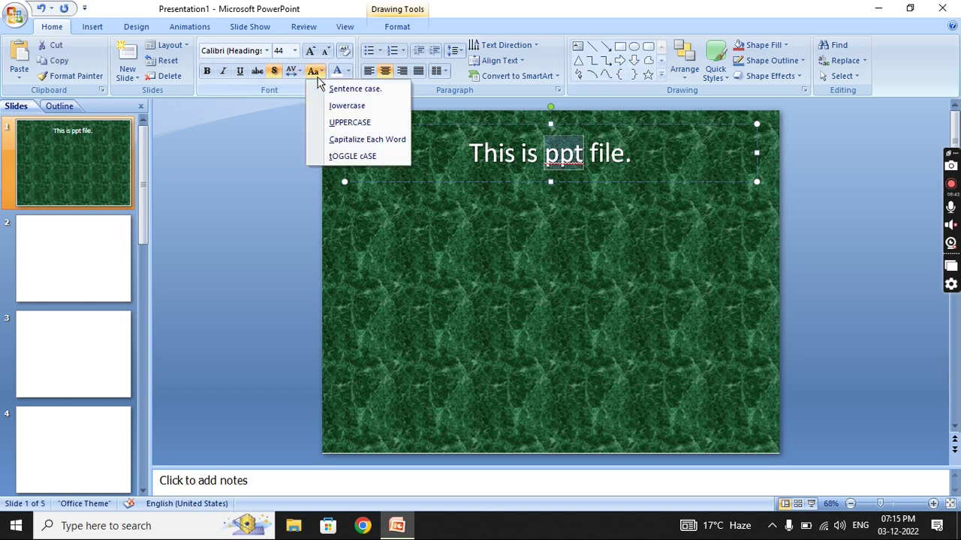
left_click(350, 122)
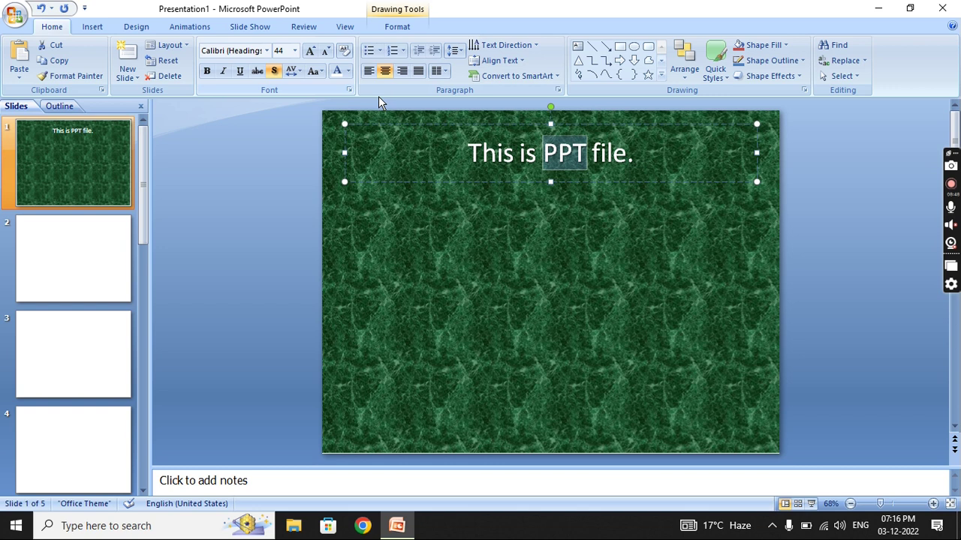
left_click(640, 158)
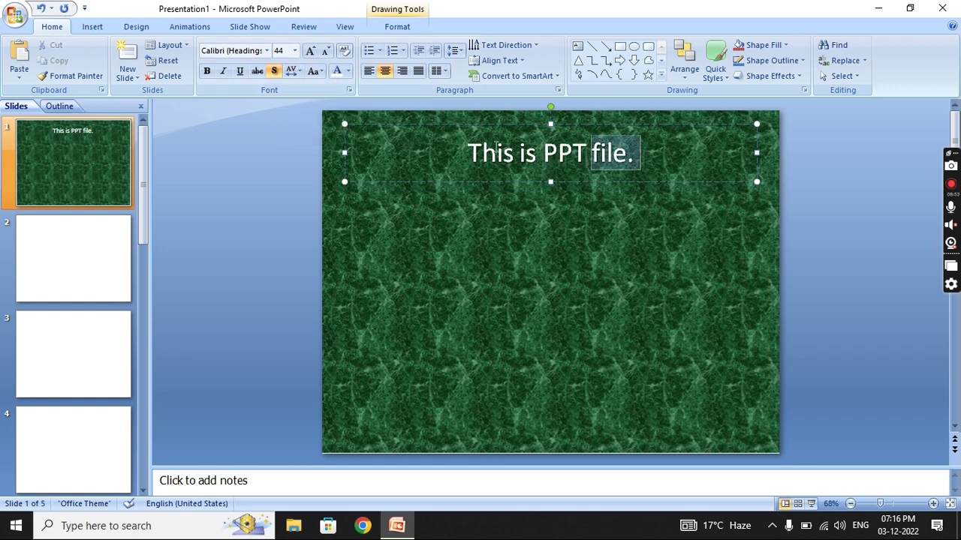
left_click_drag(640, 157, 466, 153)
left_click(409, 191)
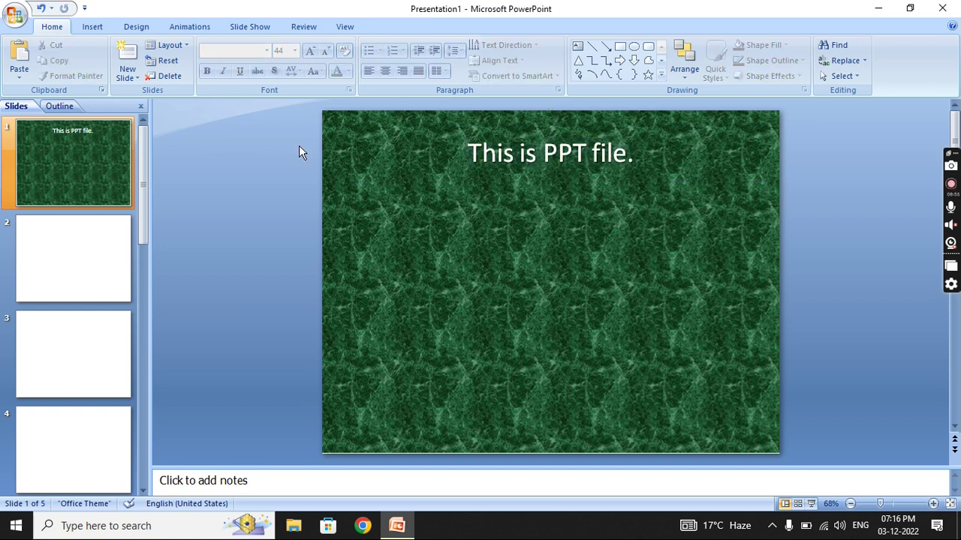
left_click_drag(471, 154, 645, 154)
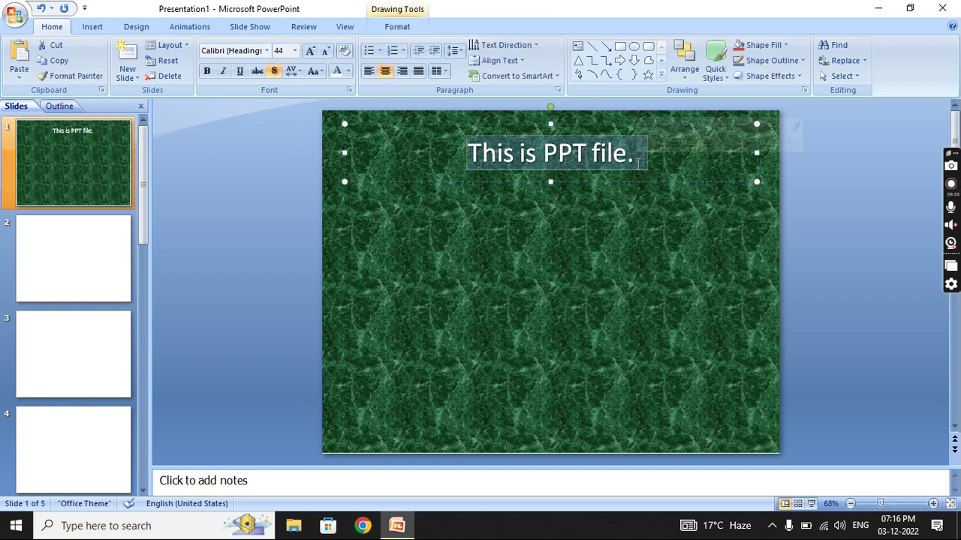
left_click(266, 50)
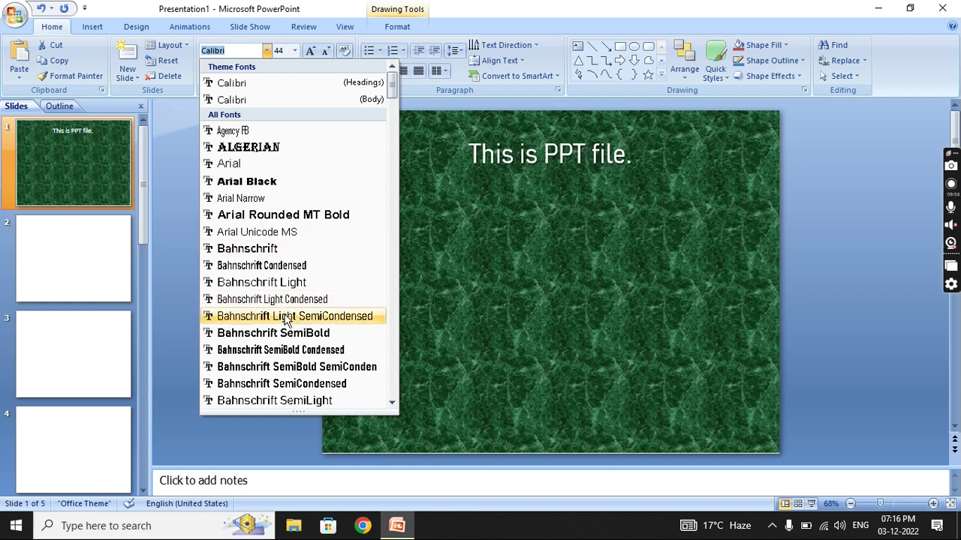
scroll(287, 320, "down", 2)
scroll(286, 321, "down", 8)
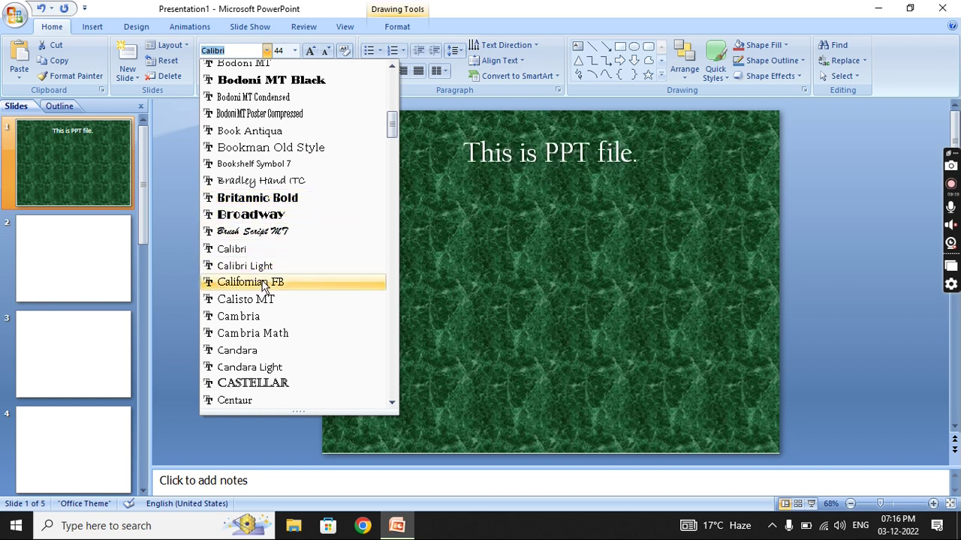
scroll(264, 316, "down", 10)
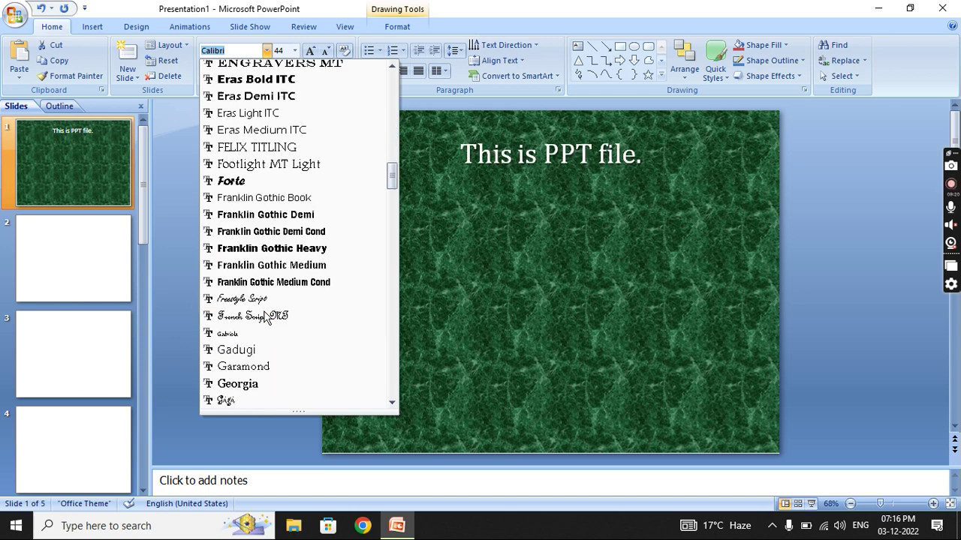
scroll(264, 315, "down", 10)
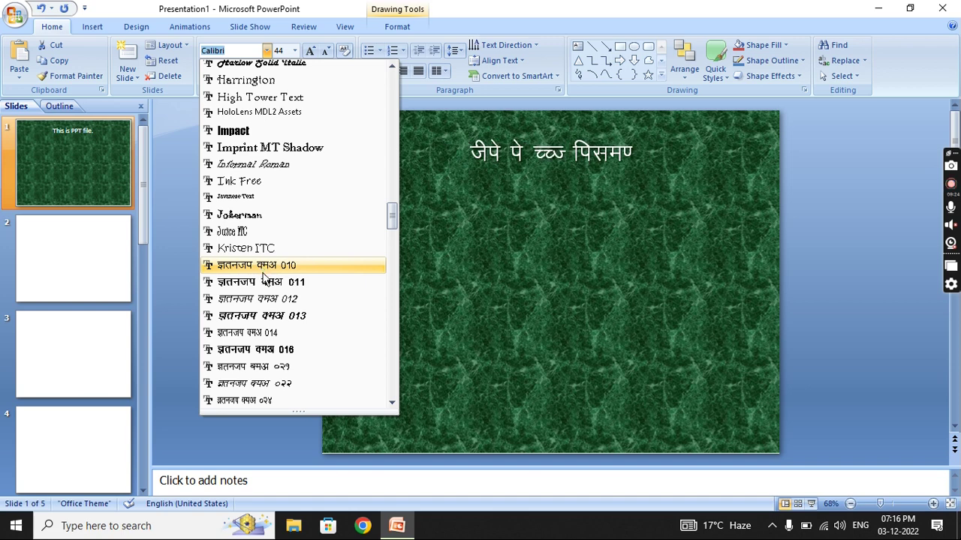
scroll(277, 304, "down", 2)
scroll(277, 302, "down", 10)
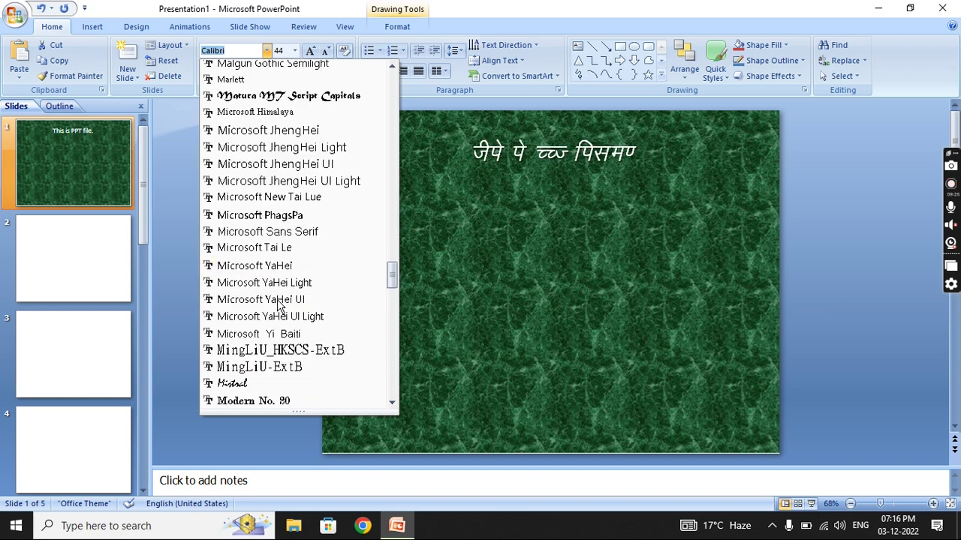
scroll(278, 302, "down", 5)
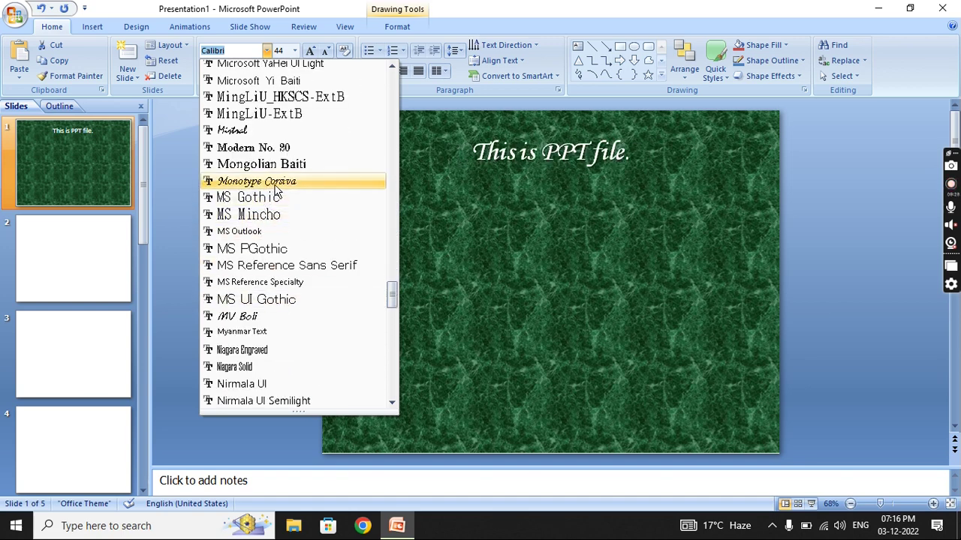
scroll(274, 192, "down", 3)
scroll(273, 184, "down", 10)
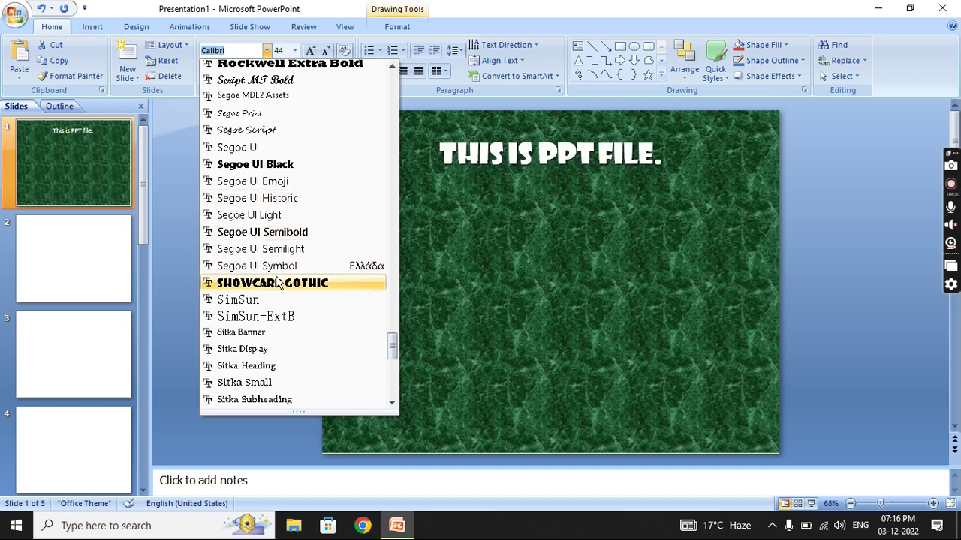
scroll(285, 269, "down", 10)
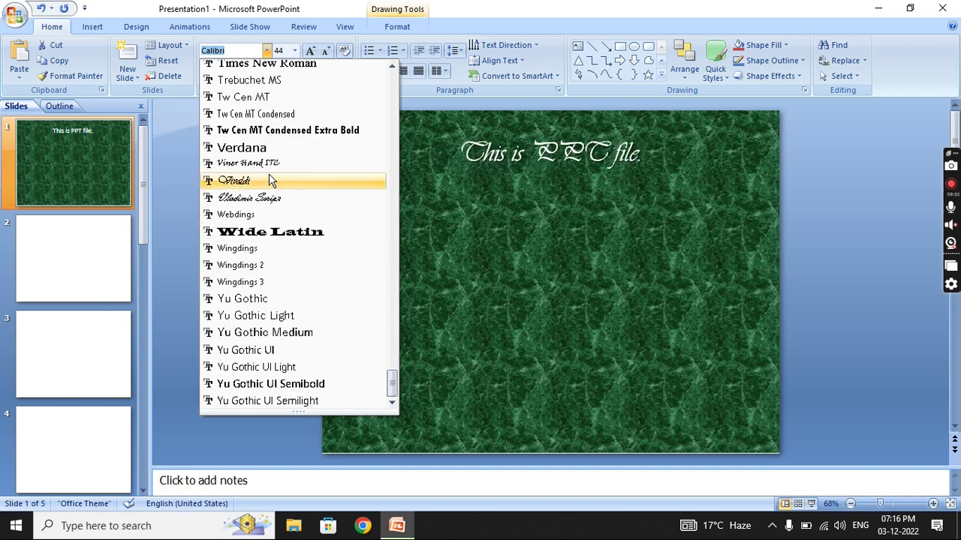
scroll(270, 181, "up", 15)
scroll(270, 180, "up", 15)
scroll(270, 180, "up", 10)
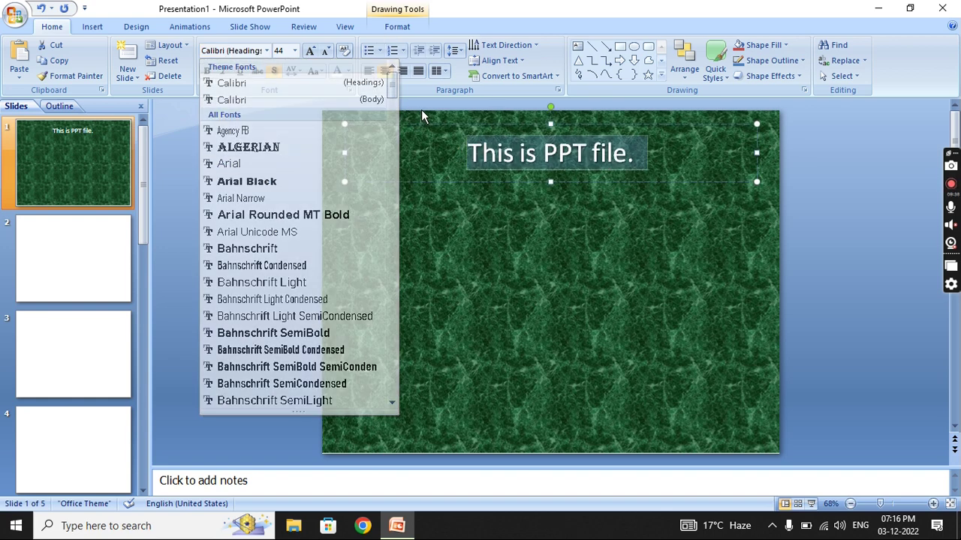
Close the font list and browse the font size list without changing the size.
left_click(421, 110)
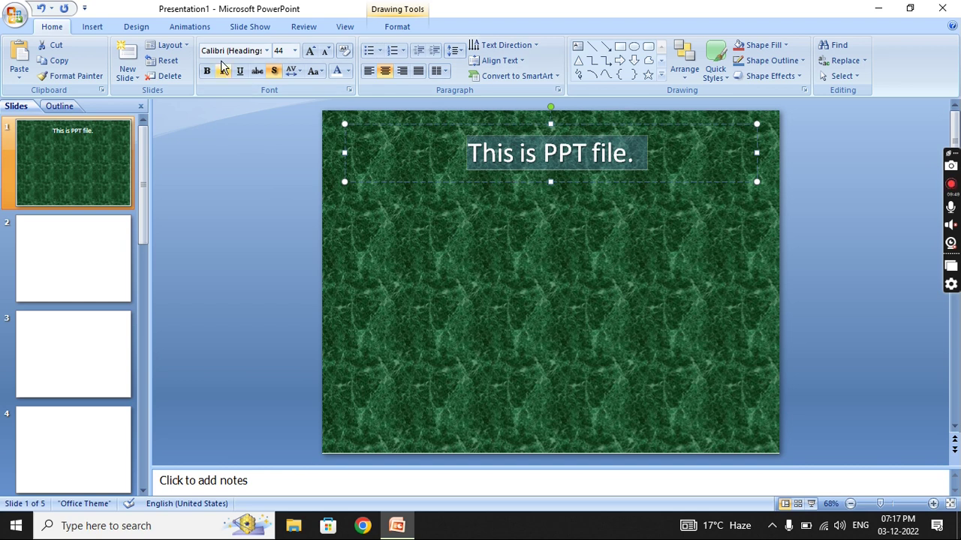
left_click(294, 51)
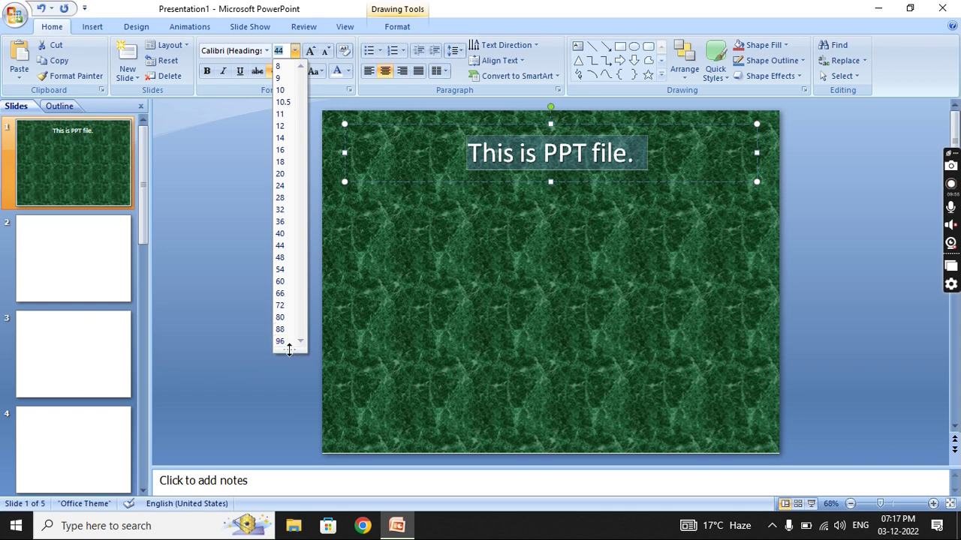
left_click_drag(289, 351, 312, 467)
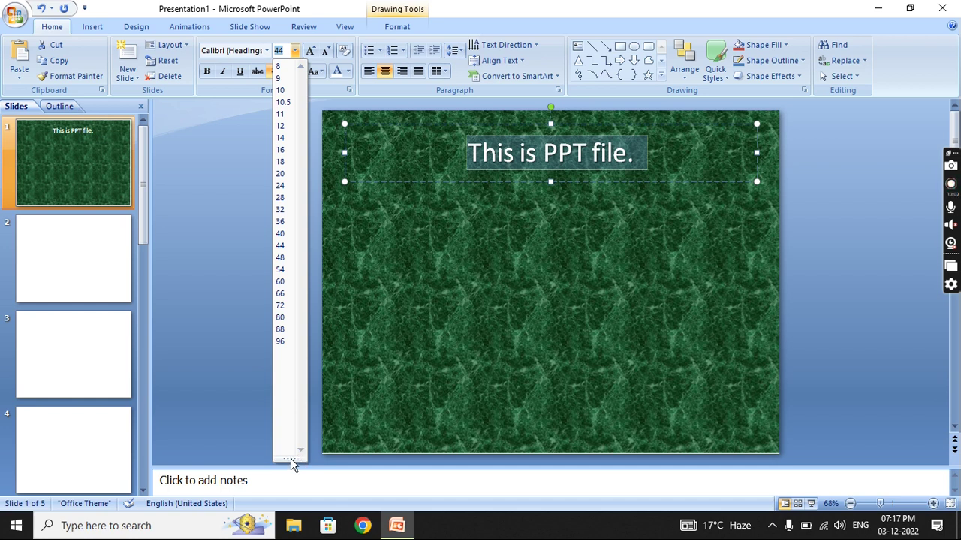
left_click_drag(290, 459, 290, 210)
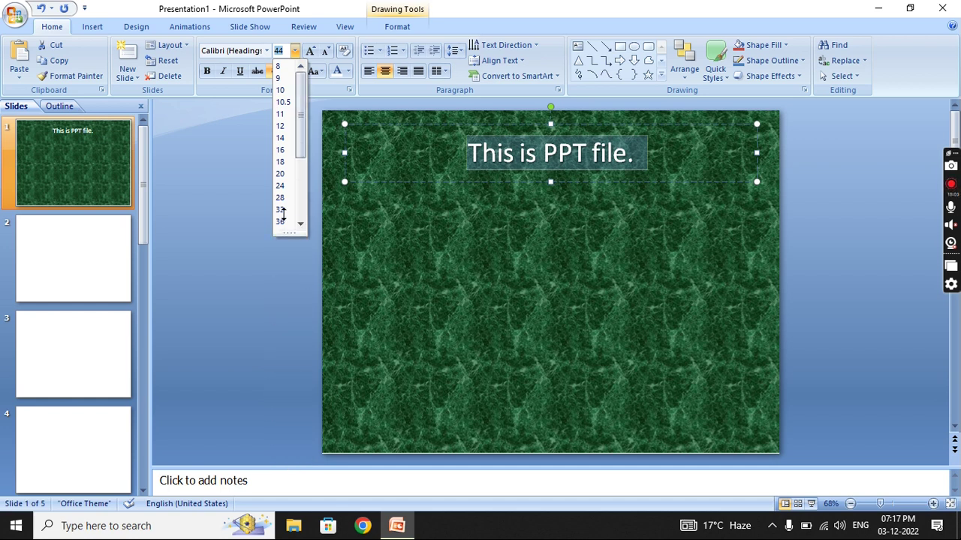
scroll(289, 139, "down", 5)
scroll(289, 139, "up", 4)
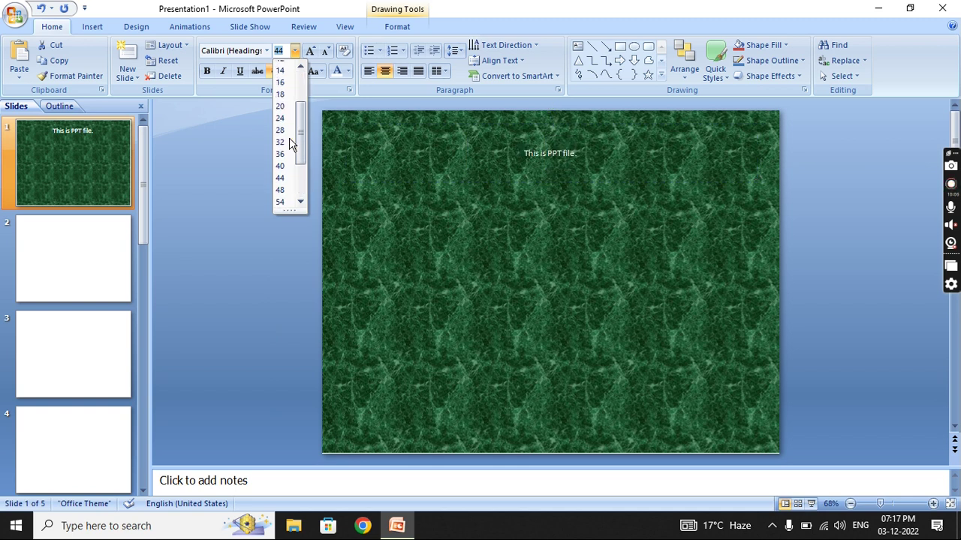
scroll(289, 139, "down", 3)
scroll(288, 139, "up", 5)
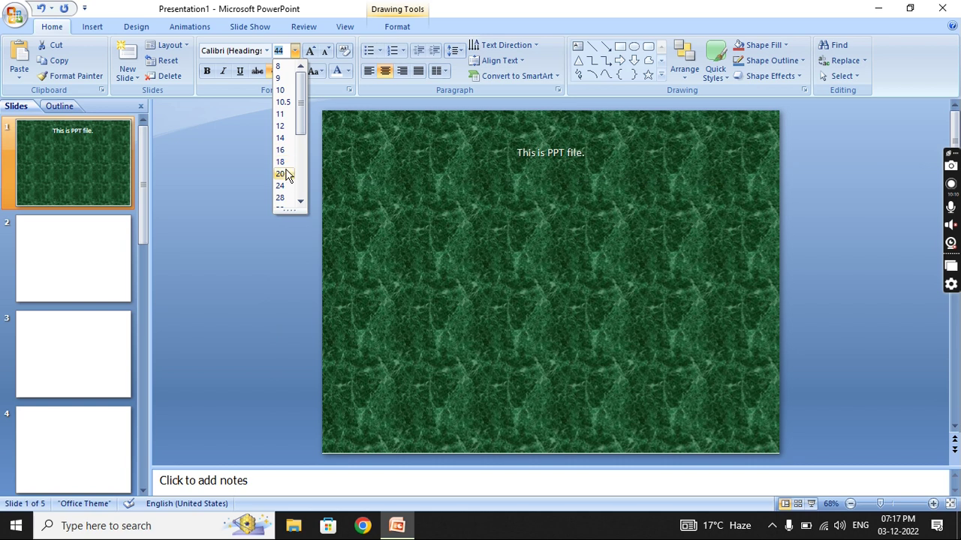
scroll(289, 198, "down", 4)
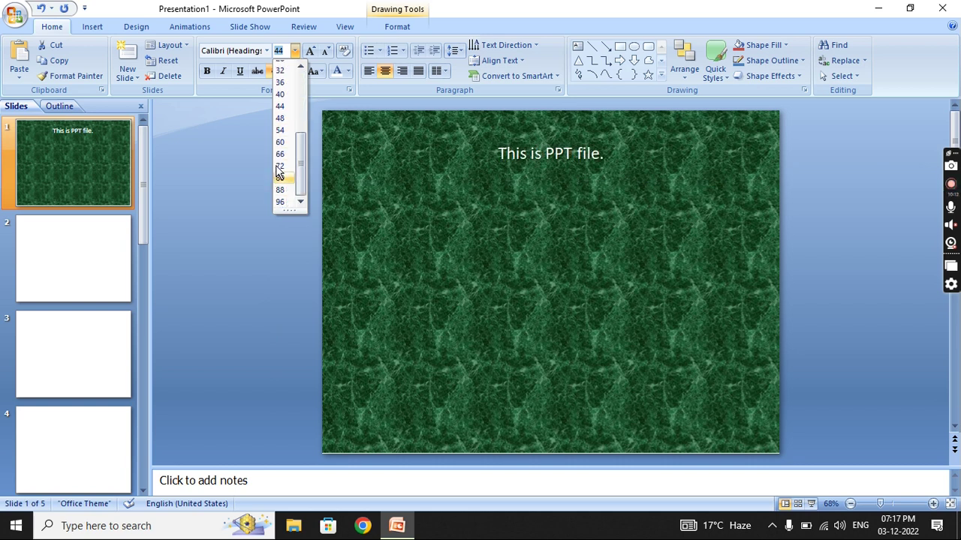
mouse_move(290, 212)
left_mouse_down()
mouse_move(301, 331)
mouse_move(289, 349)
left_mouse_up()
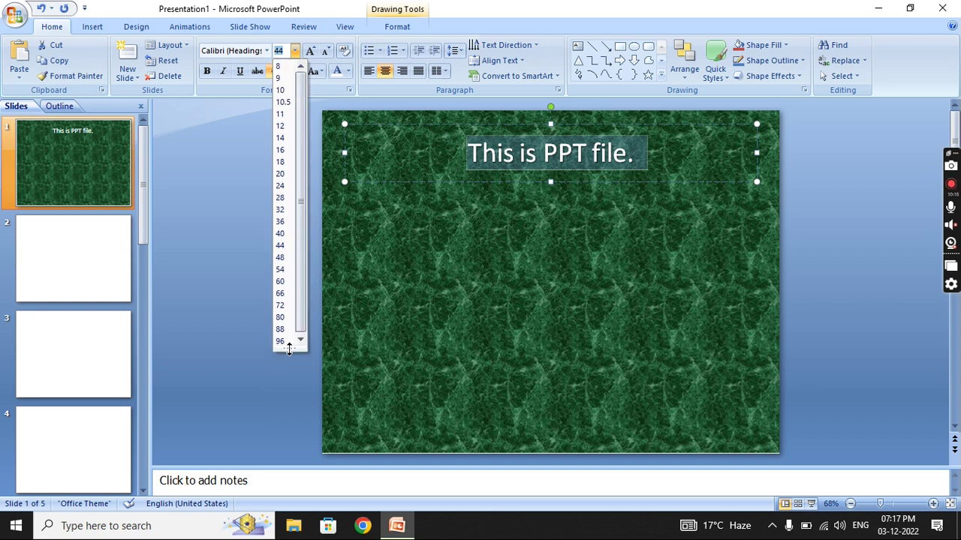
left_click_drag(289, 349, 289, 353)
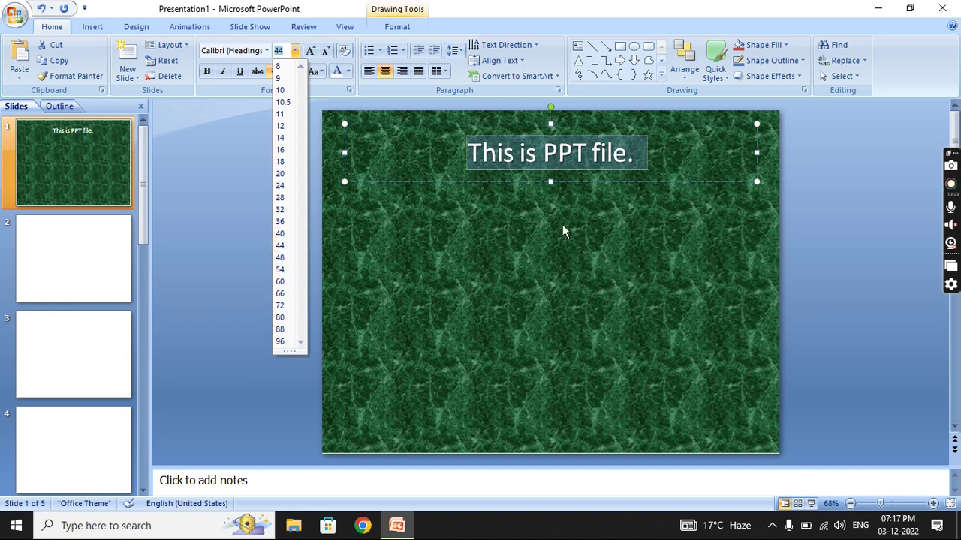
left_click(522, 159)
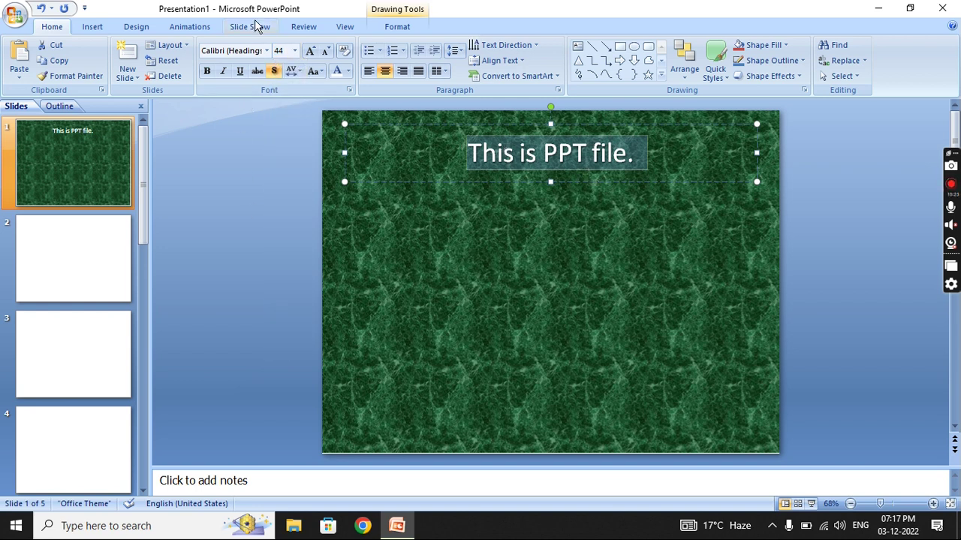
Set the title font size to 96 point.
left_click(295, 51)
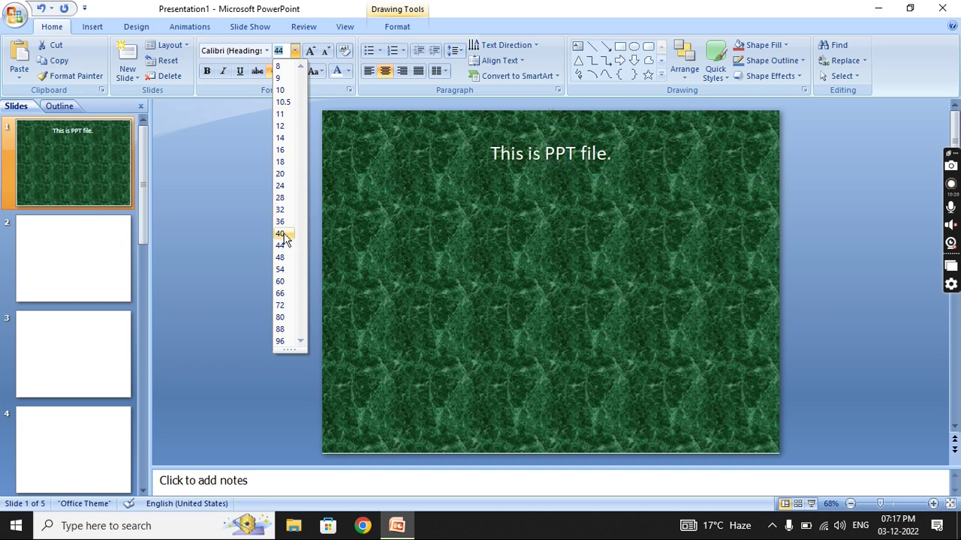
left_click(288, 345)
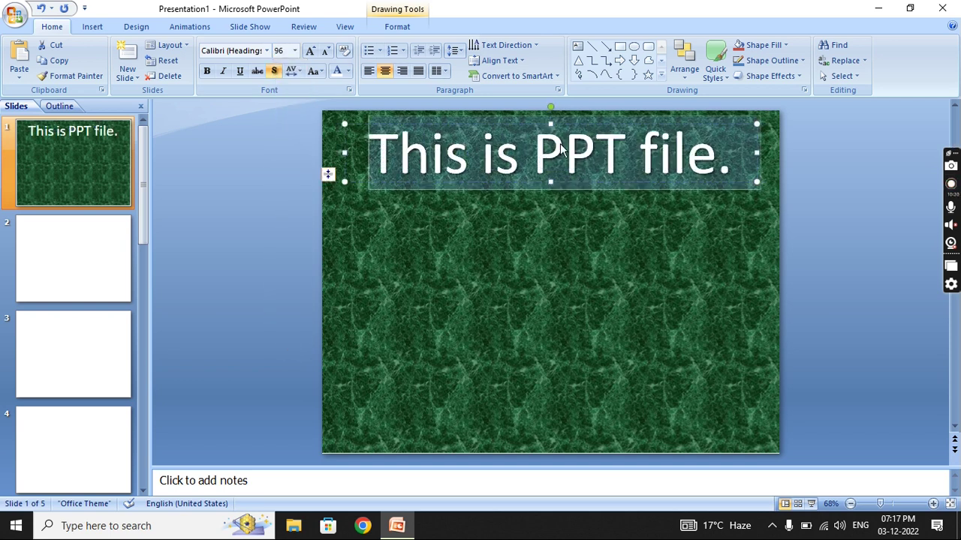
left_click(645, 177)
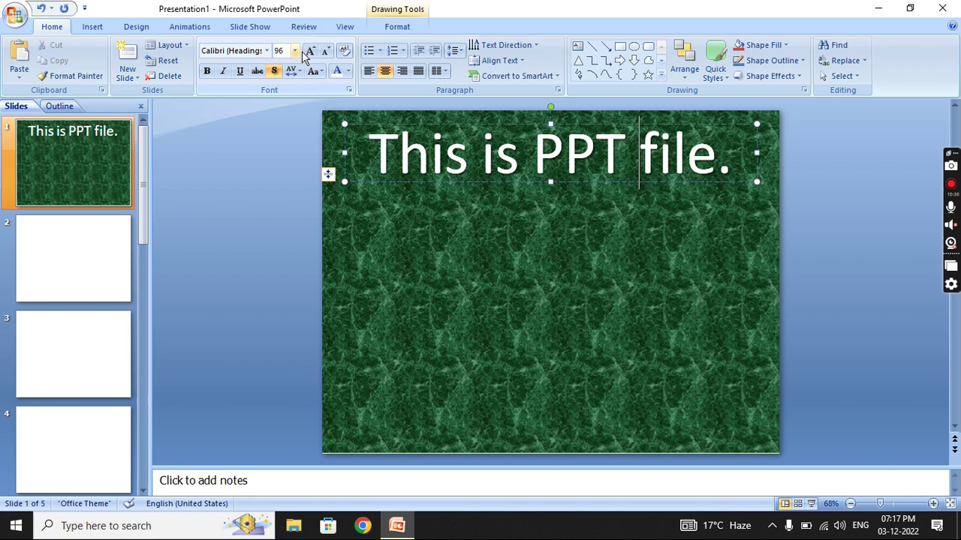
Select all the title text and shrink its font several steps.
left_click(326, 51)
left_click(326, 50)
left_click(326, 51)
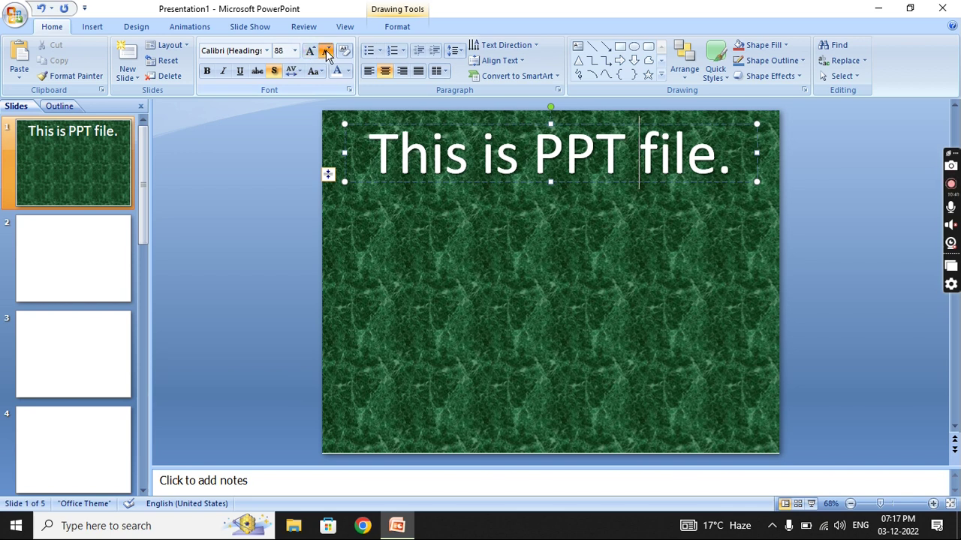
left_click(495, 177)
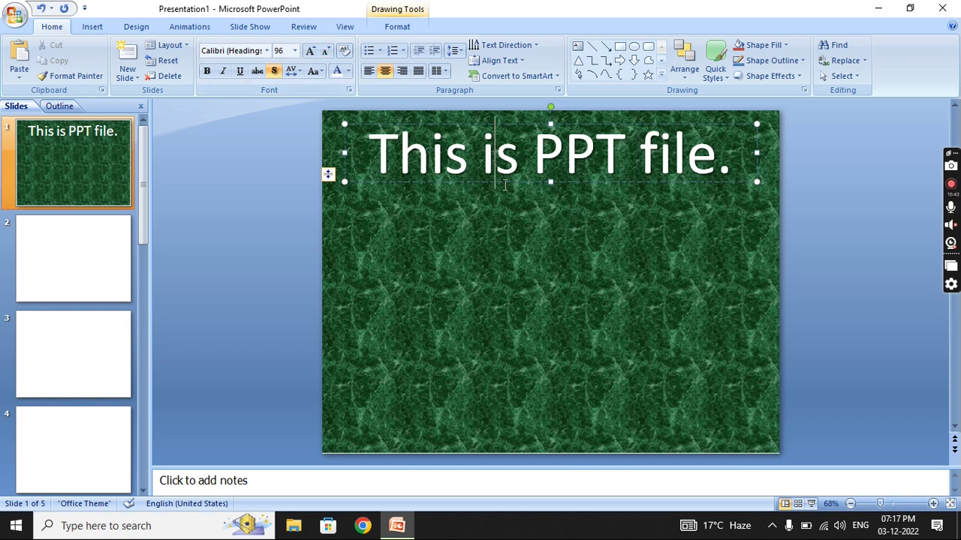
key("ctrl+a")
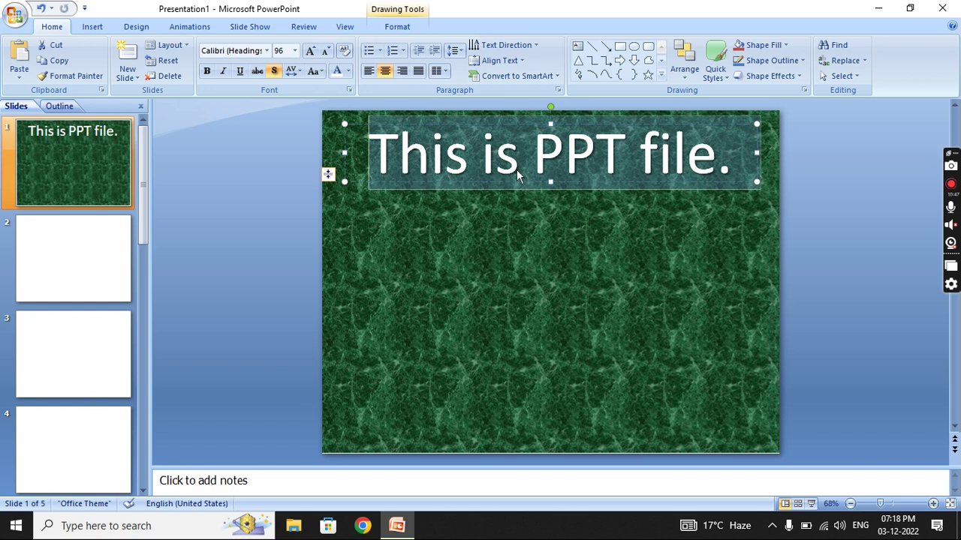
left_click(326, 51)
left_click(327, 51)
left_click(326, 51)
left_click(326, 51)
left_click(326, 51)
left_click(326, 51)
double_click(327, 51)
double_click(327, 51)
triple_click(327, 51)
left_click(326, 51)
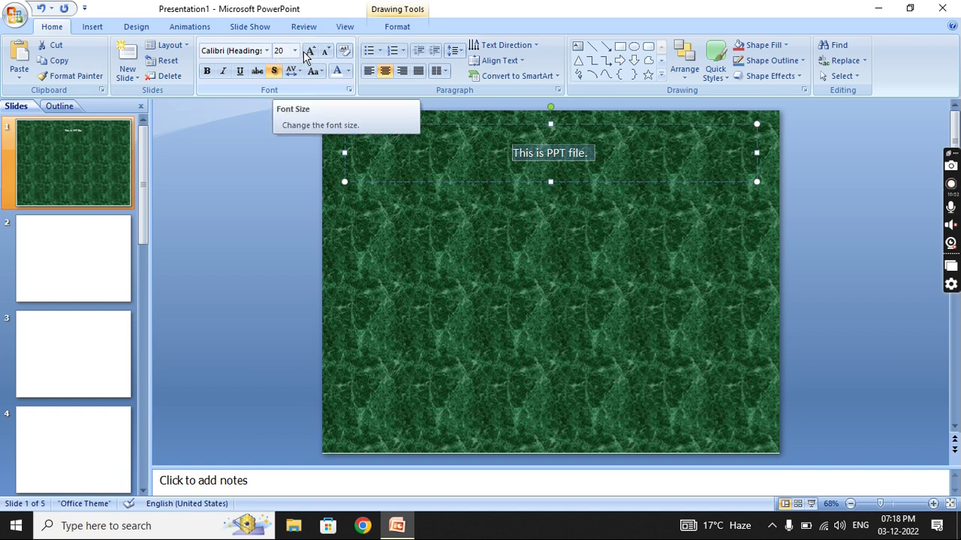
left_click(326, 51)
left_click(326, 51)
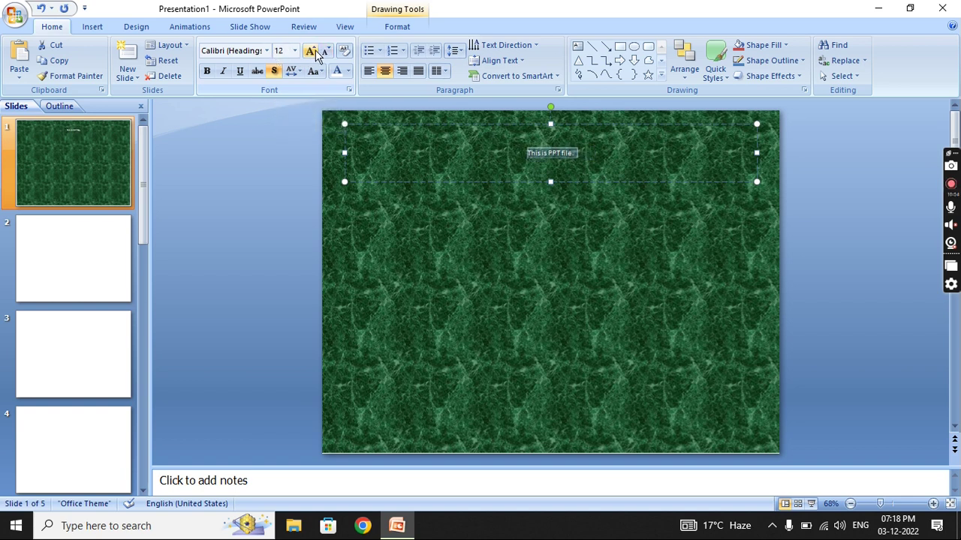
left_click(310, 51)
Grow the title far beyond the slide, then shrink it back to 80 point.
left_click(310, 51)
left_click(310, 51)
left_click(310, 51)
left_click(310, 52)
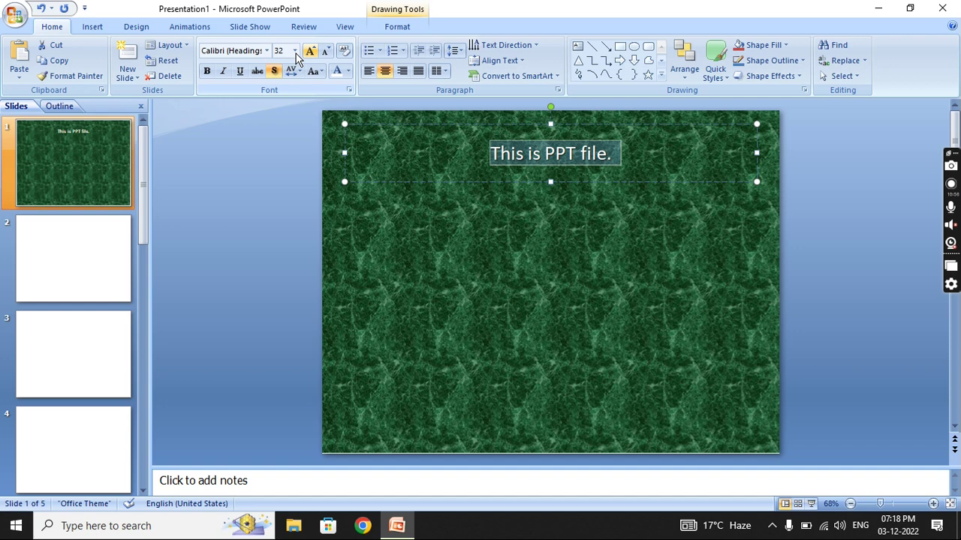
left_click(310, 51)
double_click(310, 51)
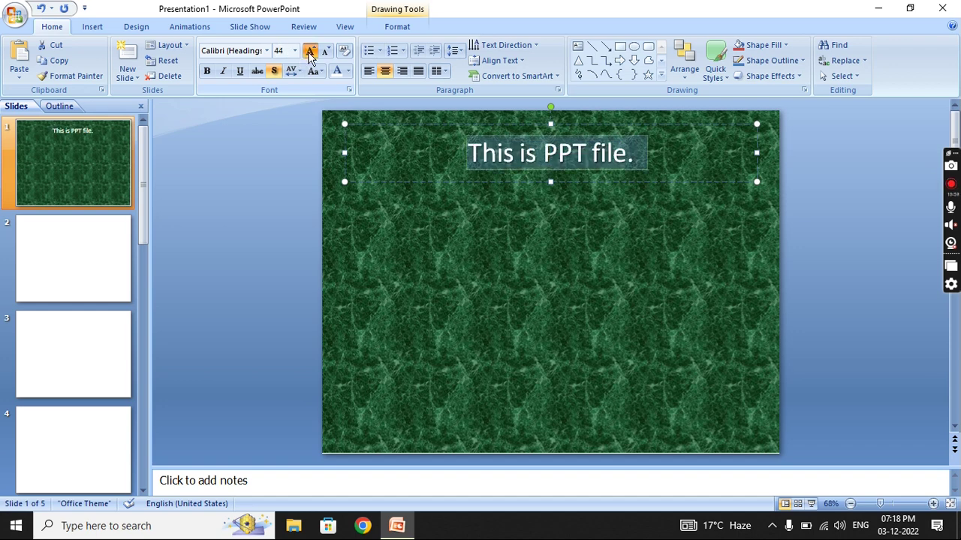
triple_click(310, 51)
triple_click(310, 51)
triple_click(310, 51)
triple_click(310, 51)
triple_click(310, 51)
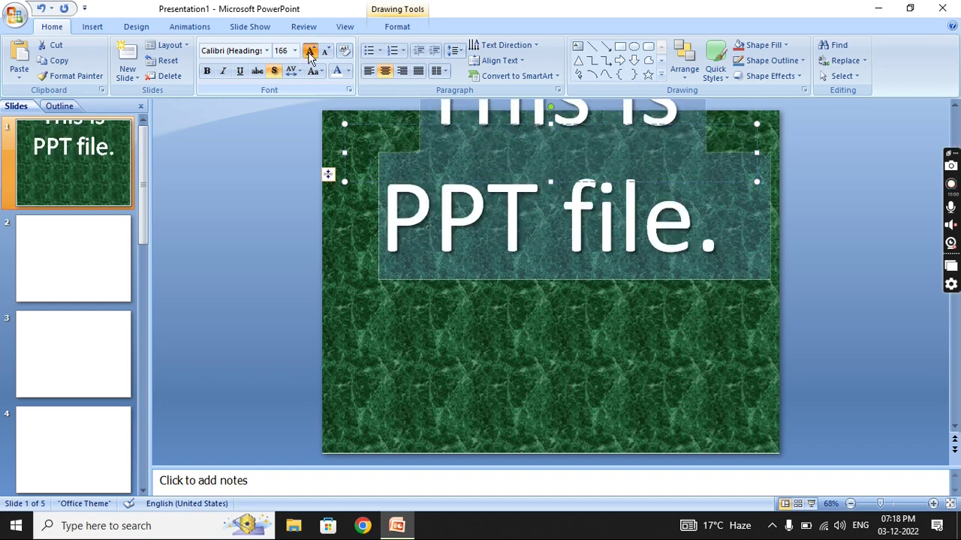
triple_click(310, 51)
triple_click(309, 51)
triple_click(310, 51)
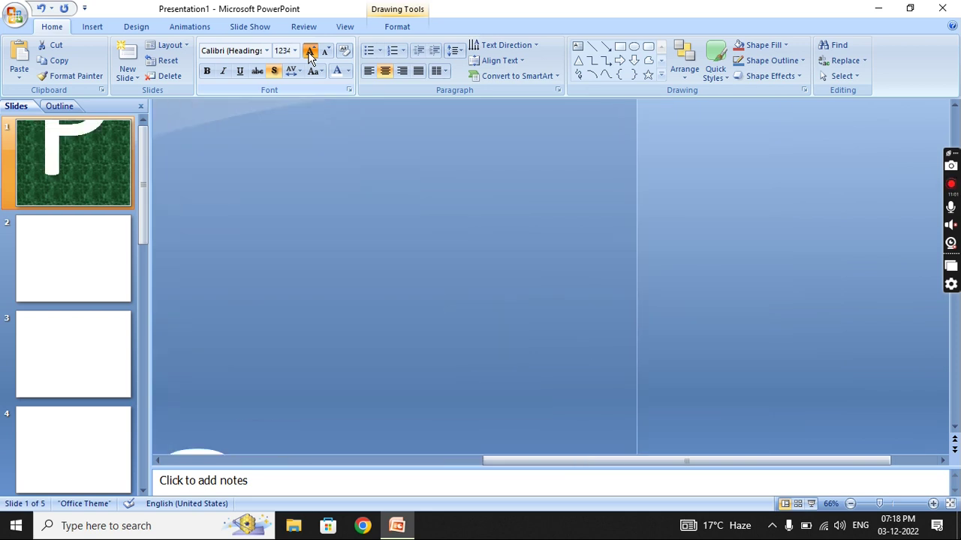
triple_click(310, 51)
triple_click(323, 55)
triple_click(323, 55)
triple_click(323, 55)
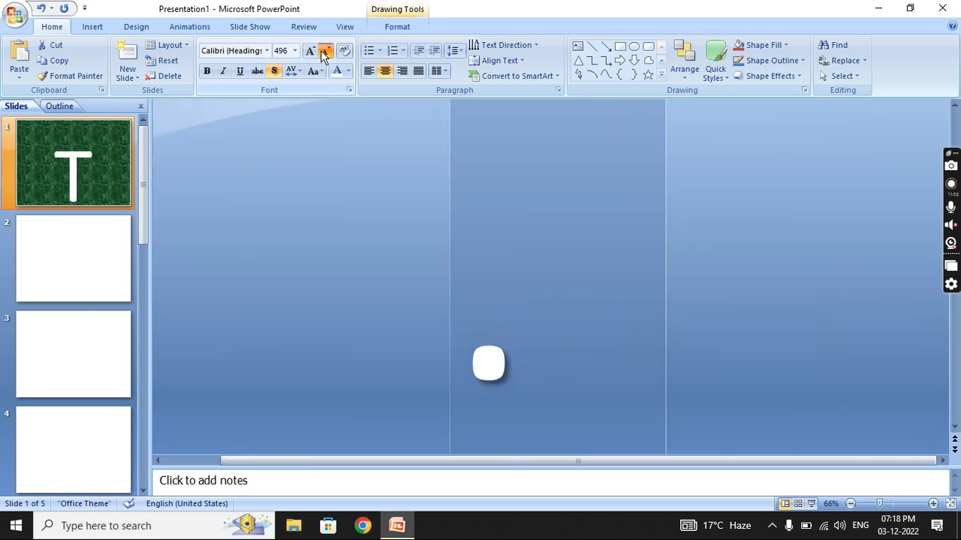
triple_click(323, 55)
triple_click(324, 55)
triple_click(323, 55)
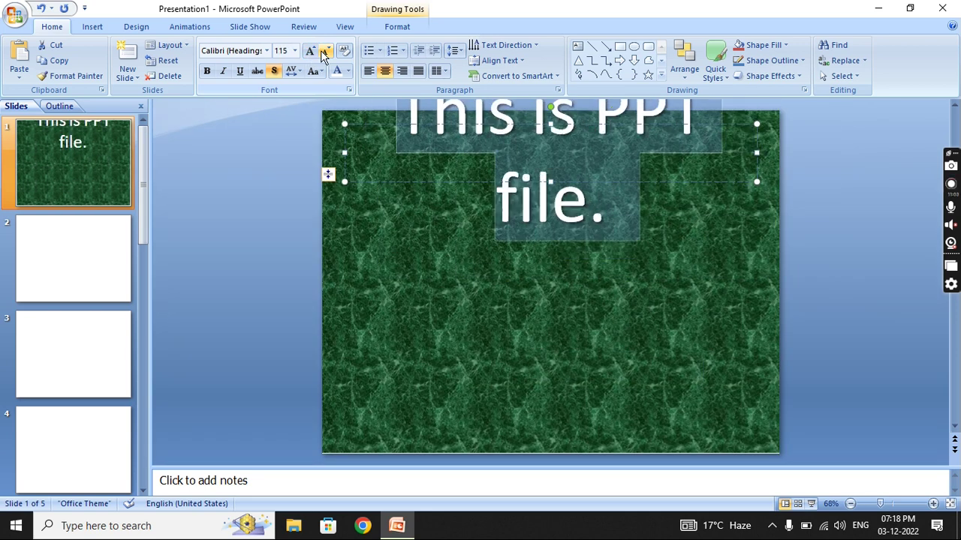
left_click(324, 54)
left_click(323, 55)
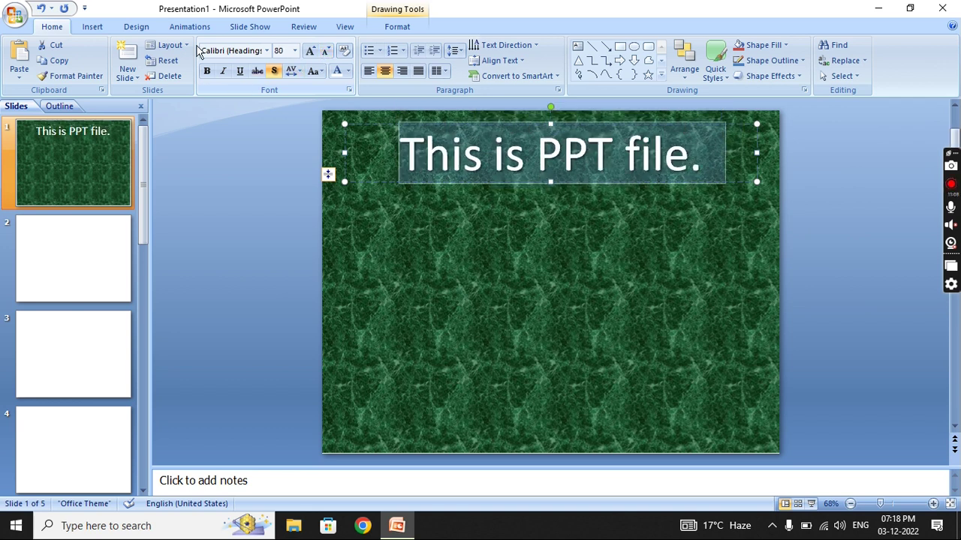
Enlarge the title to 4000 point, then shrink it to 72 point and deselect.
triple_click(309, 52)
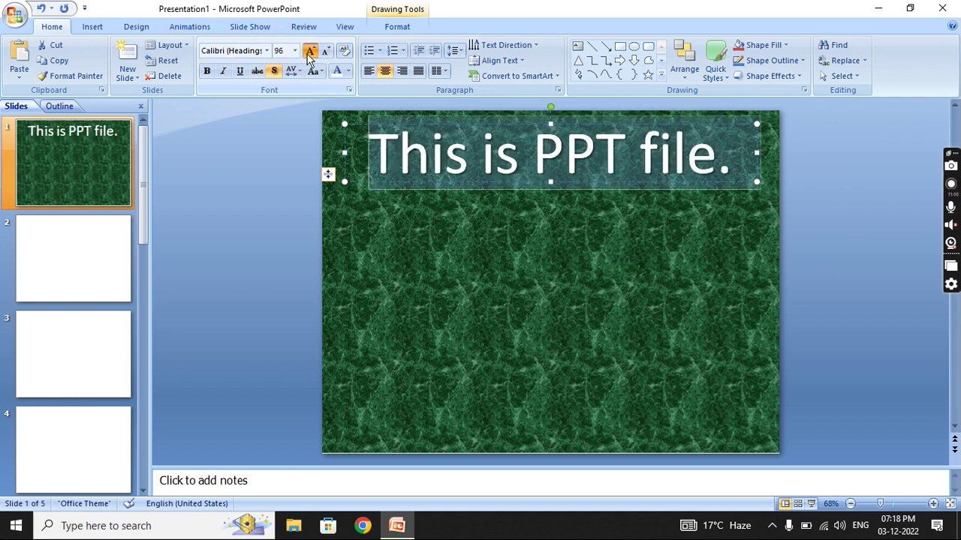
triple_click(309, 52)
triple_click(309, 52)
triple_click(308, 52)
triple_click(308, 53)
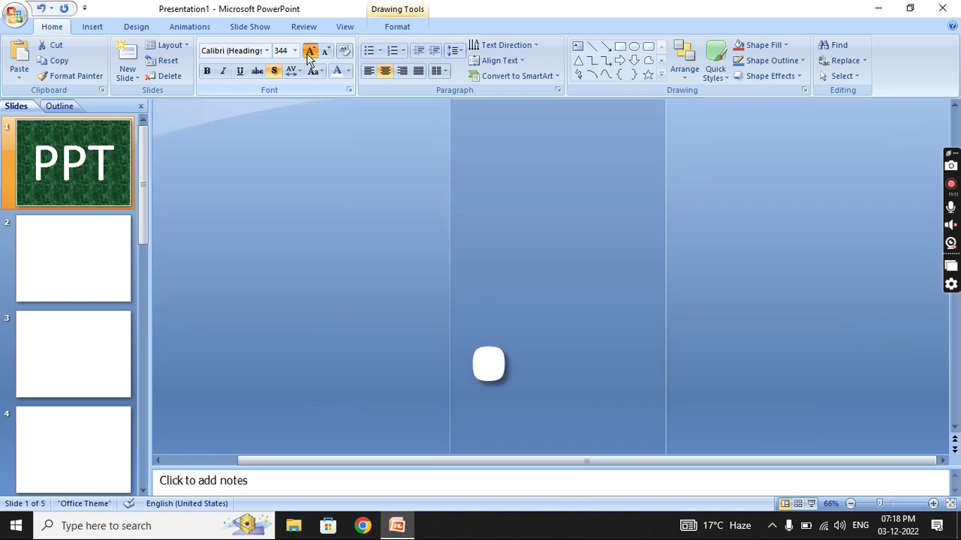
triple_click(308, 53)
triple_click(308, 53)
triple_click(309, 52)
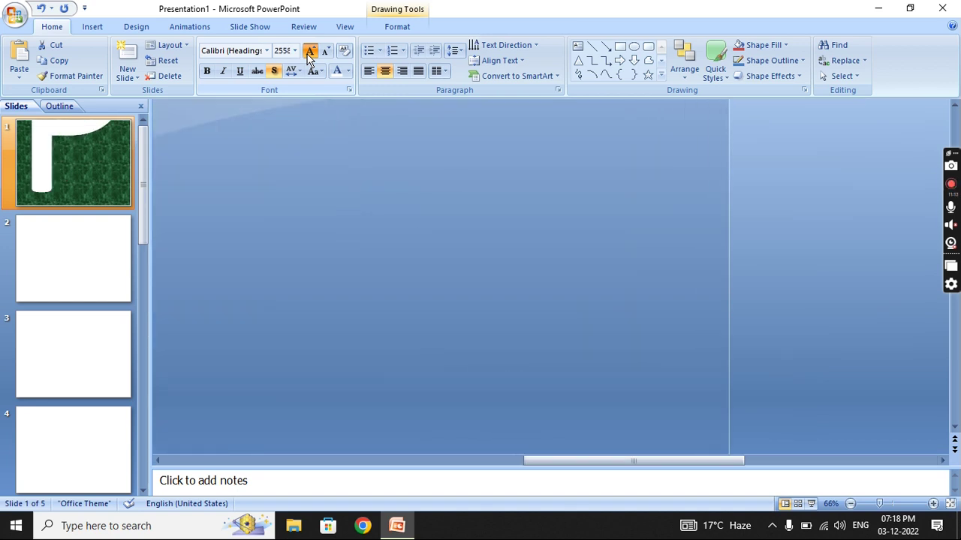
triple_click(308, 53)
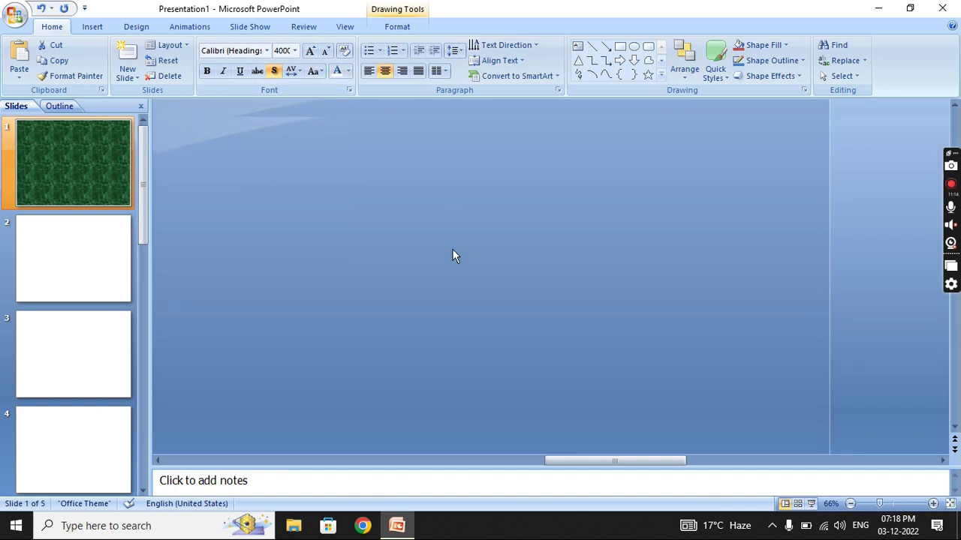
left_click(325, 51)
left_click(326, 51)
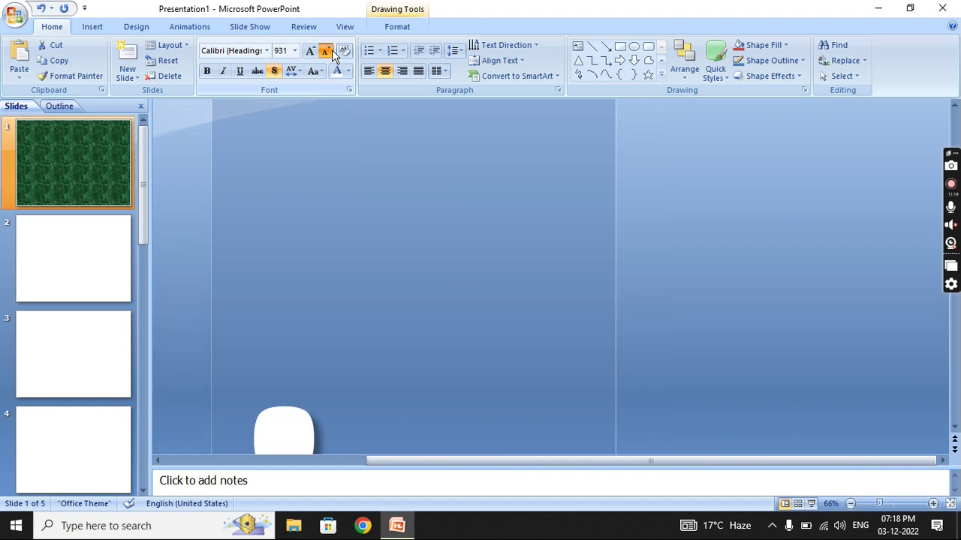
left_click(326, 51)
left_click(326, 51)
left_click(326, 51)
left_click(326, 51)
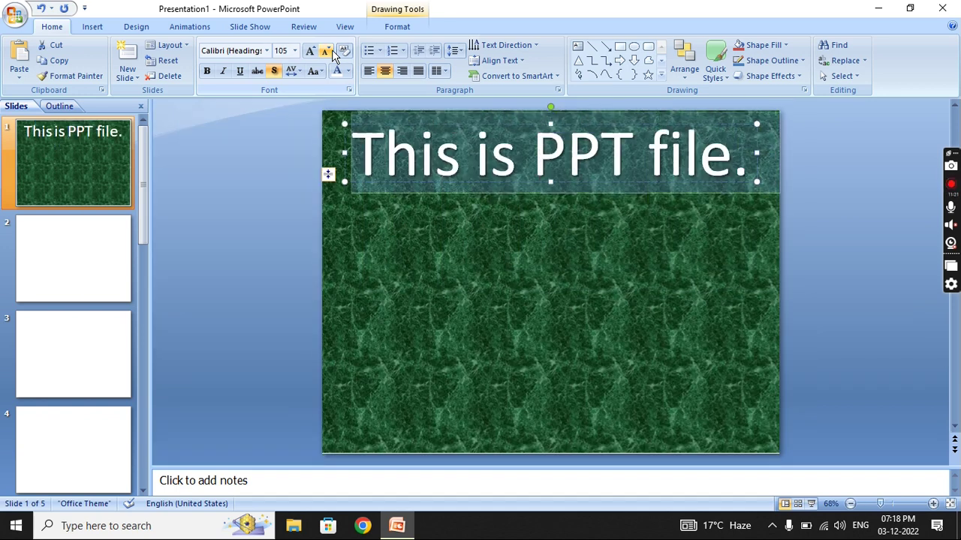
left_click(325, 51)
left_click(332, 54)
left_click(332, 54)
left_click(332, 54)
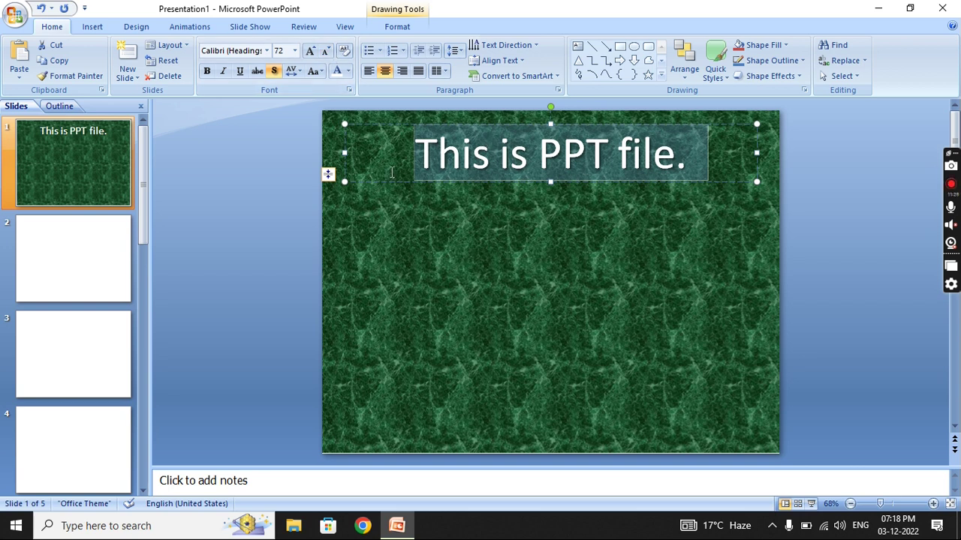
left_click(432, 234)
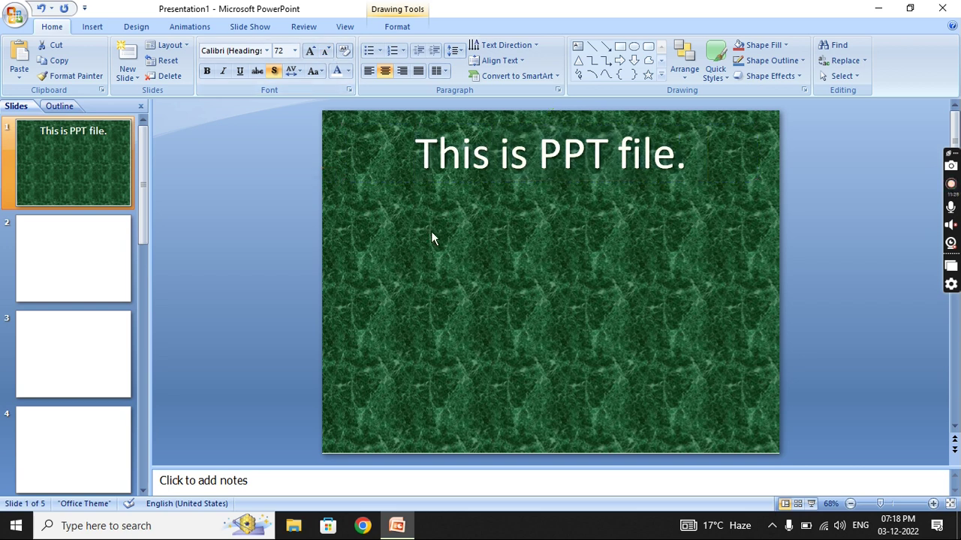
Select the entire title 'This is PPT file.' in the placeholder.
left_click(455, 171)
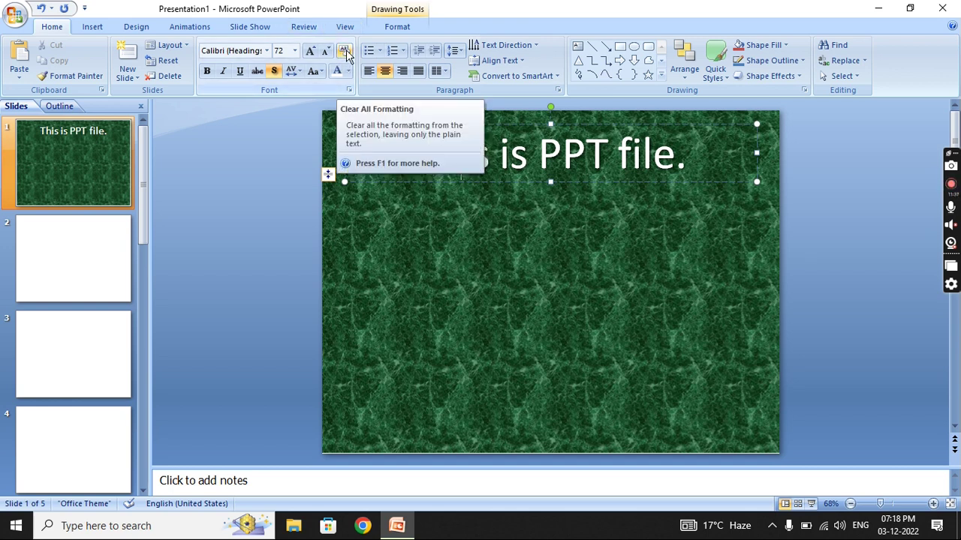
left_click_drag(677, 154, 414, 154)
Select the whole title text and make it red.
left_click(425, 154)
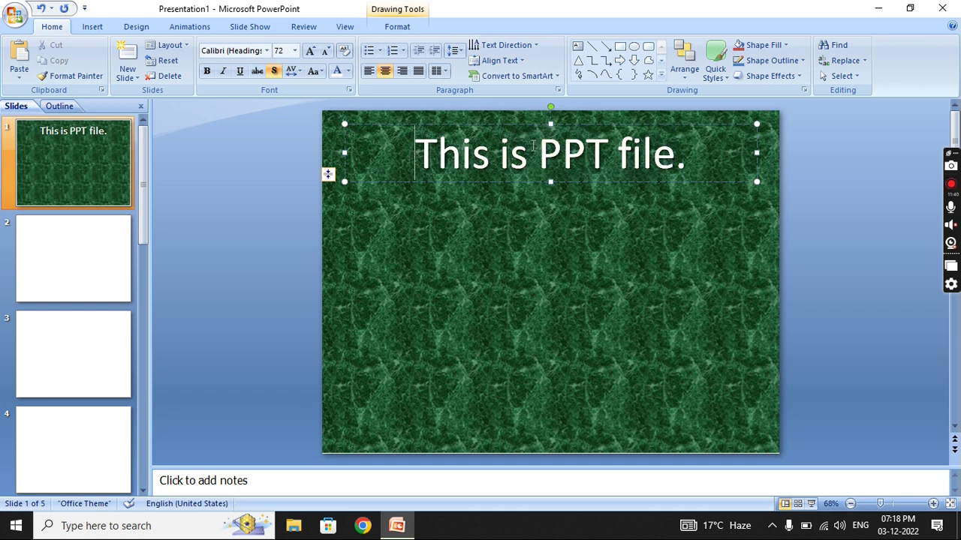
left_click_drag(417, 154, 709, 153)
left_click(273, 73)
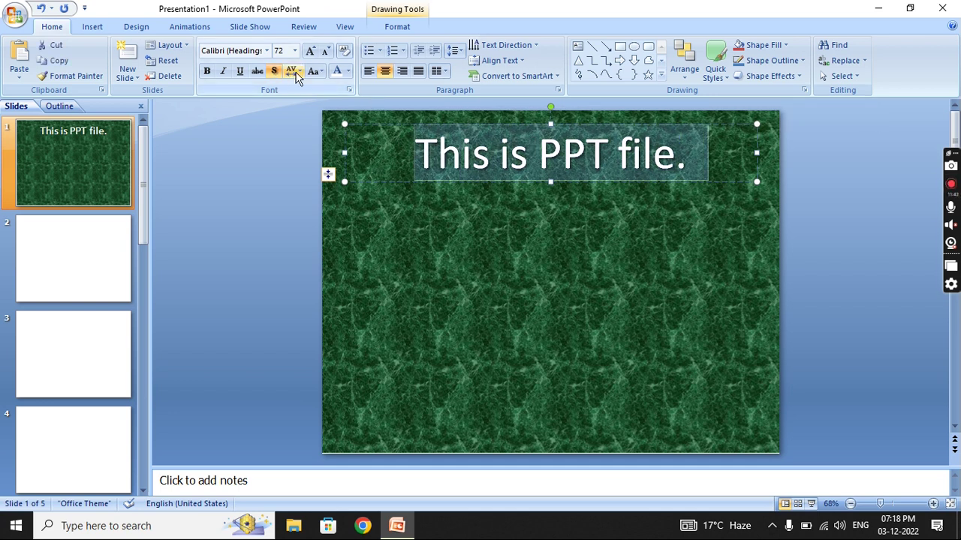
left_click(348, 73)
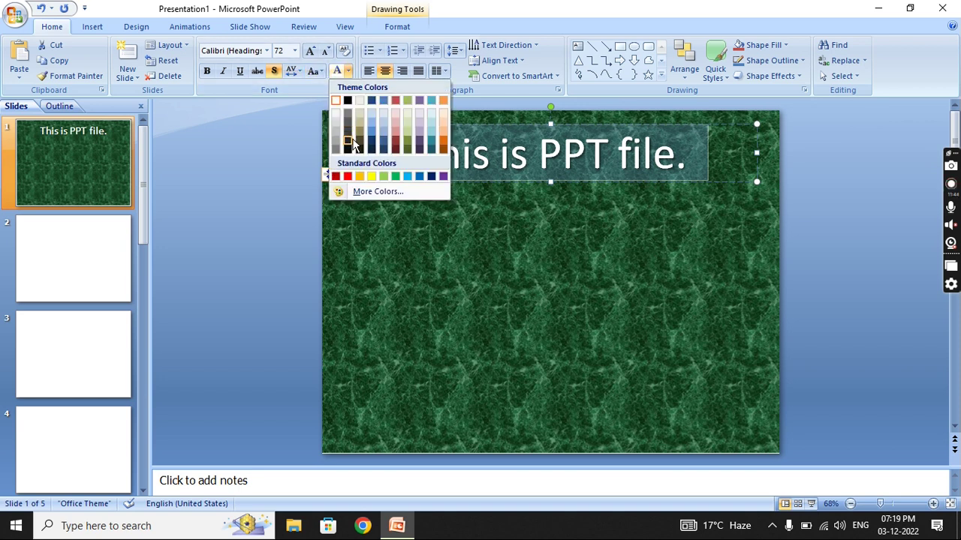
left_click(348, 177)
Underline the title and switch it to all uppercase.
left_click(241, 70)
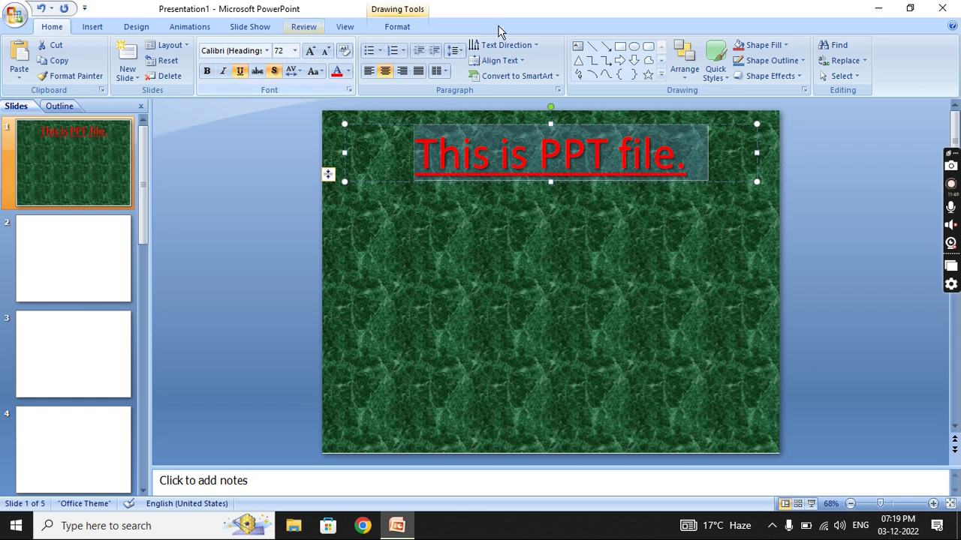
left_click(324, 70)
left_click(356, 124)
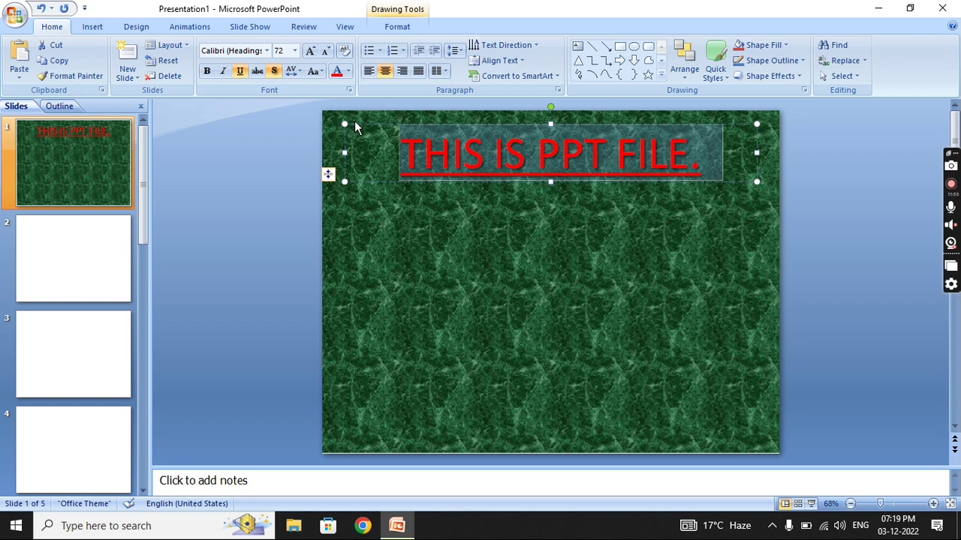
Clear all formatting from the title and reselect its text.
left_click(343, 52)
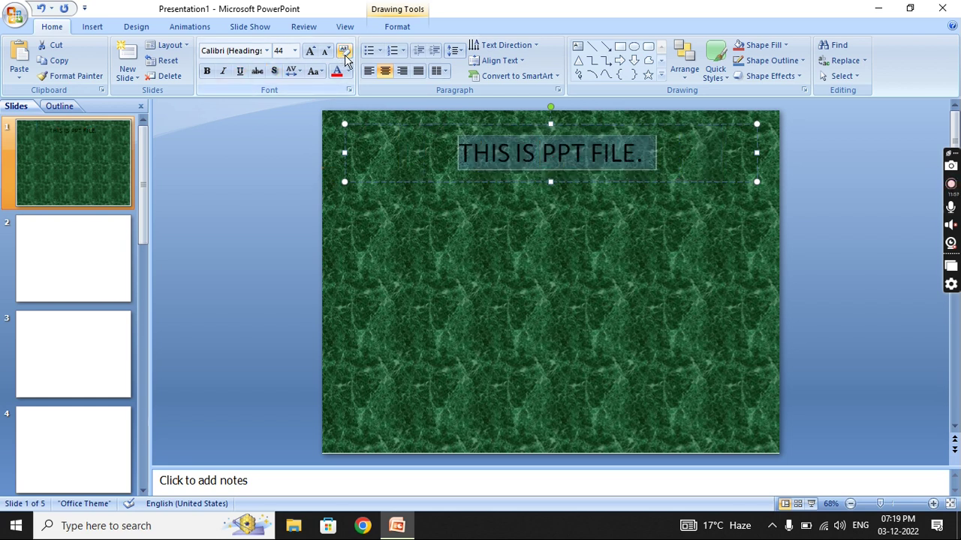
left_click(652, 154)
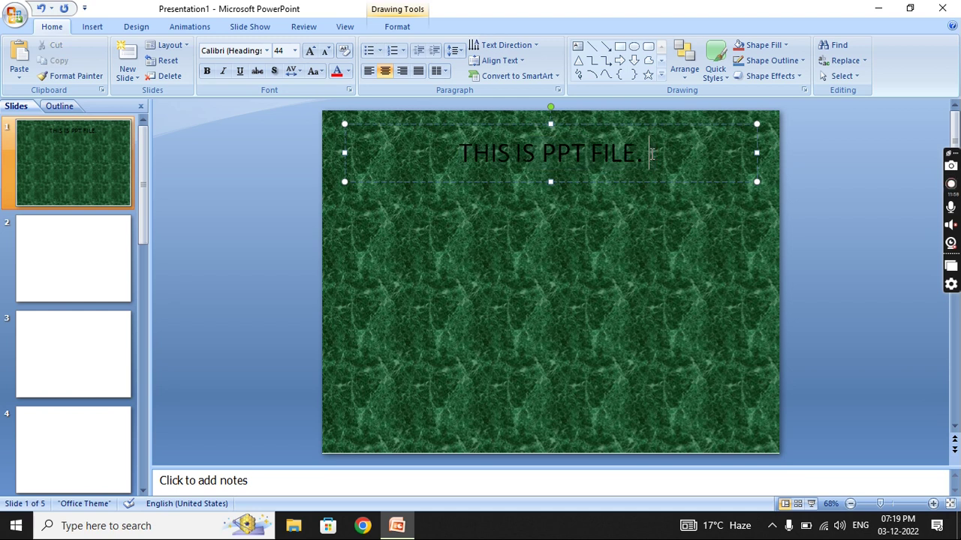
left_click_drag(652, 154, 456, 154)
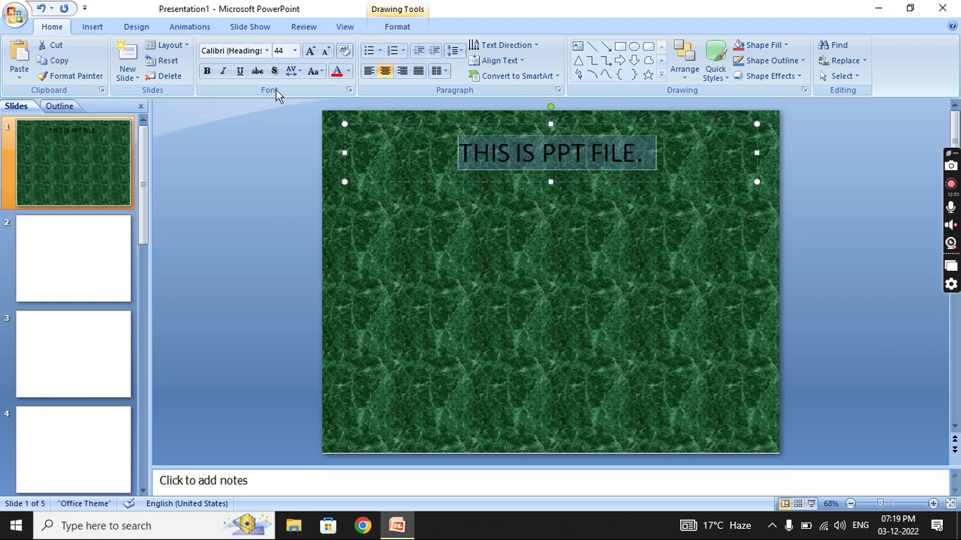
left_click(301, 71)
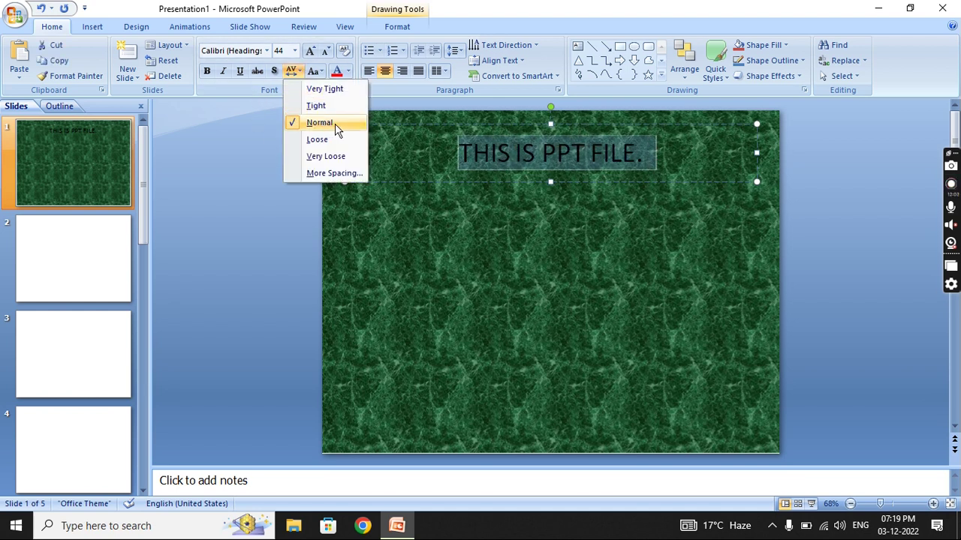
Give the title a text shadow and white font colour, then reselect the title line.
left_click(274, 73)
left_click(348, 71)
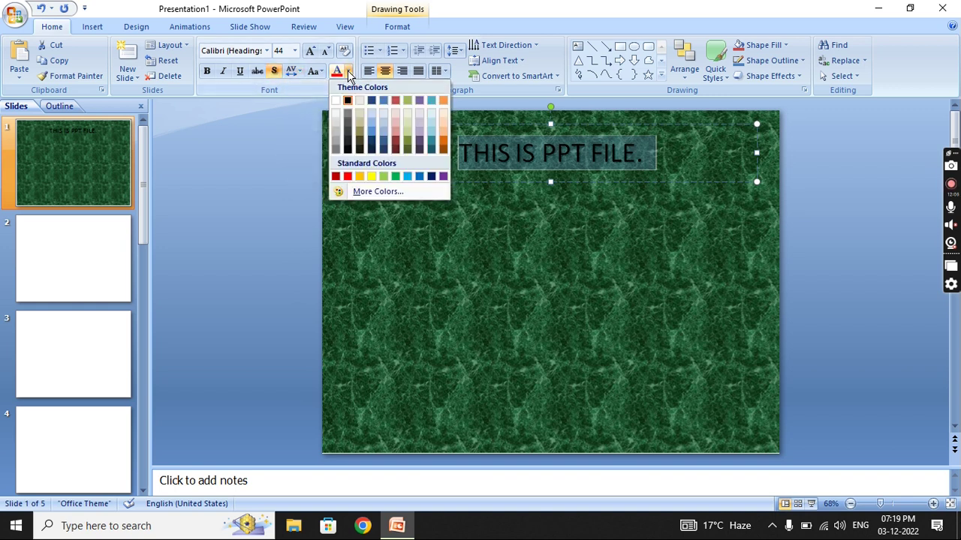
left_click(336, 100)
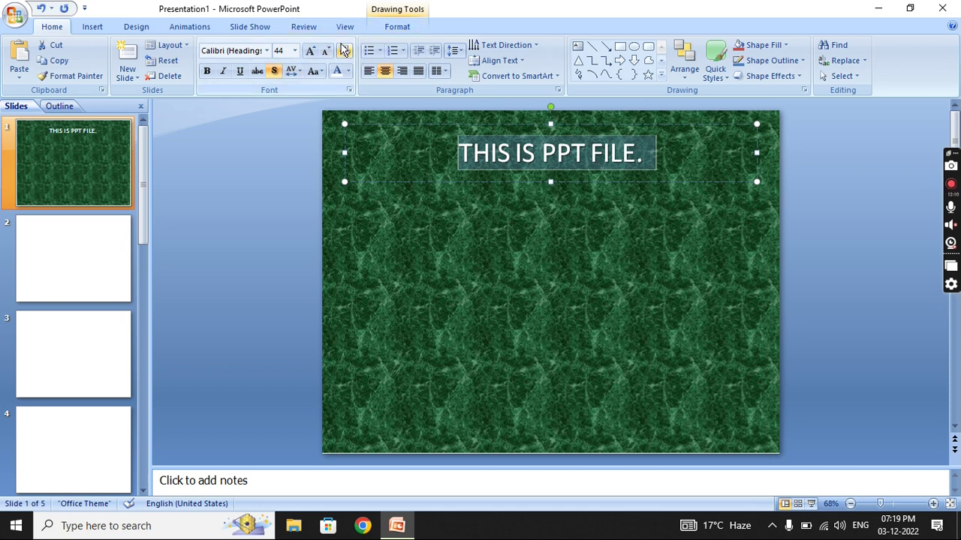
left_click(560, 238)
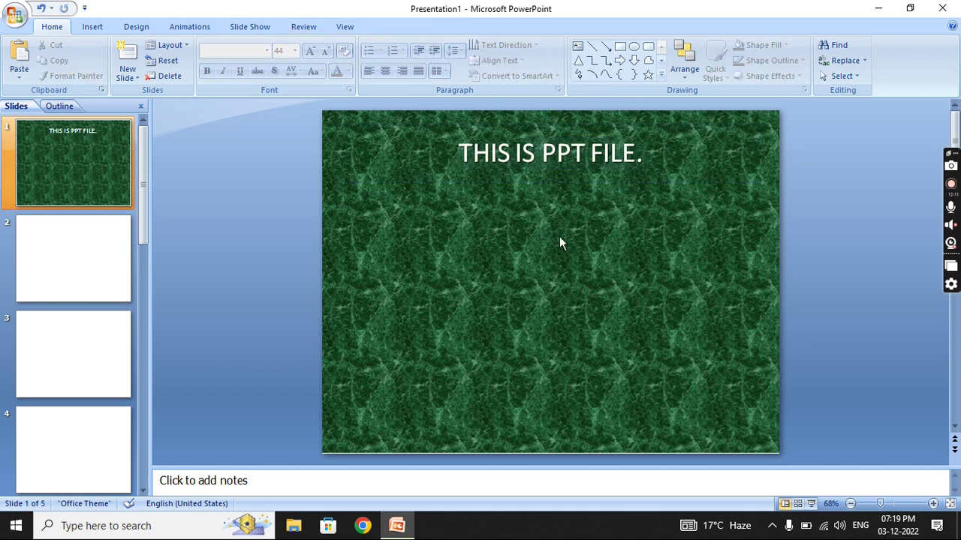
left_click(529, 143)
left_click_drag(458, 153, 654, 154)
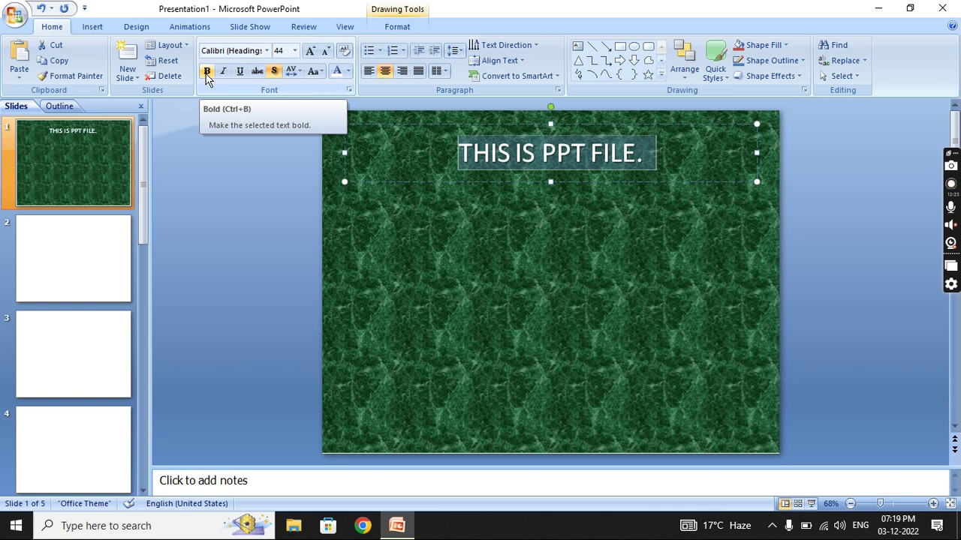
Toggle Bold on the title repeatedly, leaving it not bold.
left_click(207, 72)
left_click(207, 72)
left_click(207, 72)
left_click(207, 72)
left_click(207, 72)
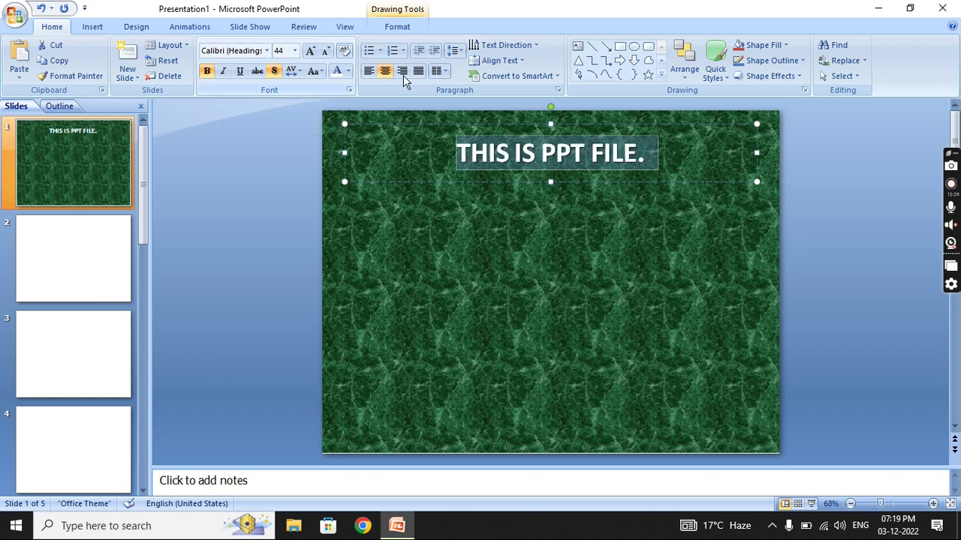
left_click(207, 74)
left_click(207, 72)
left_click(207, 73)
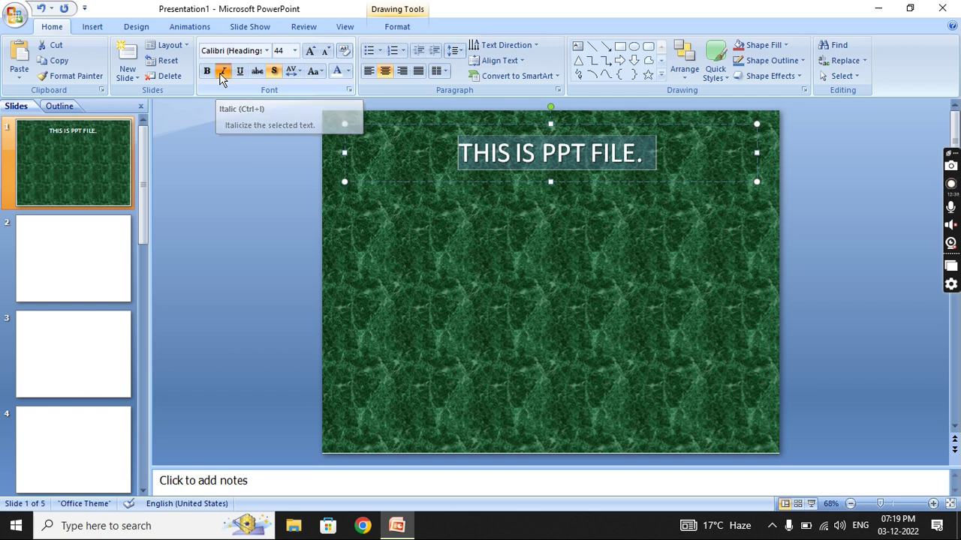
Set the title text in italics.
left_click(221, 75)
left_click(220, 74)
left_click(220, 74)
left_click(220, 74)
left_click(220, 74)
left_click(219, 74)
left_click(220, 75)
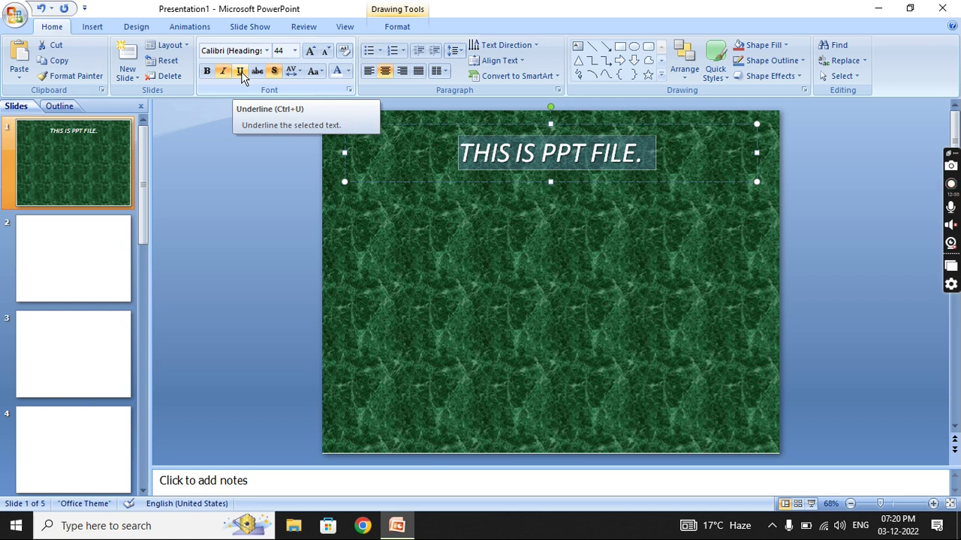
Leave the title without underline and duplicate slide 1 with Ctrl+D.
left_click(241, 71)
left_click(241, 72)
left_click(241, 72)
left_click(241, 71)
left_click(241, 71)
left_click(241, 71)
left_click(240, 72)
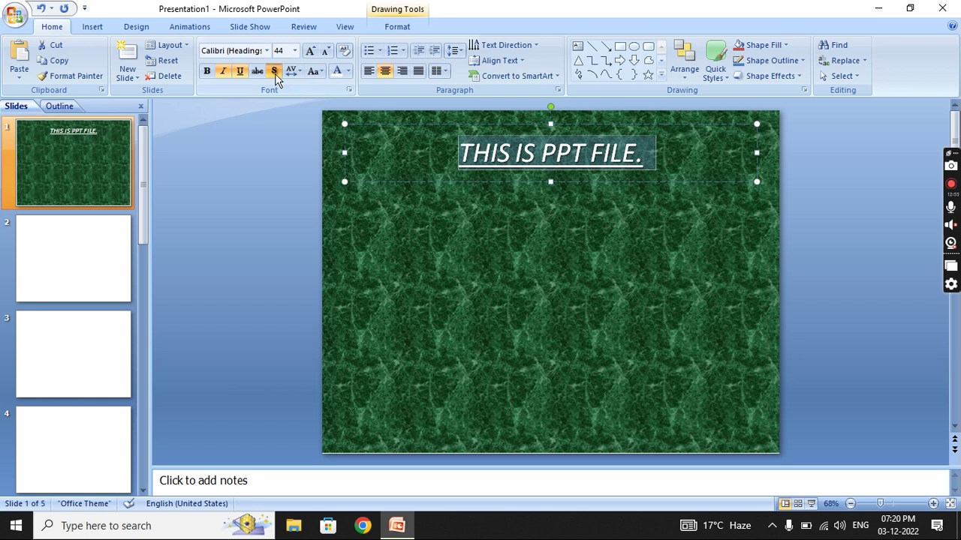
left_click(240, 72)
left_click(240, 72)
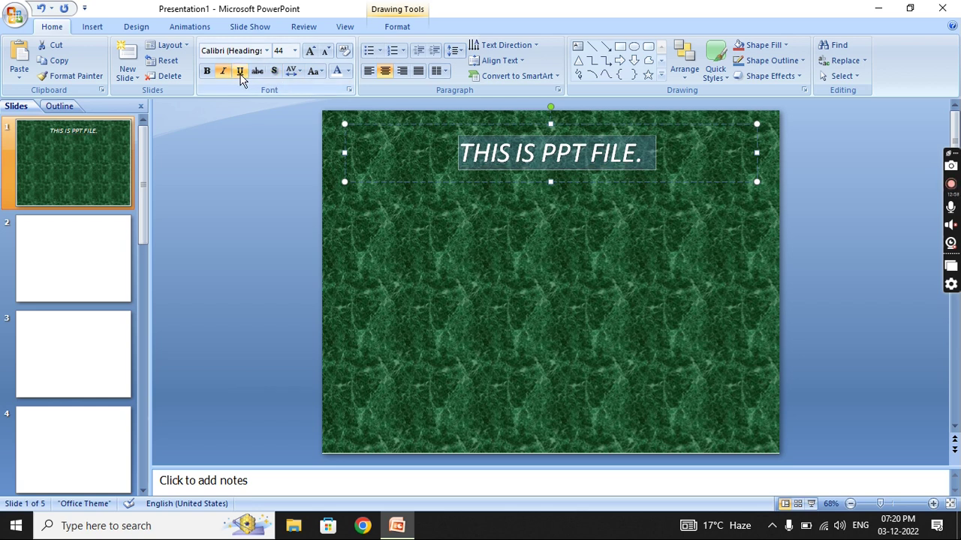
key("ctrl+d")
key("ctrl+d")
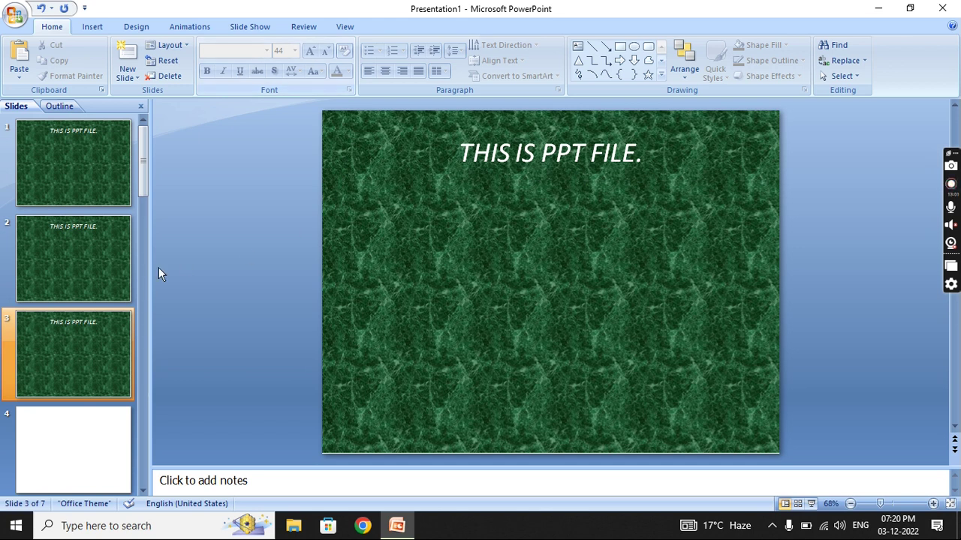
Delete the duplicated third and second slides and return to slide 1.
left_click(70, 332)
key("Delete")
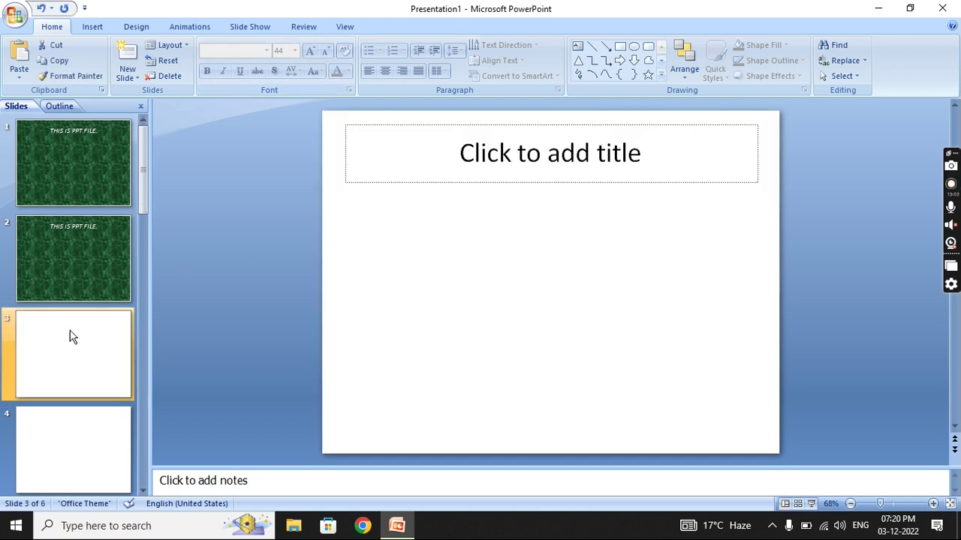
left_click(66, 285)
key("Delete")
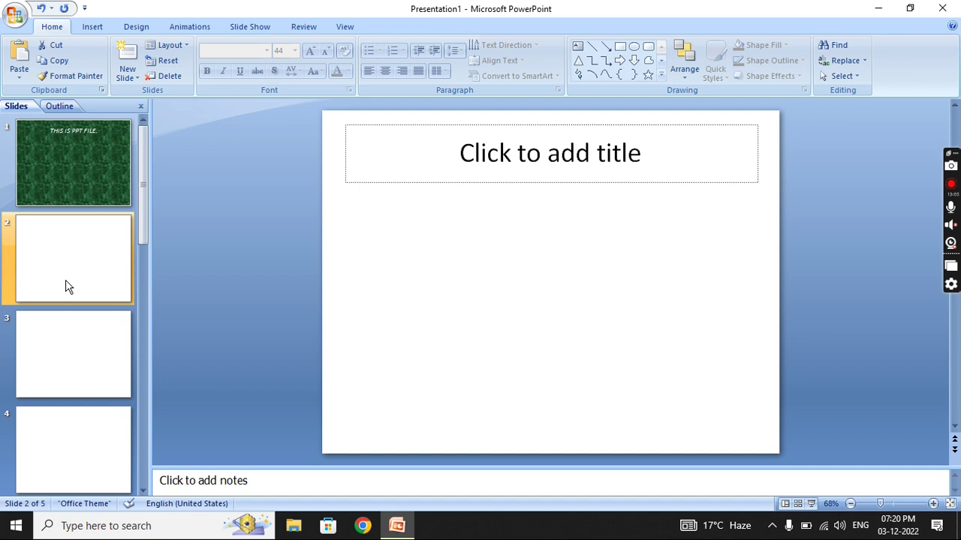
left_click(63, 176)
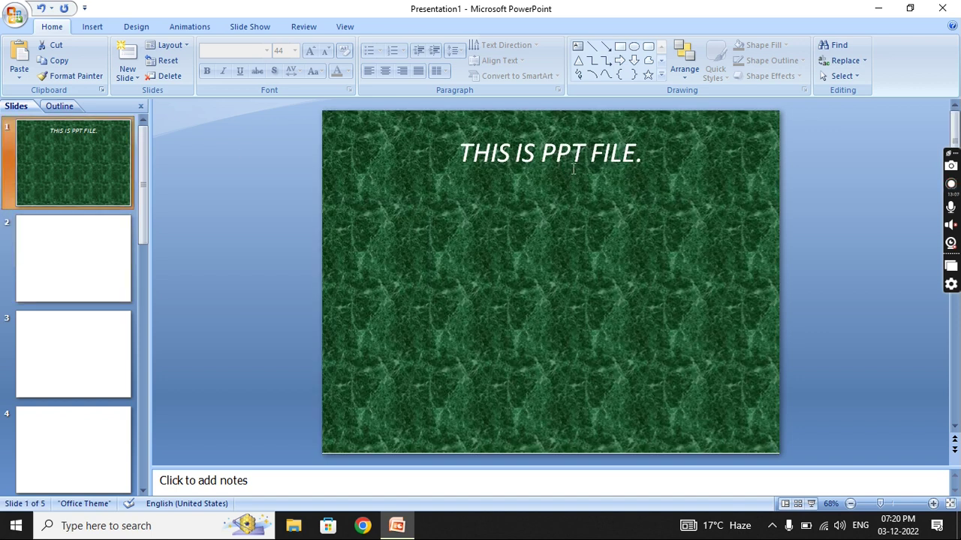
Select the whole title text, undoing an accidental replacement with 'D'.
left_click(573, 169)
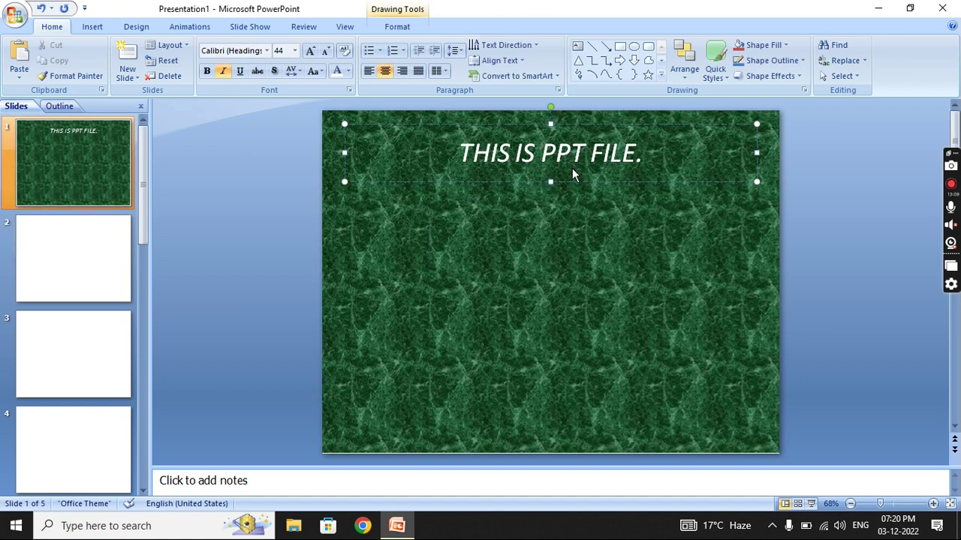
key("ctrl+a")
type("D")
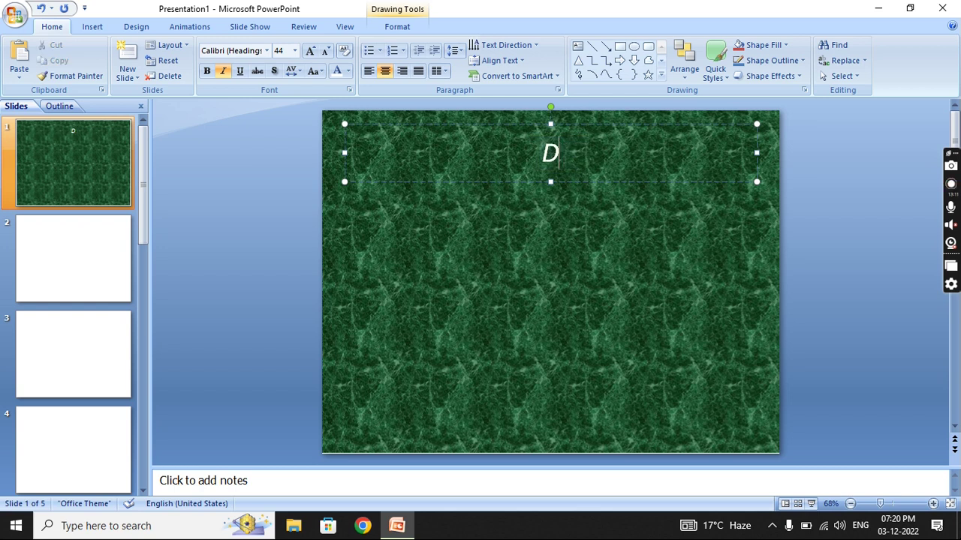
key("ctrl+z")
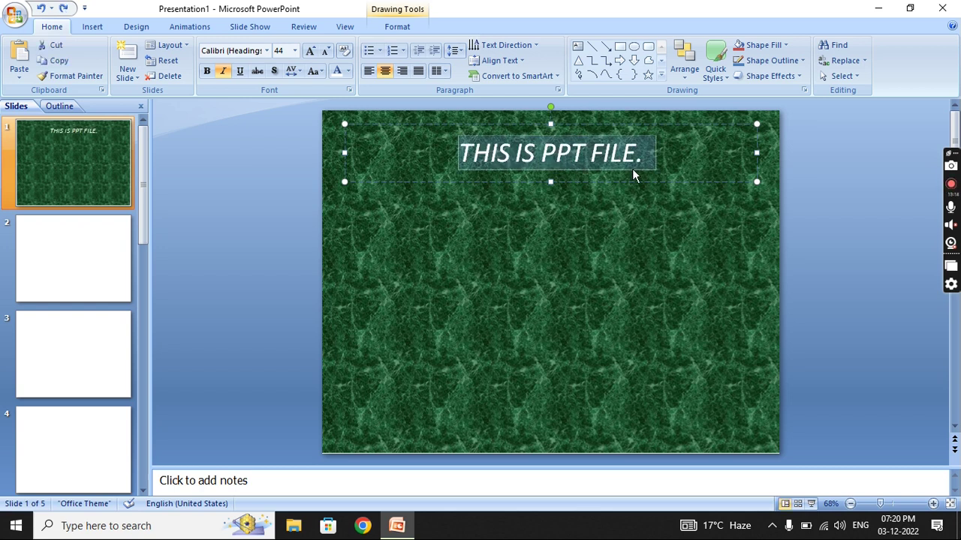
left_click(632, 168)
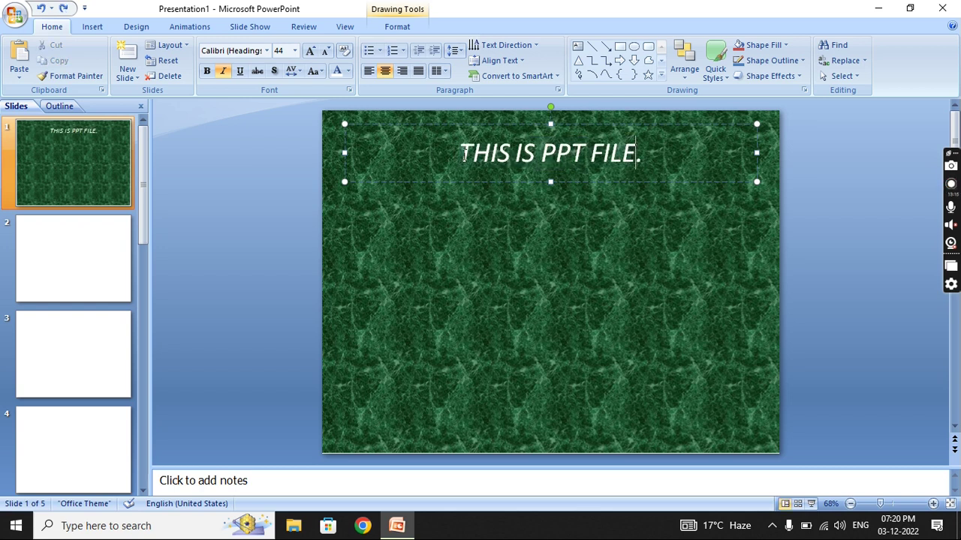
left_click_drag(458, 154, 834, 138)
Try underline and strikethrough on the title, then remove both.
key("ctrl+u")
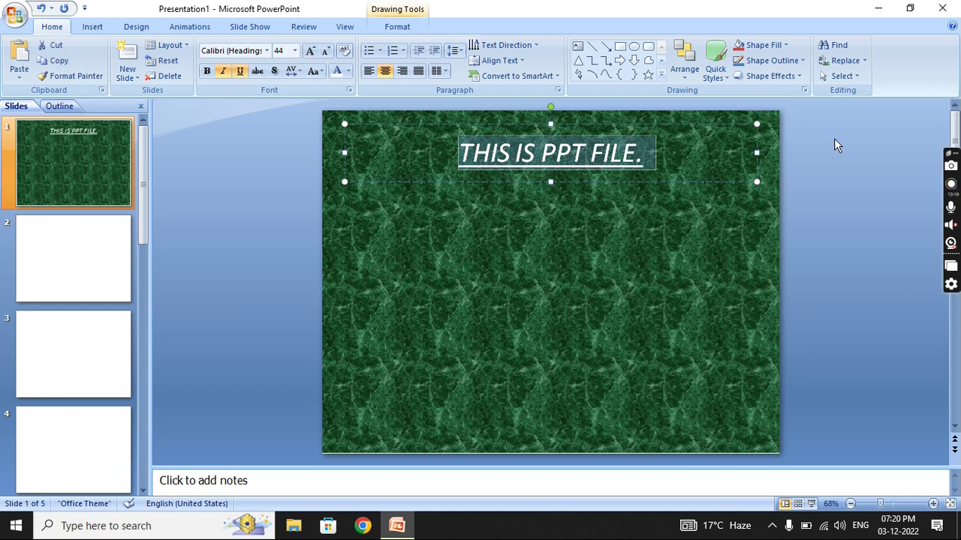
left_click(257, 71)
left_click(257, 71)
left_click(257, 71)
left_click(259, 72)
left_click(241, 75)
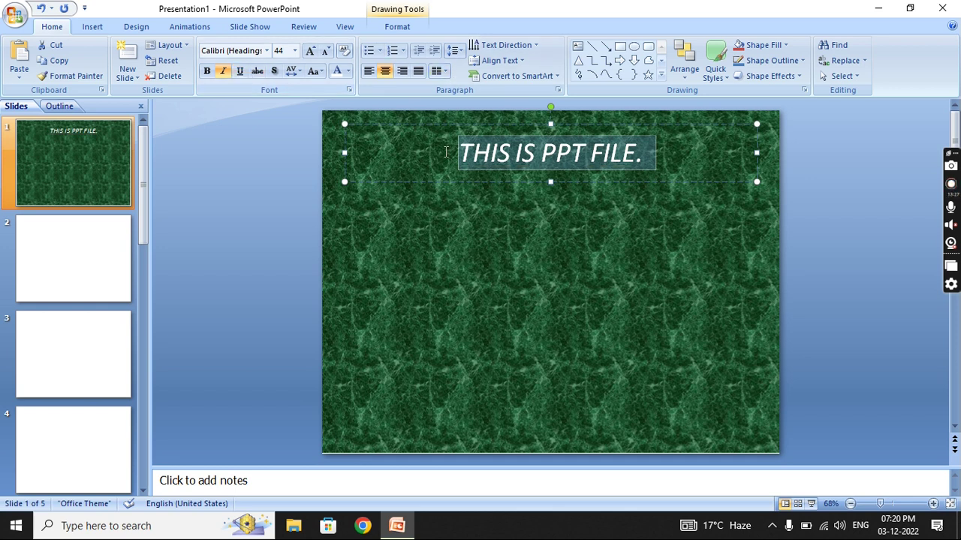
Toggle strikethrough on the title repeatedly, ending with it off.
left_click(252, 69)
left_click(253, 69)
left_click(253, 69)
left_click(253, 69)
left_click(253, 69)
left_click(253, 69)
left_click(253, 69)
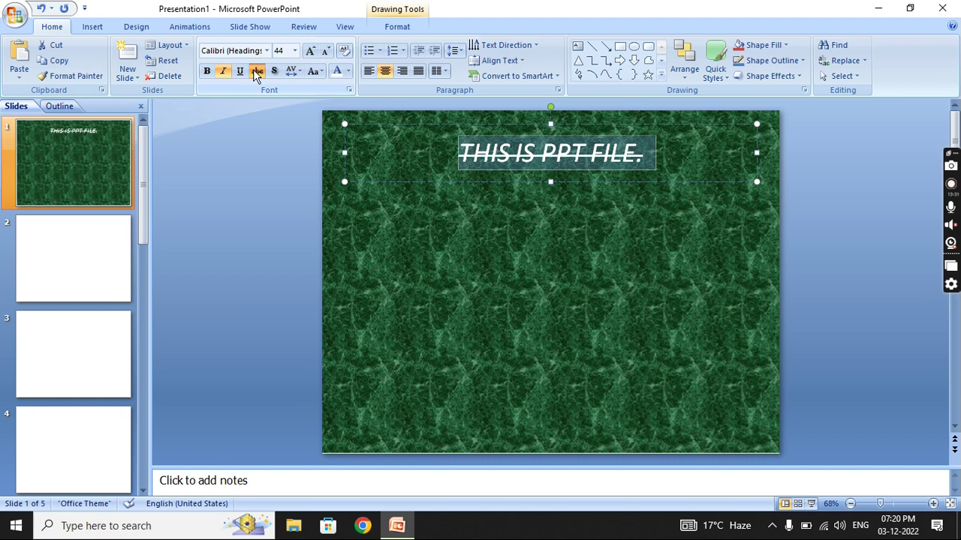
left_click(253, 69)
left_click(253, 69)
left_click(253, 69)
left_click(253, 69)
left_click(253, 69)
left_click(253, 69)
left_click(253, 69)
left_click(253, 69)
left_click(253, 69)
left_click(253, 69)
left_click(253, 69)
left_click(253, 69)
left_click(253, 69)
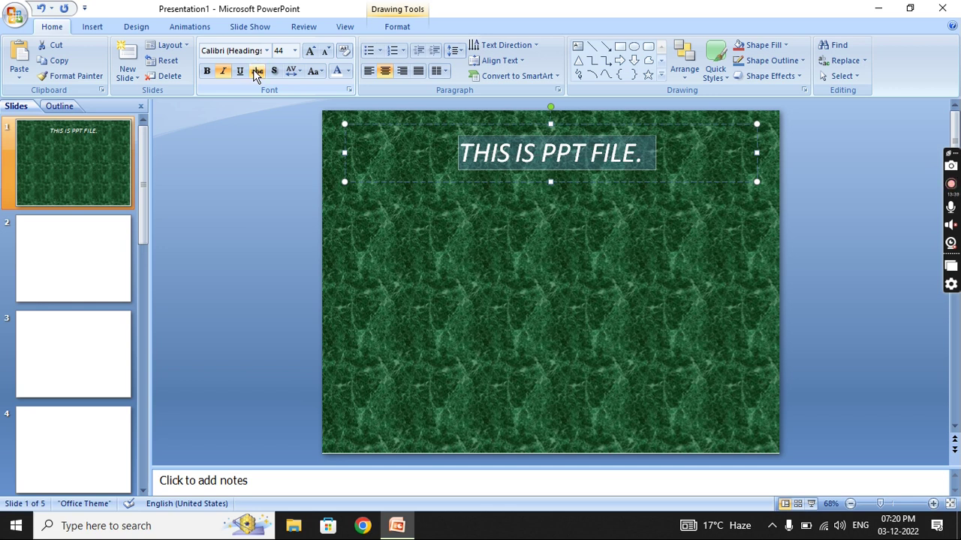
Retype the title's final period and select the entire title text.
key("End")
key("BackSpace")
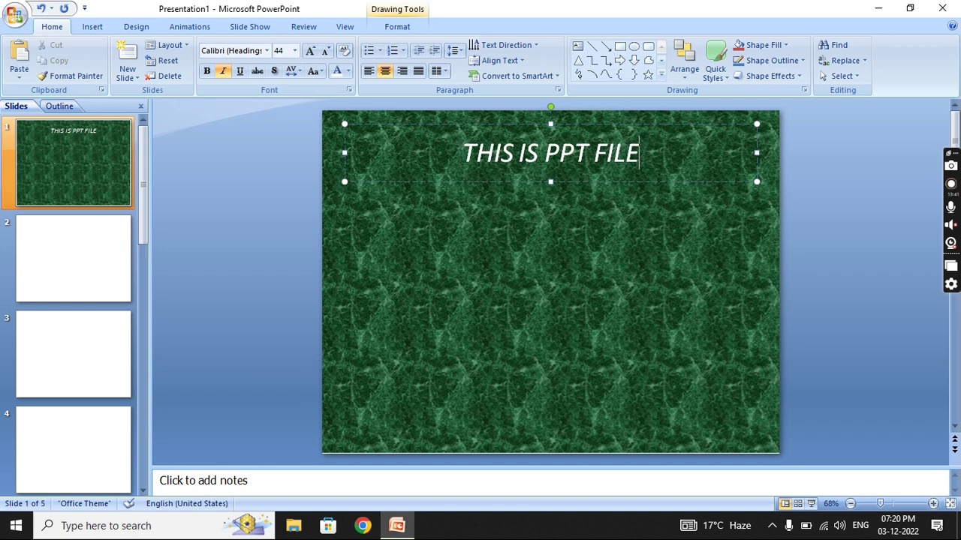
type(".")
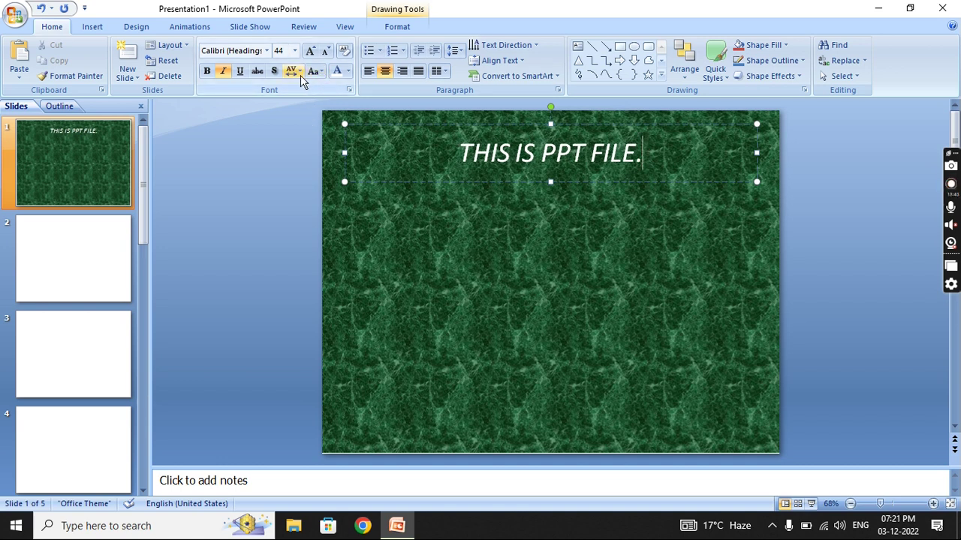
key("shift+Home")
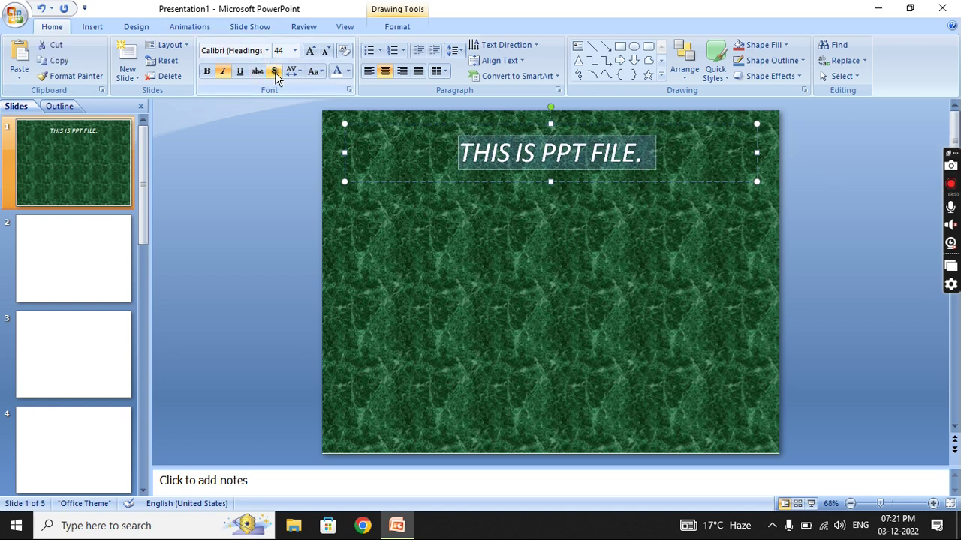
left_click(310, 52)
left_click(310, 52)
left_click(310, 53)
left_click(310, 53)
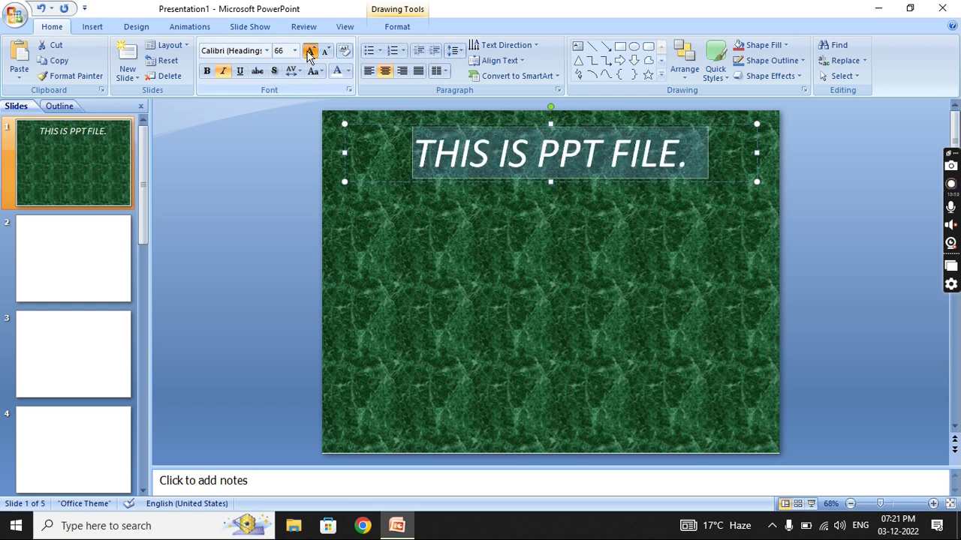
left_click(310, 53)
left_click(310, 52)
left_click(309, 53)
left_click(310, 53)
left_click(310, 52)
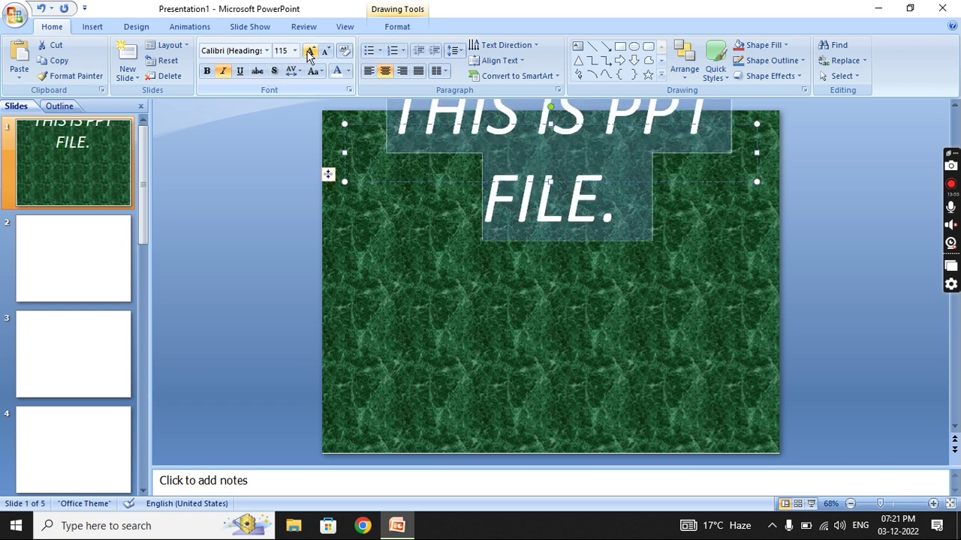
left_click(325, 53)
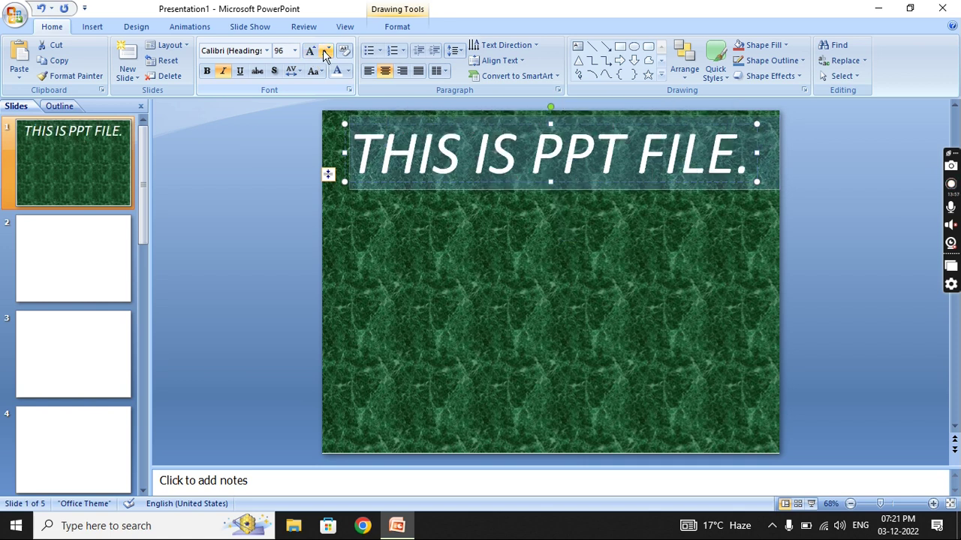
left_click(257, 71)
left_click(258, 71)
left_click(275, 72)
left_click(274, 73)
left_click(274, 75)
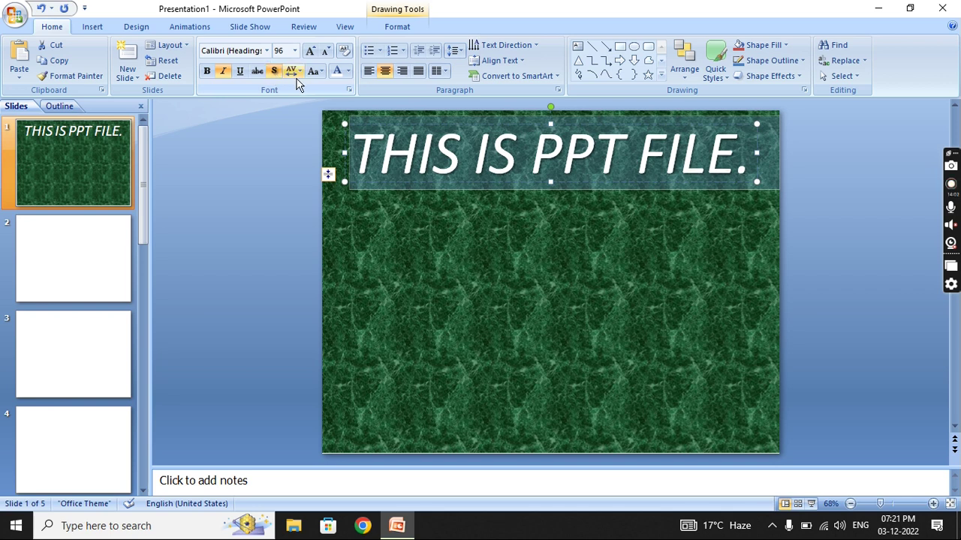
left_click(275, 73)
Turn the white title's text shadow on, comparing it zoomed in, then deselect the title.
scroll(492, 203, "up", 1)
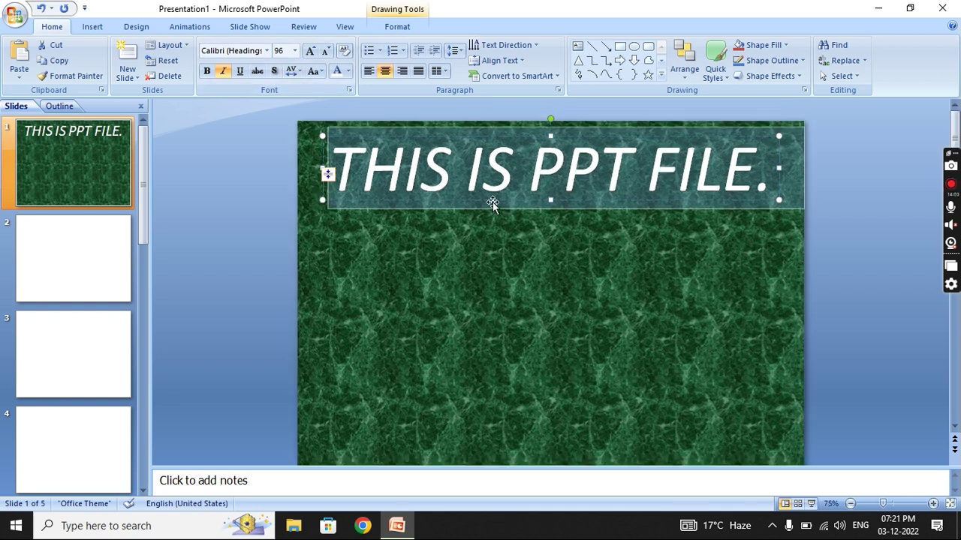
scroll(488, 212, "up", 10)
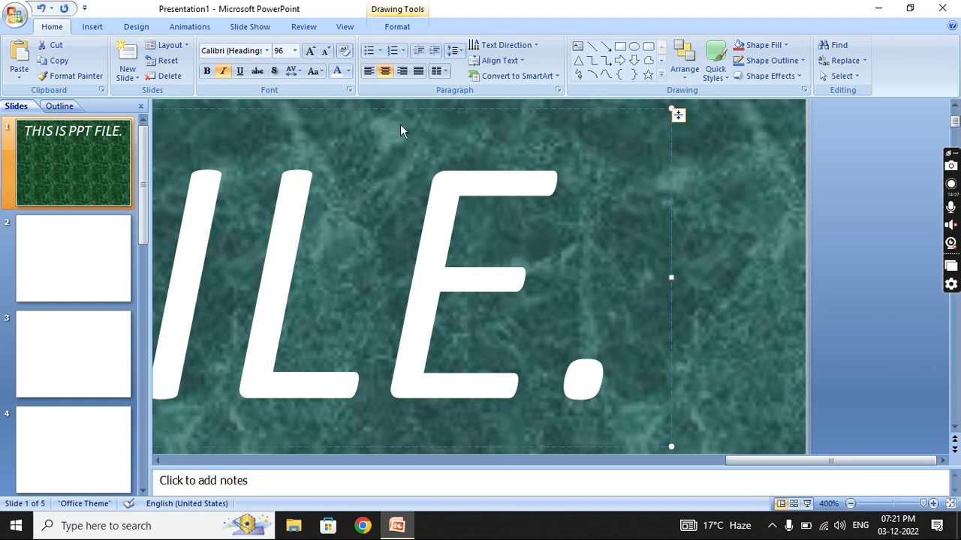
left_click(275, 72)
left_click(275, 71)
left_click(275, 70)
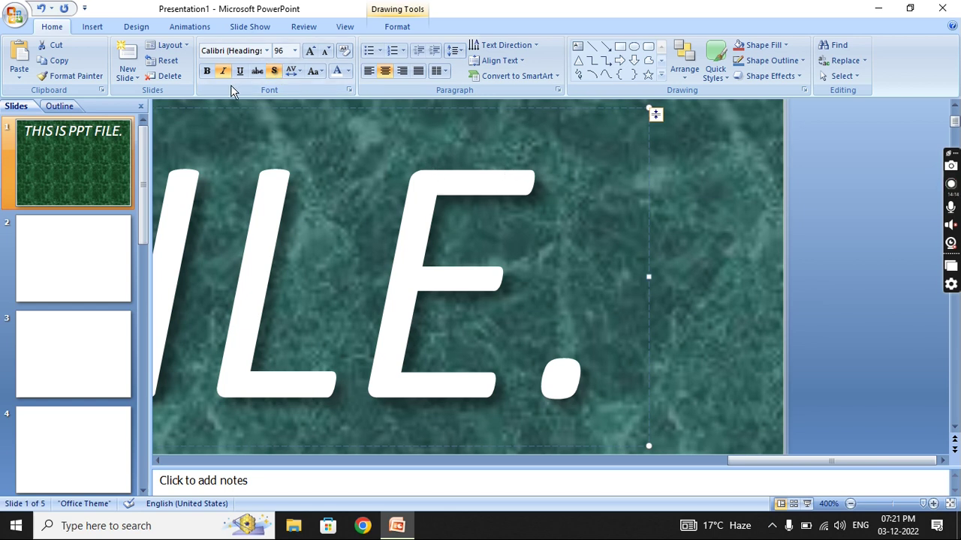
left_click(275, 72)
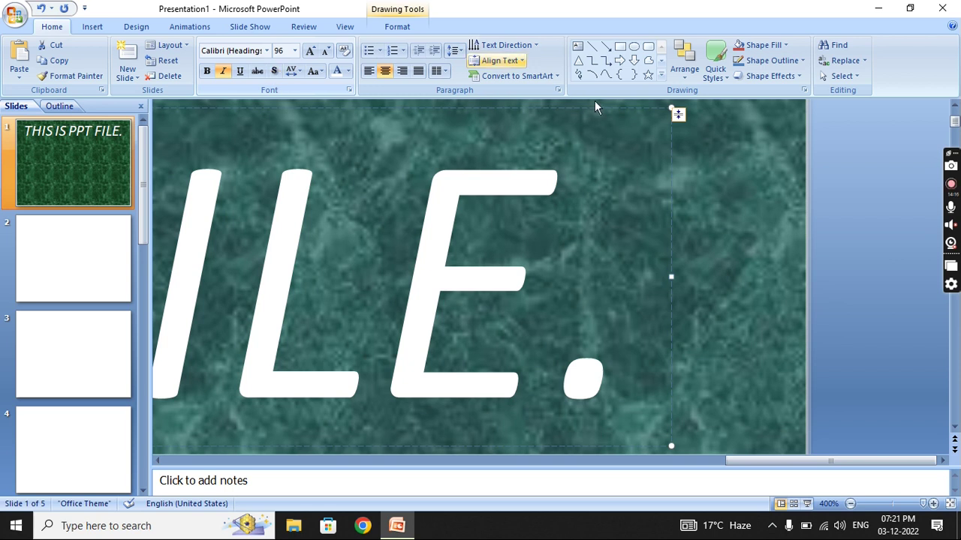
left_click(275, 70)
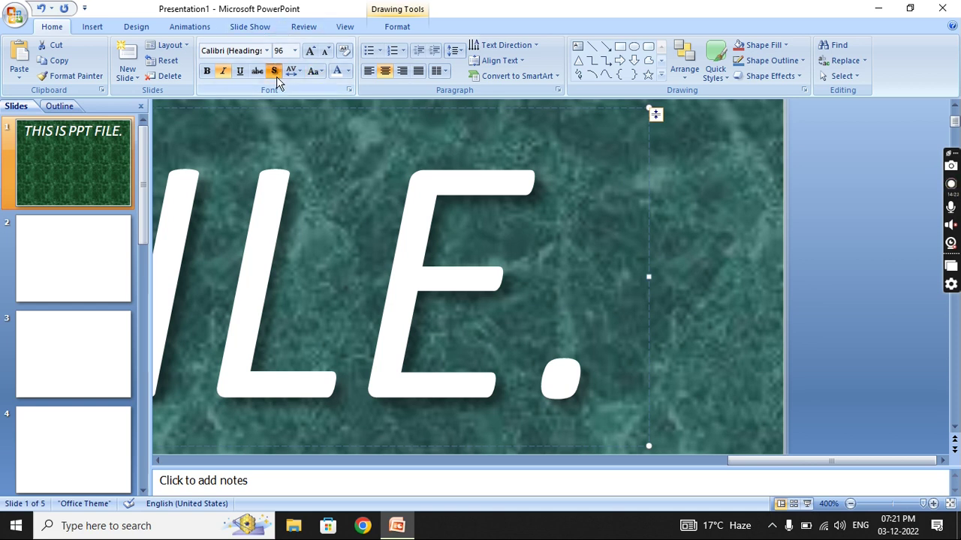
scroll(373, 157, "down", 3)
scroll(373, 158, "down", 2)
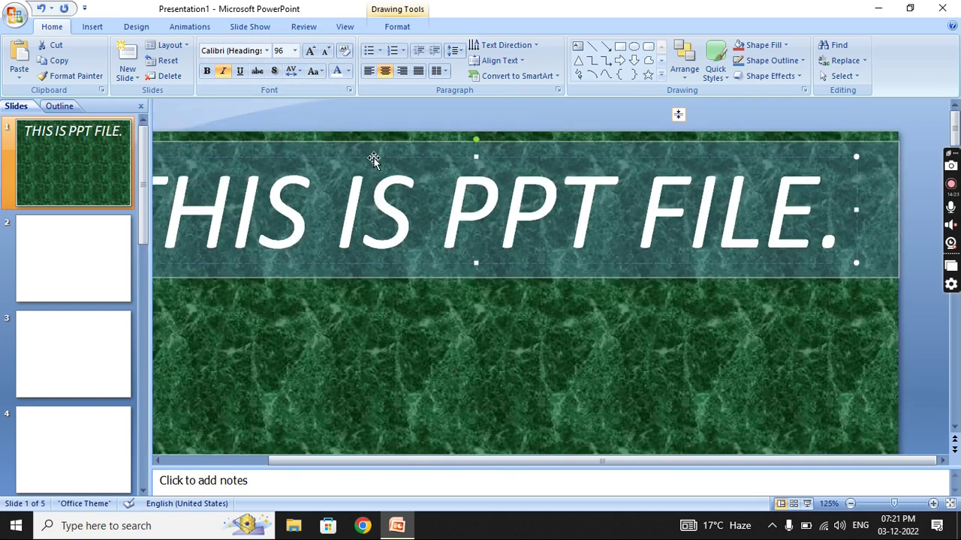
left_click(419, 318)
Replace slide 1's Green marble background with a plain white solid fill.
left_click(65, 176)
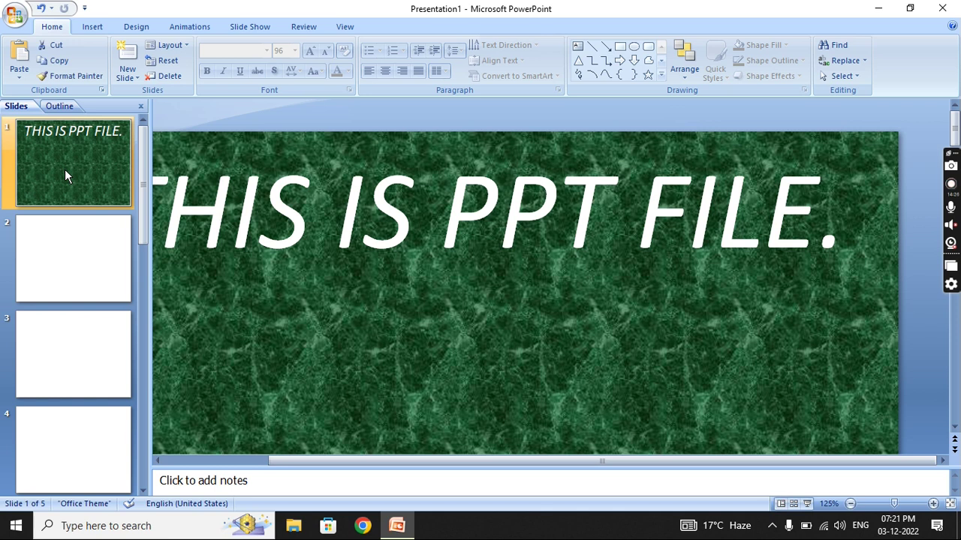
right_click(64, 175)
mouse_move(131, 293)
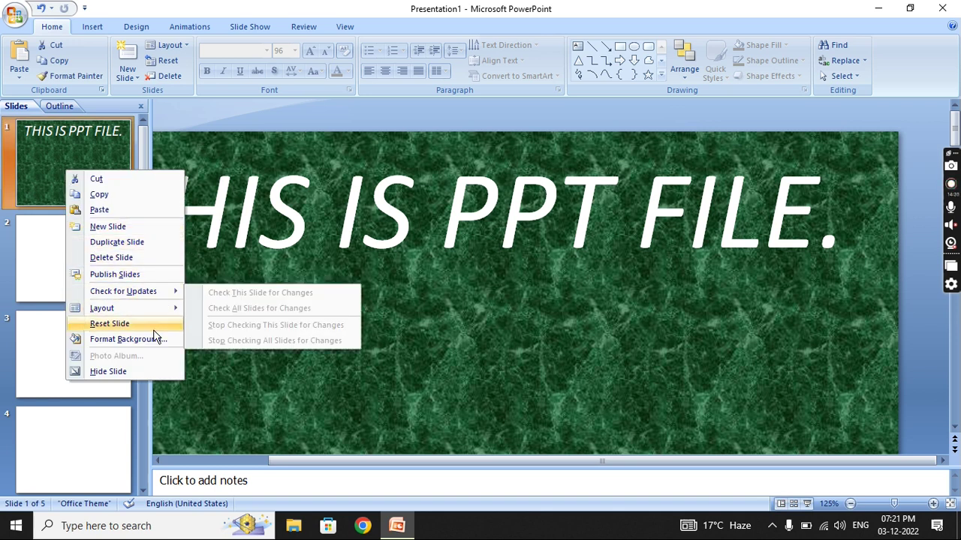
left_click(127, 339)
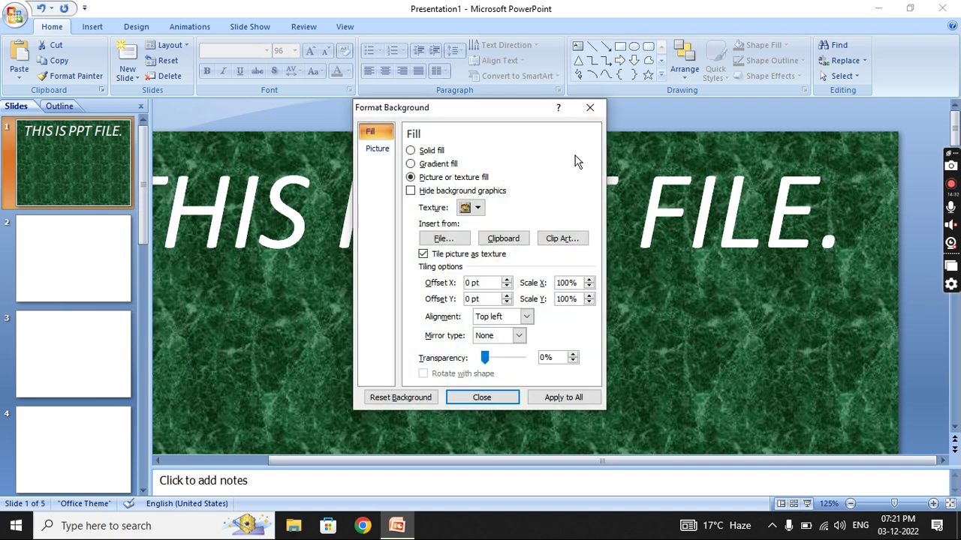
left_click(409, 151)
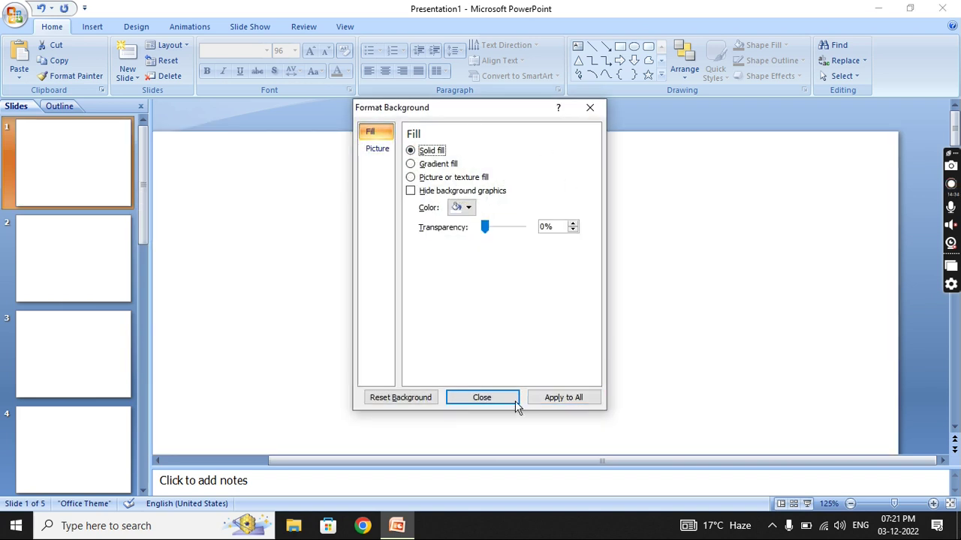
left_click(498, 403)
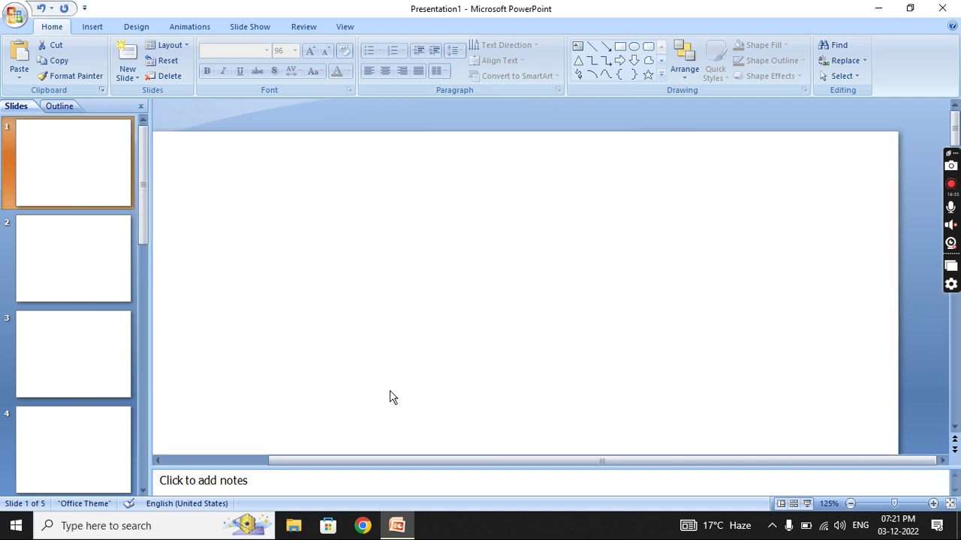
Select all the title text and make it black.
left_click(470, 195)
key("ctrl+a")
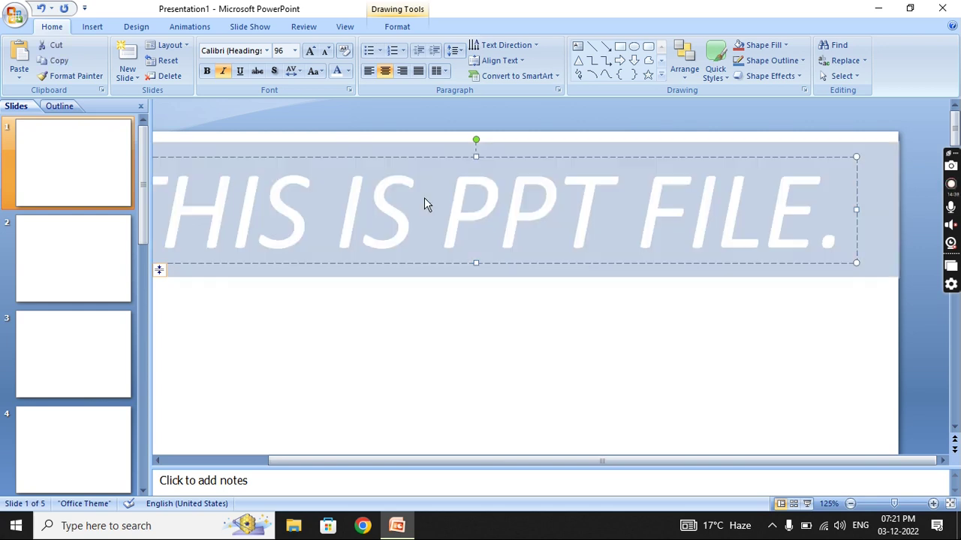
left_click(348, 71)
left_click(349, 101)
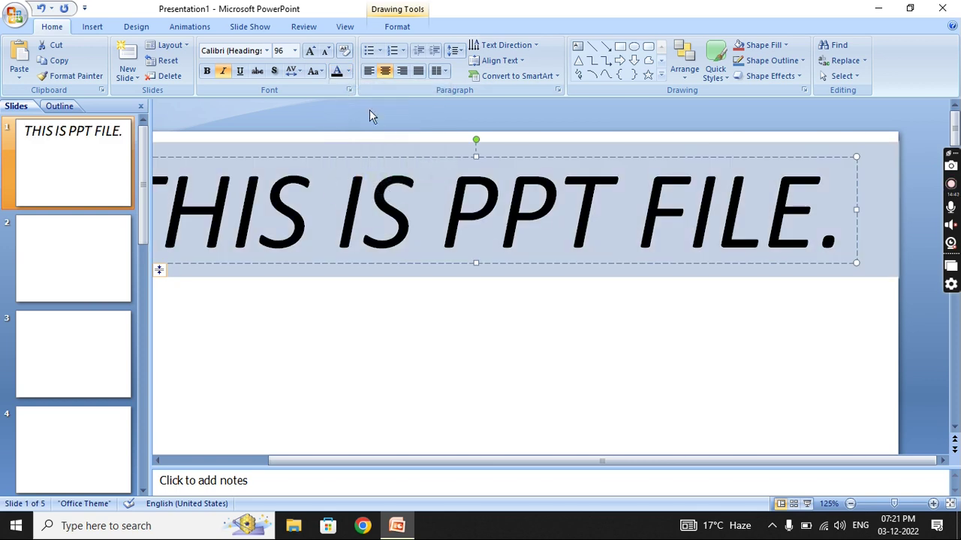
Compare the black title with and without shadow, leaving the shadow off.
left_click(277, 75)
left_click(278, 75)
left_click(277, 74)
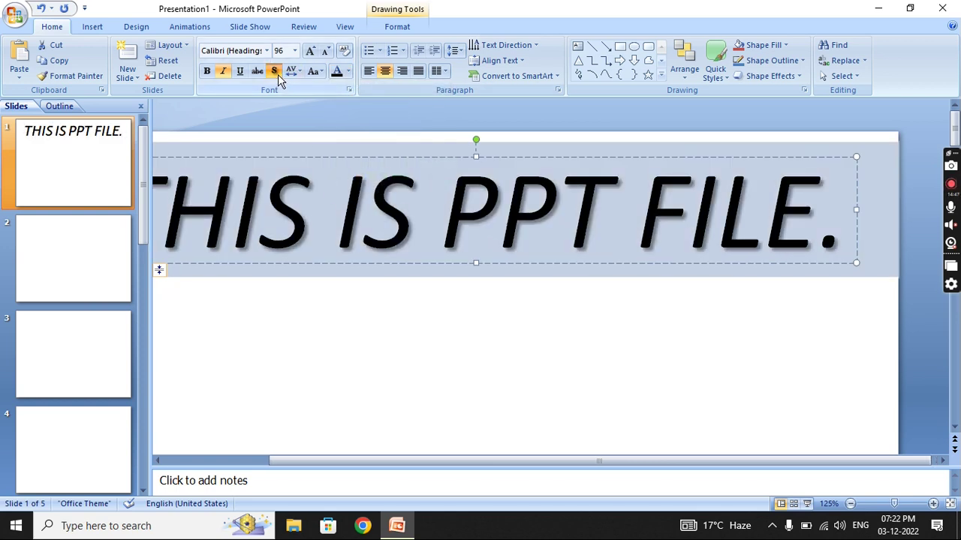
left_click(277, 74)
left_click(278, 75)
scroll(334, 189, "up", 4, "ctrl")
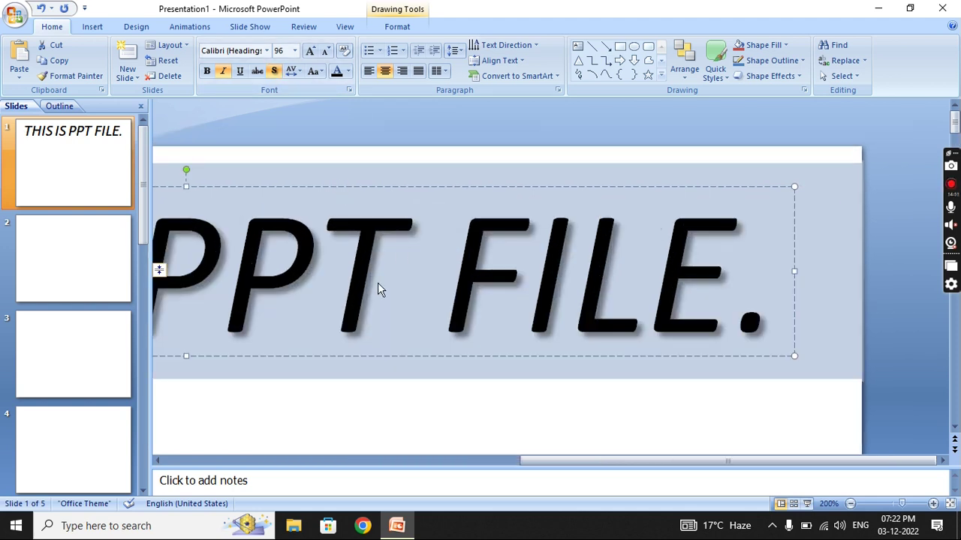
scroll(377, 284, "up", 5, "ctrl")
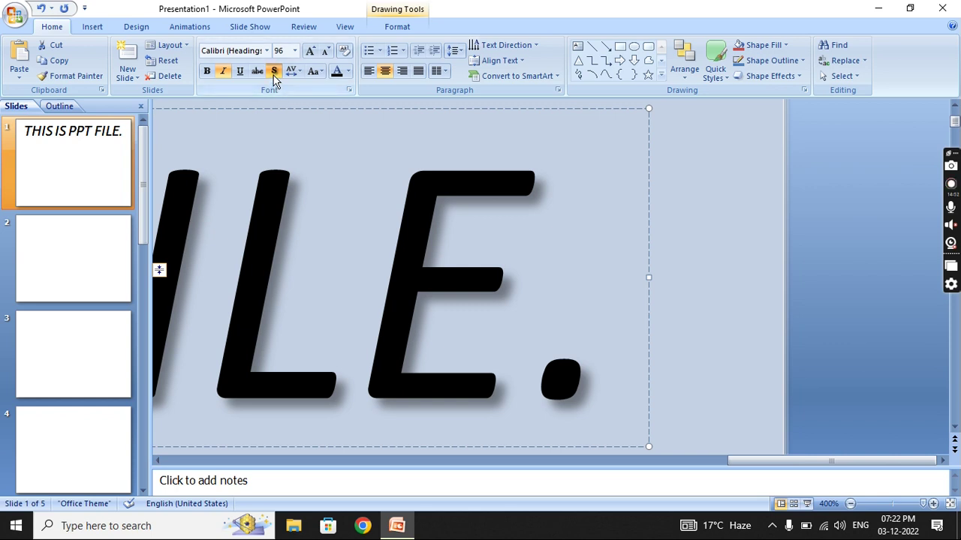
left_click(274, 74)
left_click(273, 75)
left_click(273, 74)
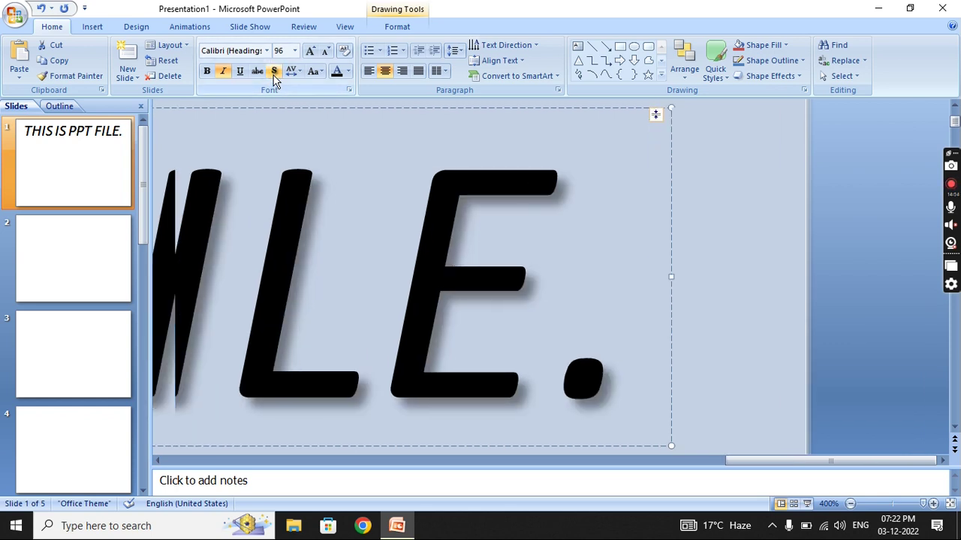
left_click(273, 73)
left_click(273, 73)
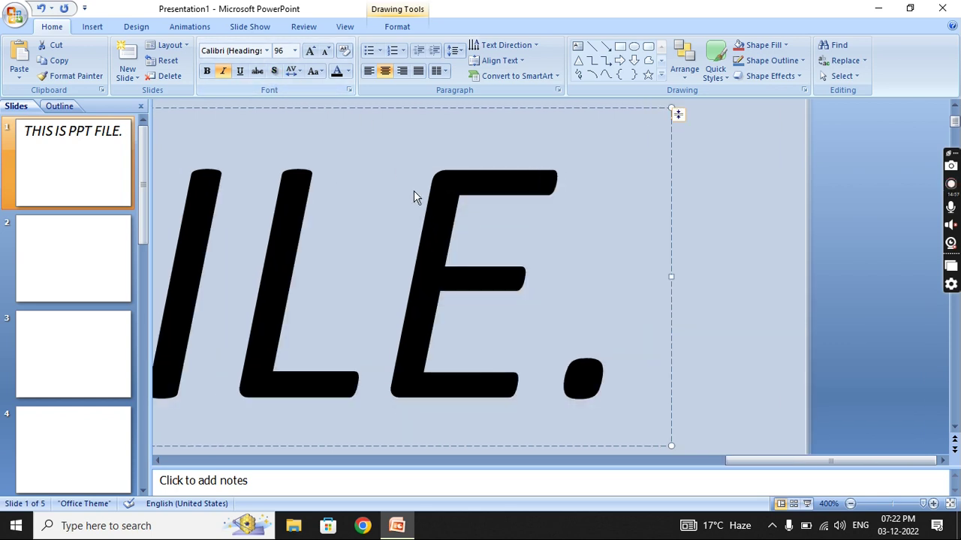
scroll(414, 190, "down", 3, "ctrl")
scroll(413, 191, "down", 3, "ctrl")
scroll(413, 190, "down", 3, "ctrl")
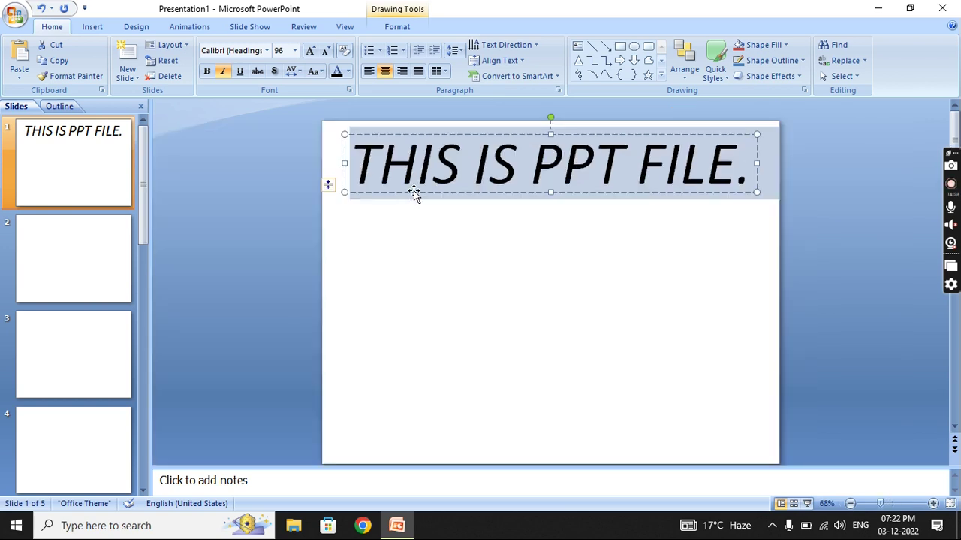
Select all of the title text for formatting.
left_click(467, 242)
left_click(454, 178)
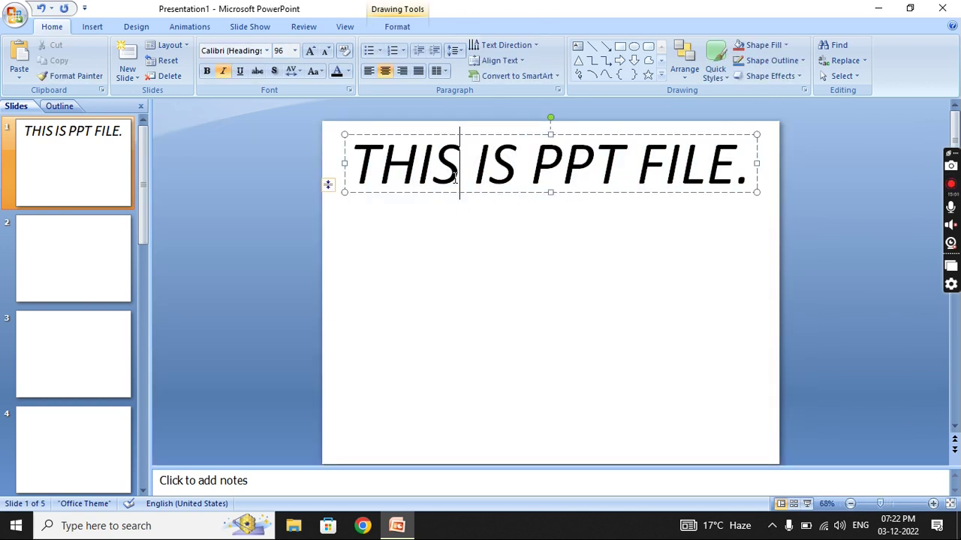
left_click(300, 72)
left_click(429, 167)
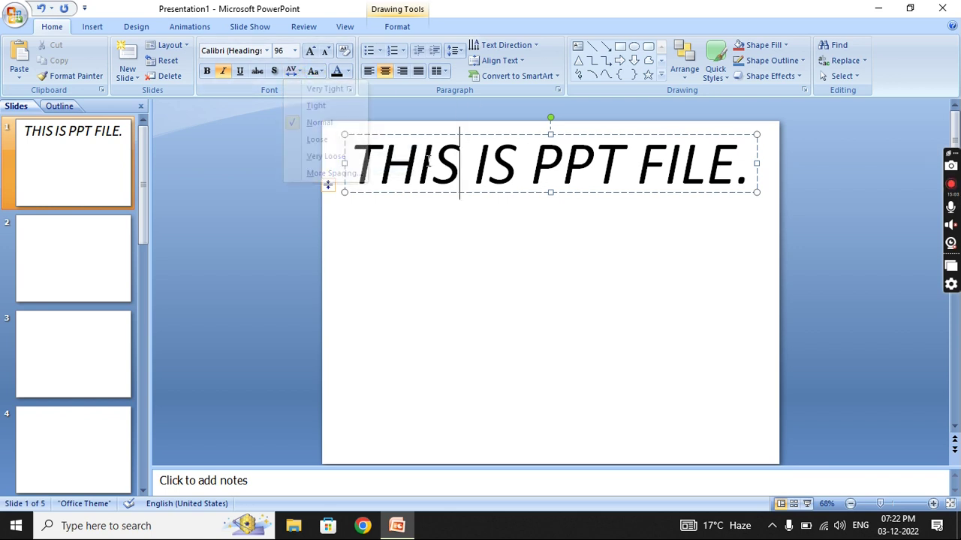
key("ctrl+a")
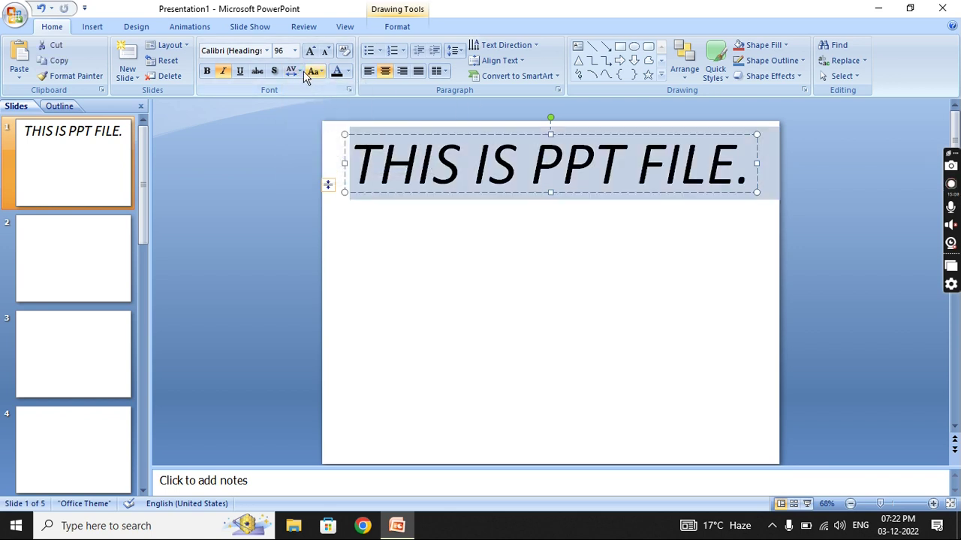
Try the title's letter spacing as Very Tight, Tight, Normal, then Loose.
left_click(297, 70)
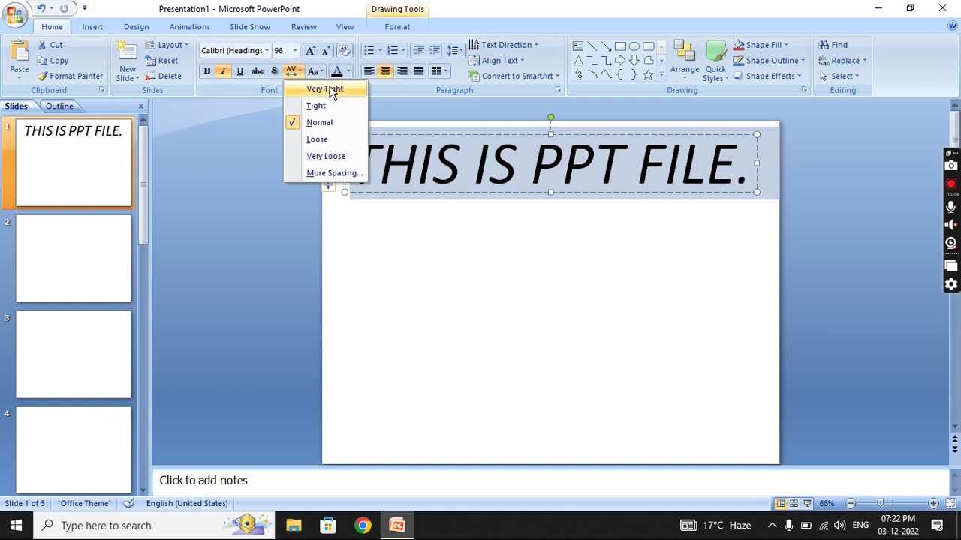
left_click(331, 92)
left_click(300, 72)
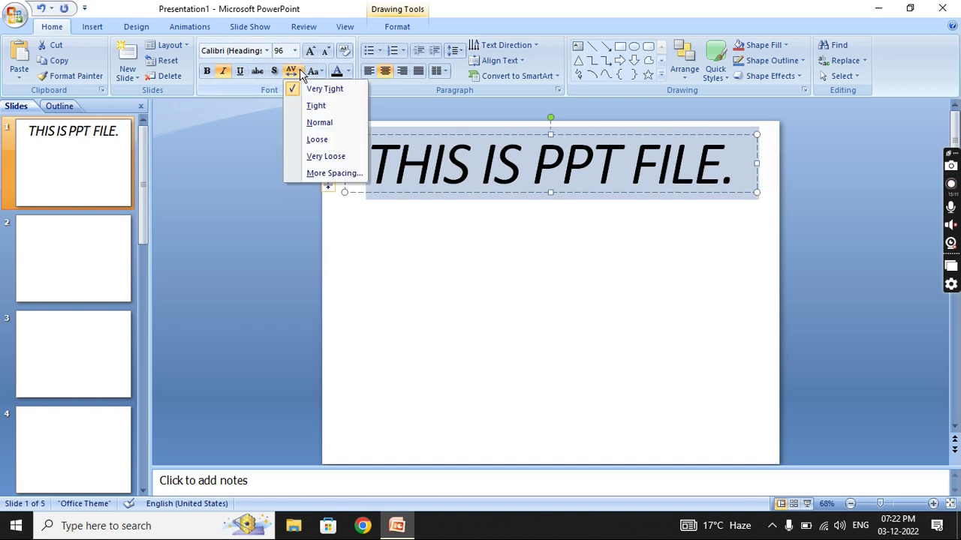
left_click(315, 107)
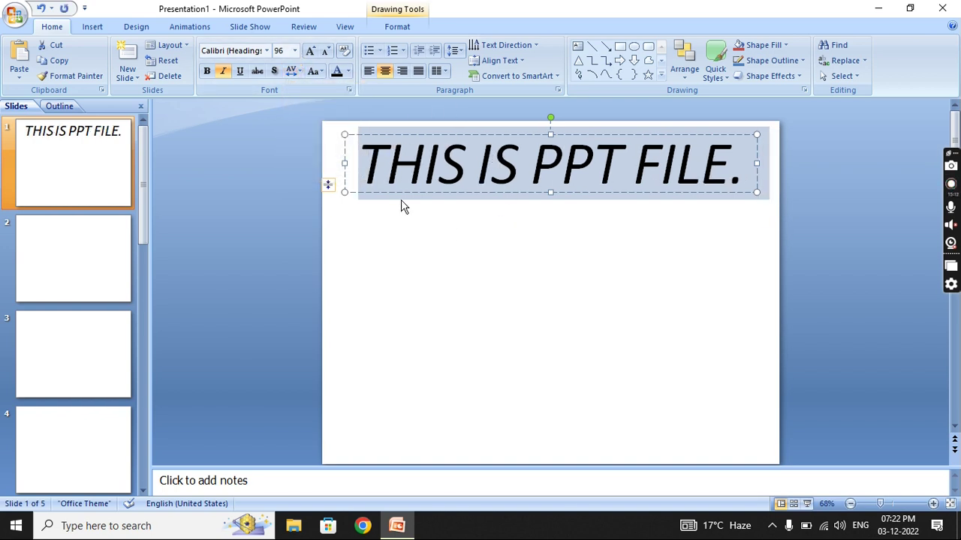
left_click(300, 70)
left_click(319, 122)
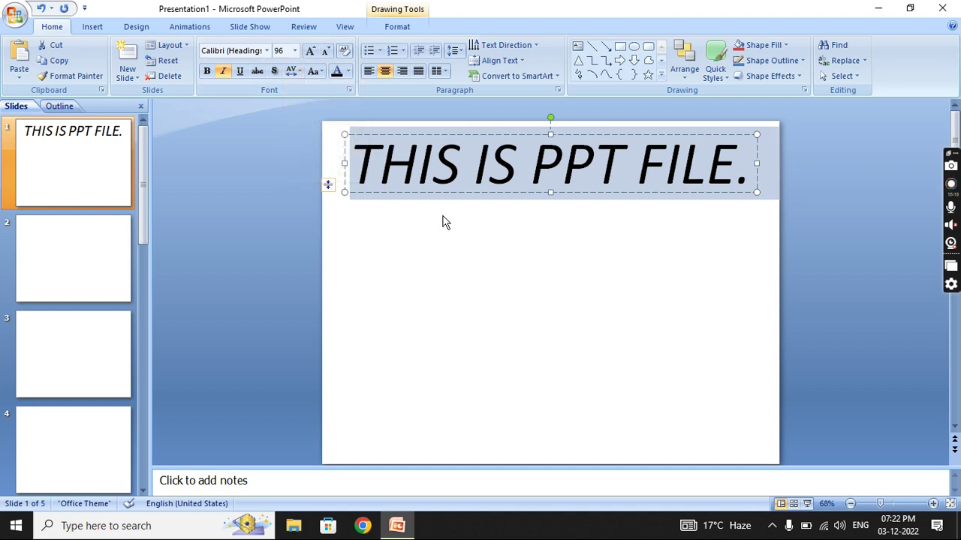
left_click(302, 73)
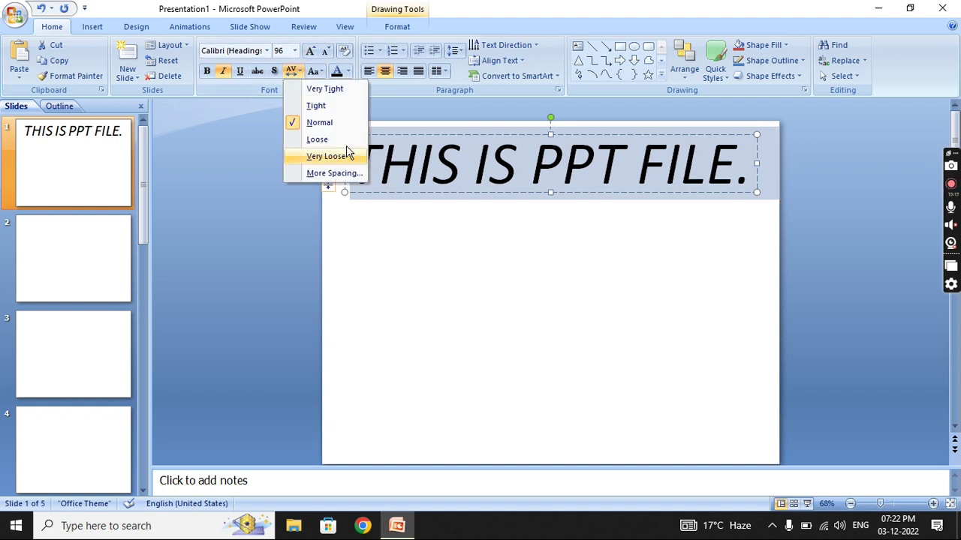
left_click(319, 138)
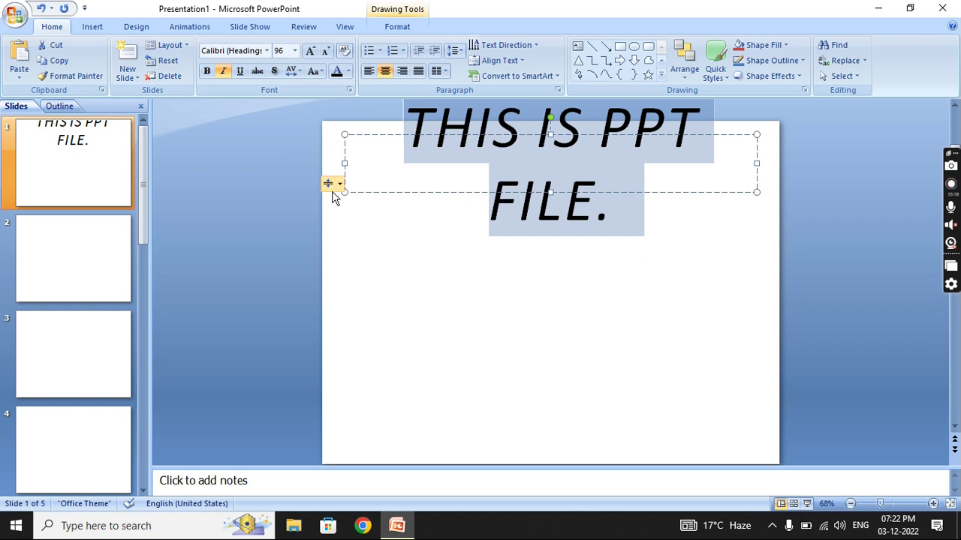
Enlarge the title box, add a drop shadow, and widen spacing to Very Loose.
left_click_drag(345, 193, 379, 345)
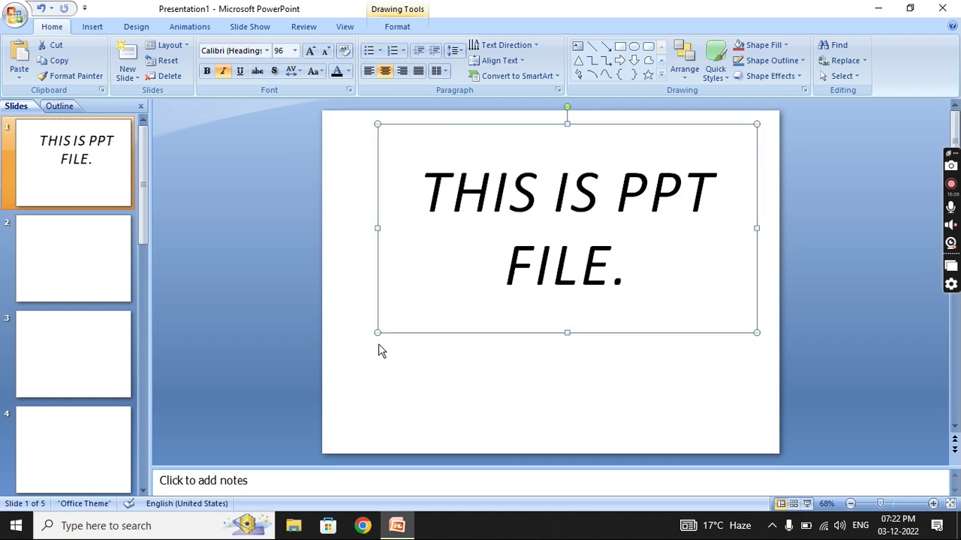
left_click(274, 70)
left_click(293, 71)
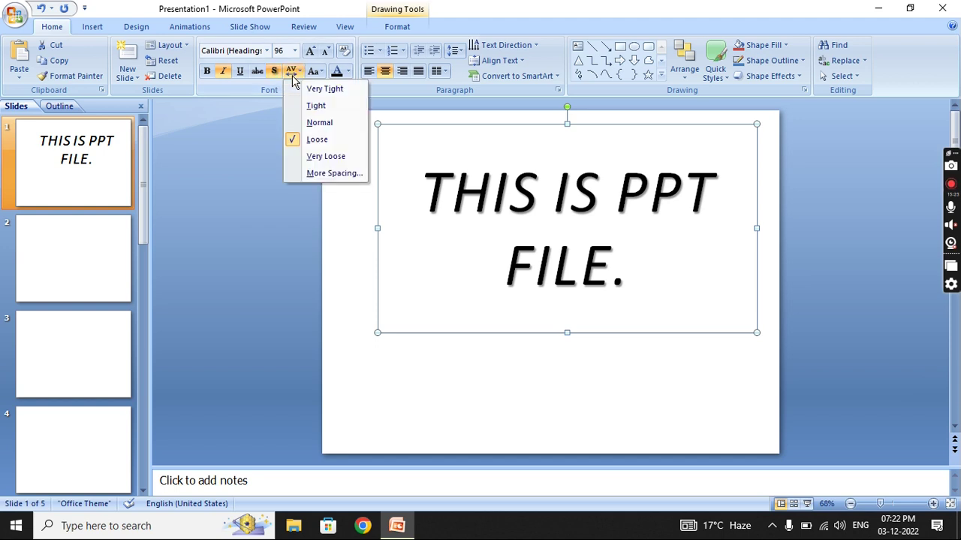
left_click(323, 156)
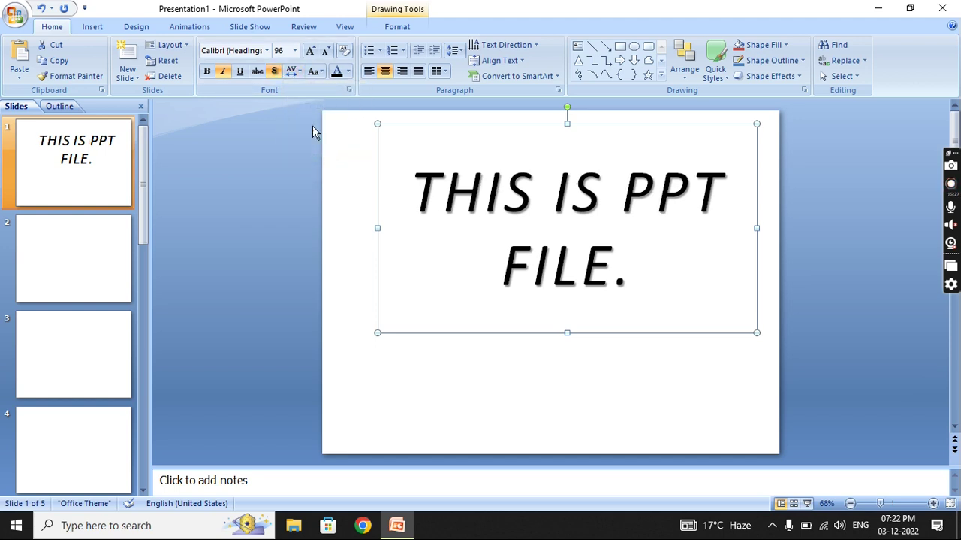
View More Spacing in the Font dialog, close it unchanged, and reset spacing to Normal.
left_click(296, 73)
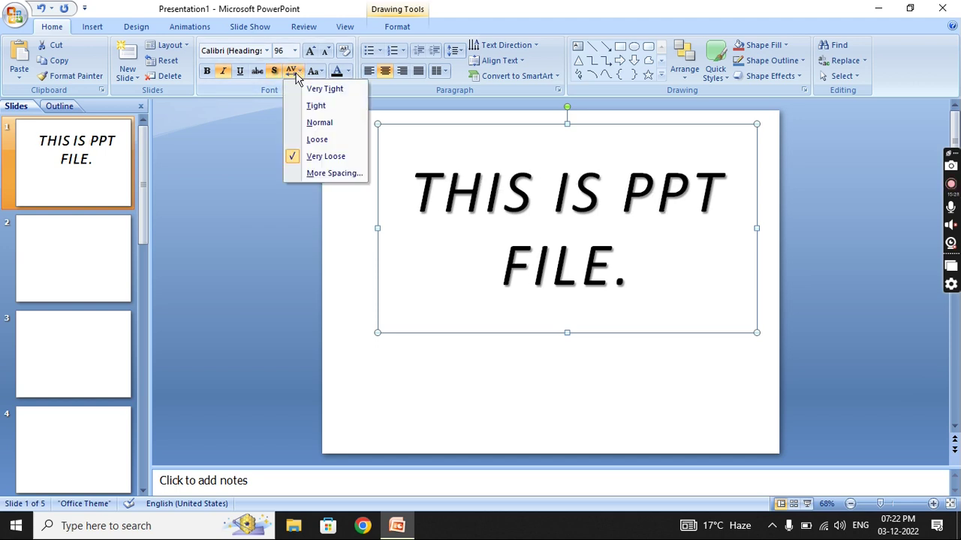
left_click(334, 173)
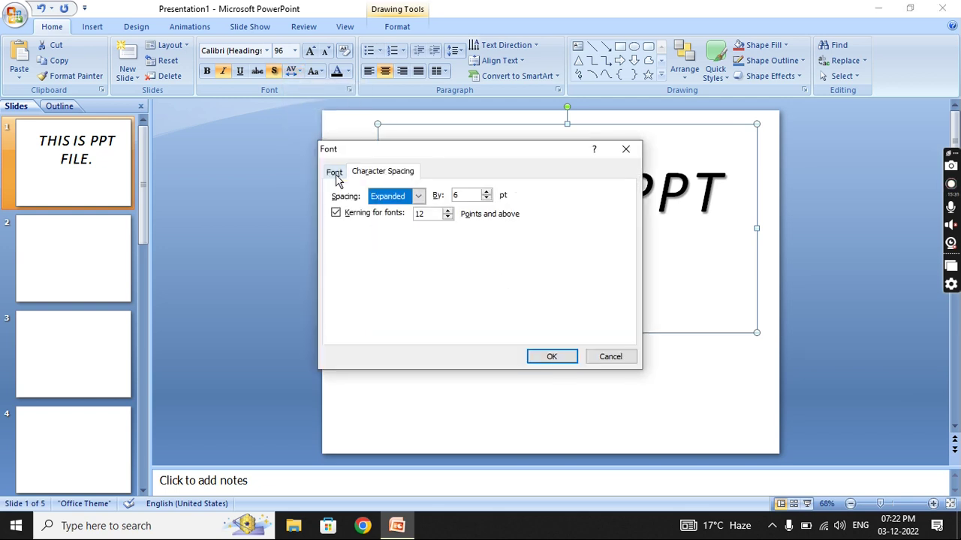
left_click(335, 173)
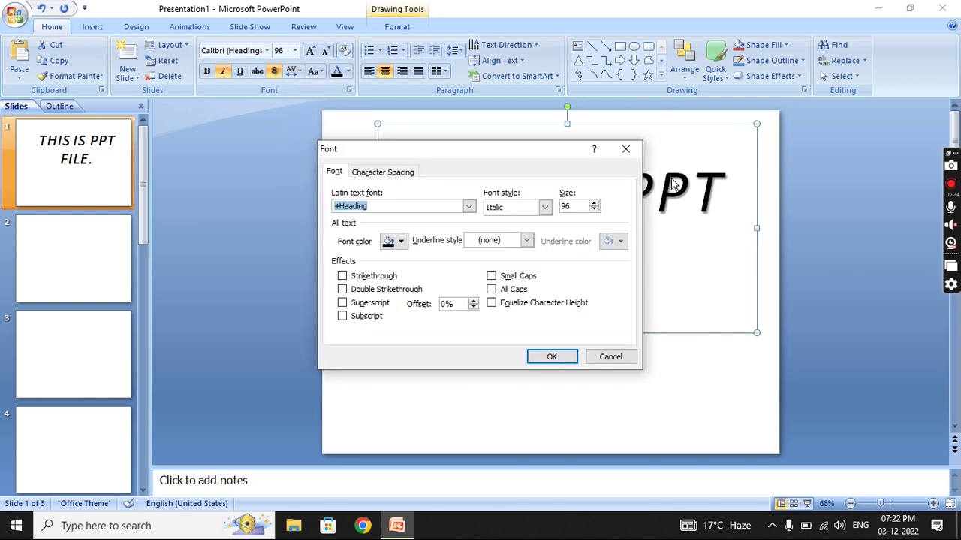
left_click(627, 152)
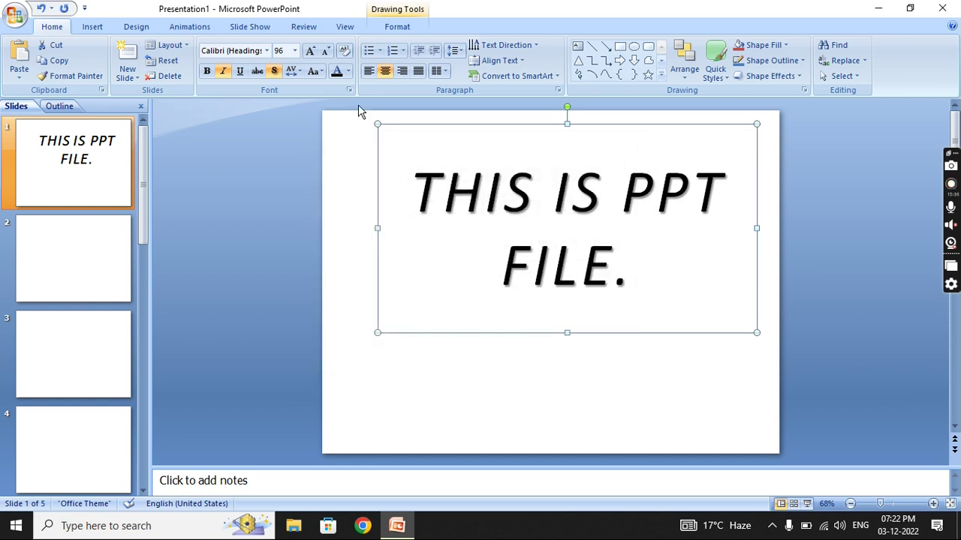
left_click(294, 71)
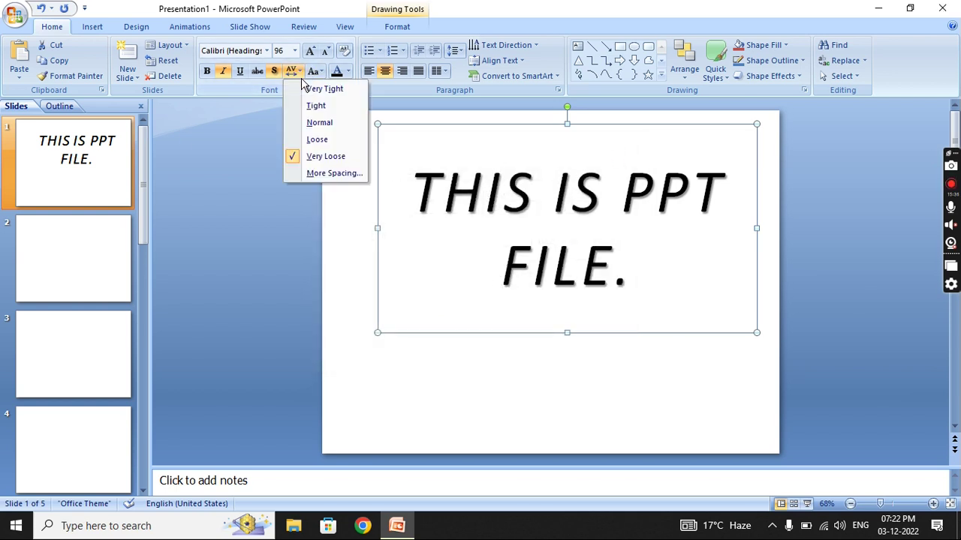
left_click(321, 122)
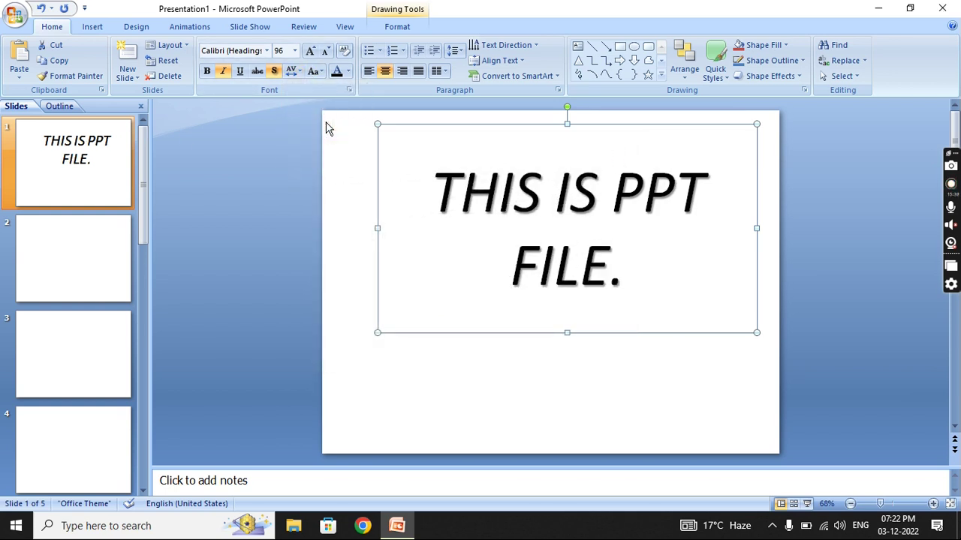
left_click(322, 72)
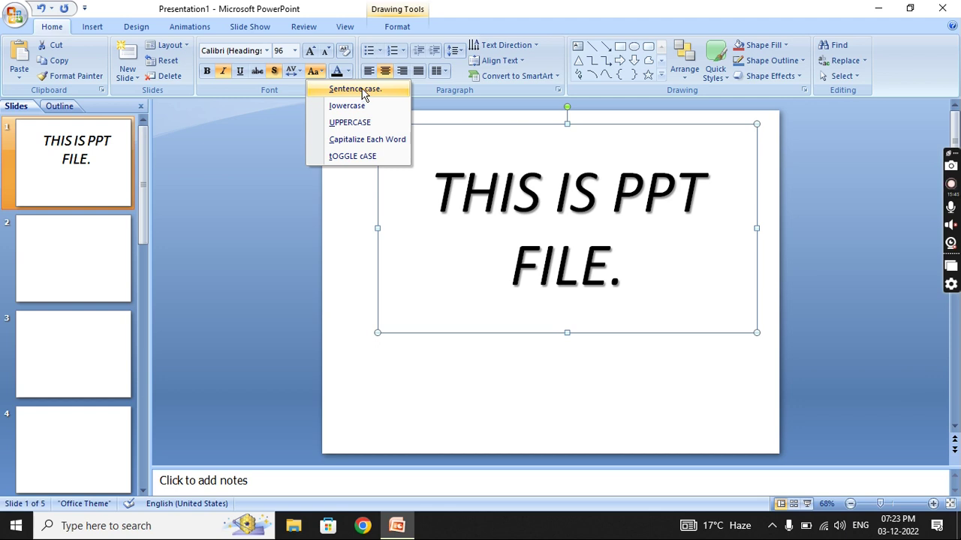
Select the title and apply Sentence case, lowercase, then UPPERCASE.
left_click(432, 180)
left_click_drag(432, 183, 622, 300)
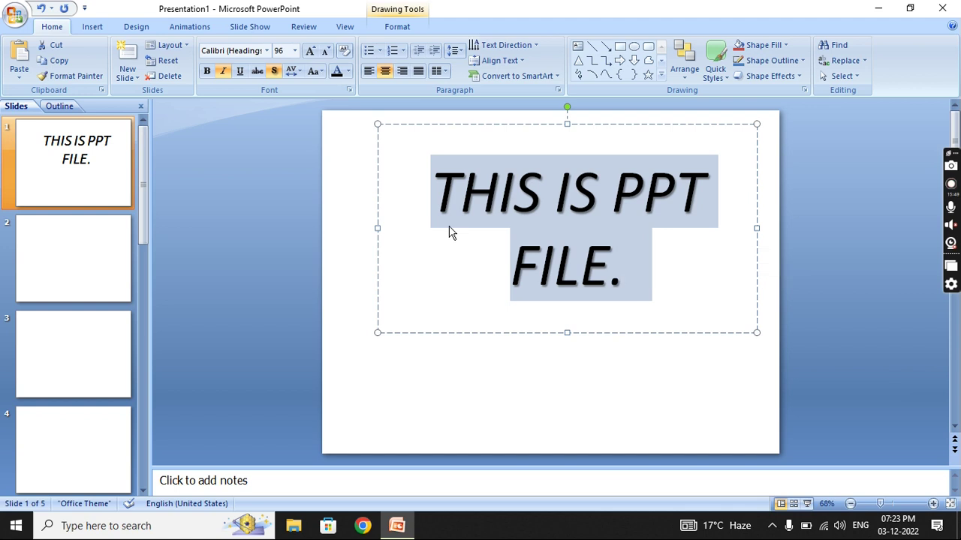
left_click(325, 74)
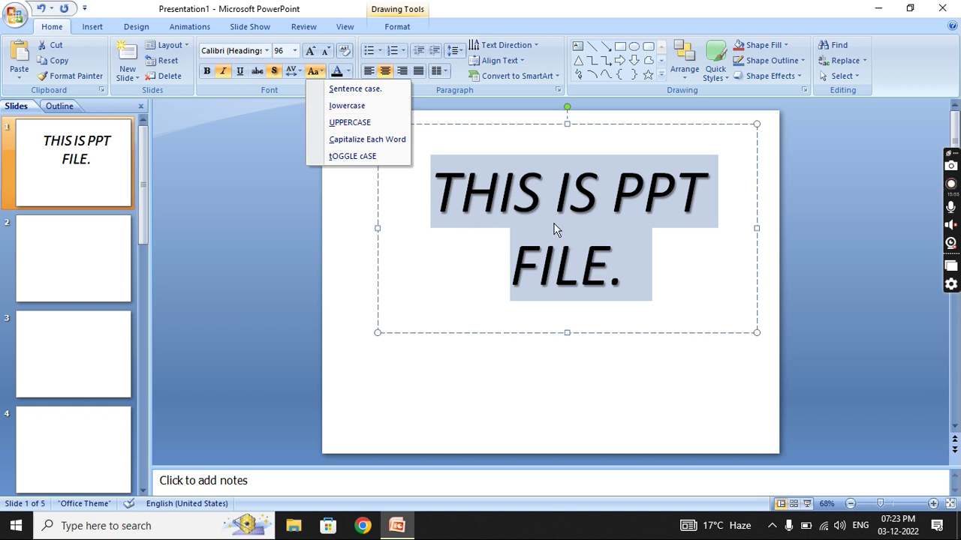
left_click(360, 91)
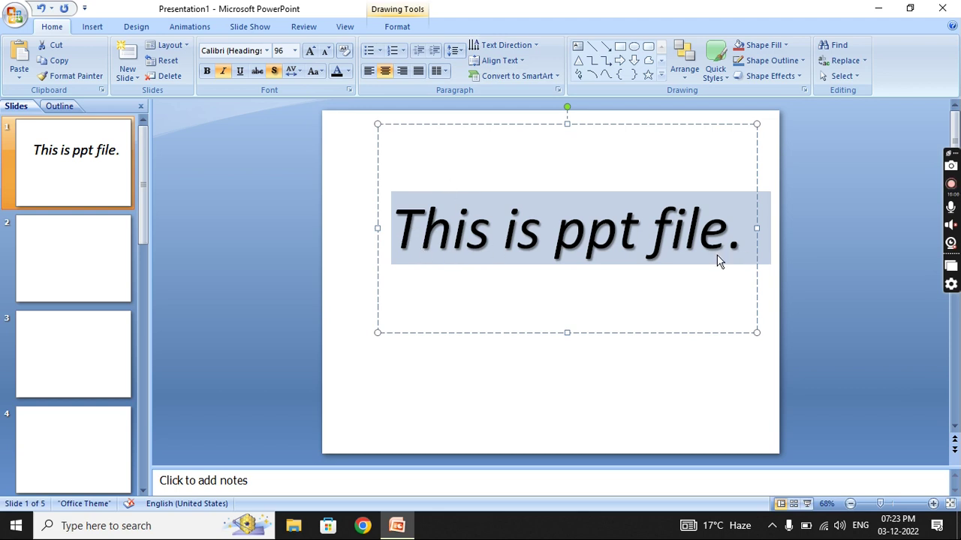
left_click(314, 70)
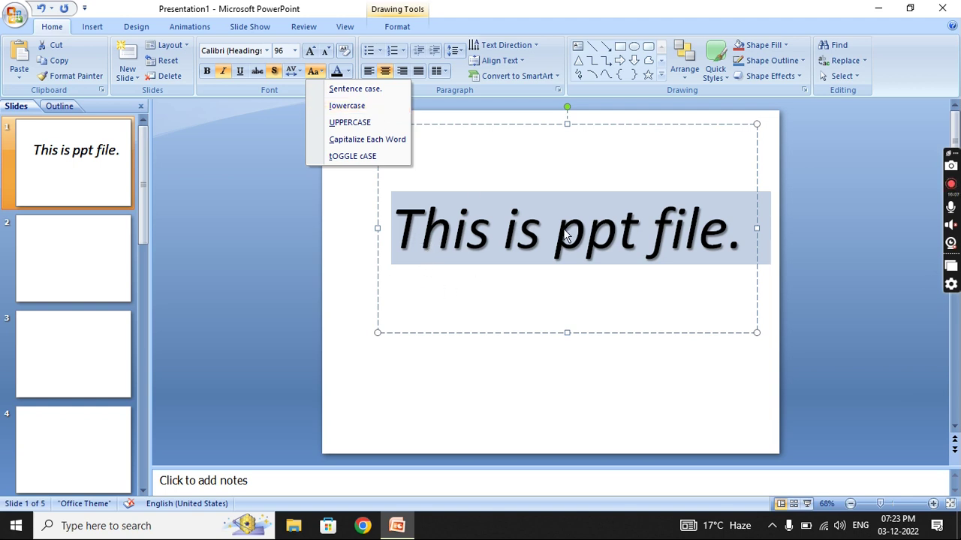
left_click(362, 109)
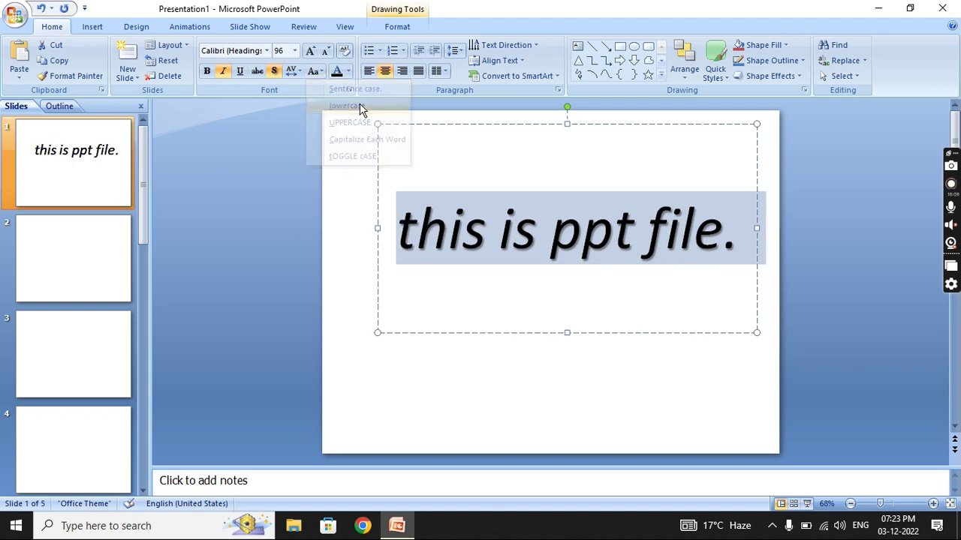
left_click(314, 71)
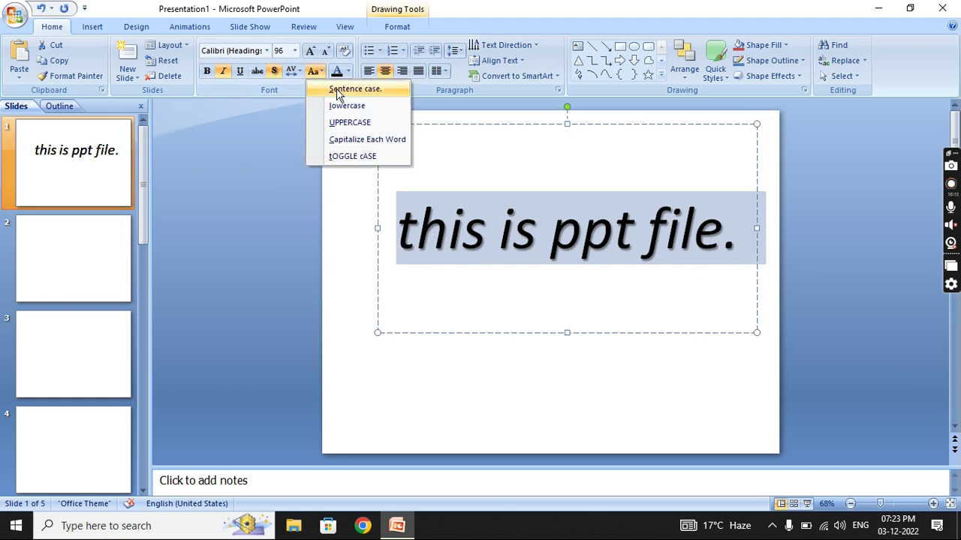
left_click(383, 128)
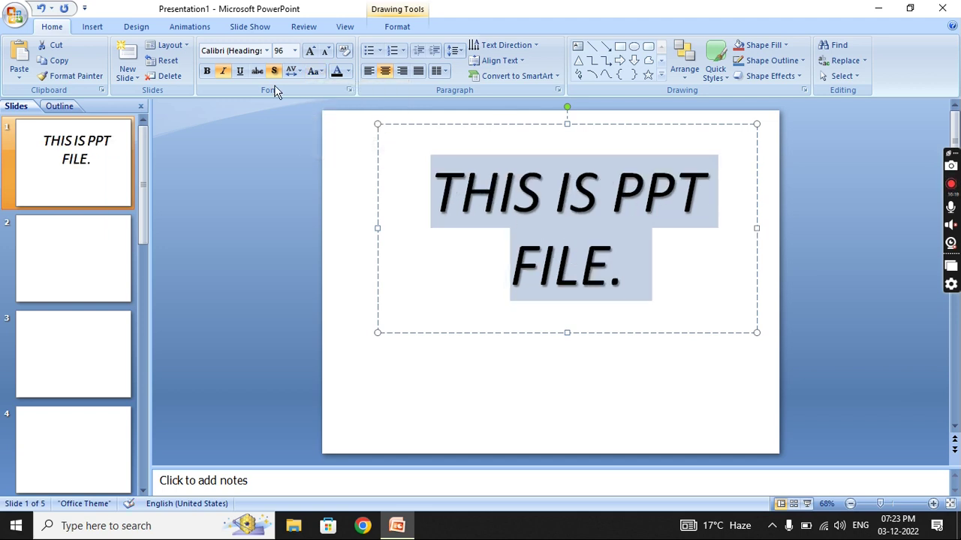
Apply Capitalize Each Word and tOGGLE cASE, then return the title to Sentence case.
left_click(314, 71)
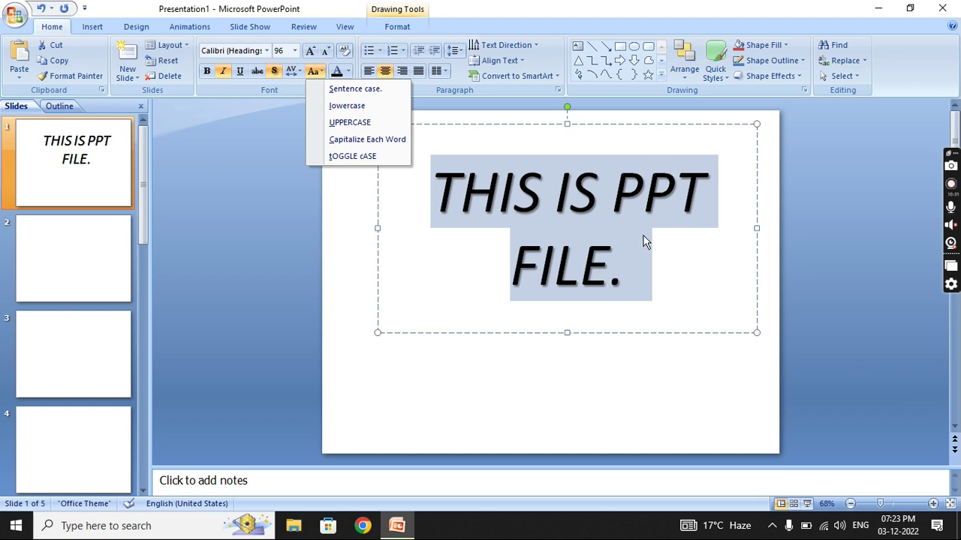
left_click(367, 140)
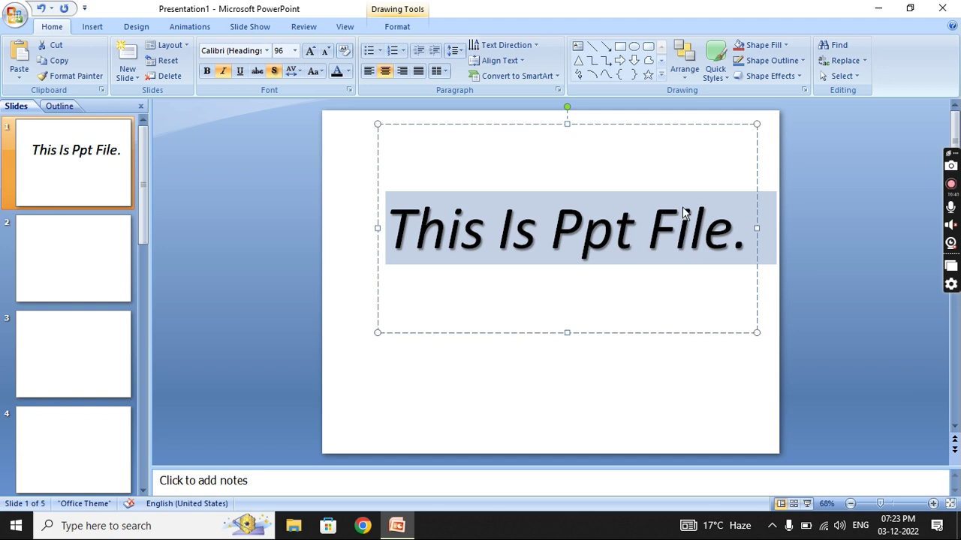
left_click(321, 73)
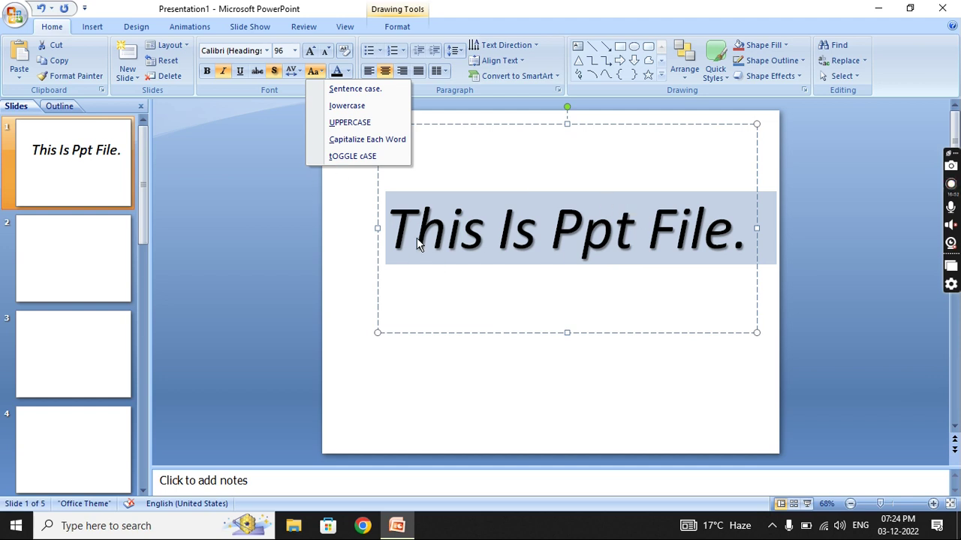
left_click(353, 158)
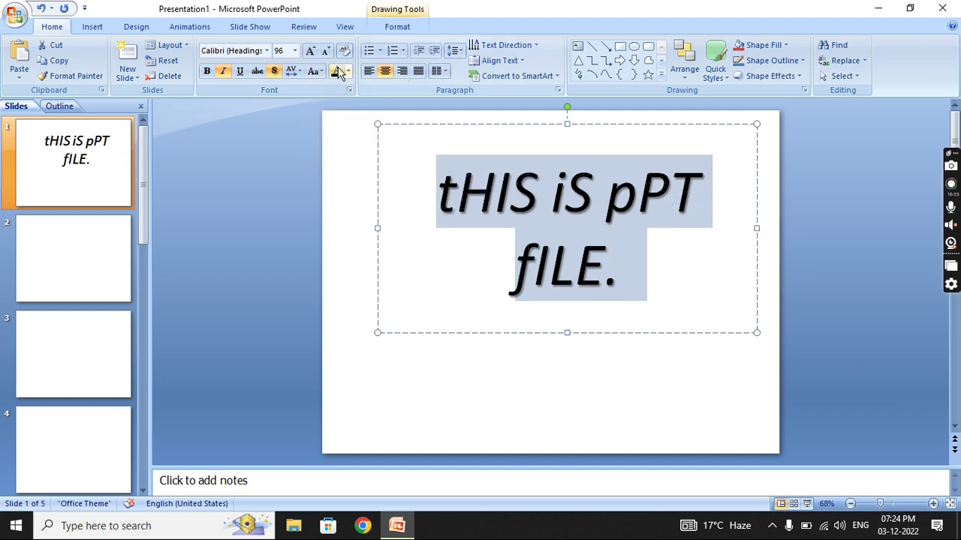
left_click(313, 72)
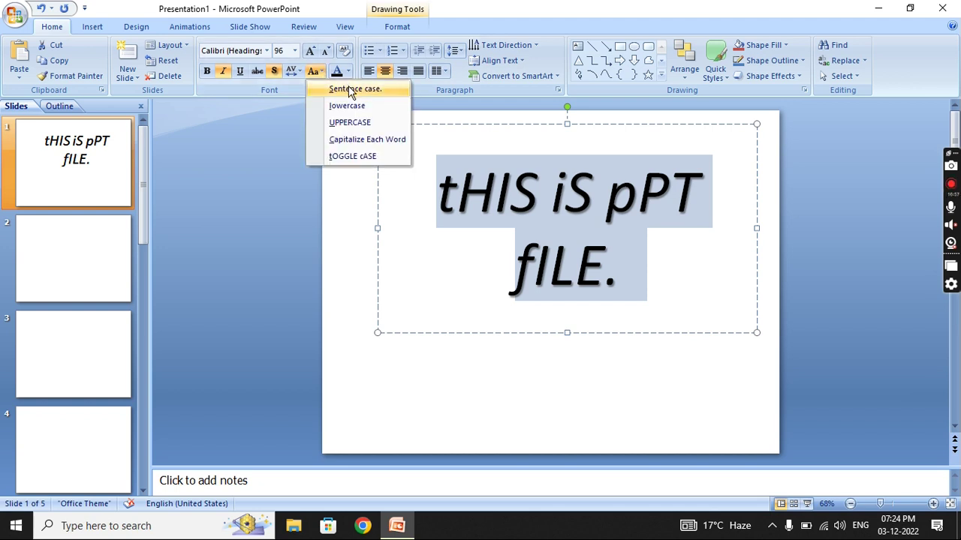
left_click(351, 91)
Uppercase 'ppt' so the title reads 'This is PPT file.', then select the whole line for recolouring.
left_click(590, 258)
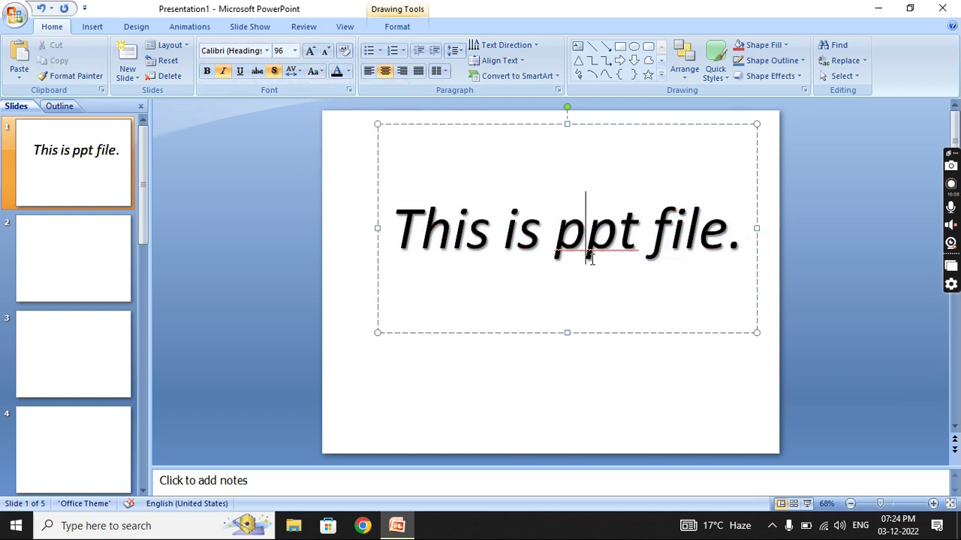
key("Left")
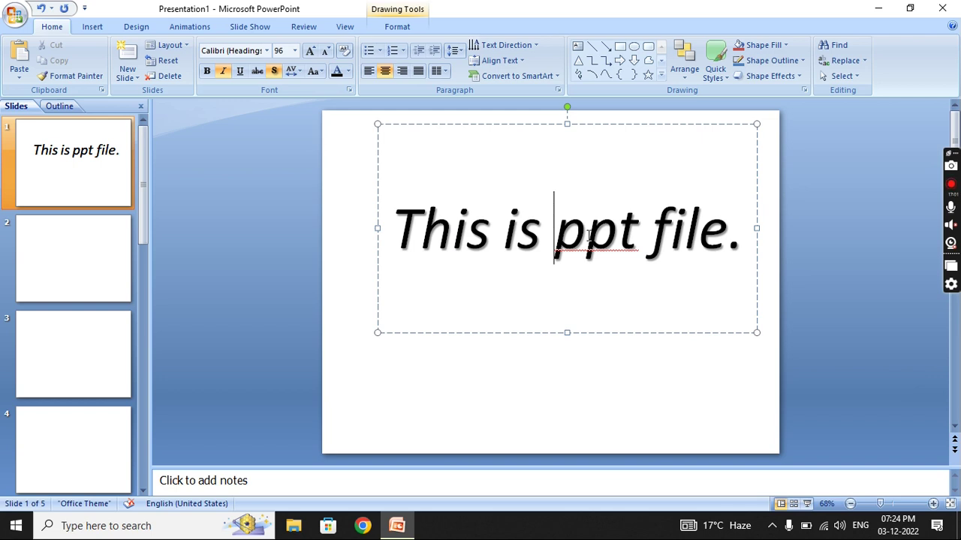
key("shift+Right")
key("shift+Right")
key("shift+Right")
left_click(315, 72)
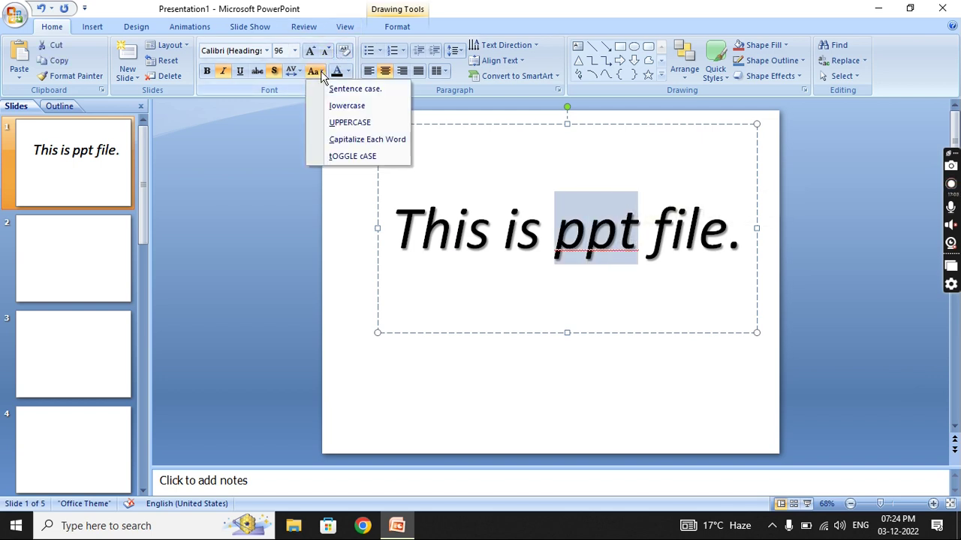
left_click(388, 123)
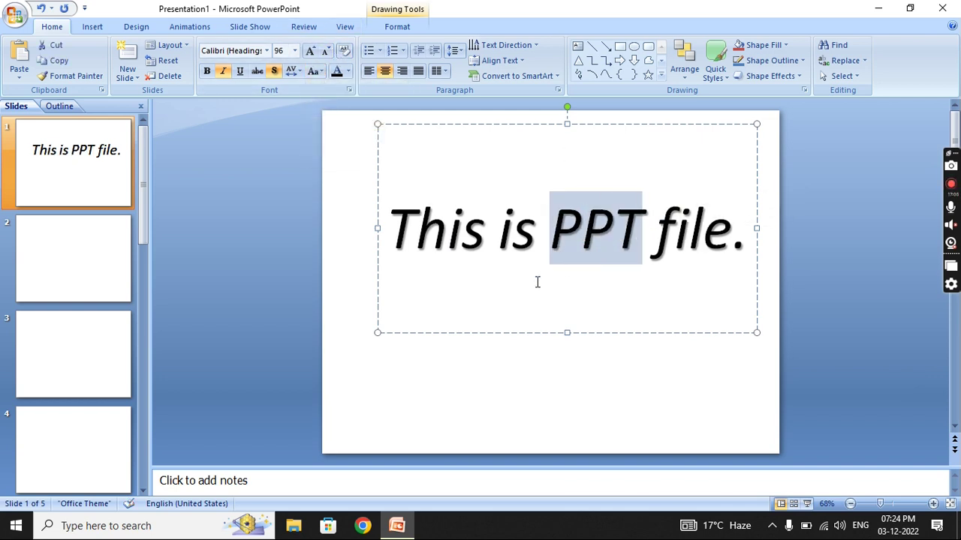
key("End")
left_click_drag(389, 230, 861, 268)
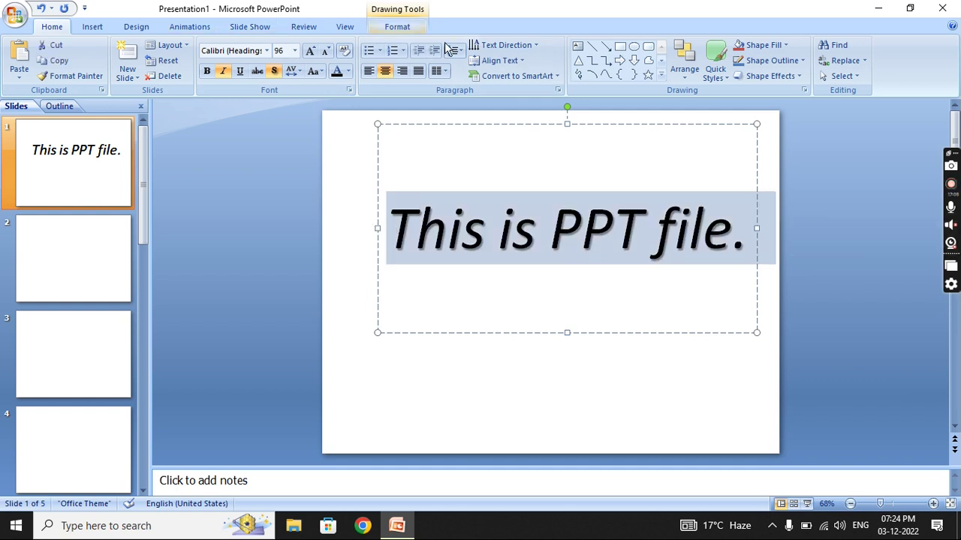
left_click(348, 71)
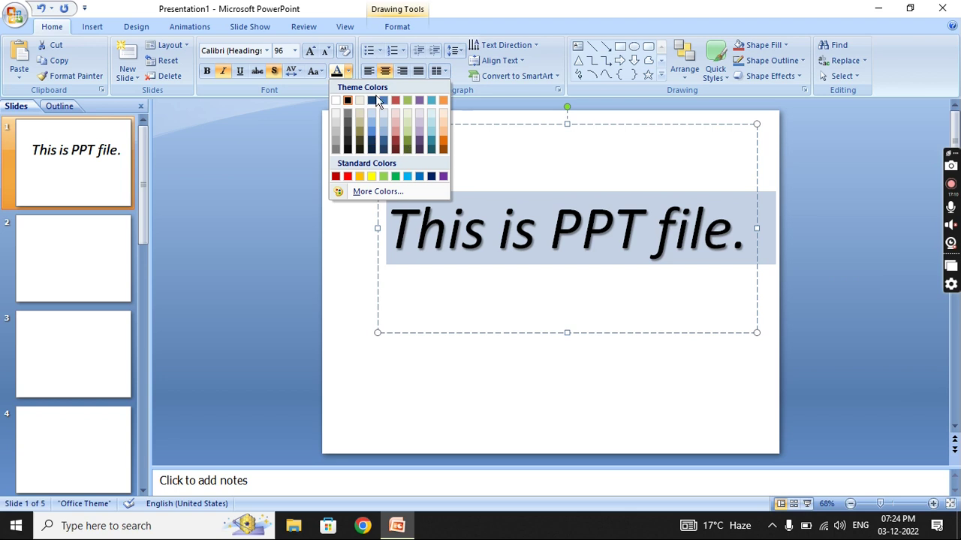
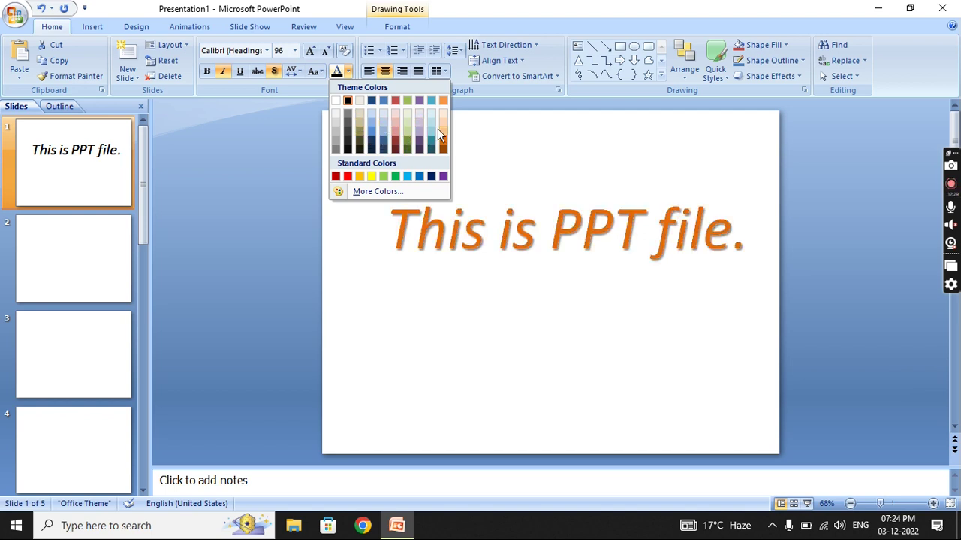
Colour the title 'This is PPT file.' a custom yellow-green (RGB 189, 204, 0) via More Colors.
left_click(373, 193)
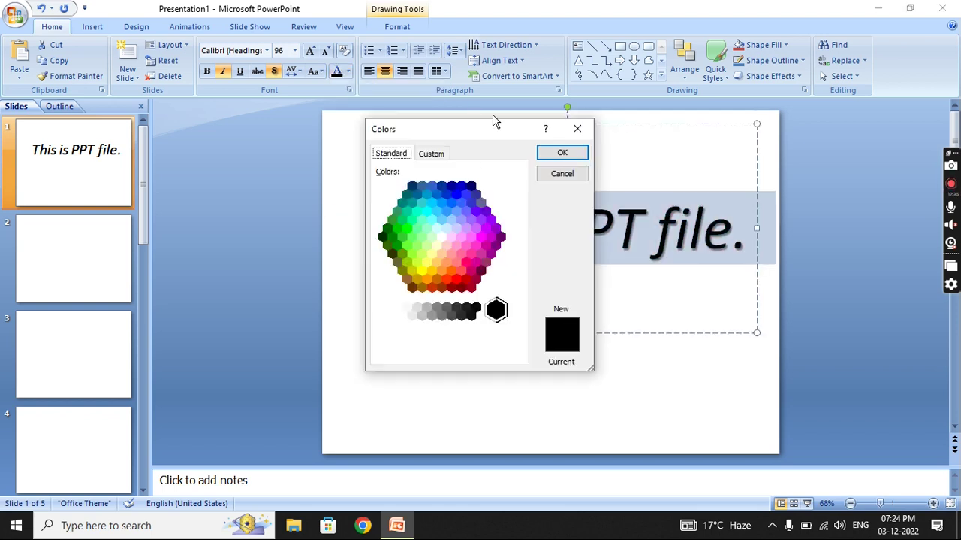
left_click_drag(494, 135, 338, 48)
left_click(277, 66)
left_click(279, 154)
left_click_drag(229, 142, 220, 97)
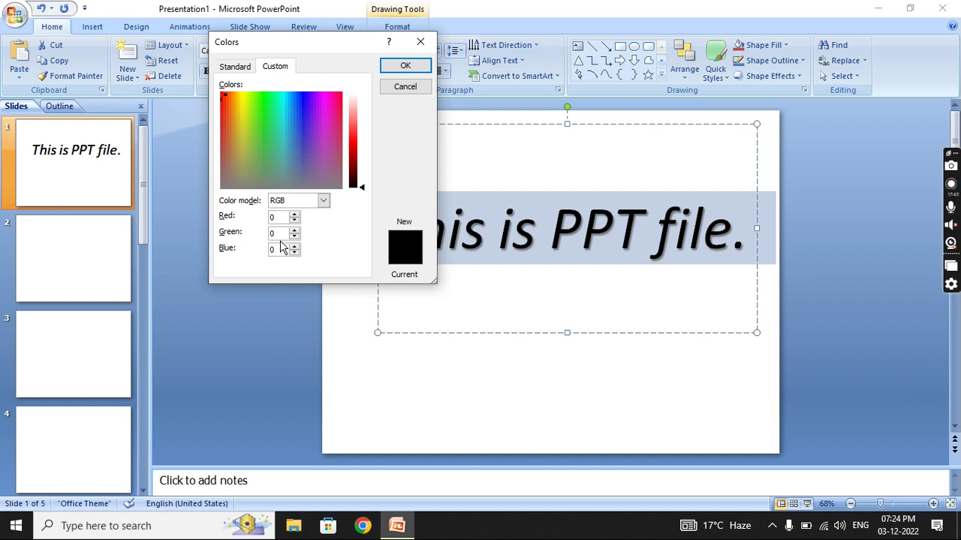
left_click_drag(222, 98, 242, 165)
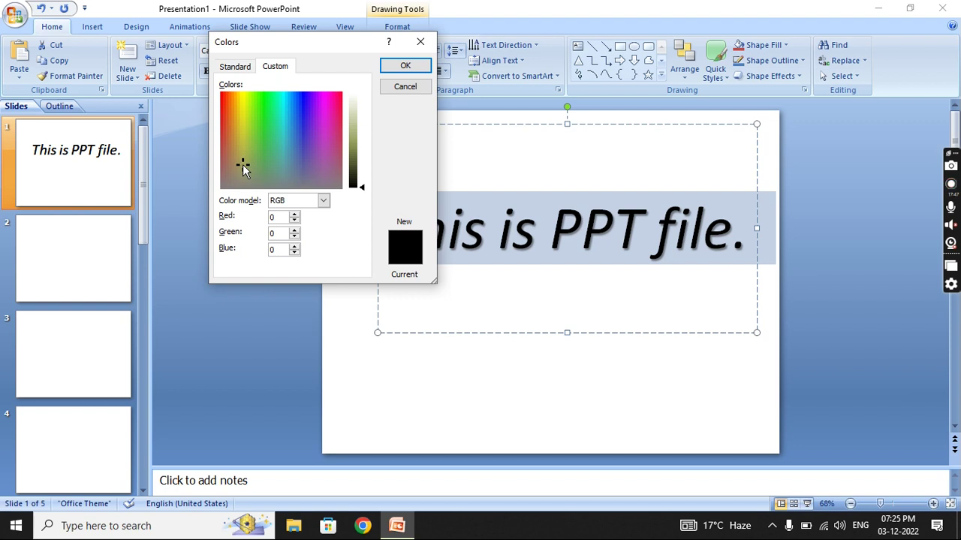
left_click_drag(361, 188, 360, 151)
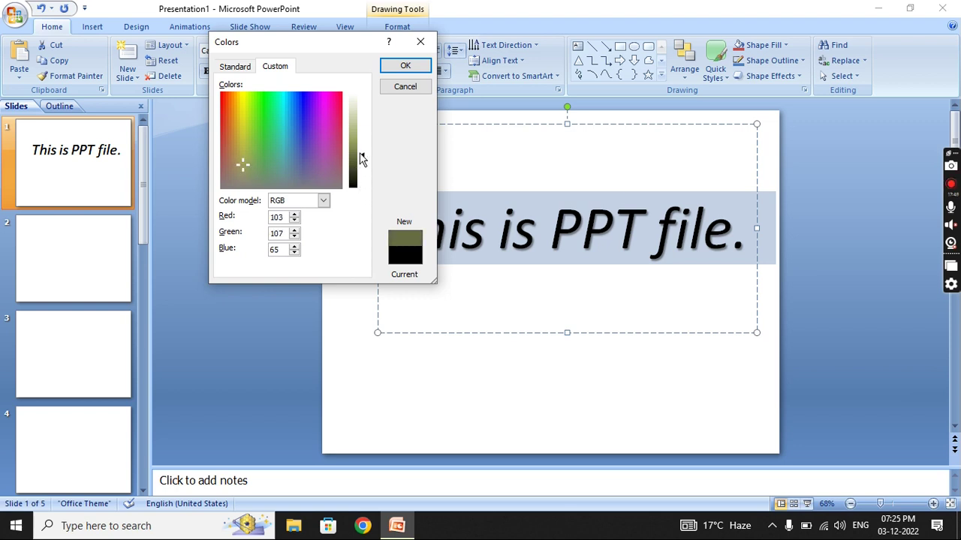
left_click_drag(242, 156, 272, 143)
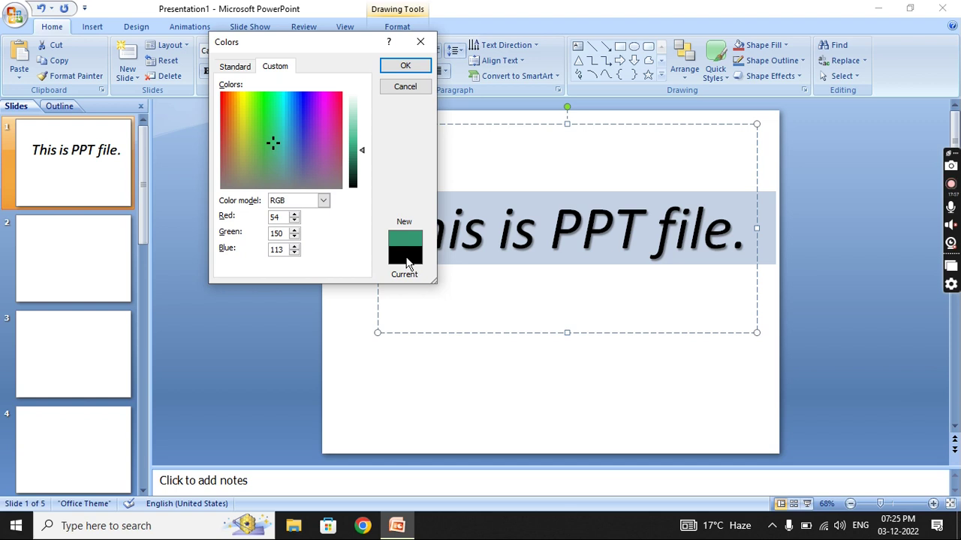
left_click_drag(272, 142, 343, 133)
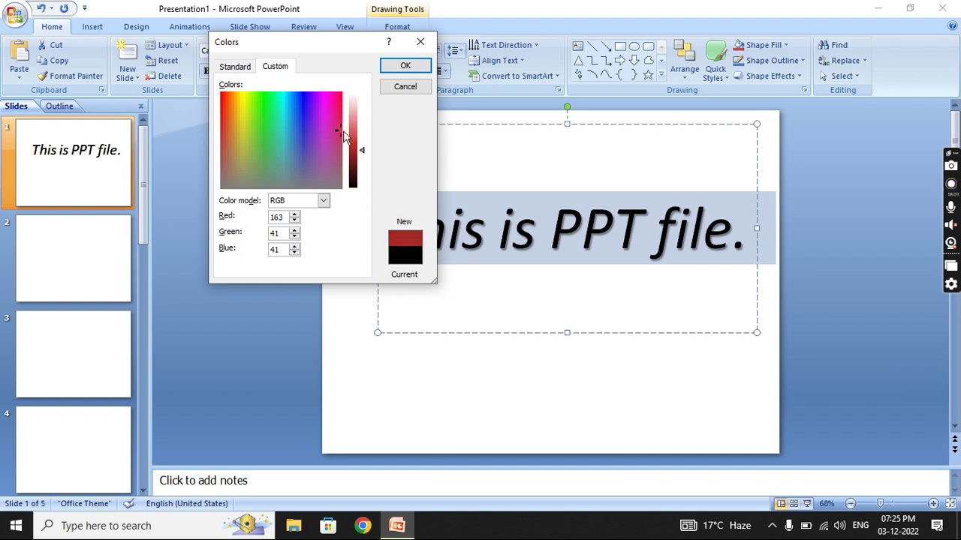
mouse_move(343, 132)
left_mouse_down()
mouse_move(298, 154)
mouse_move(325, 121)
mouse_move(307, 96)
mouse_move(284, 93)
mouse_move(244, 132)
mouse_move(236, 182)
mouse_move(225, 178)
mouse_move(287, 176)
mouse_move(292, 132)
mouse_move(334, 107)
mouse_move(331, 96)
mouse_move(222, 99)
mouse_move(241, 93)
left_mouse_up()
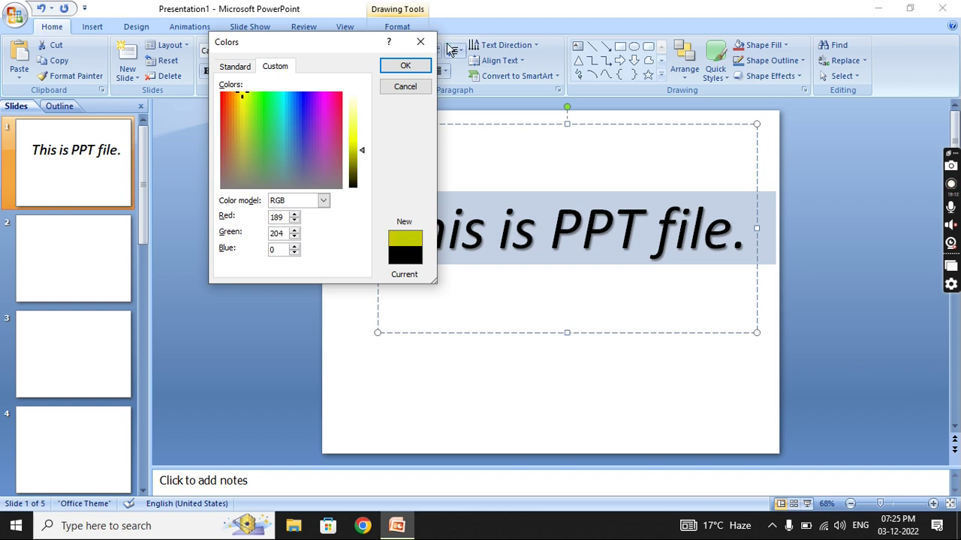
left_click(420, 69)
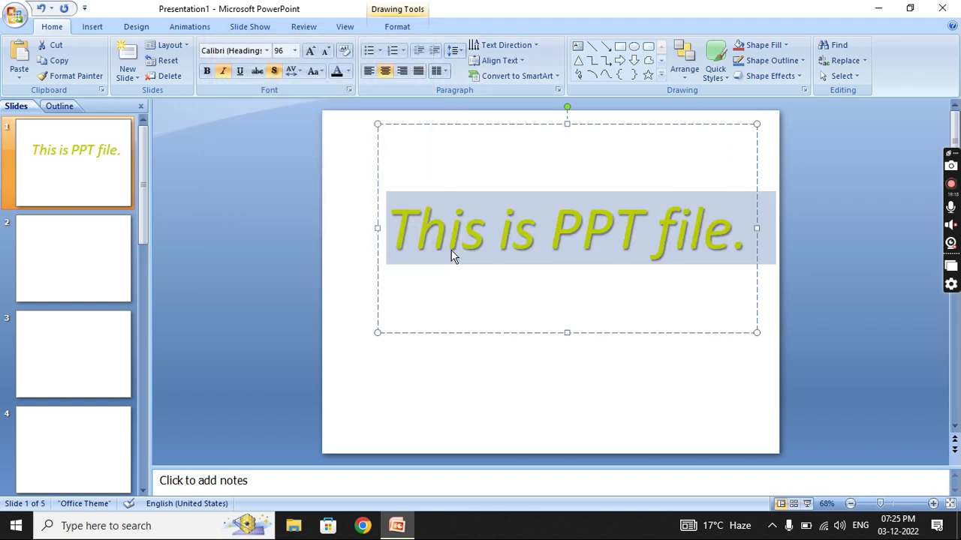
left_click(348, 71)
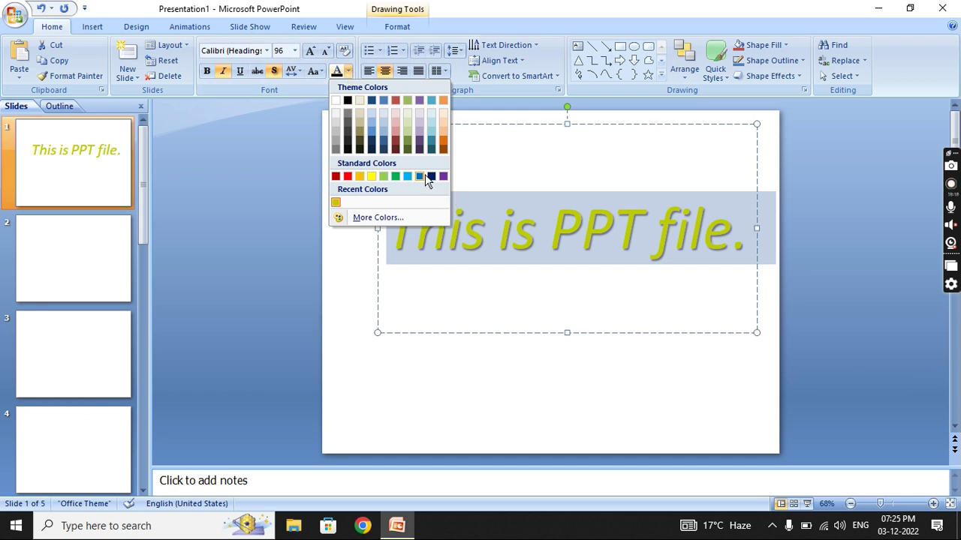
Delete the title text from slide 1's title box.
left_click(270, 90)
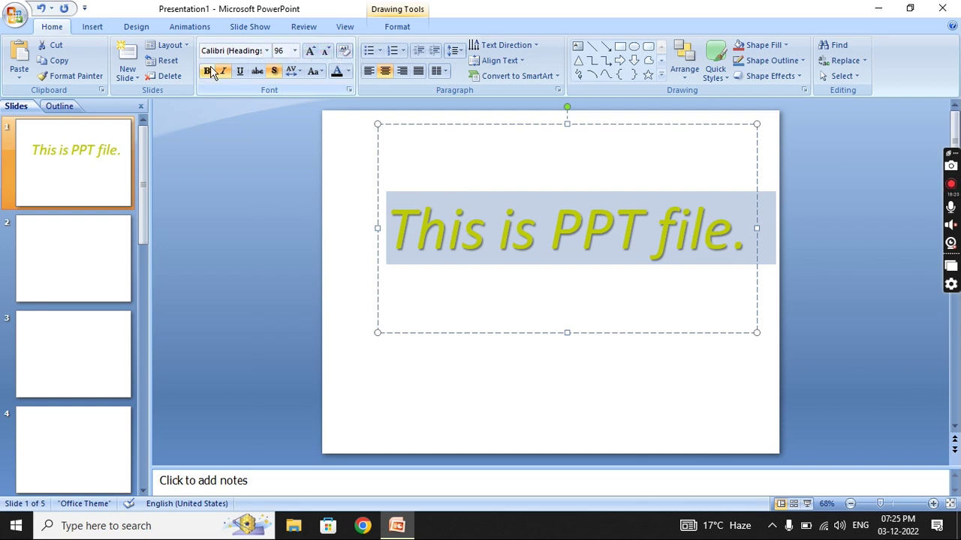
left_click(379, 50)
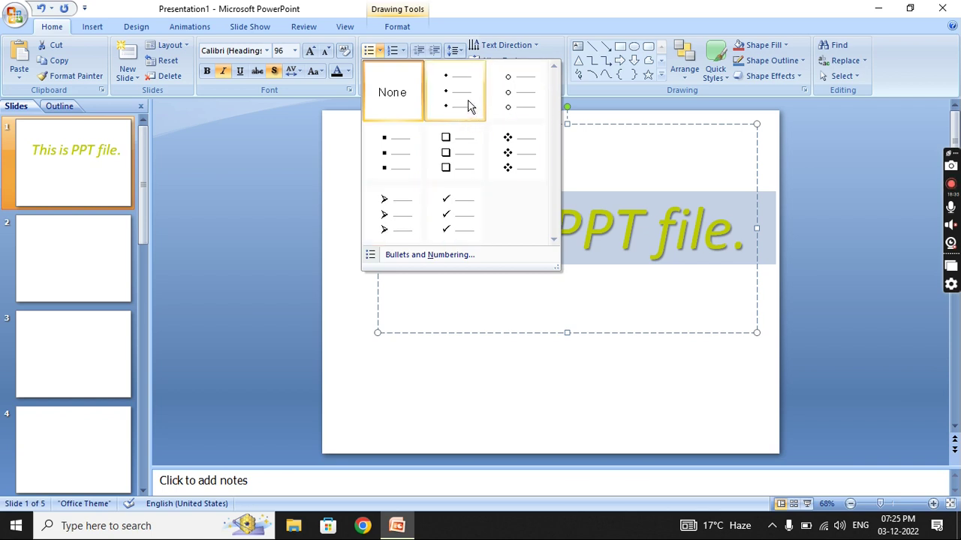
left_click(571, 246)
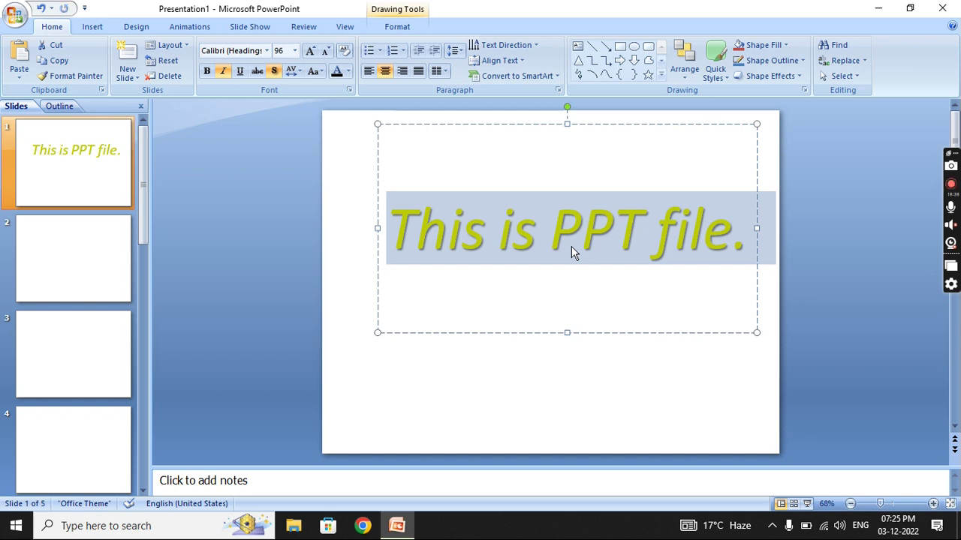
key("Delete")
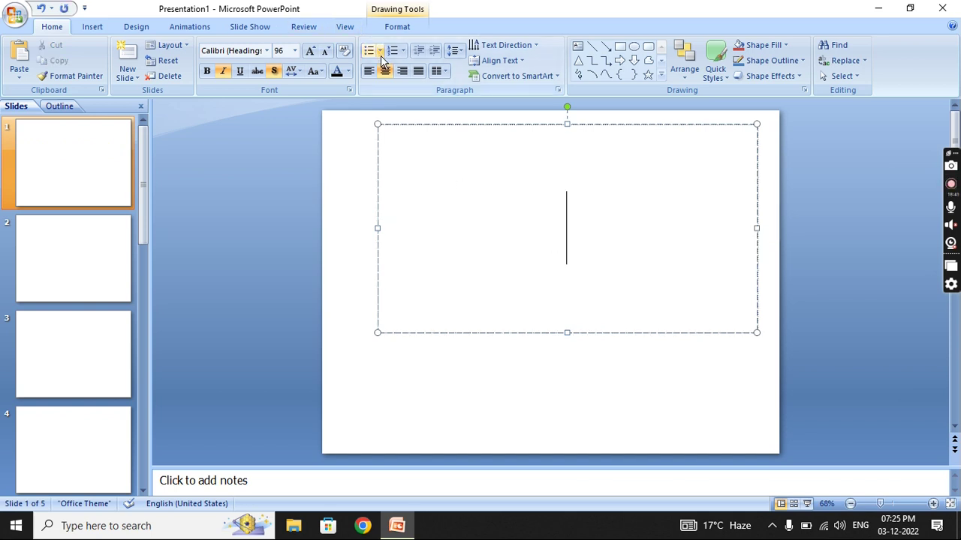
Start a black round-bullet list with 'list 1' and 'list', then remove the extra lines.
left_click(380, 53)
left_click(444, 94)
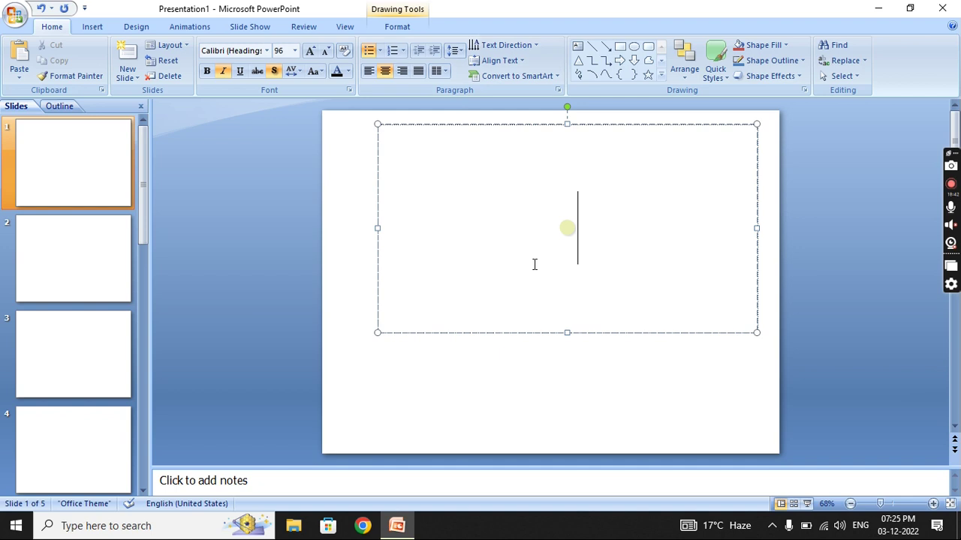
left_click(348, 72)
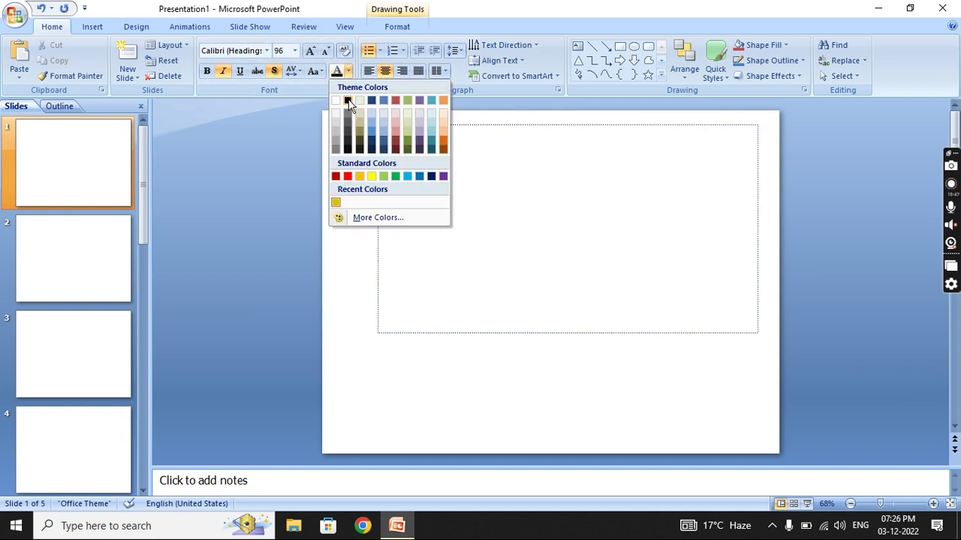
left_click(348, 101)
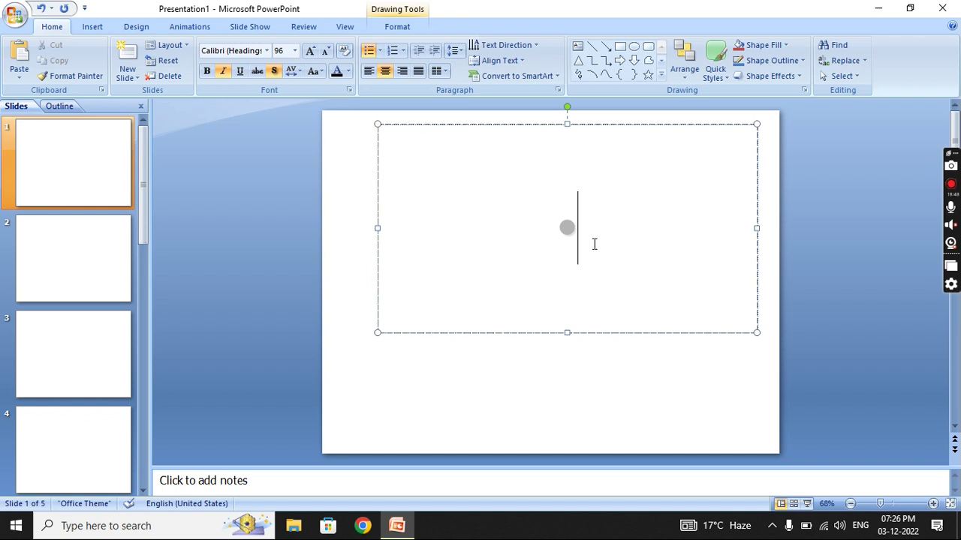
type("list ")
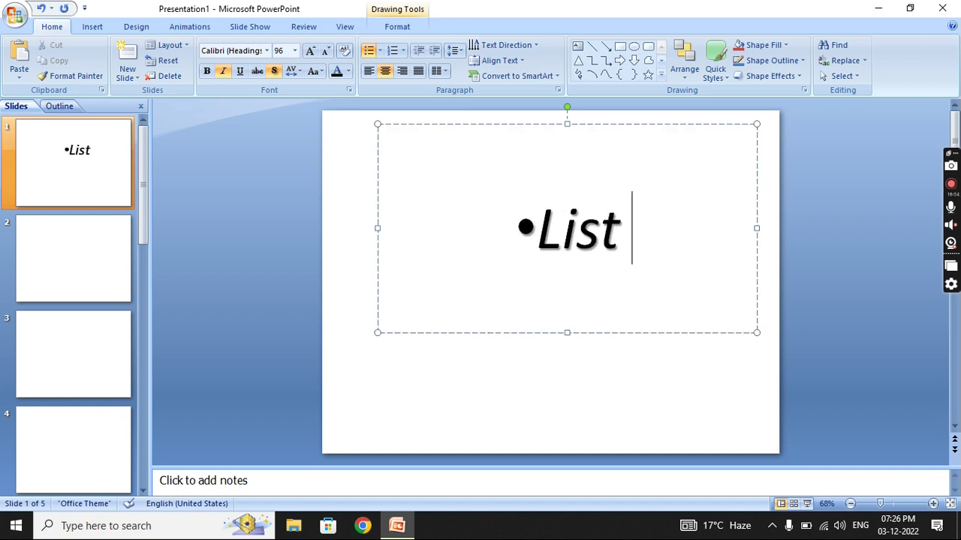
type("1")
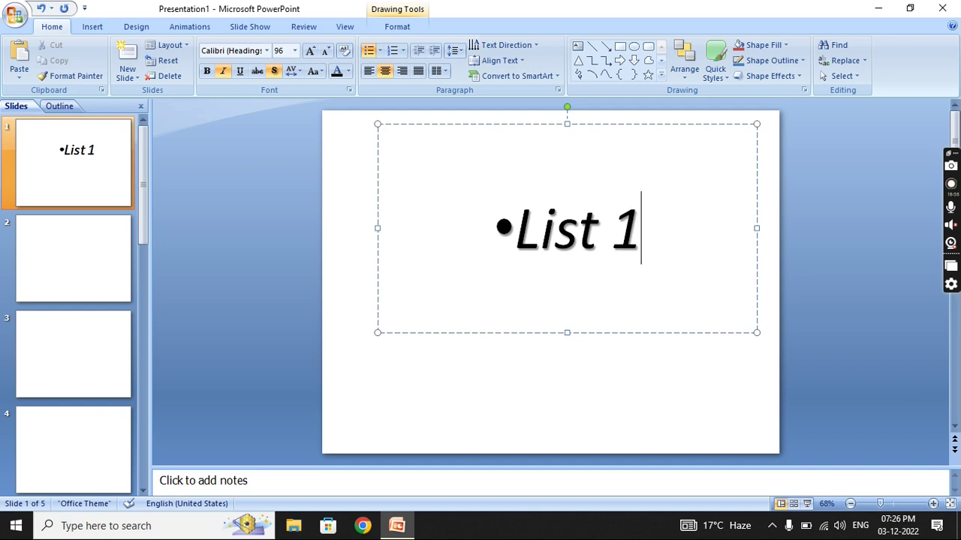
key("Return")
type("list")
key("Return")
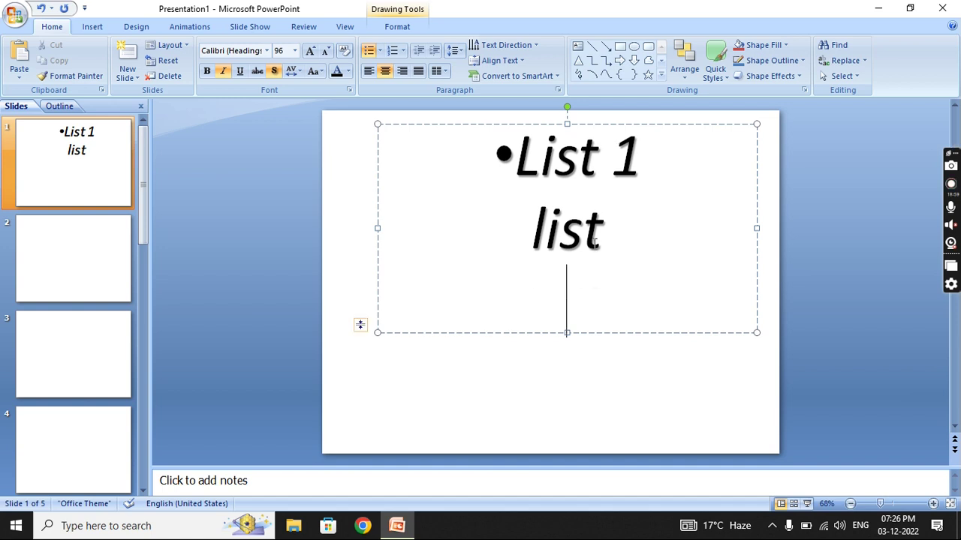
key("BackSpace")
key("BackSpace")
key("BackSpace")
key("BackSpace")
key("BackSpace")
key("BackSpace")
key("BackSpace")
key("BackSpace")
key("BackSpace")
key("BackSpace")
key("BackSpace")
key("BackSpace")
key("BackSpace")
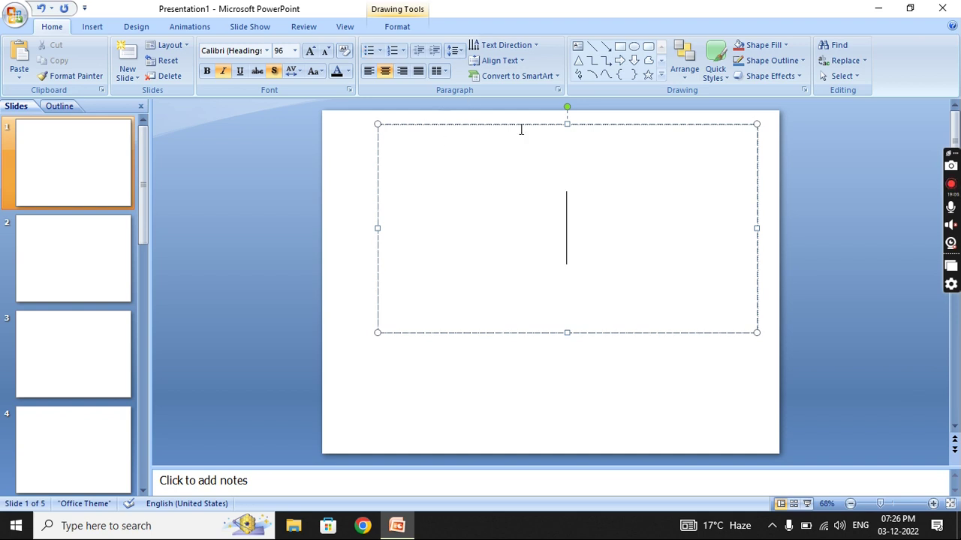
Insert a blank slide, then delete slide 1 and another unwanted slide.
left_click(98, 285)
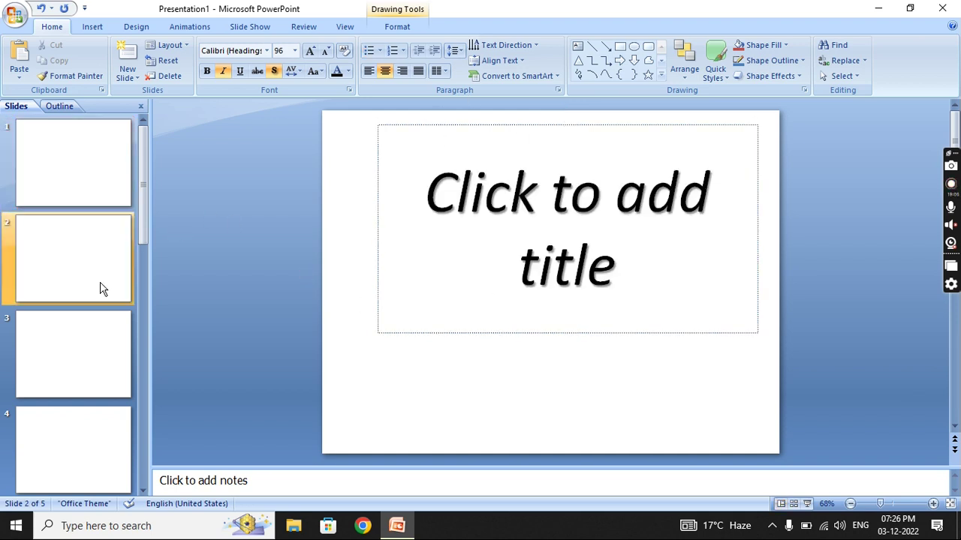
left_click(98, 174)
left_click(136, 77)
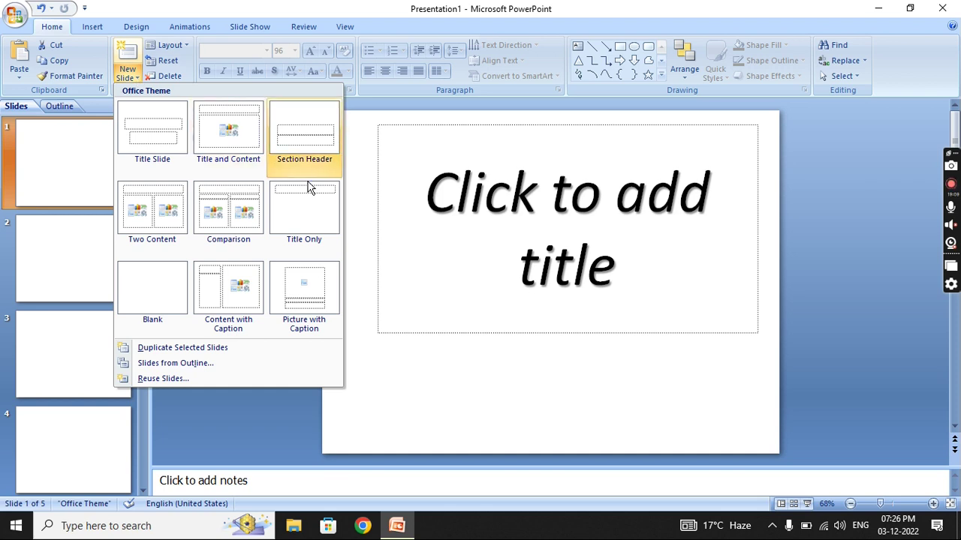
left_click(164, 290)
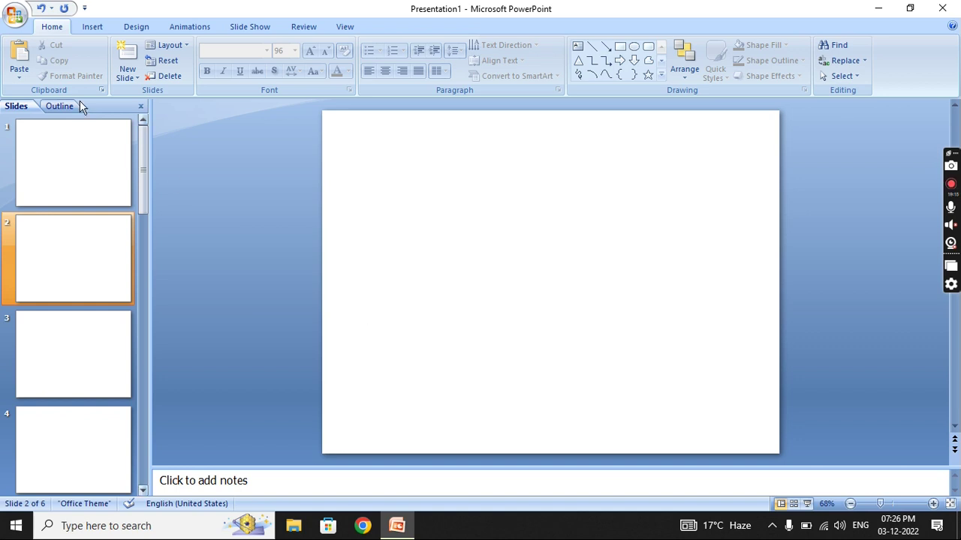
left_click(108, 161)
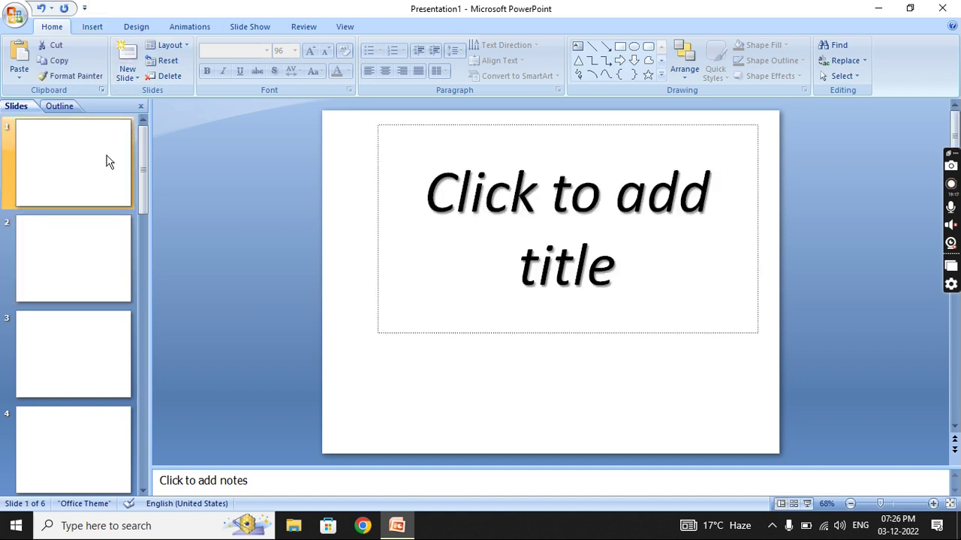
key("Delete")
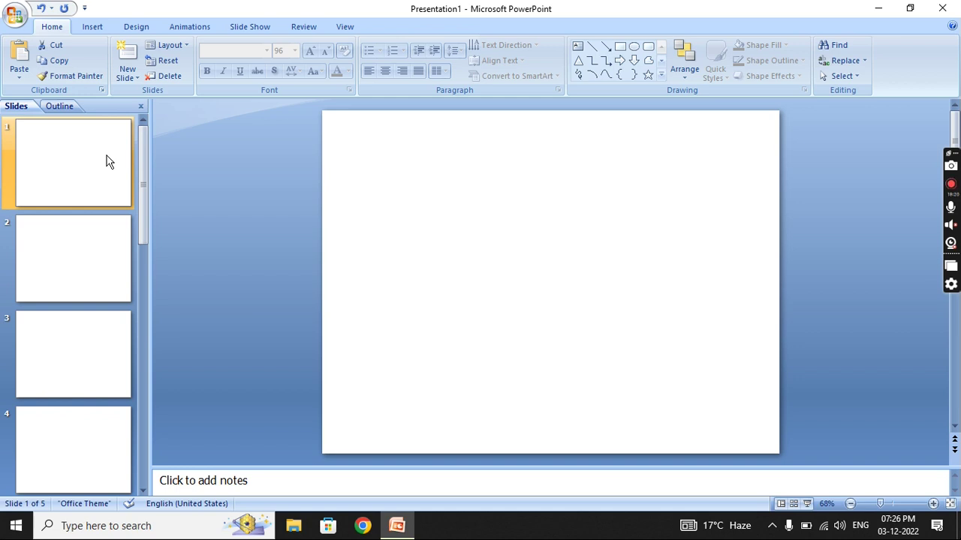
key("Delete")
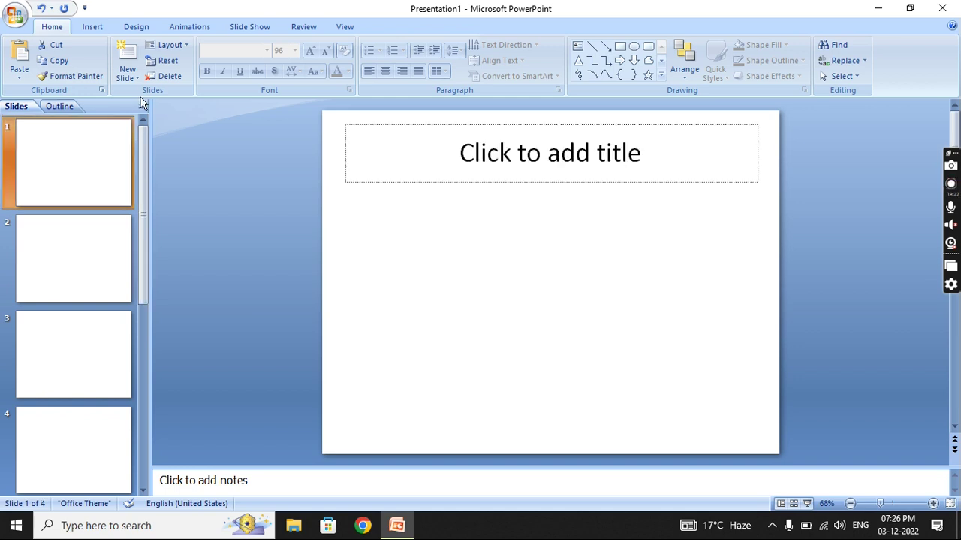
Add a Comparison-layout slide and start a new line in its left content area.
left_click(133, 77)
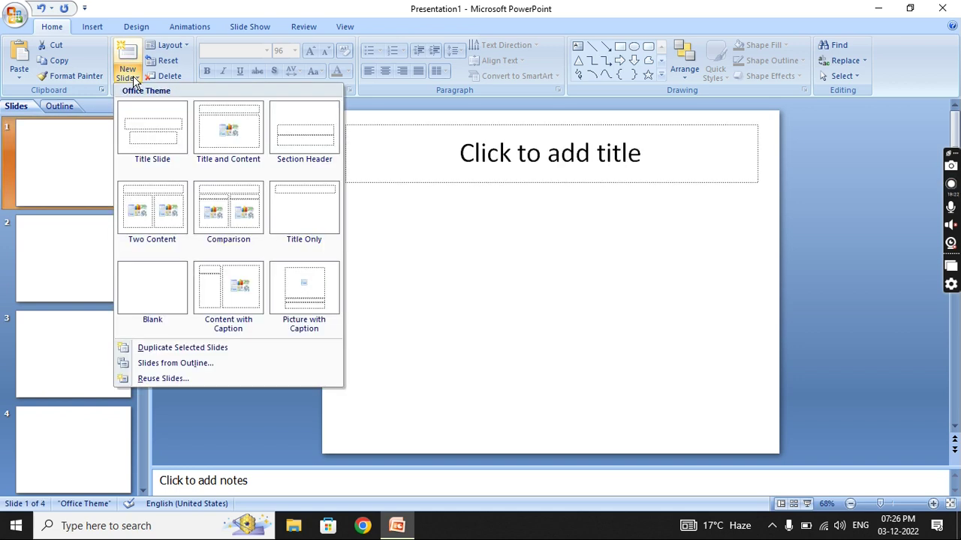
left_click(240, 238)
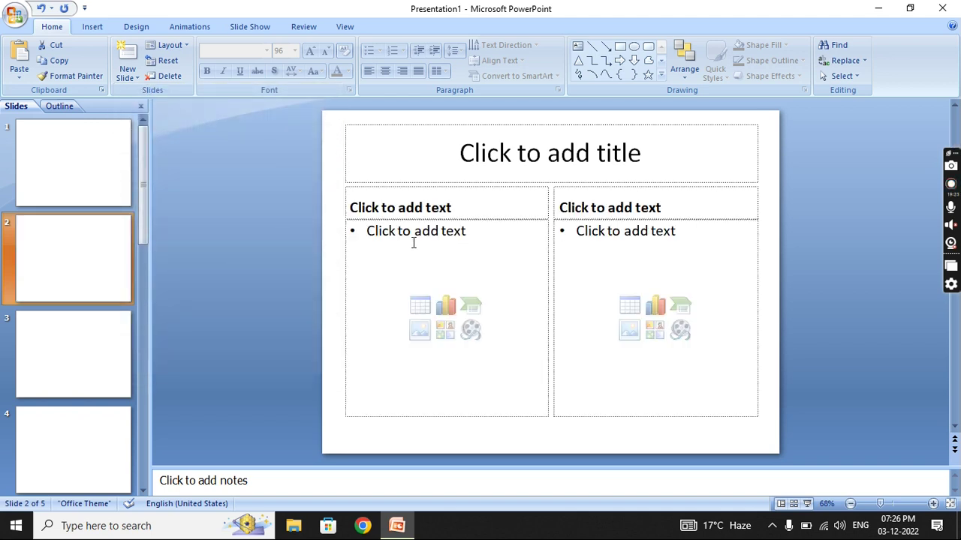
left_click(413, 243)
key("Return")
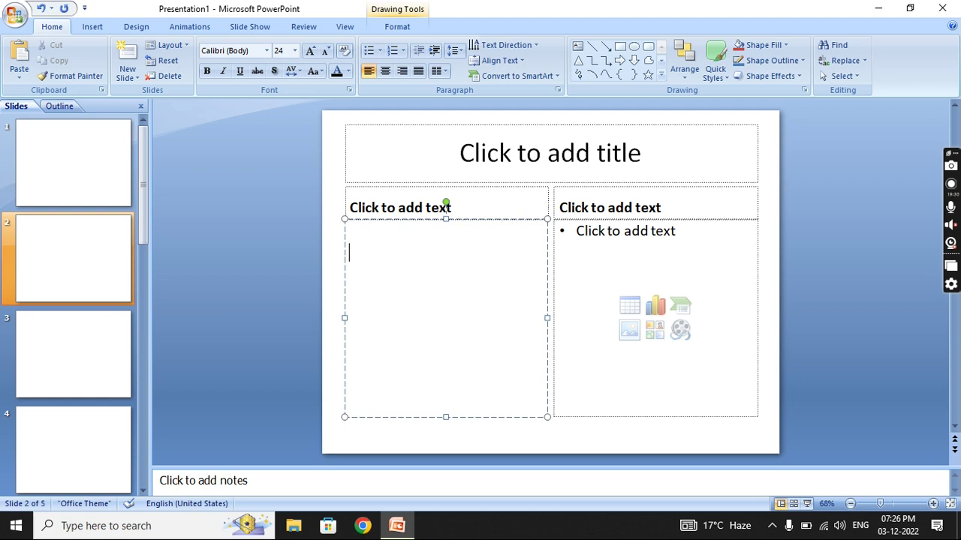
Type 'List 3' in the left content area and select all three list items.
key("BackSpace")
type("li")
type("t 1")
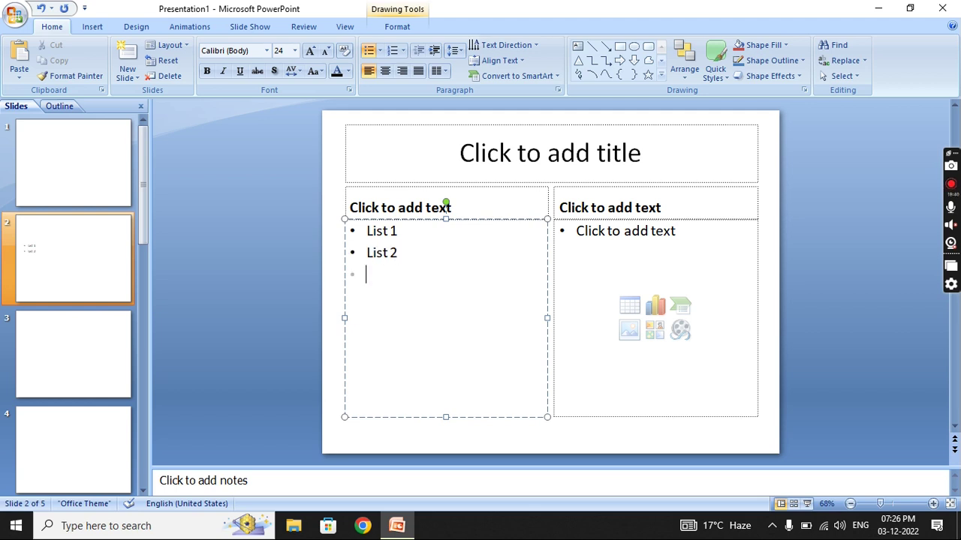
type(" t")
left_click(353, 232)
left_click_drag(420, 291, 368, 248)
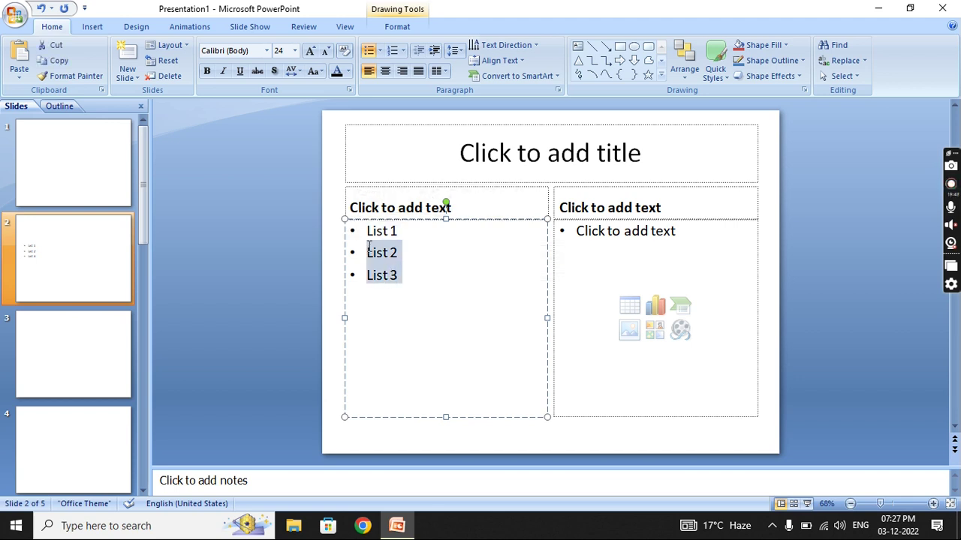
Try hollow square and diamond bullets, then number the list 1., 2., 3.
left_click(381, 53)
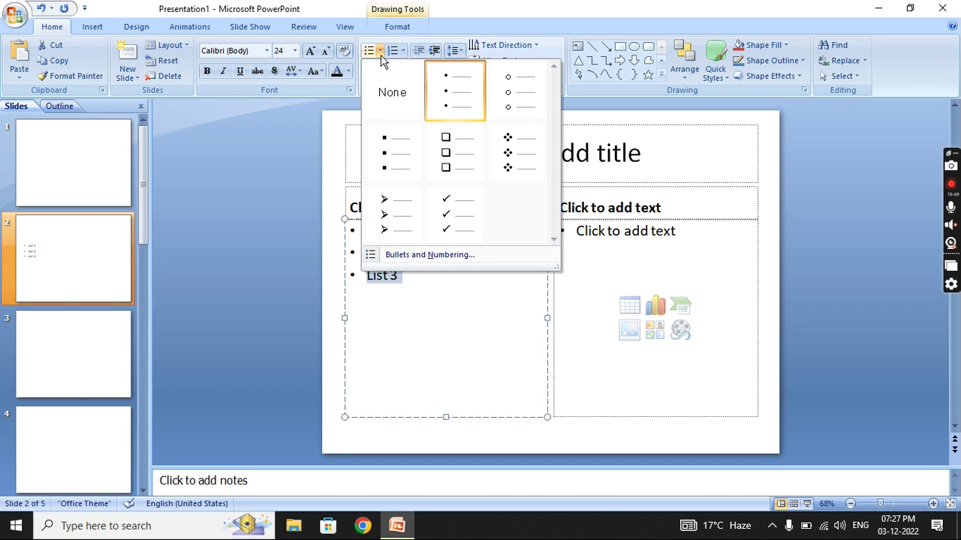
left_click(445, 146)
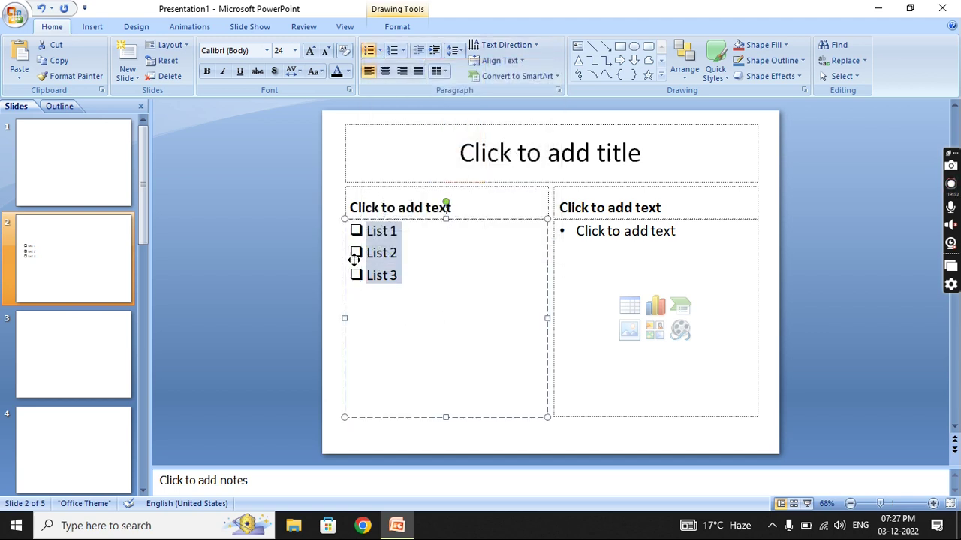
left_click(381, 53)
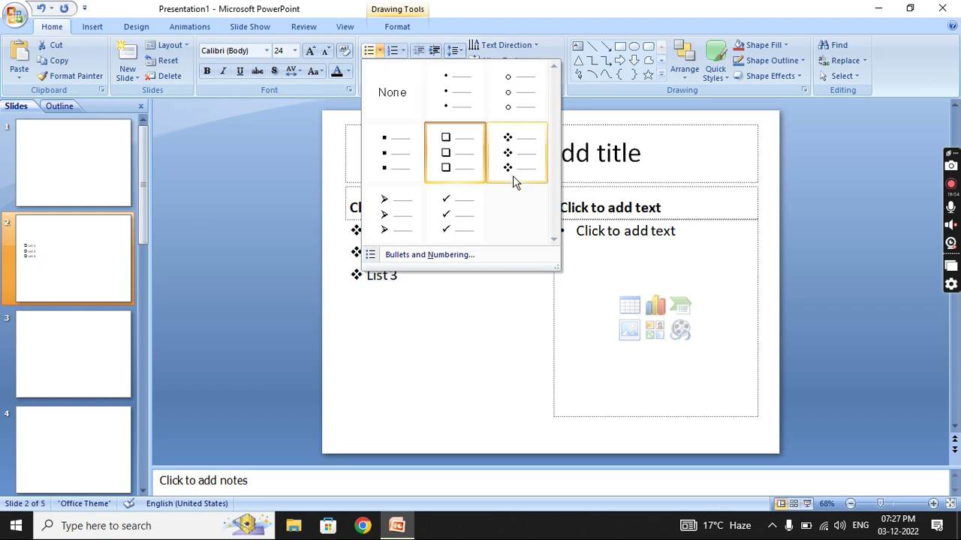
left_click(389, 49)
left_click(379, 51)
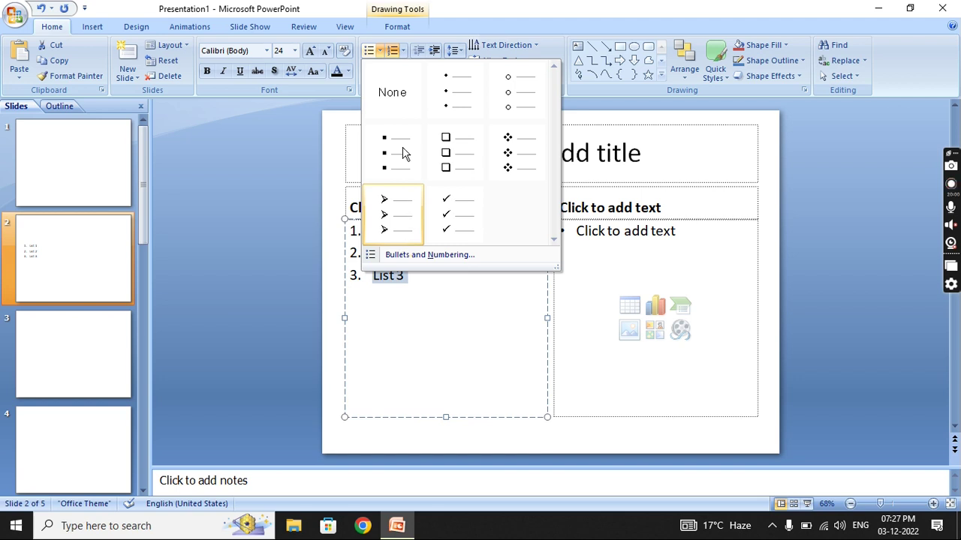
Indent the numbered list several levels deeper, then move it back toward its original indent.
left_click(403, 50)
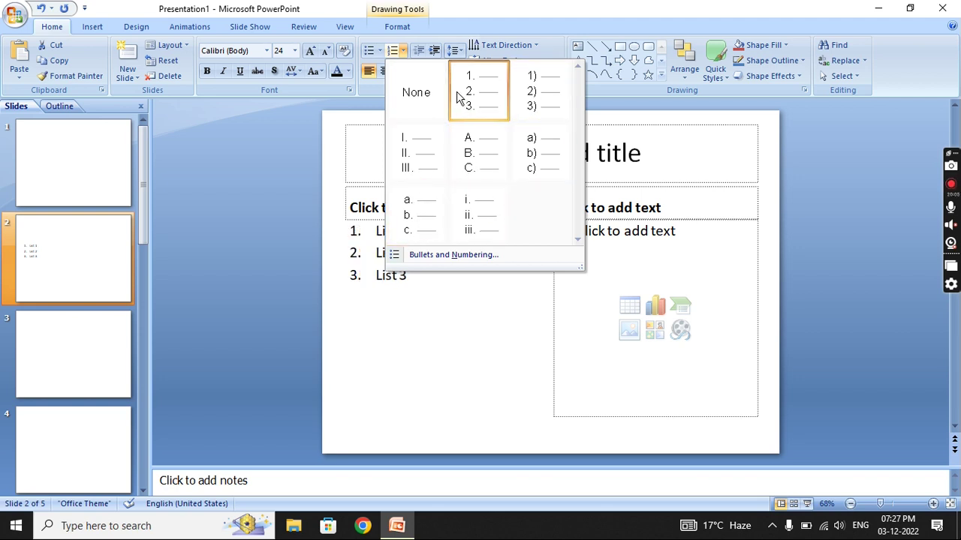
left_click(459, 319)
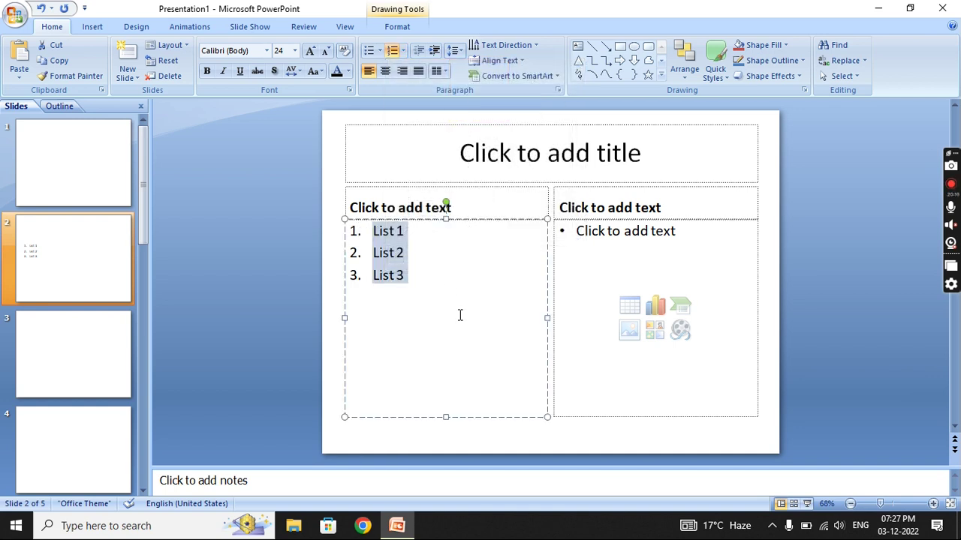
left_click(435, 51)
left_click(434, 51)
left_click(435, 50)
left_click(434, 50)
left_click(435, 50)
left_click(435, 50)
left_click(419, 51)
left_click(420, 51)
left_click(420, 51)
left_click(419, 51)
left_click(419, 51)
left_click(419, 51)
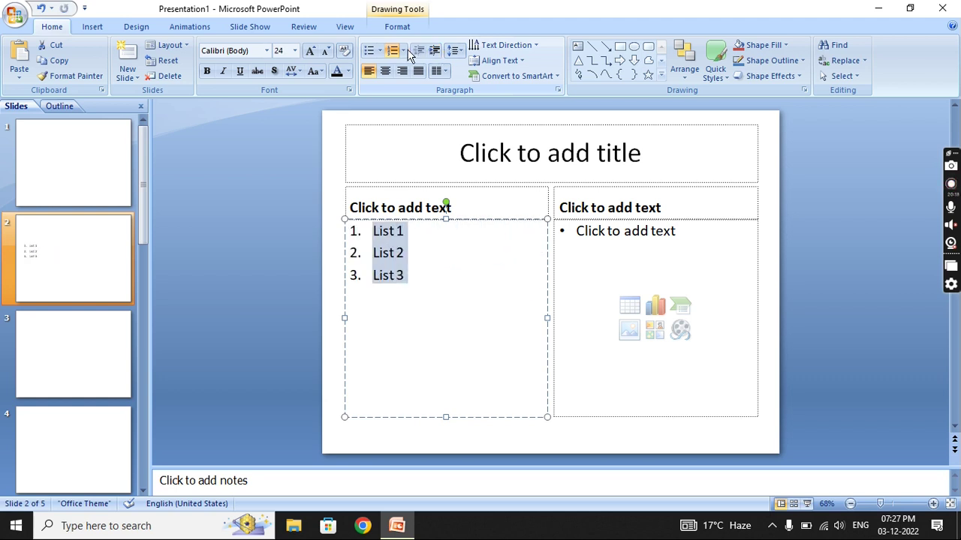
Try 3.0 and 1.5 line spacing on the list, then set it to 1.0.
left_click(454, 51)
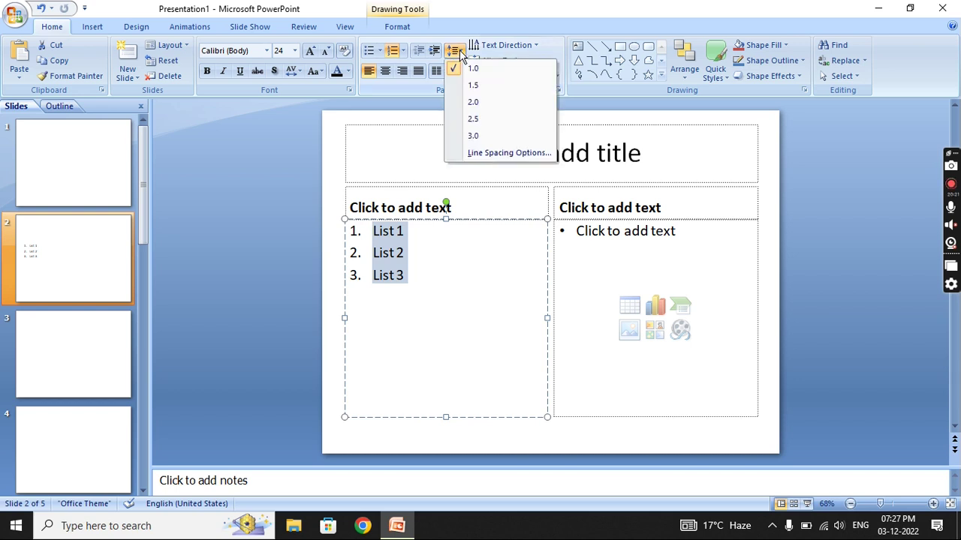
left_click(478, 136)
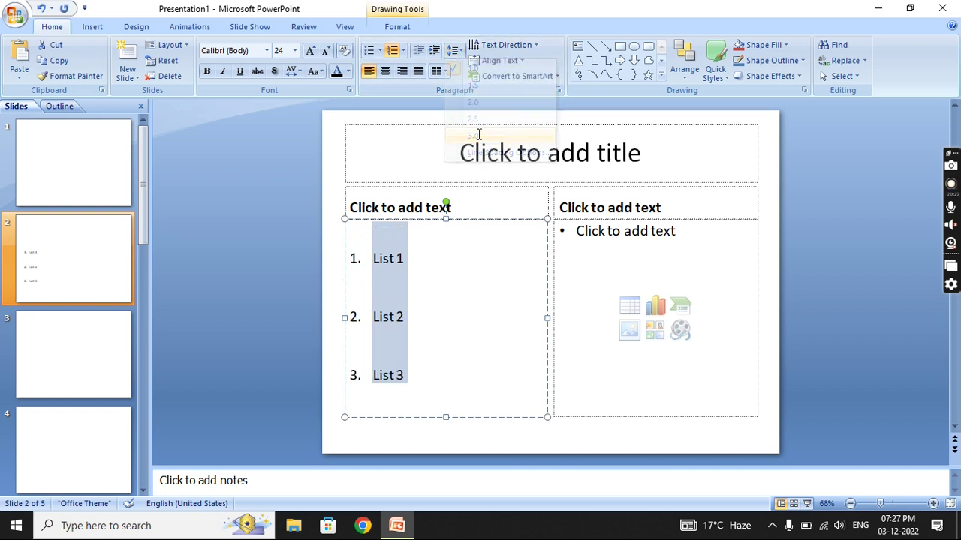
left_click(454, 54)
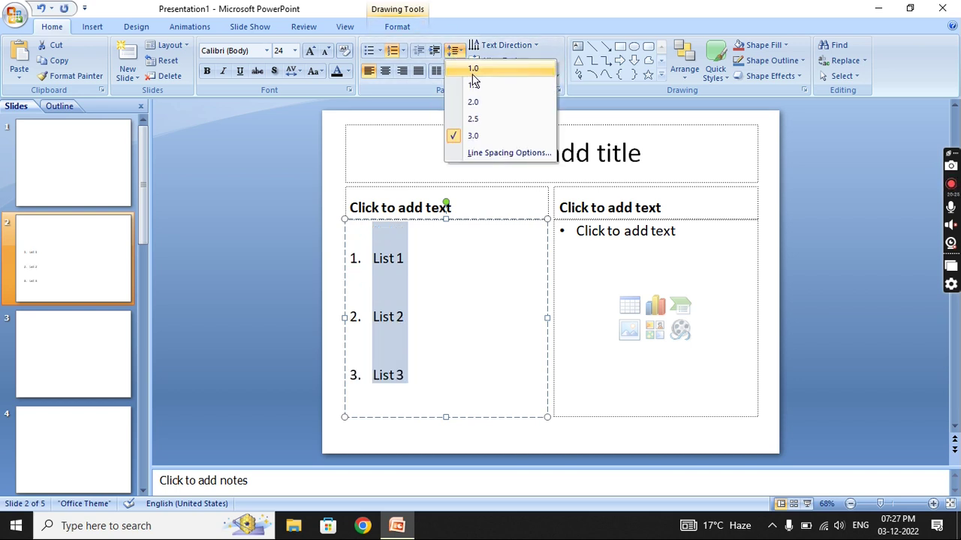
left_click(484, 90)
left_click(453, 50)
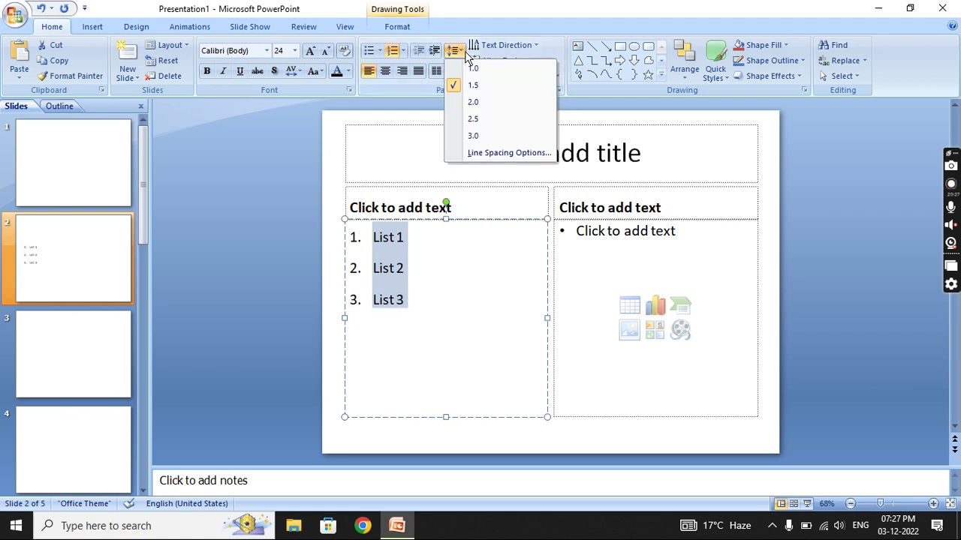
left_click(473, 67)
left_click(454, 50)
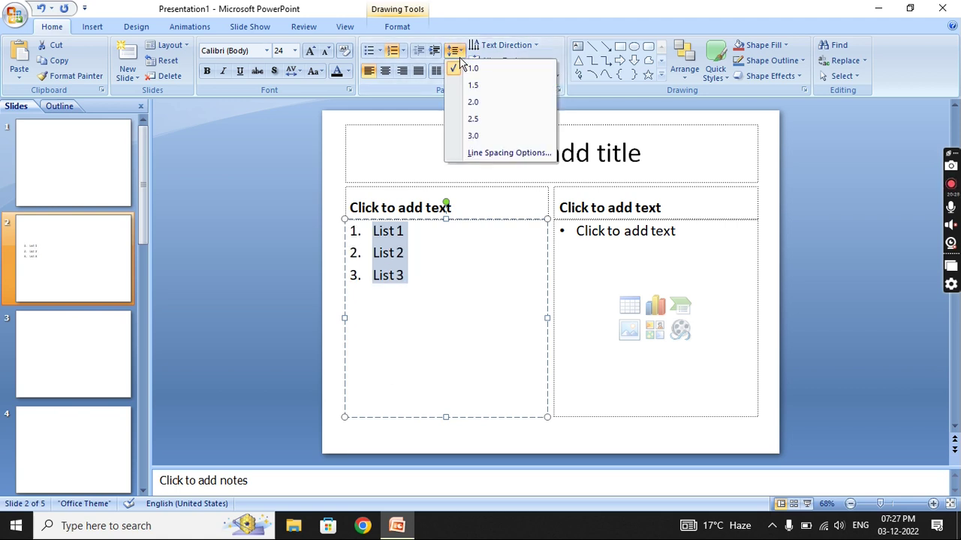
left_click(482, 72)
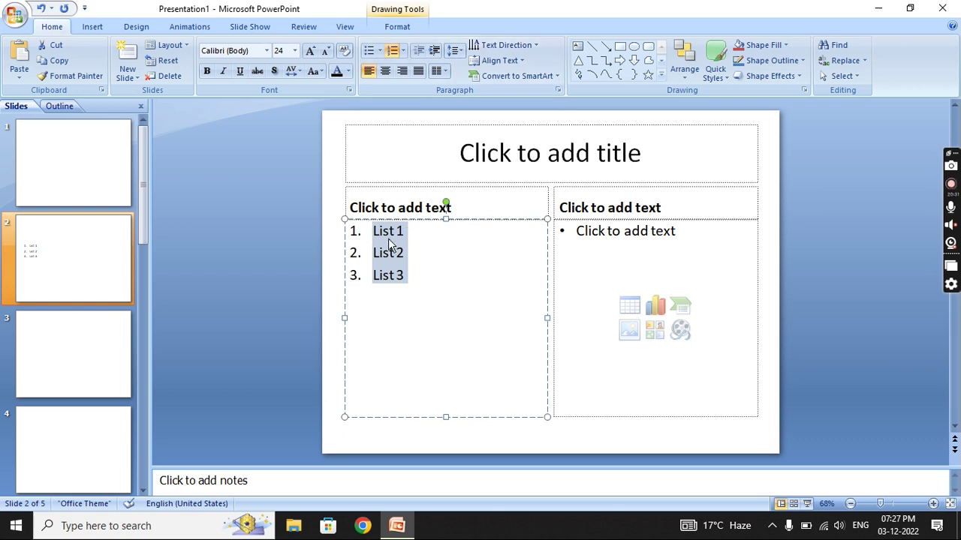
scroll(400, 239, "up", 10, "ctrl")
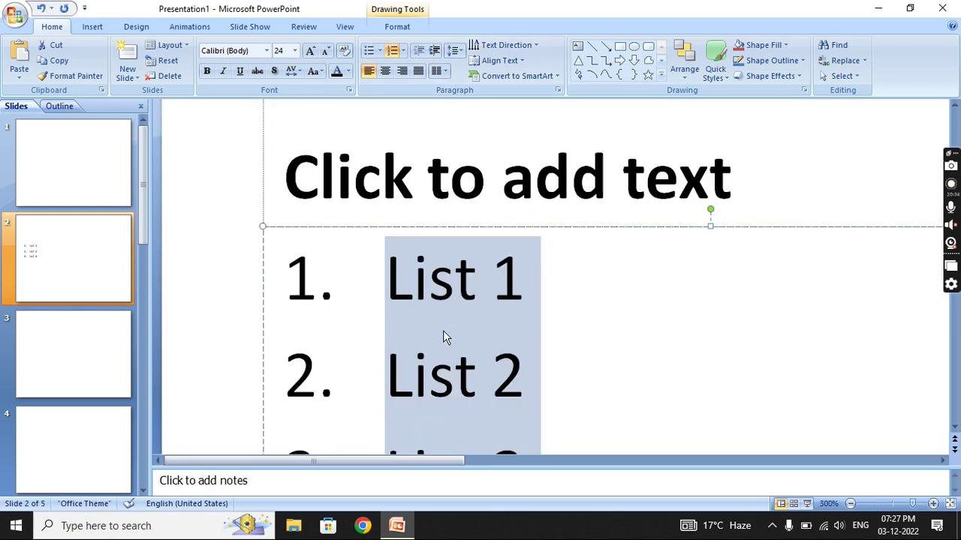
Try 2.0 and 3.0 line spacing, then return the list to 1.0.
left_click(453, 50)
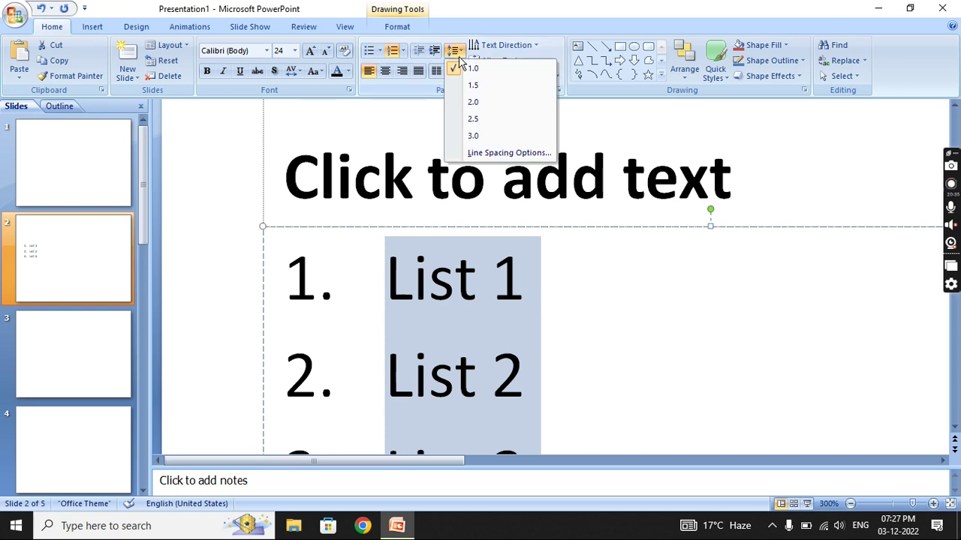
left_click(492, 109)
scroll(472, 347, "down", 3)
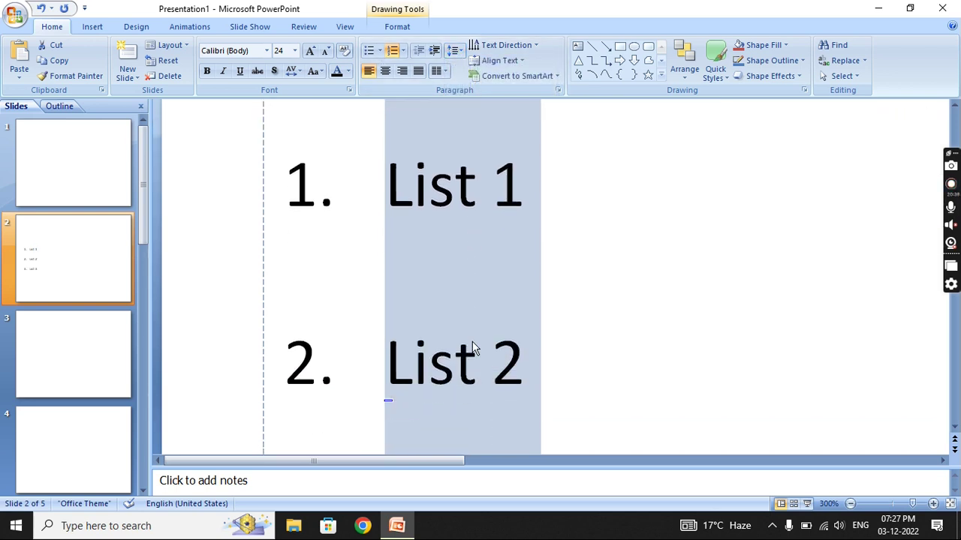
left_click(454, 49)
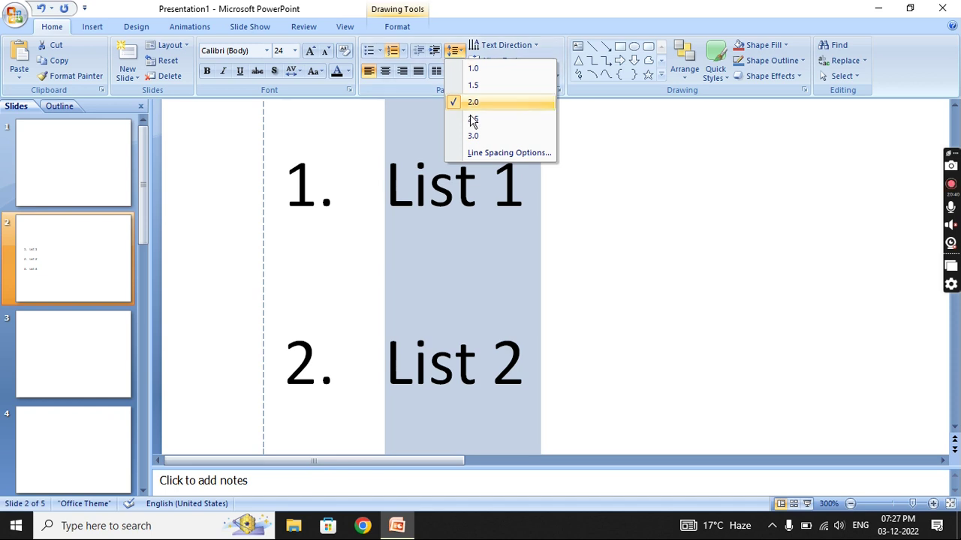
left_click(499, 136)
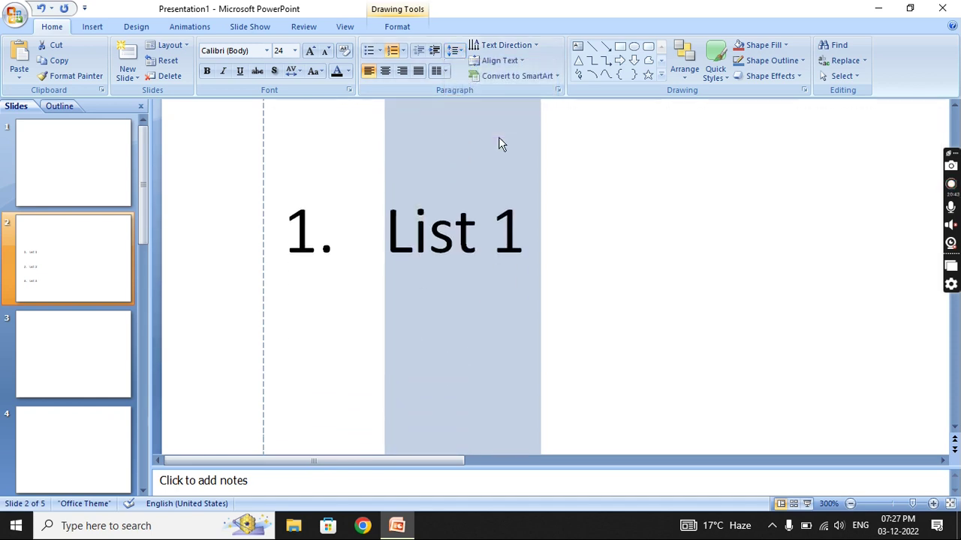
left_click(458, 50)
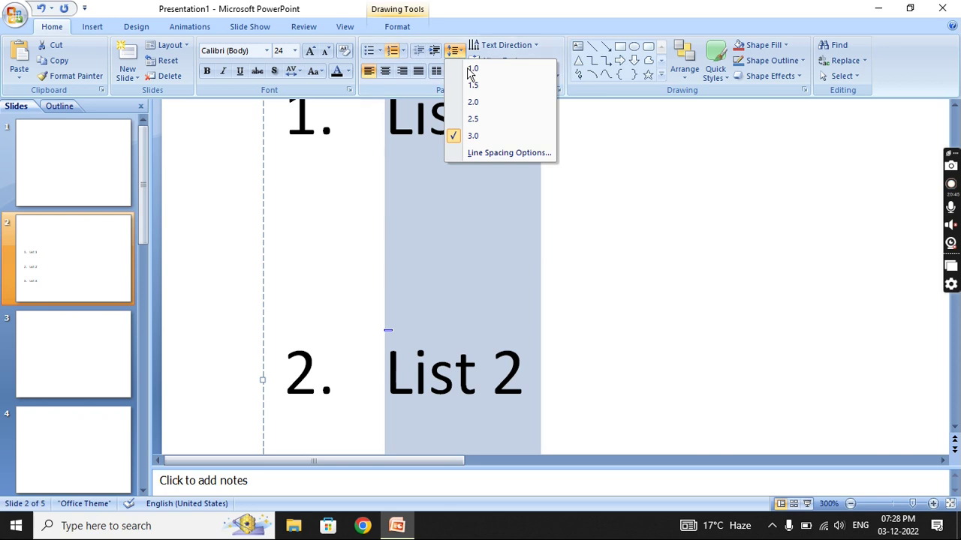
left_click(510, 65)
scroll(453, 165, "down", 5)
scroll(447, 165, "down", 5)
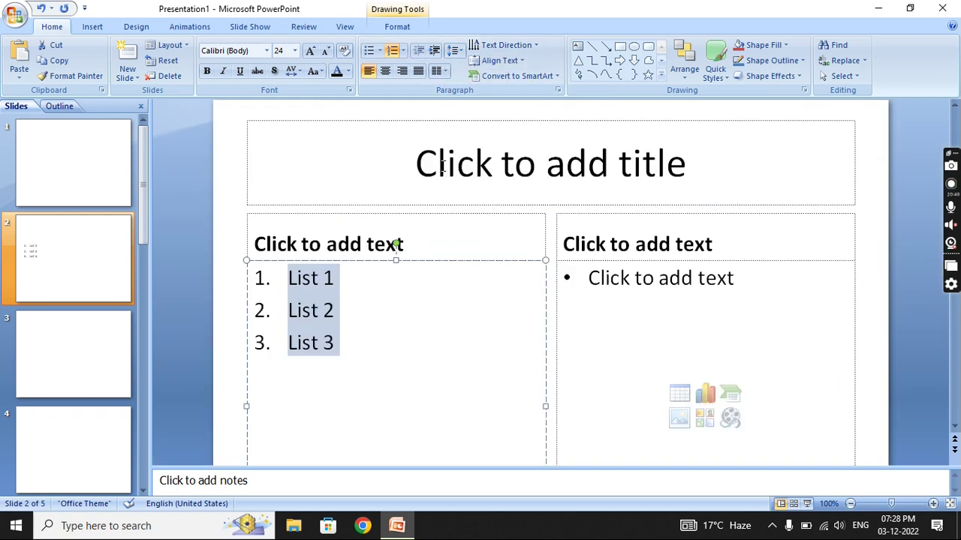
scroll(443, 166, "down", 2)
scroll(443, 166, "up", 5)
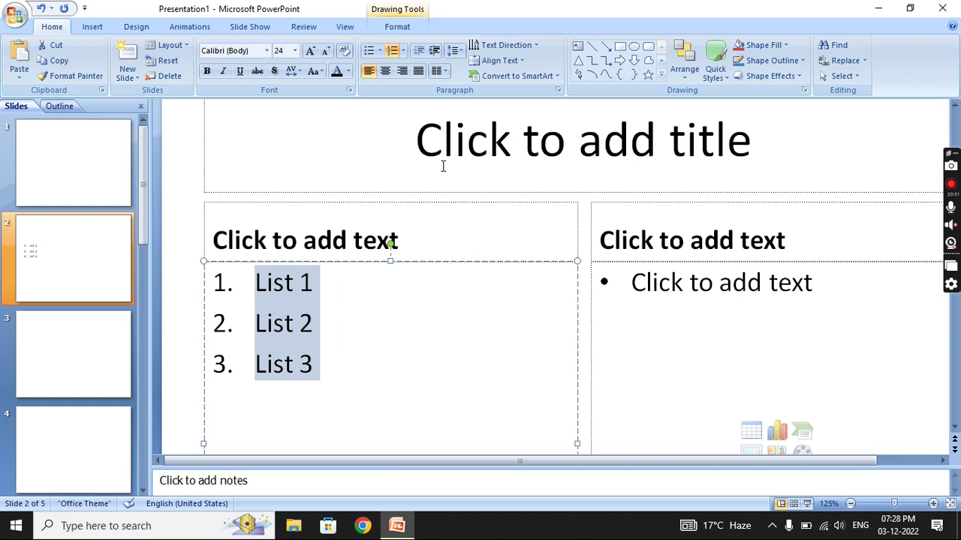
scroll(443, 166, "down", 5)
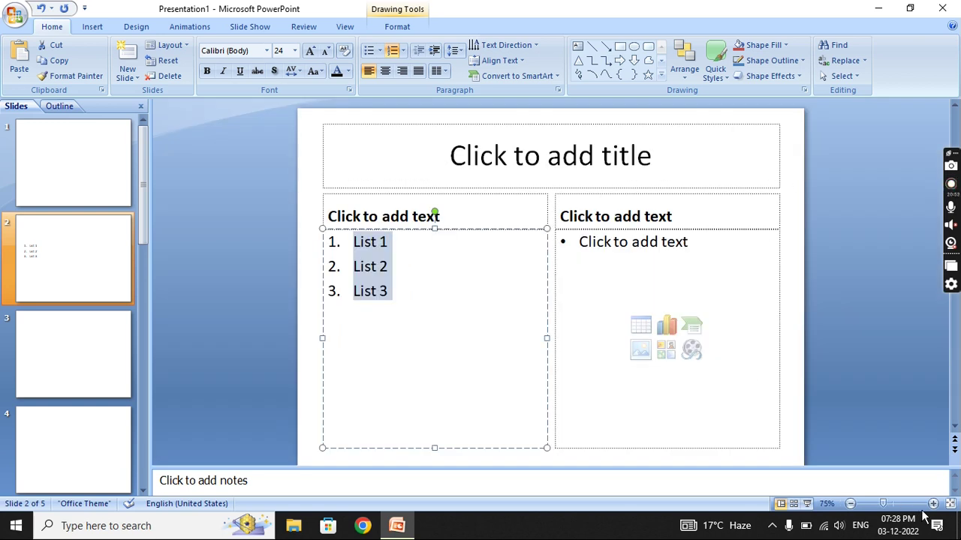
Try centre and right alignment, then justify the numbered list.
left_click(390, 73)
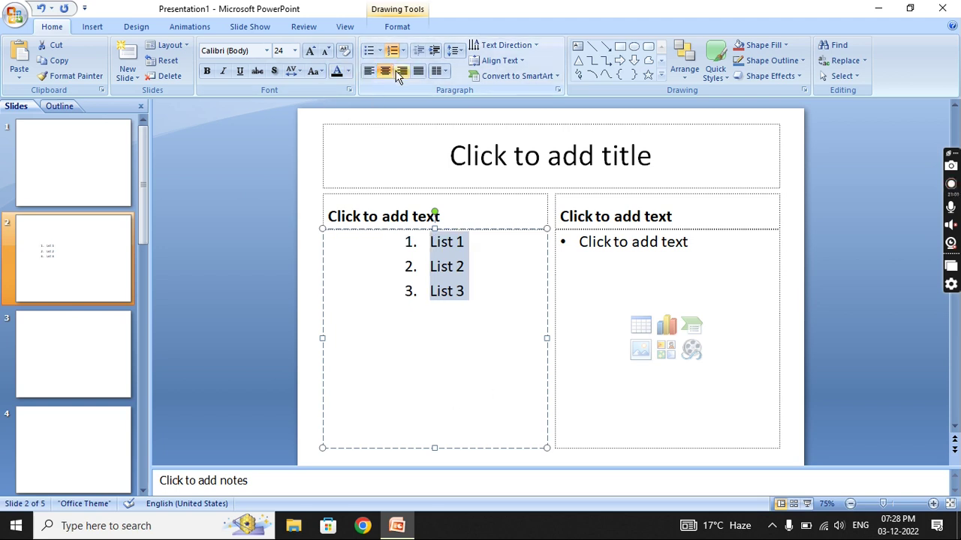
left_click(400, 74)
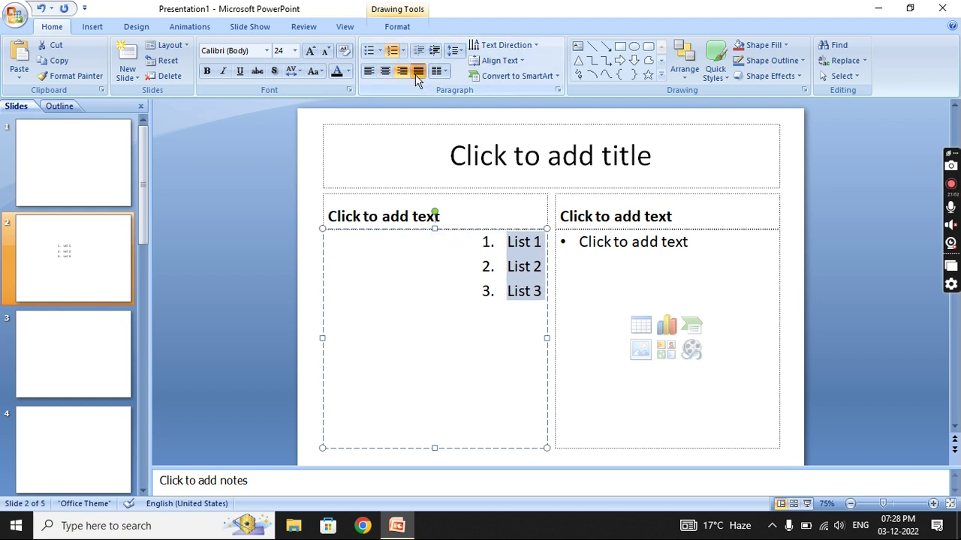
left_click(415, 74)
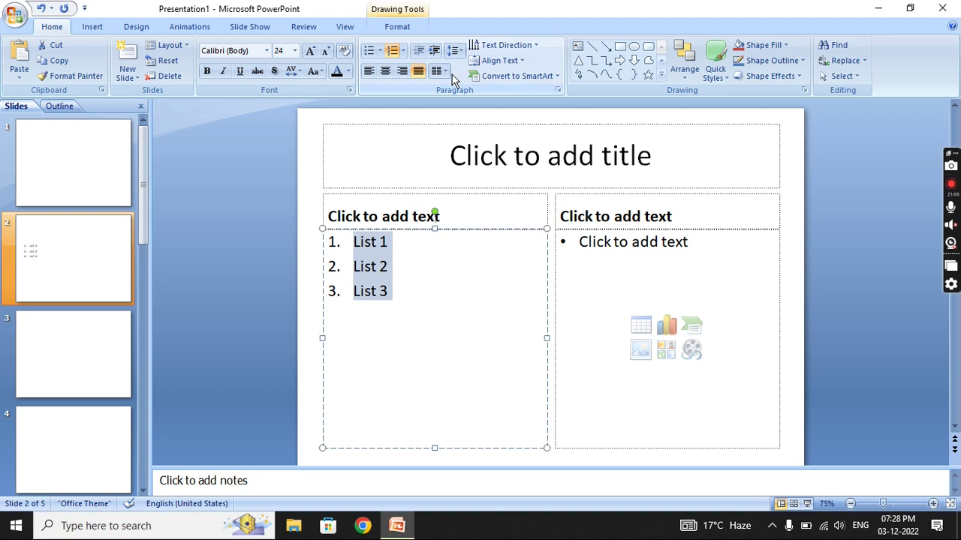
left_click(377, 303)
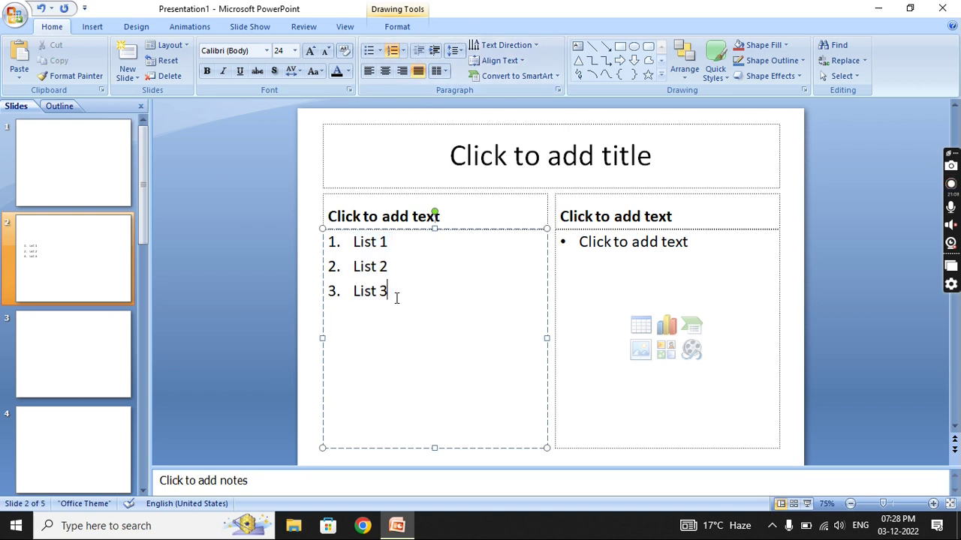
Replace the three list items with a long paragraph of filler text, then select it all.
left_click_drag(397, 298, 315, 202)
key("Delete")
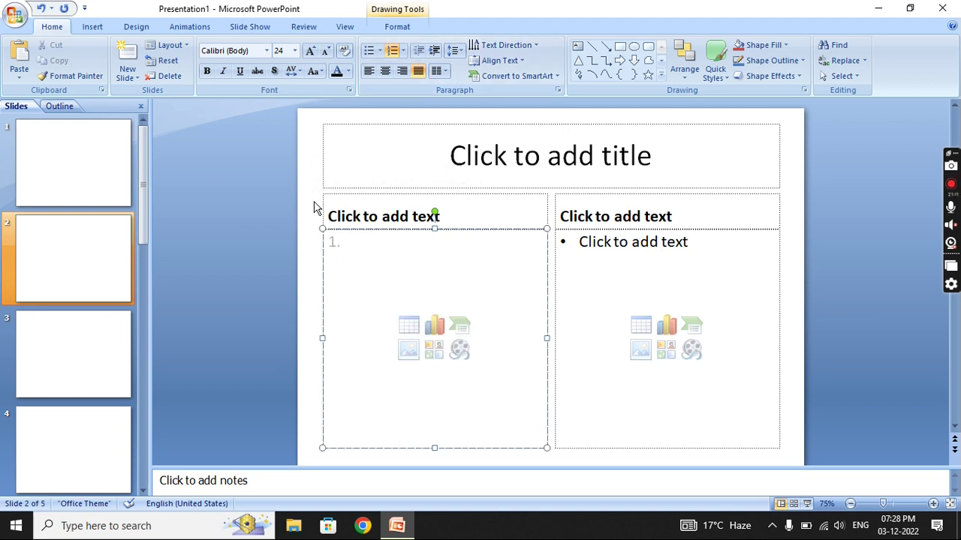
type("Hg gjhgihgjhgigj jhgjhgjhg hjg")
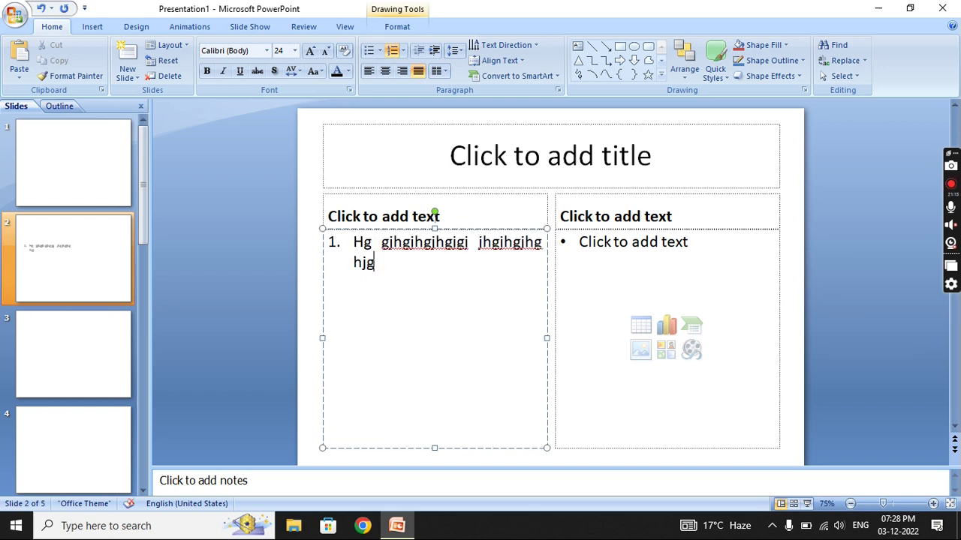
type("jh gjhgjhghjg jhgjhgjh hjg")
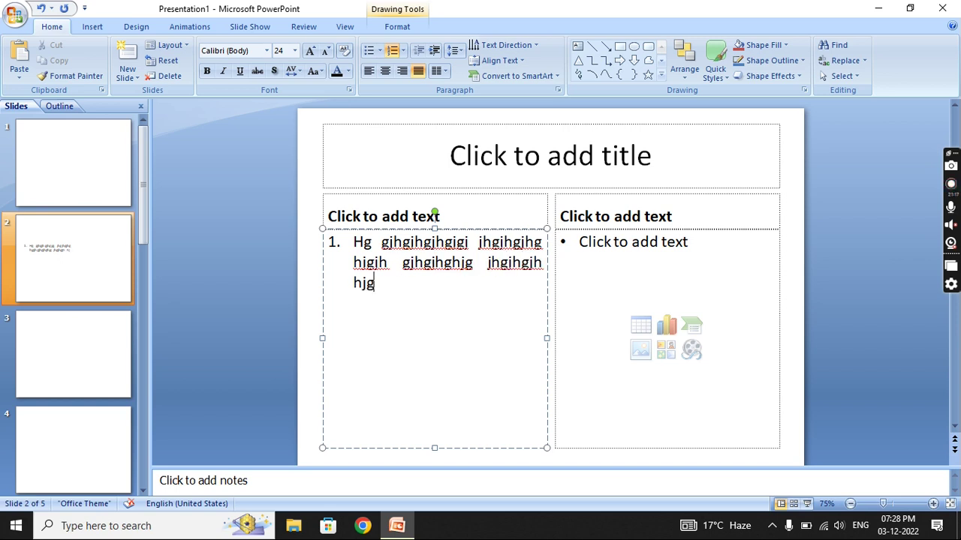
type("jhg jhghjg hgjhgihg jhghjg")
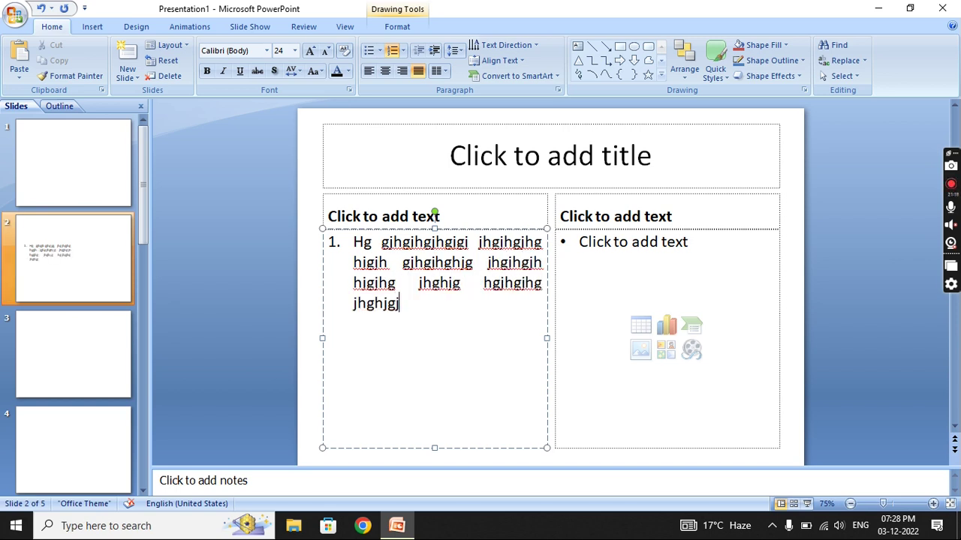
type("jhg jhgjhg jh gjh gjhg highjg hig hghjghjgjhgjhghjggjghjghjgjgjhgjgjgjhgjh")
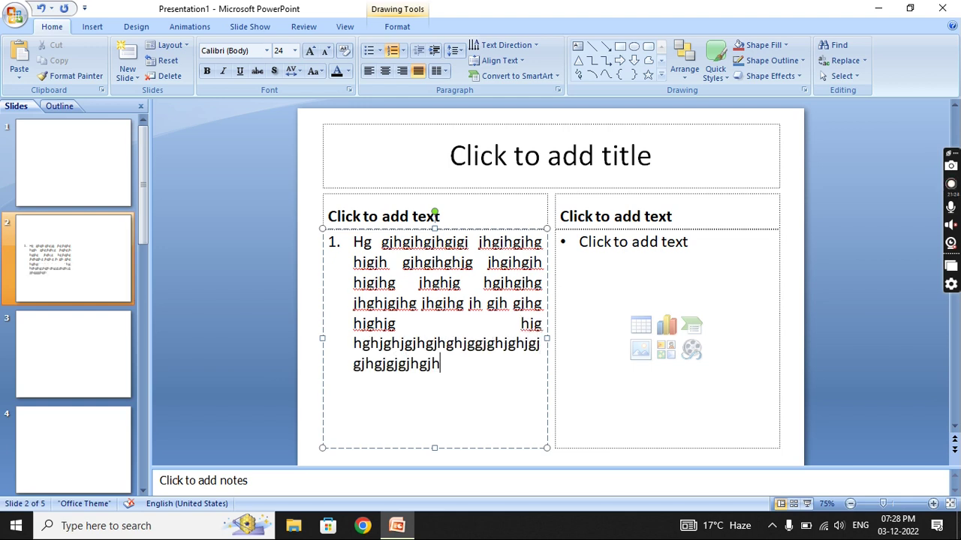
type("ghjg jhgj hgi ghjgih ghjgihghjg hjgihg jhgj hgjhg j")
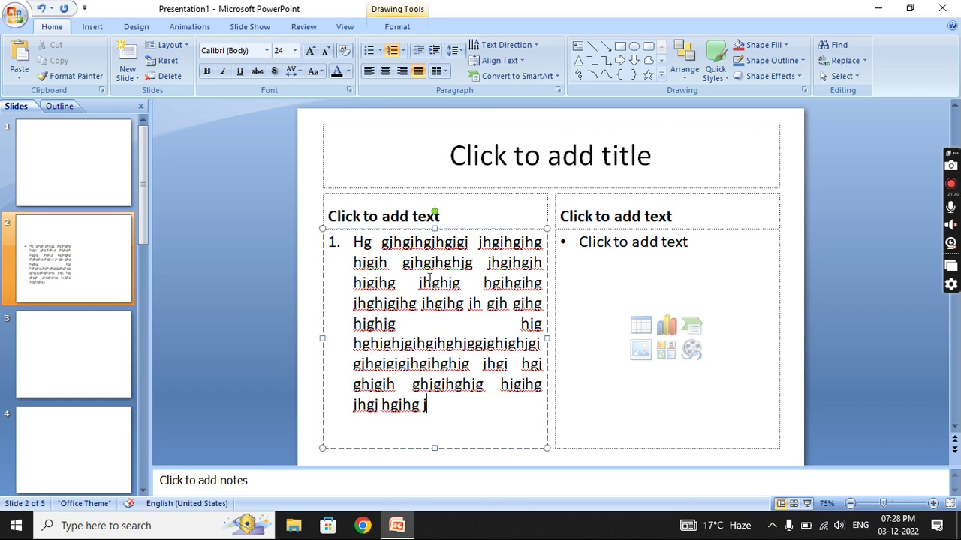
left_click_drag(429, 406, 399, 96)
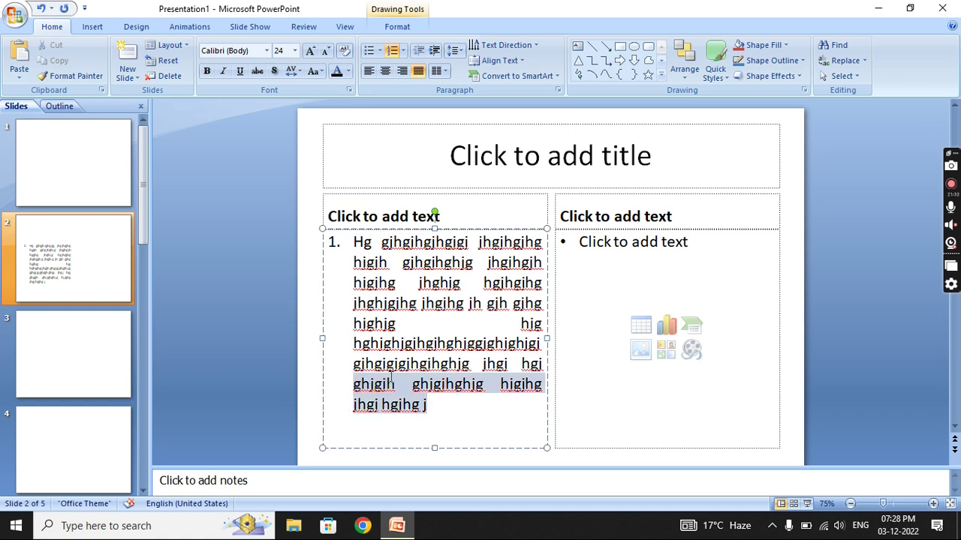
Split the filler text into Two Columns and resize the text box's width to fit.
left_click(440, 72)
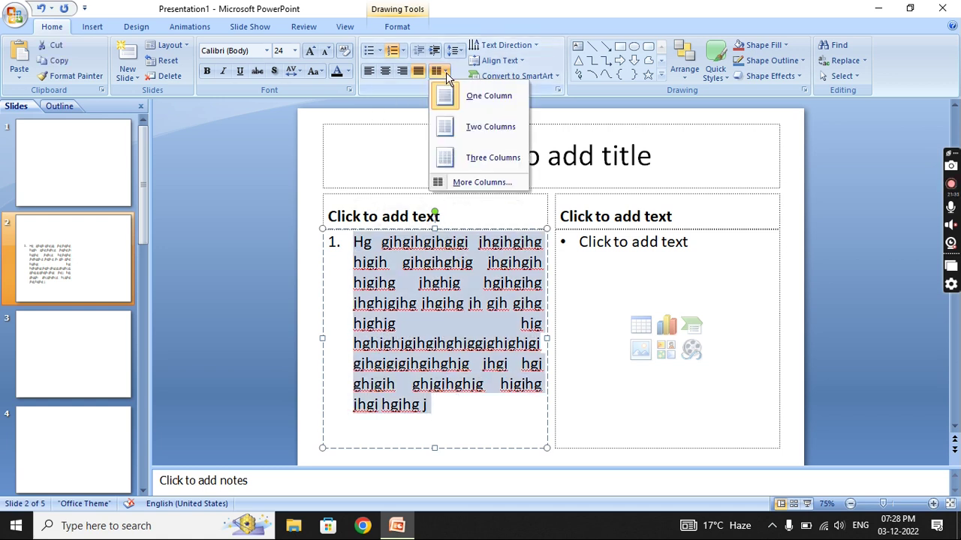
left_click(481, 129)
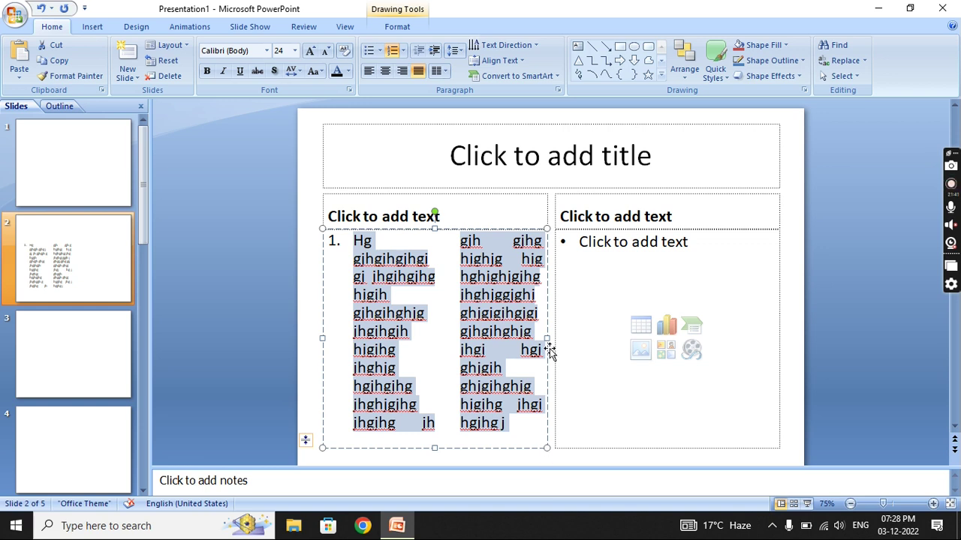
left_click_drag(547, 338, 720, 340)
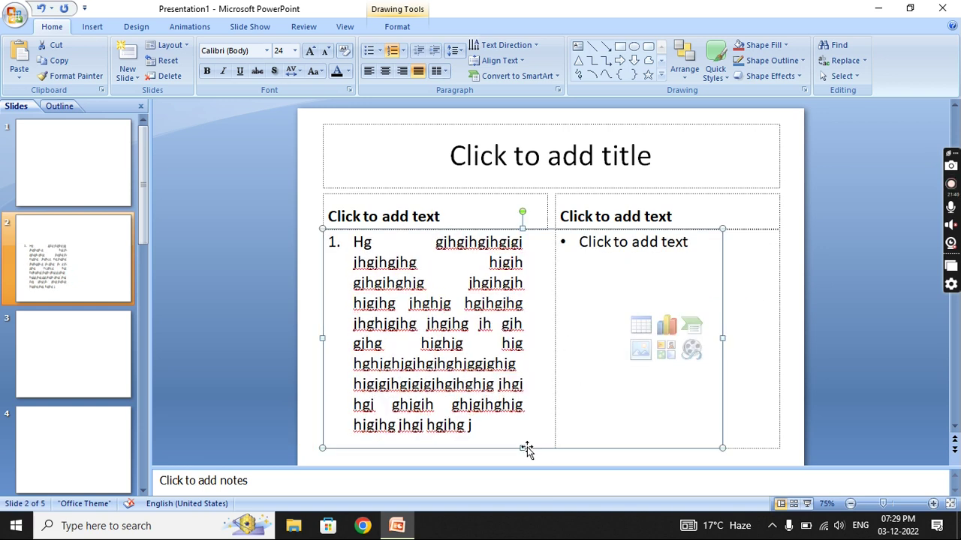
left_click_drag(724, 337, 674, 350)
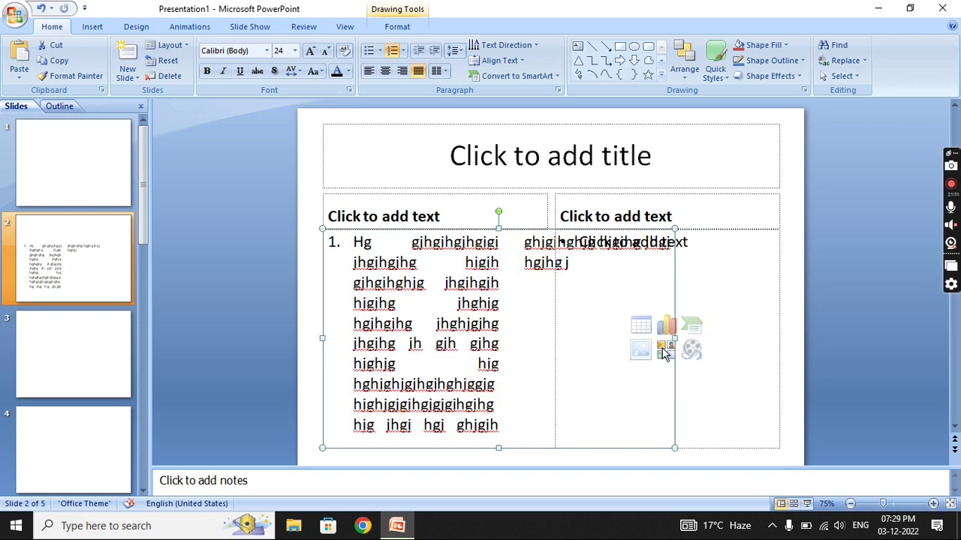
left_click_drag(675, 339, 638, 336)
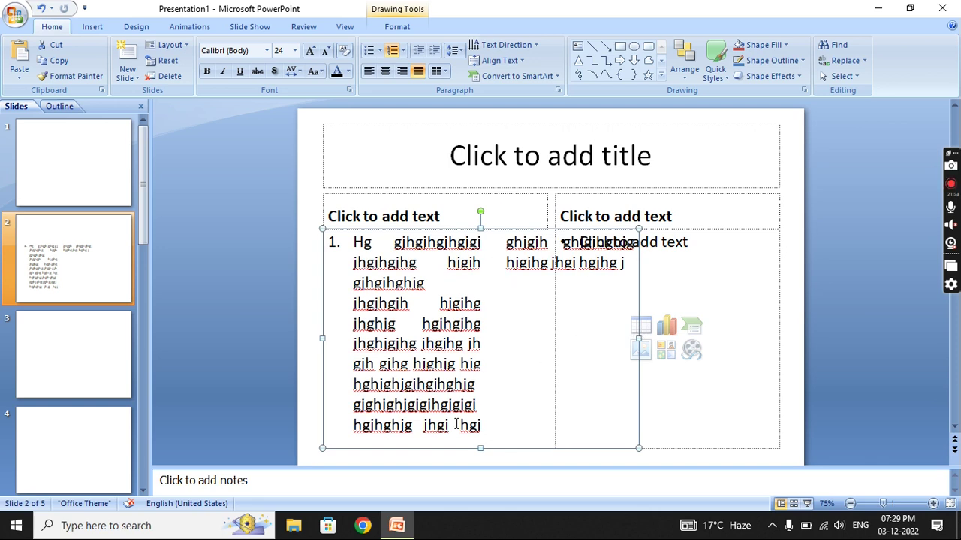
Select and deselect words and lines within the two-column list text.
triple_click(494, 246)
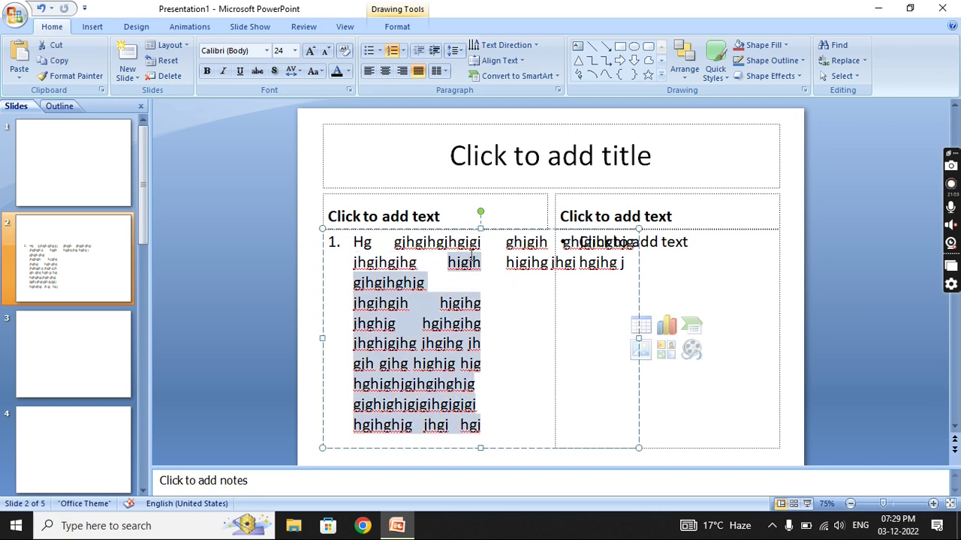
left_click(496, 243)
double_click(505, 242)
left_click(500, 242)
triple_click(501, 241)
left_click(501, 241)
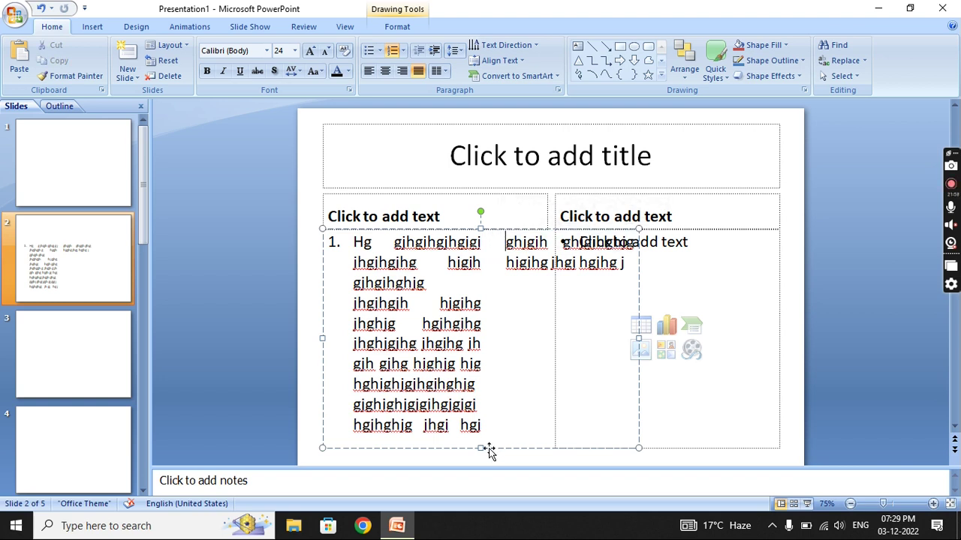
left_click(441, 70)
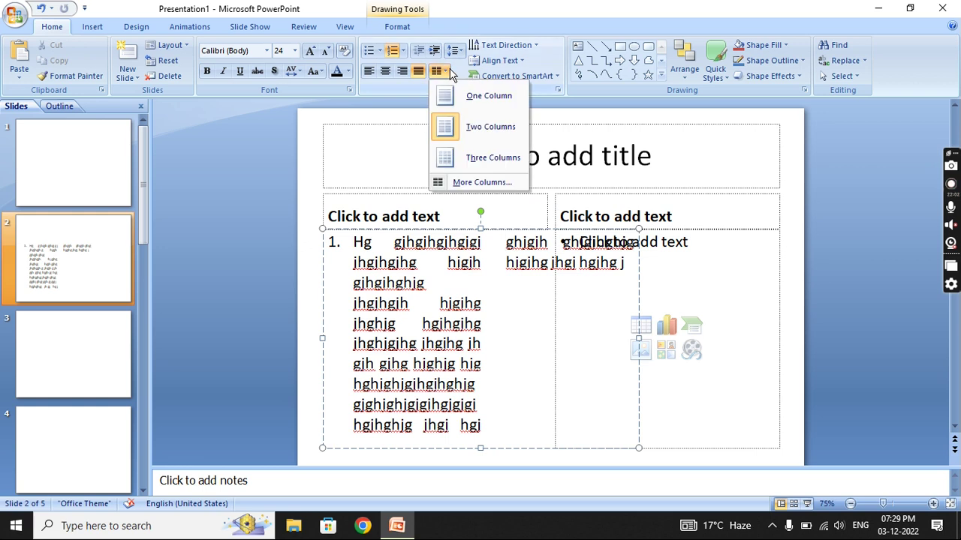
Set the list text box to 16 columns through More Columns.
left_click(501, 184)
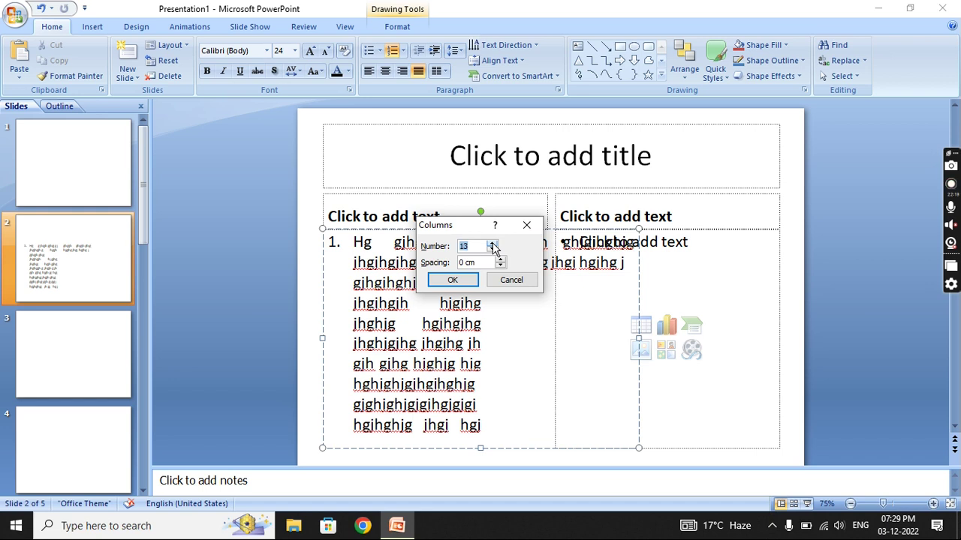
left_click(461, 280)
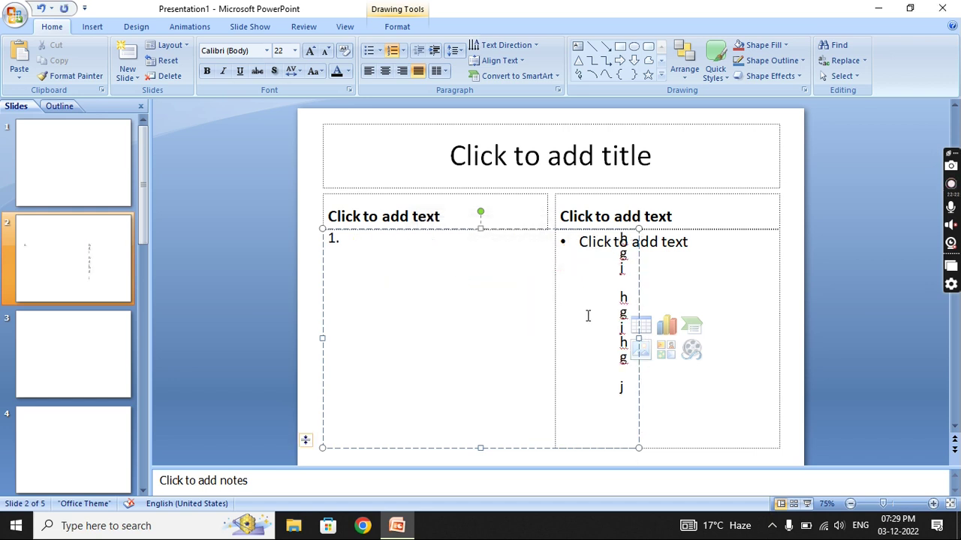
scroll(587, 316, "down", 3)
Delete slides 2, 3 and the remaining extras so only one slide is left.
scroll(589, 321, "up", 6)
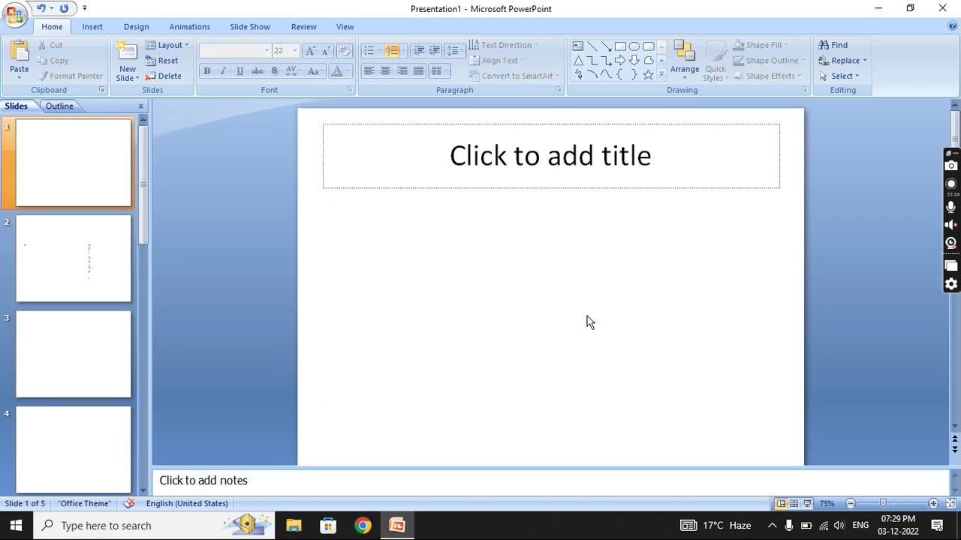
left_click(98, 263)
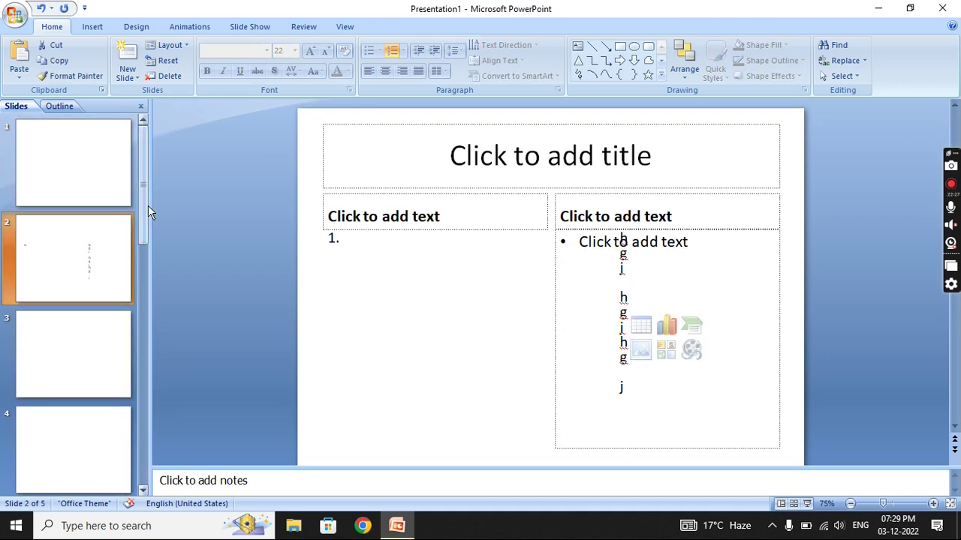
left_click(78, 343)
left_click(88, 281)
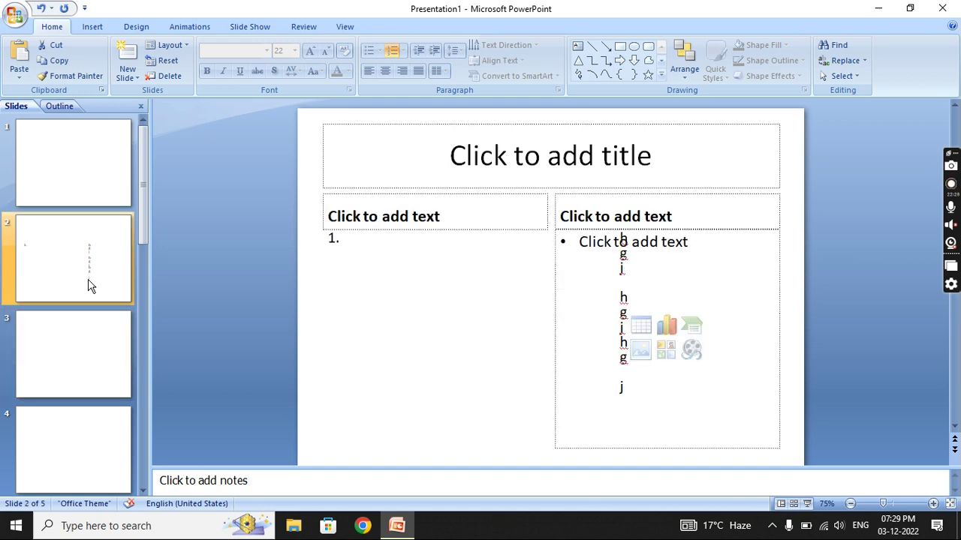
key("Delete")
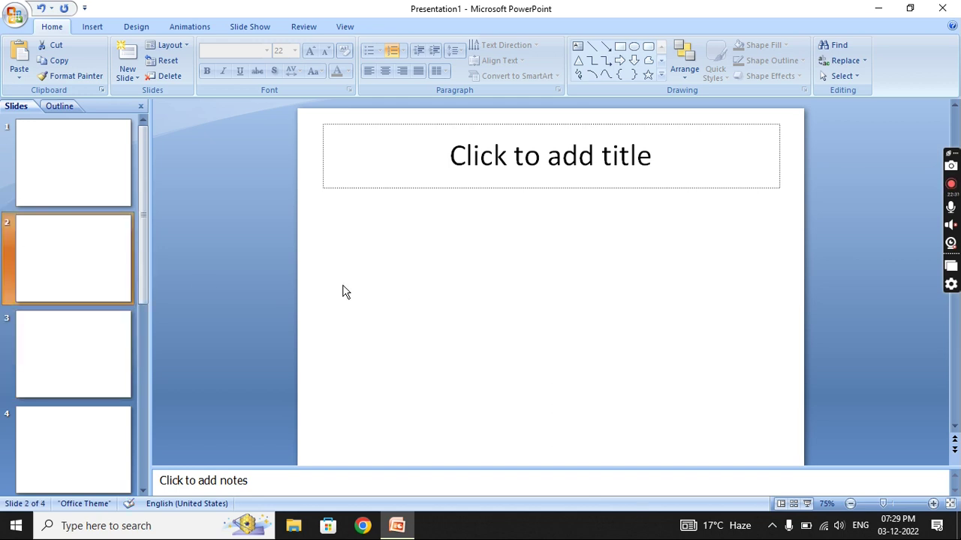
left_click(103, 174)
left_click(83, 222)
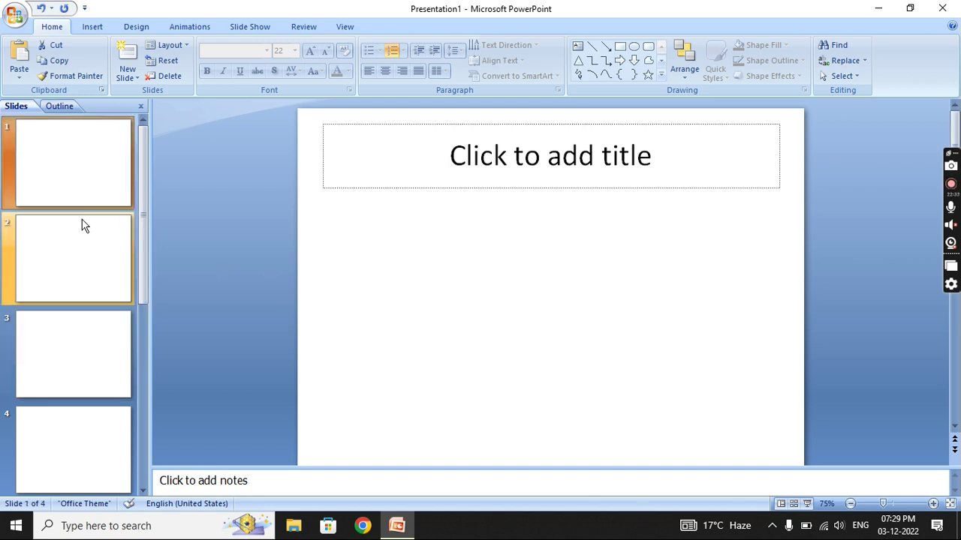
key("Delete")
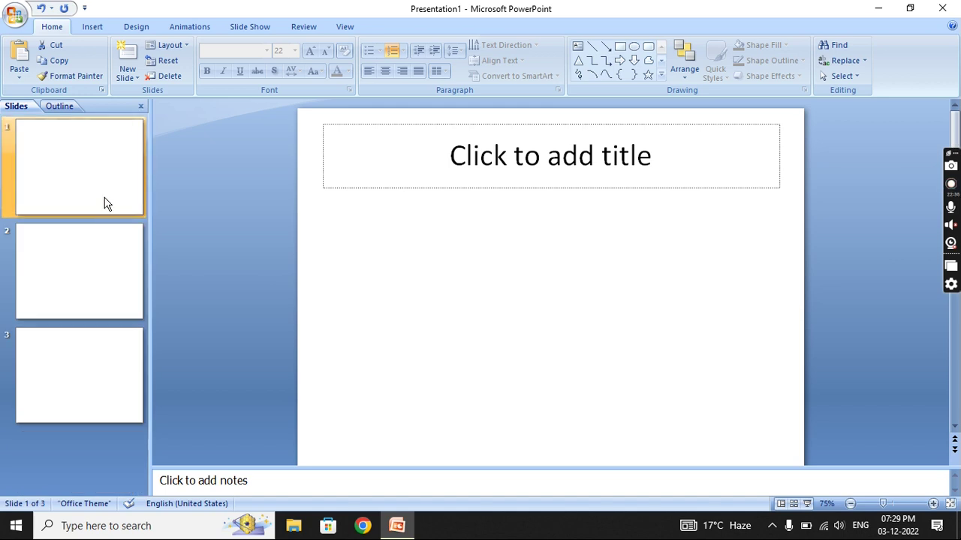
key("Delete")
key("Delete")
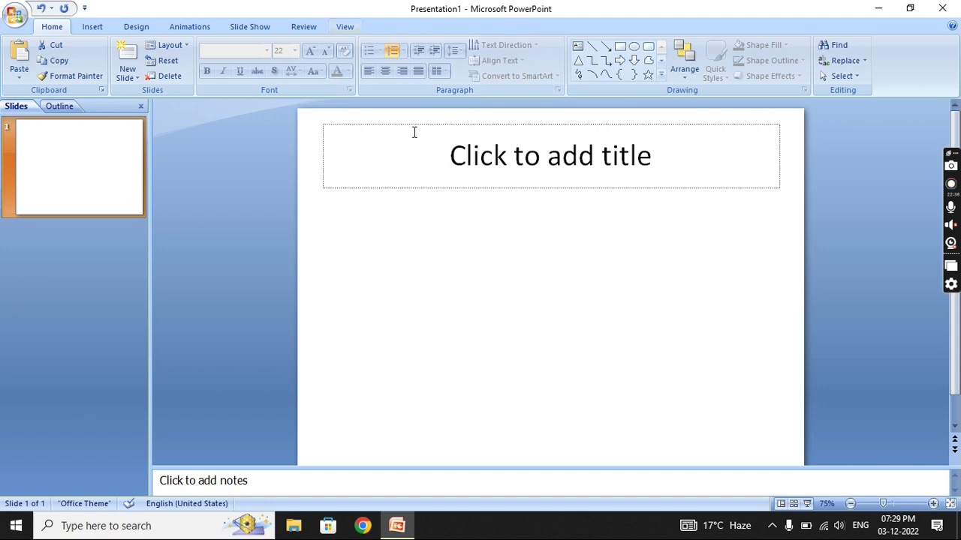
Start editing the empty title placeholder of the remaining slide.
left_click(470, 150)
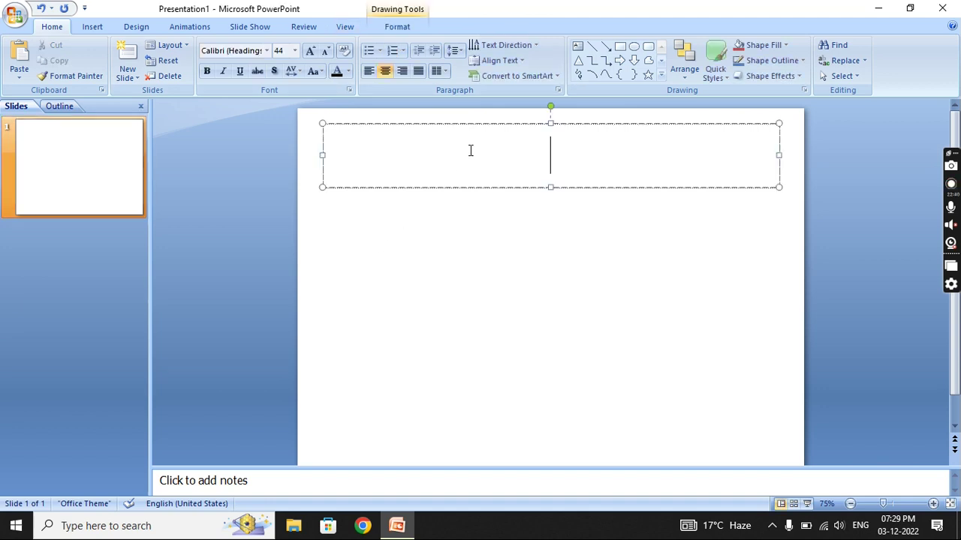
left_click(445, 73)
left_click(386, 155)
left_click(538, 48)
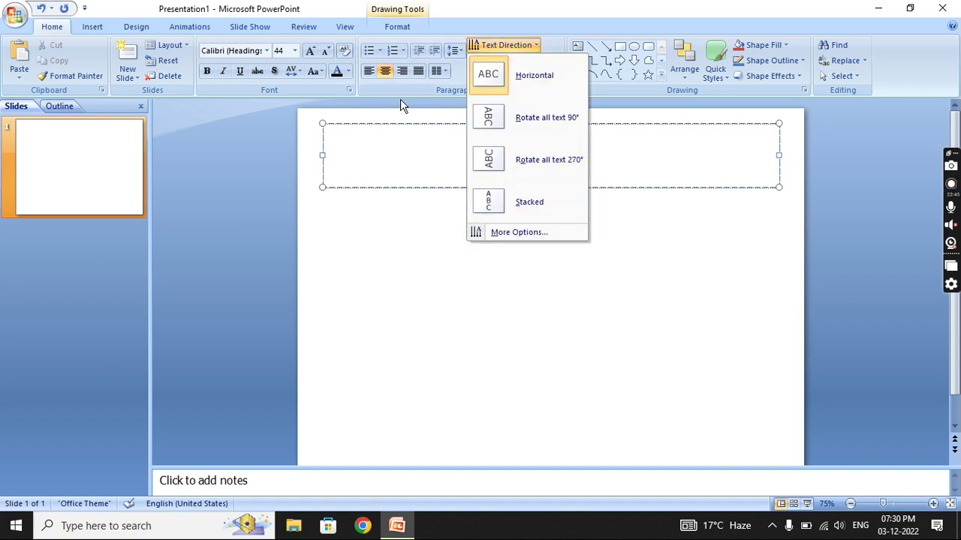
Rotate the title text 90 degrees and type 'jhjkh', 'hjkh', 'ki h' on separate lines.
left_click(394, 170)
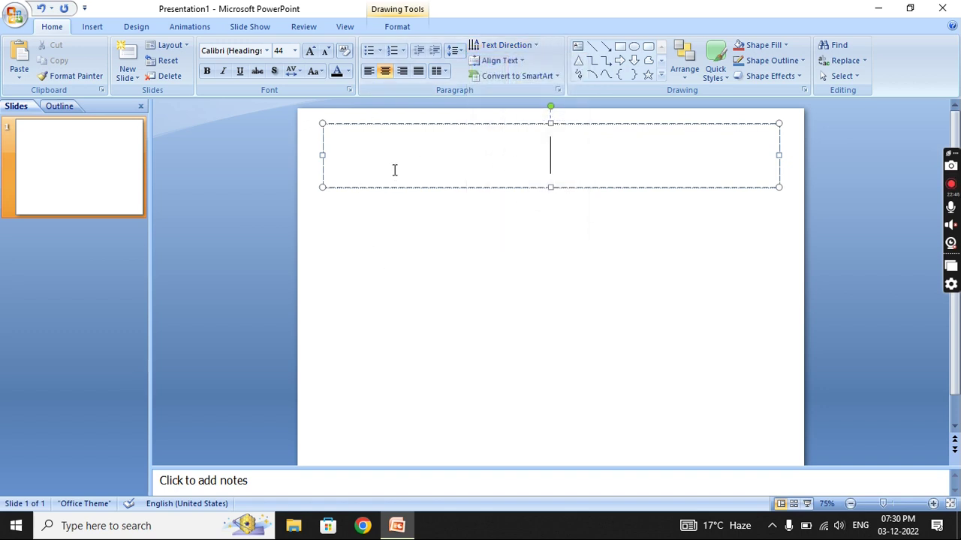
left_click(527, 45)
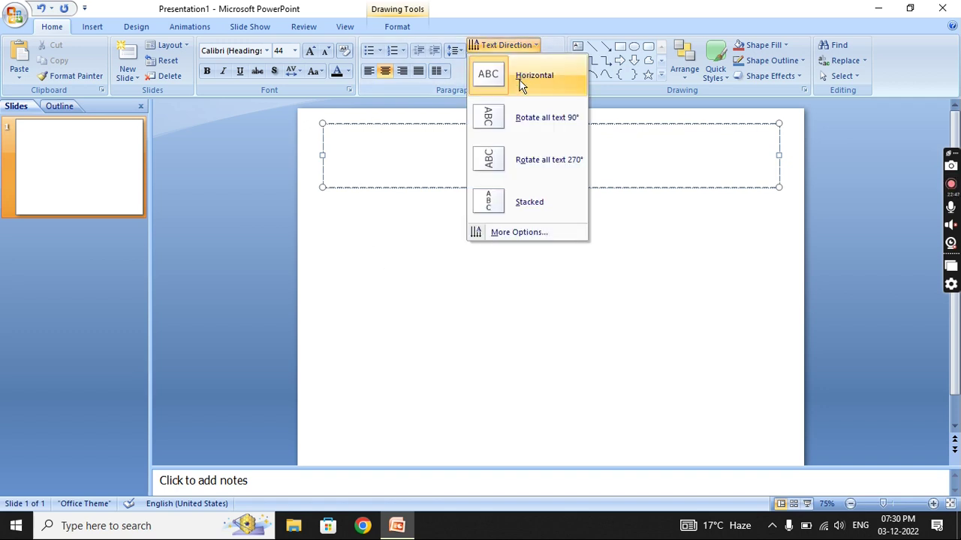
left_click(544, 123)
type("jhjkh")
key("Return")
type("hjkh")
key("Return")
type("ki h")
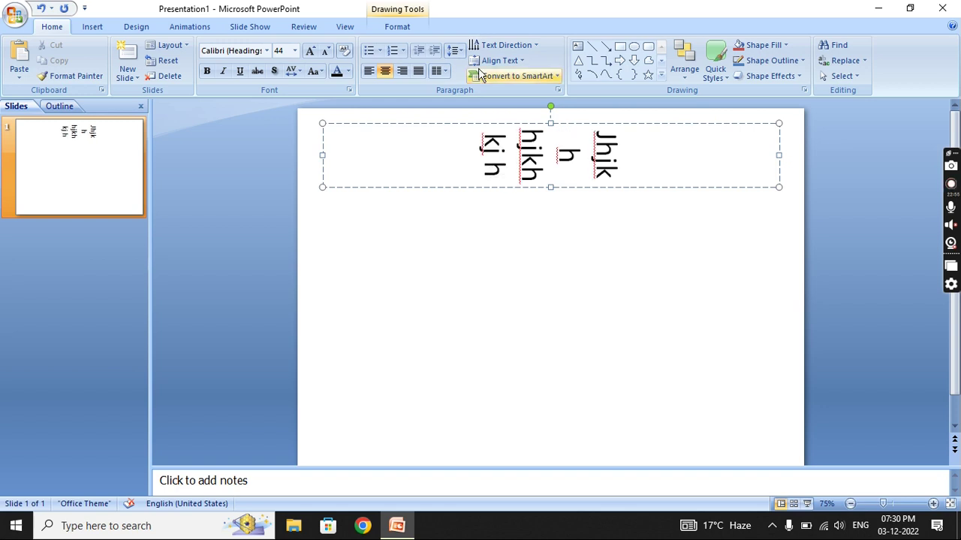
Switch the title to 270-degree rotation and add lines 'uy', 'iuy', 'iuy', 'iuy'.
left_click(523, 47)
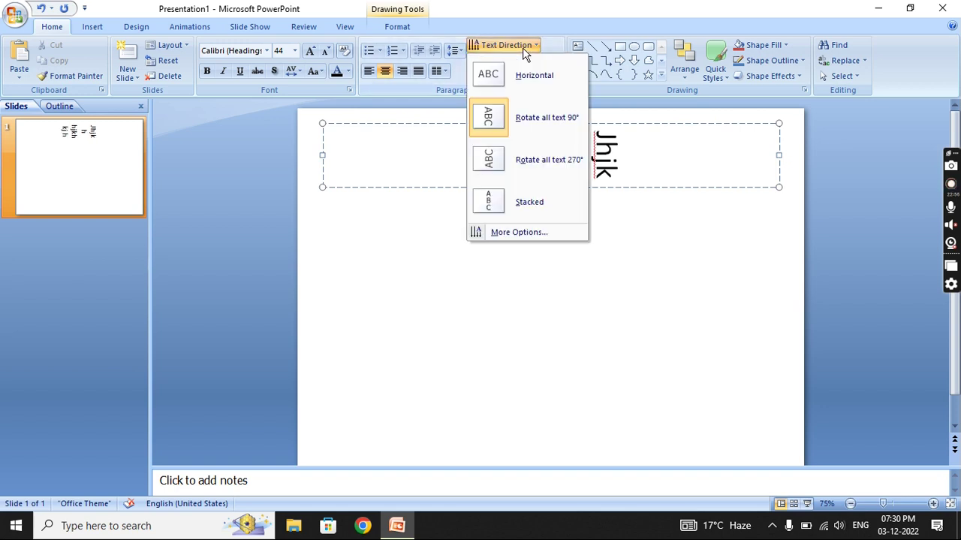
left_click(537, 160)
type("uy")
key("Return")
type("iuy")
key("Return")
type("iuy")
key("Return")
type("iuy")
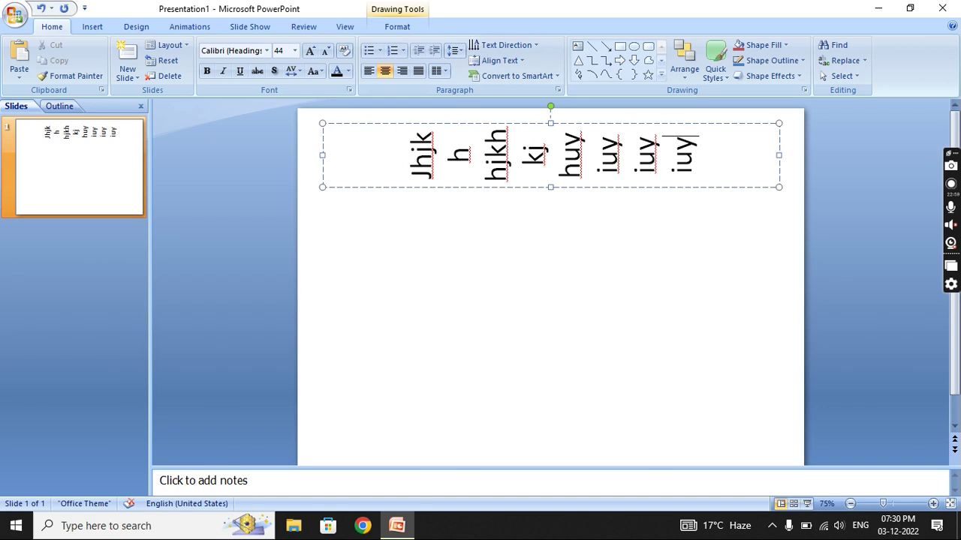
Set the title to Stacked text direction, then delete all its text.
left_click(520, 45)
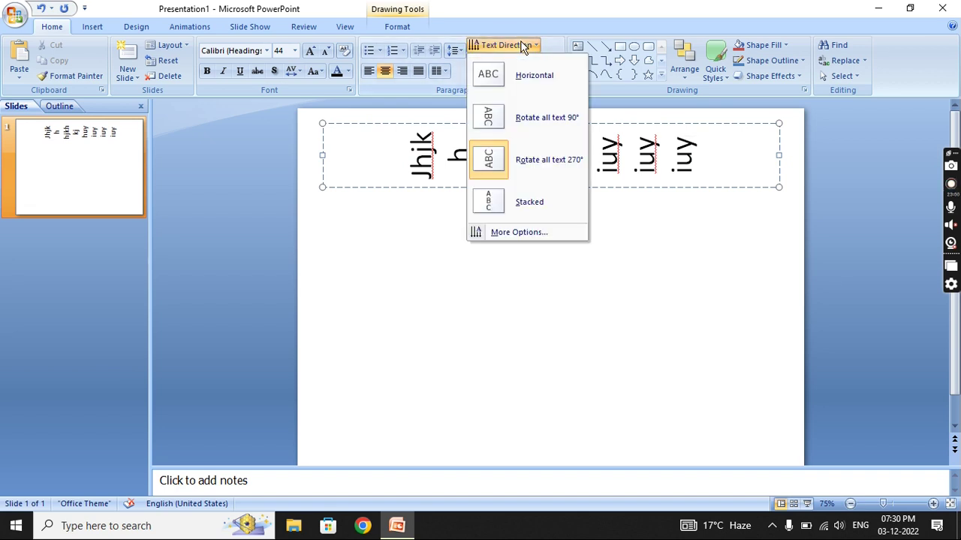
left_click(557, 203)
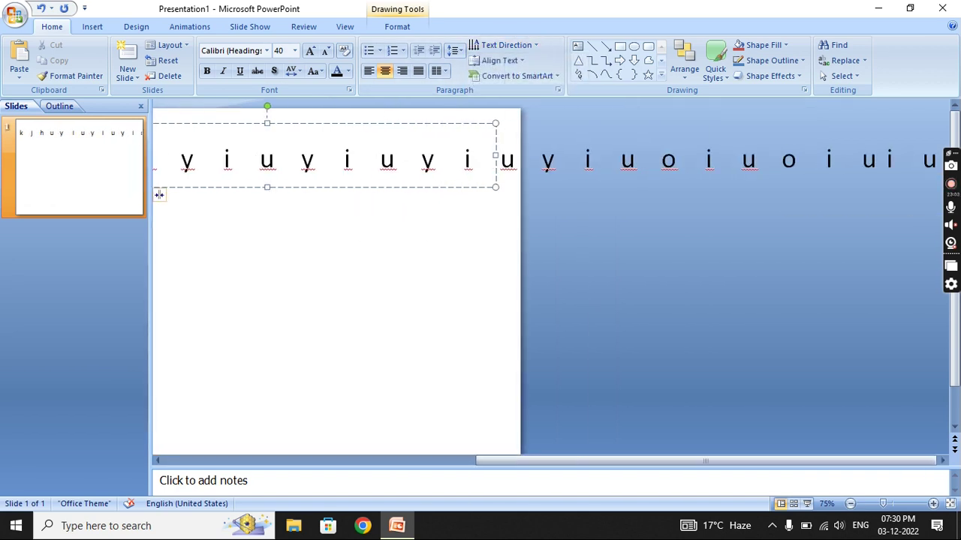
key("ctrl+a")
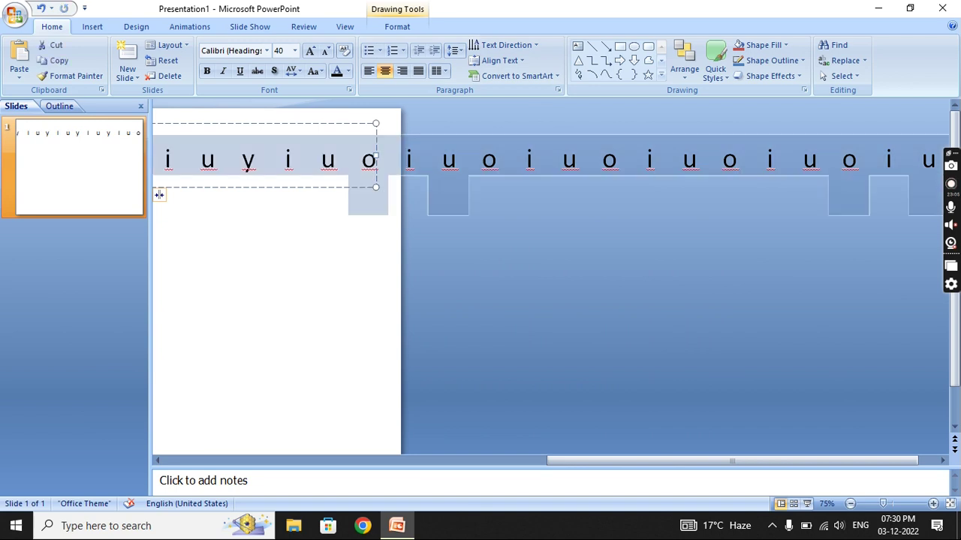
key("Delete")
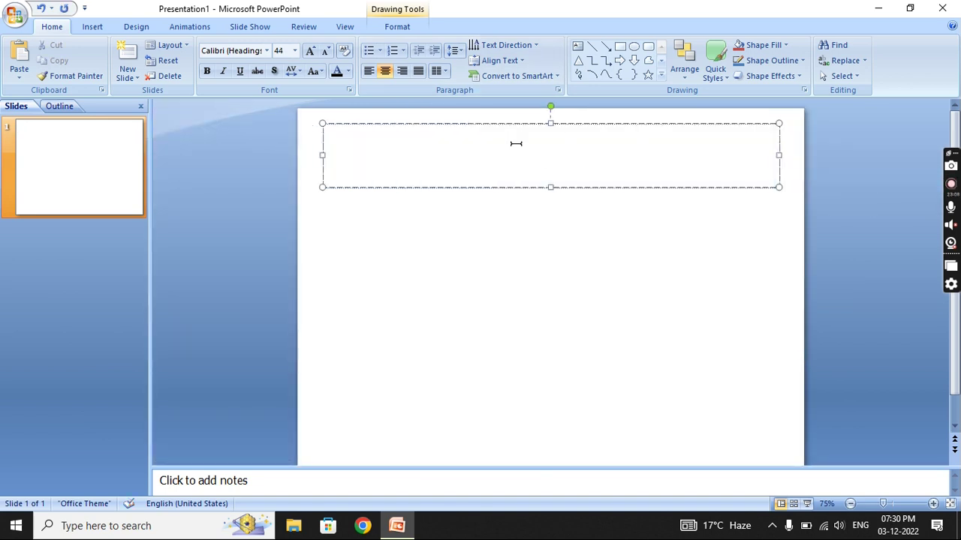
Give the empty title box Stacked text direction and stretch it down over the slide.
left_click(525, 46)
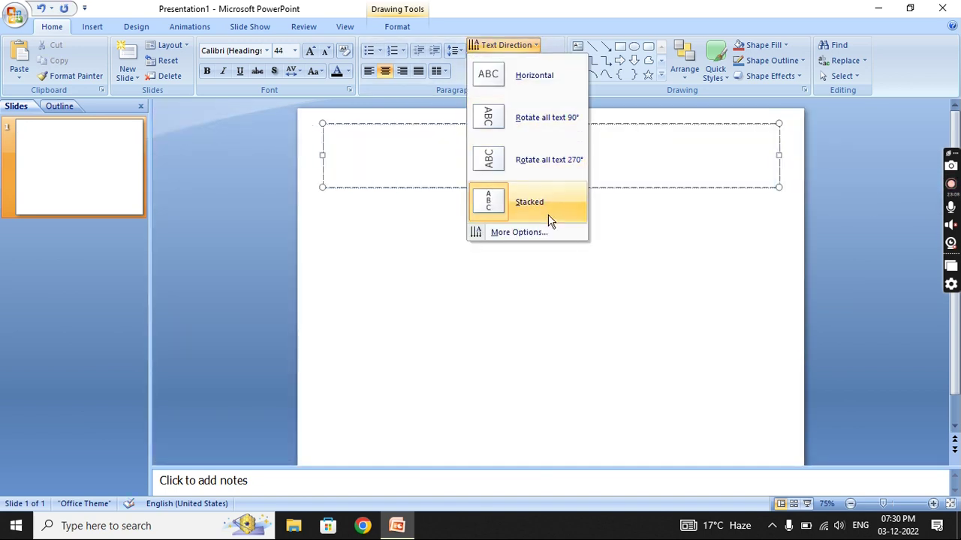
left_click(408, 243)
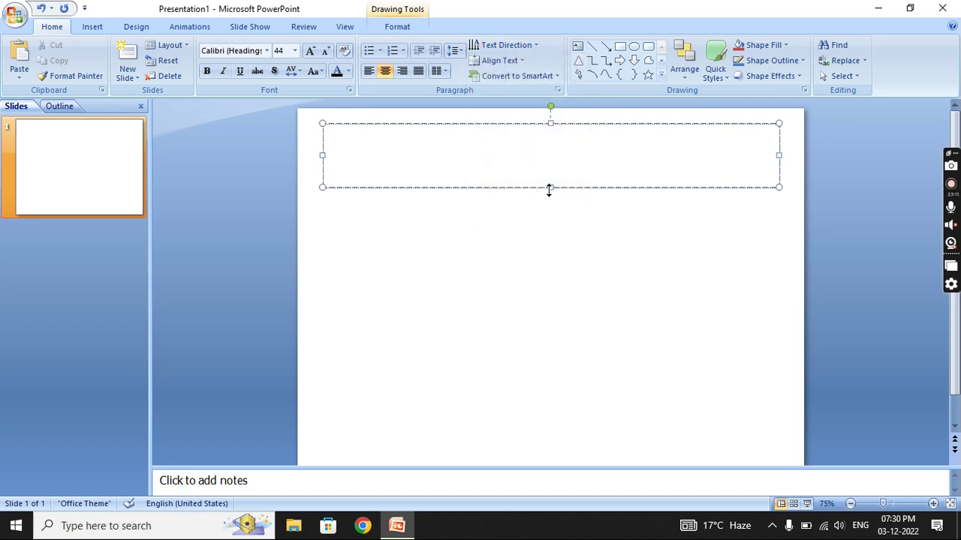
left_click_drag(552, 186, 561, 465)
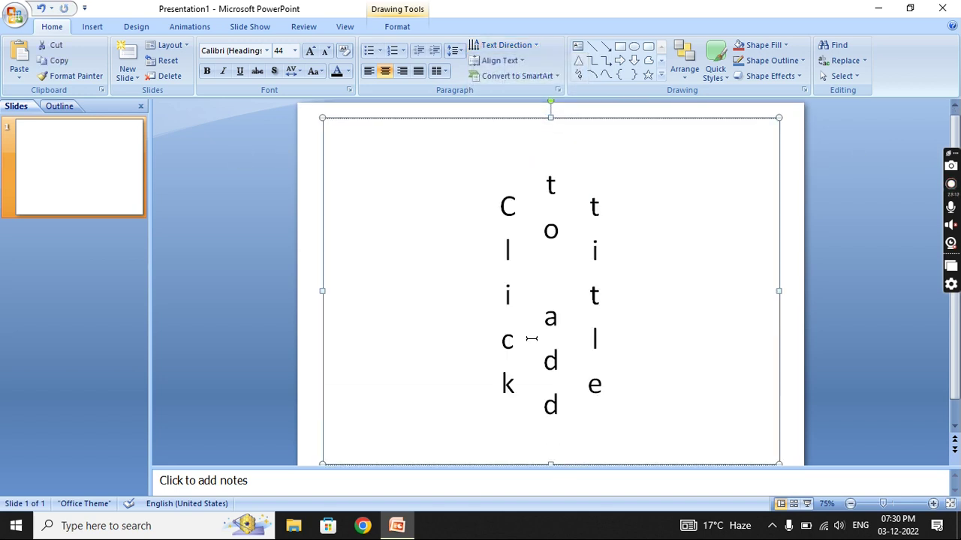
Type 'uhhkh' into the title box and switch its text direction back to Horizontal.
left_click(552, 302)
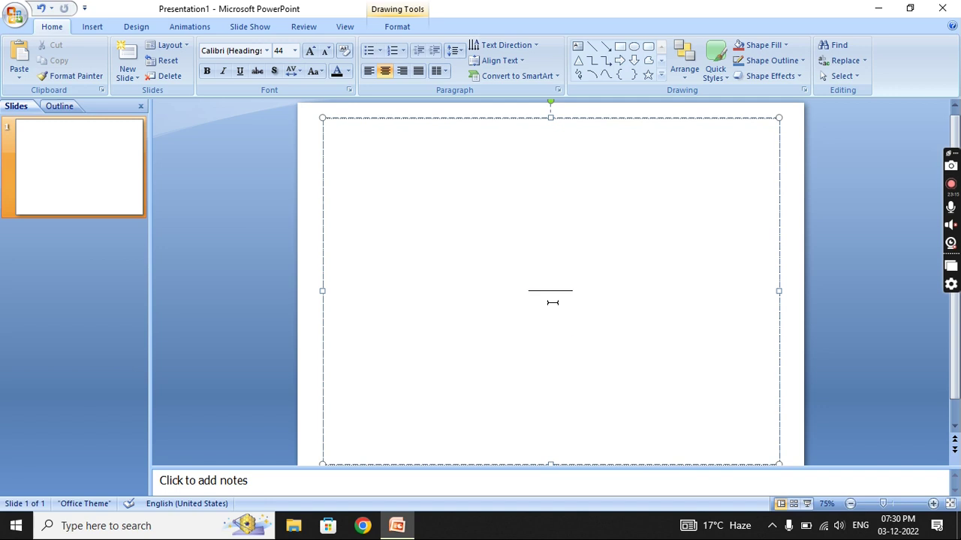
type("uhhkh")
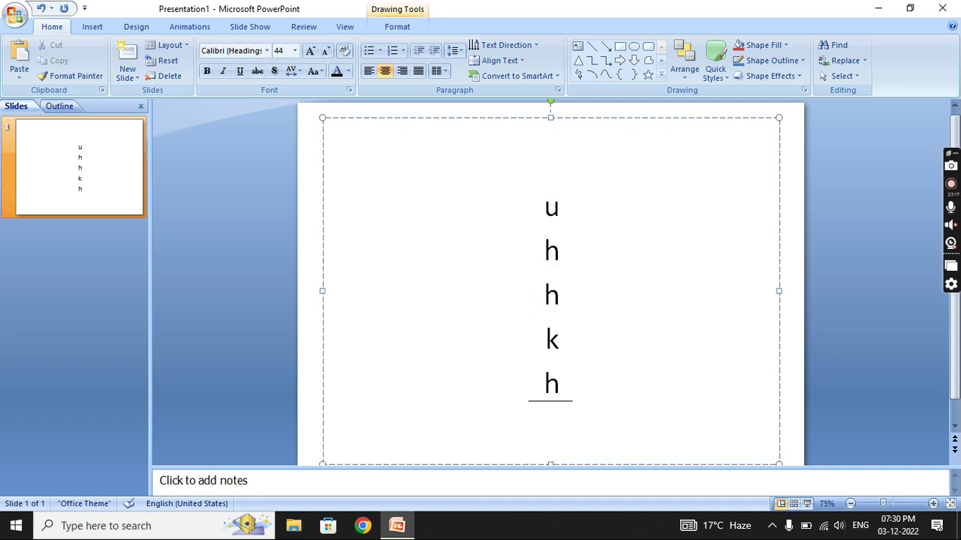
left_click(518, 45)
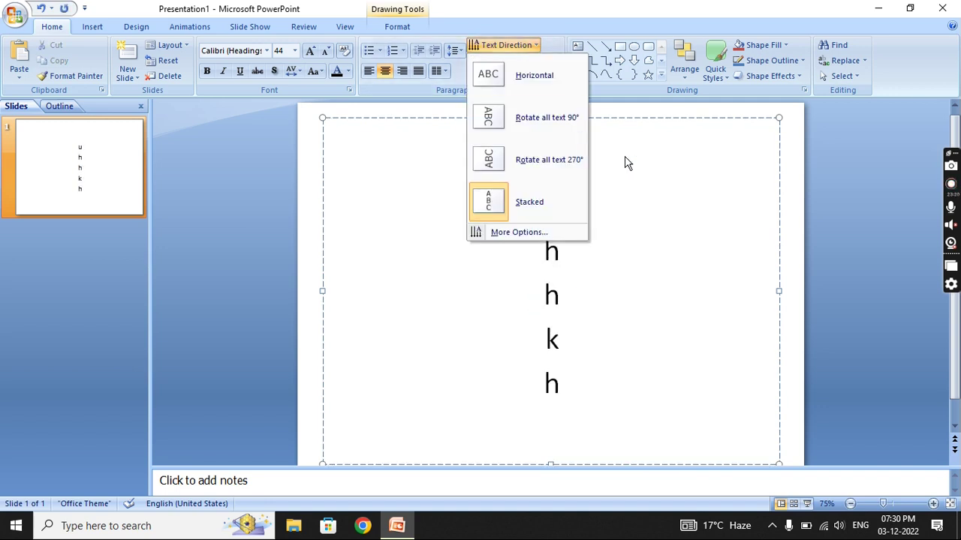
left_click(546, 78)
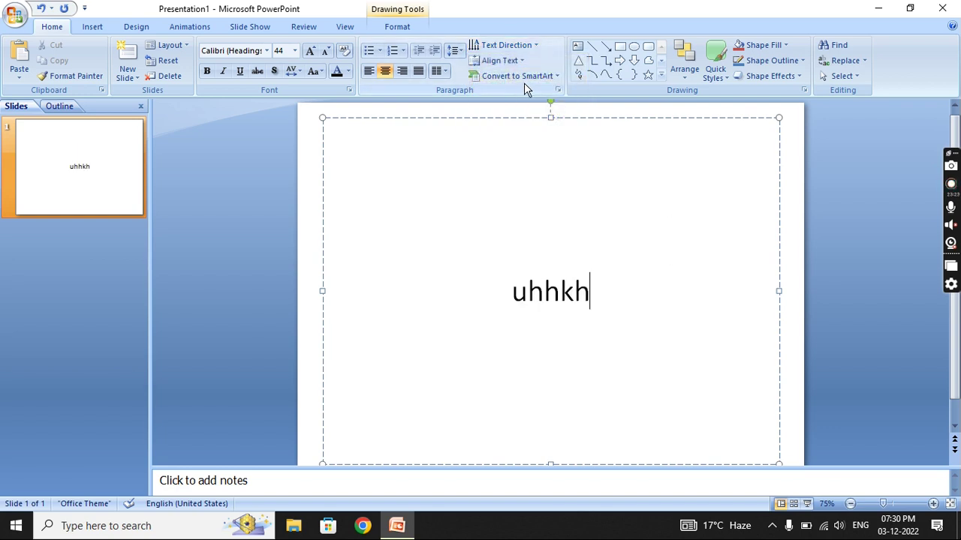
Zoom out slightly and try Top, Middle and Bottom vertical alignment on the title text.
left_click(518, 63)
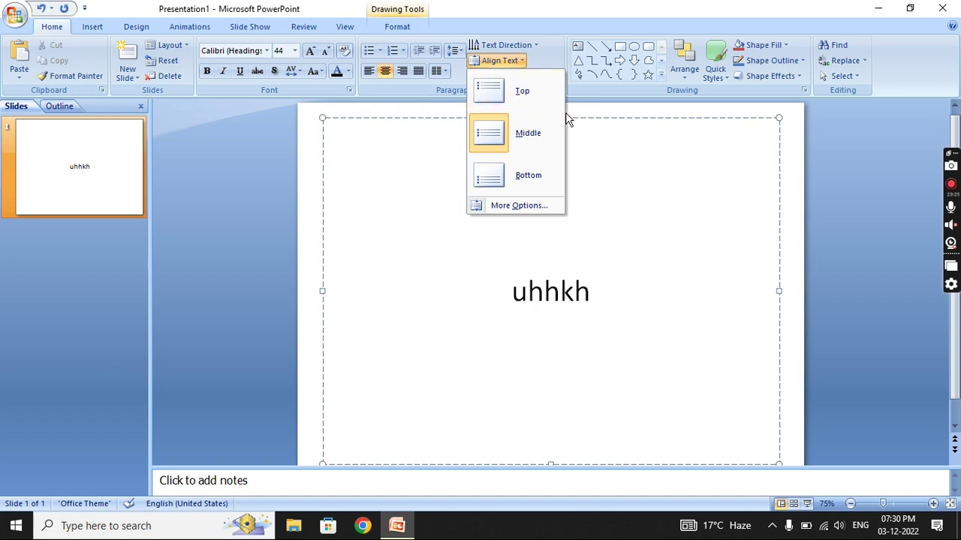
left_click(560, 301)
scroll(559, 297, "down", 1)
scroll(559, 297, "up", 1)
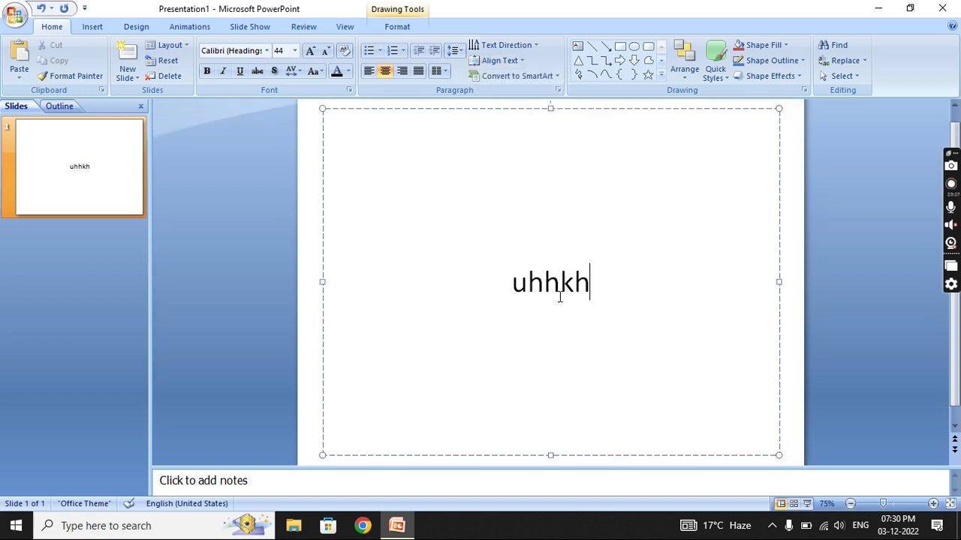
left_click(850, 504)
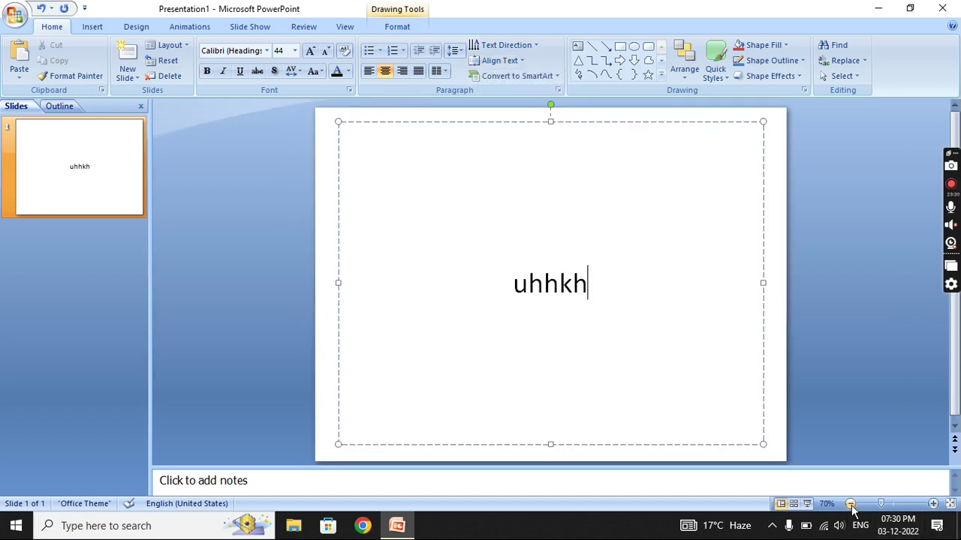
left_click(499, 60)
left_click(522, 91)
left_click(518, 60)
left_click(532, 141)
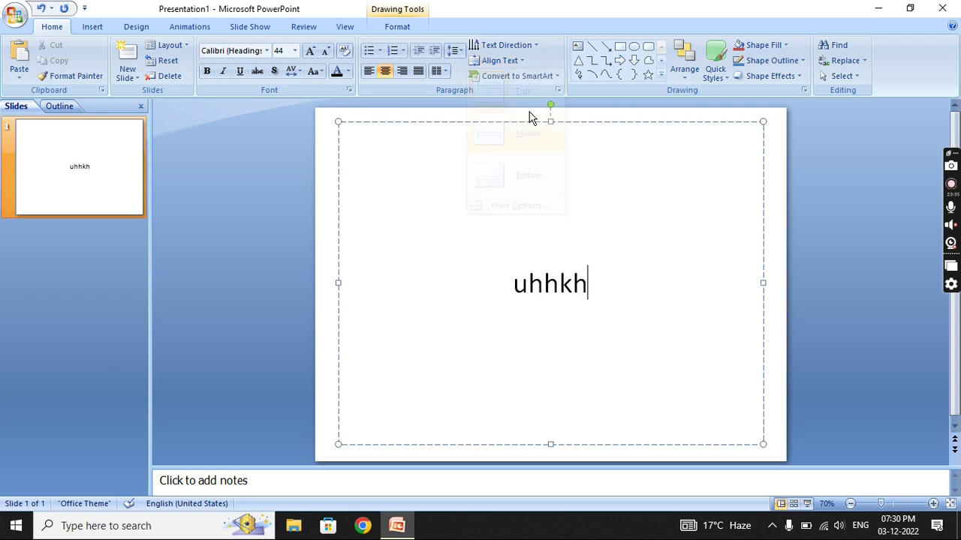
left_click(514, 64)
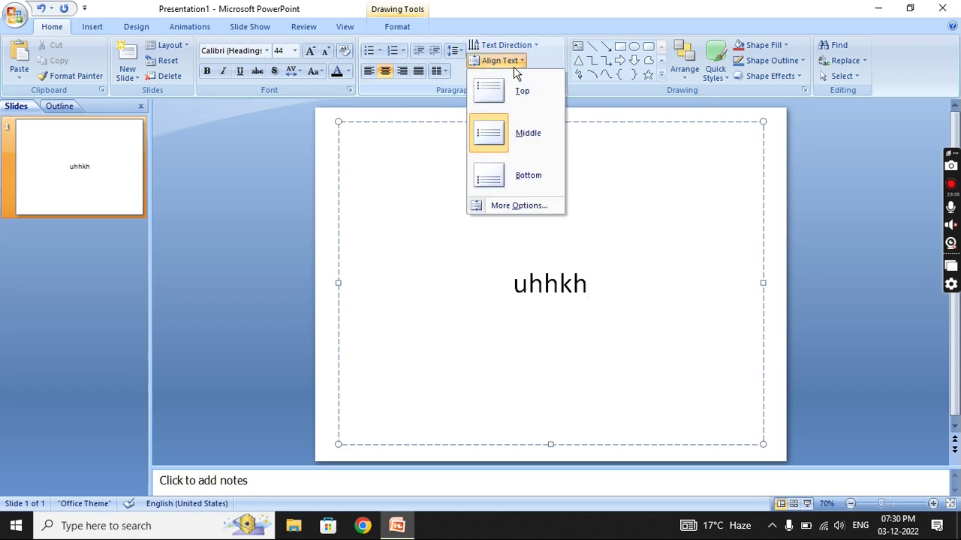
left_click(535, 192)
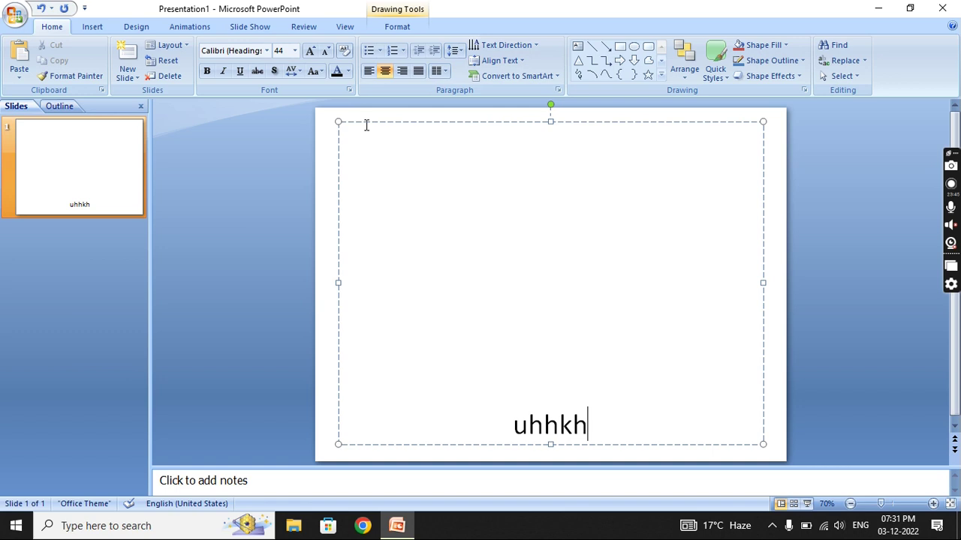
Try left alignment, then settle on right-aligned title text anchored to the box bottom.
left_click(368, 71)
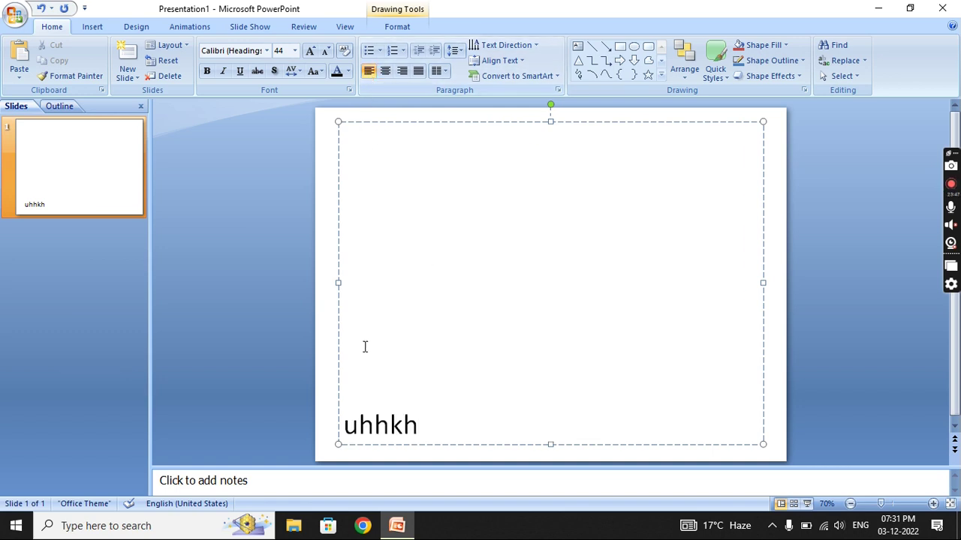
left_click(514, 63)
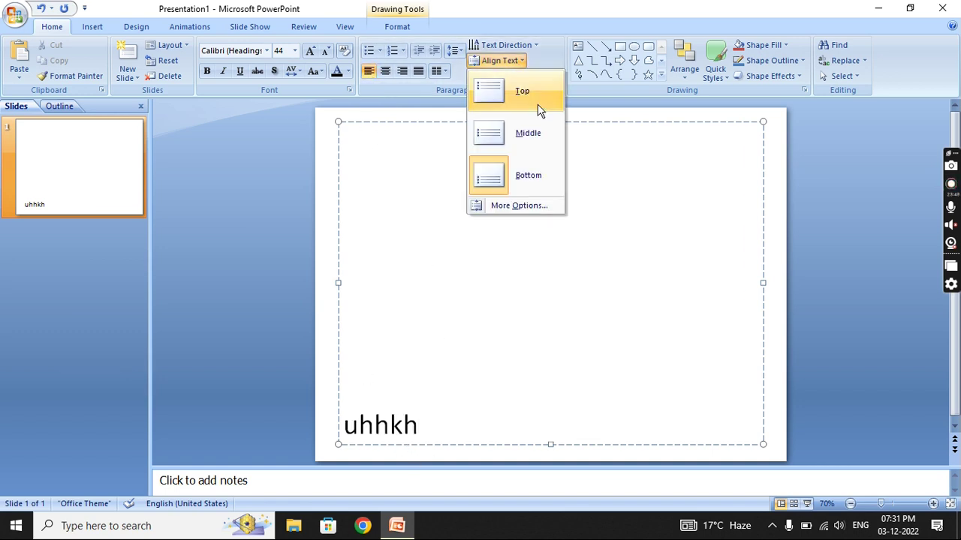
left_click(535, 130)
left_click(515, 51)
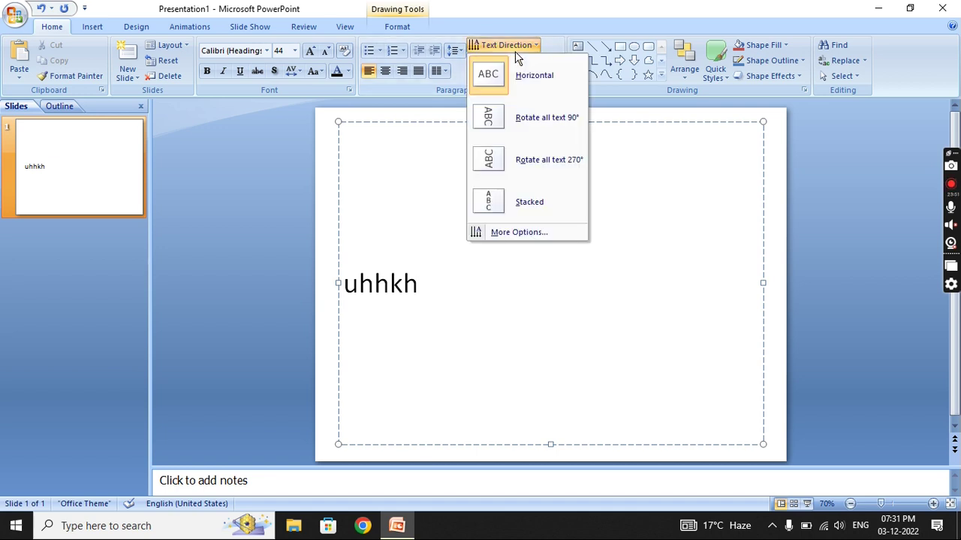
left_click(642, 159)
left_click(510, 61)
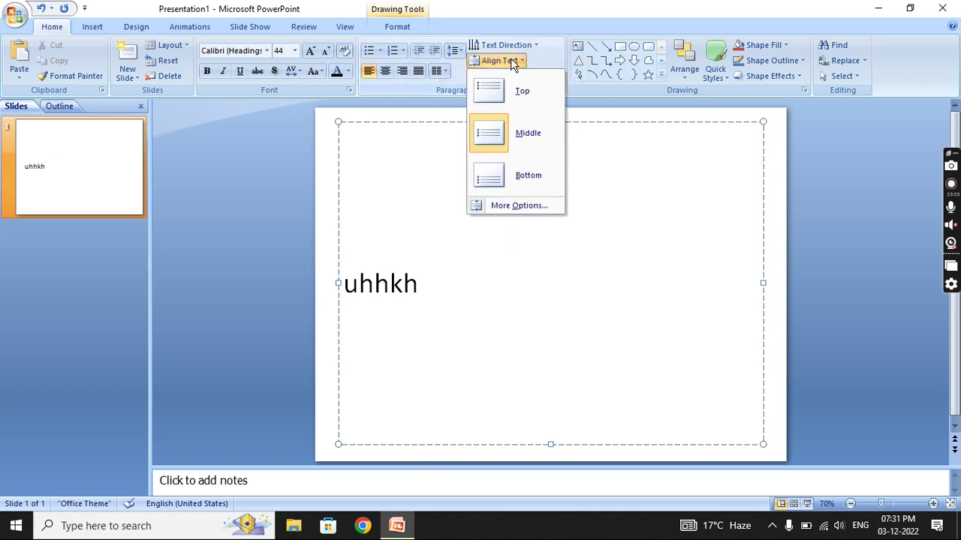
left_click(521, 91)
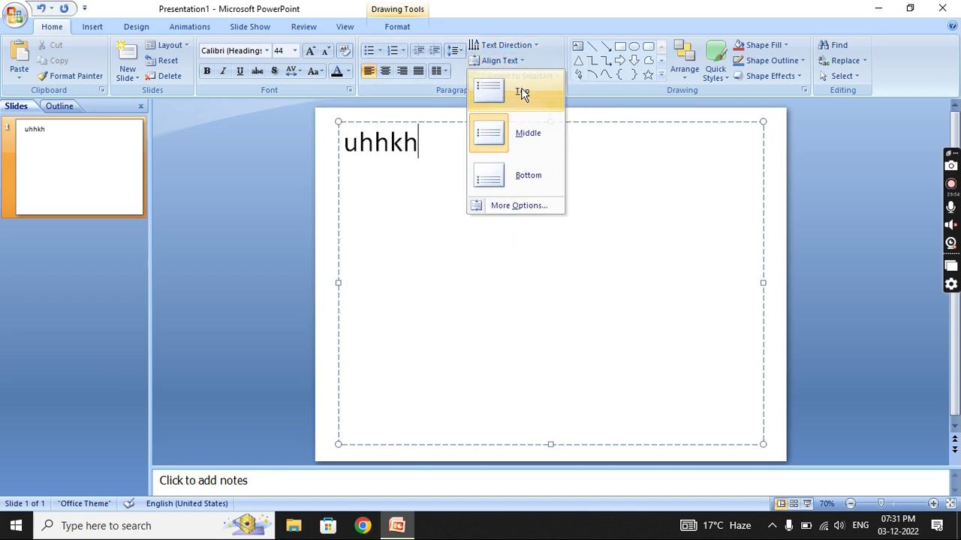
left_click(402, 70)
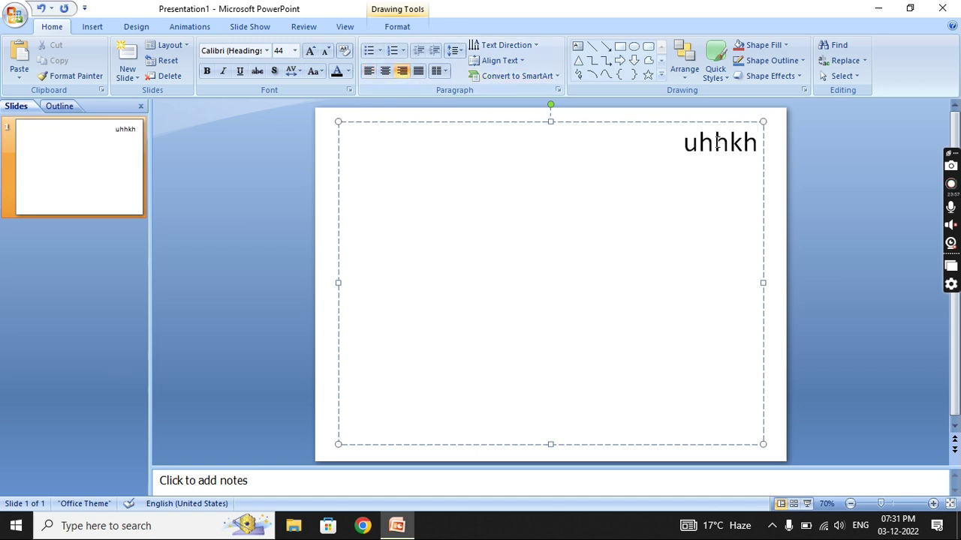
left_click(513, 64)
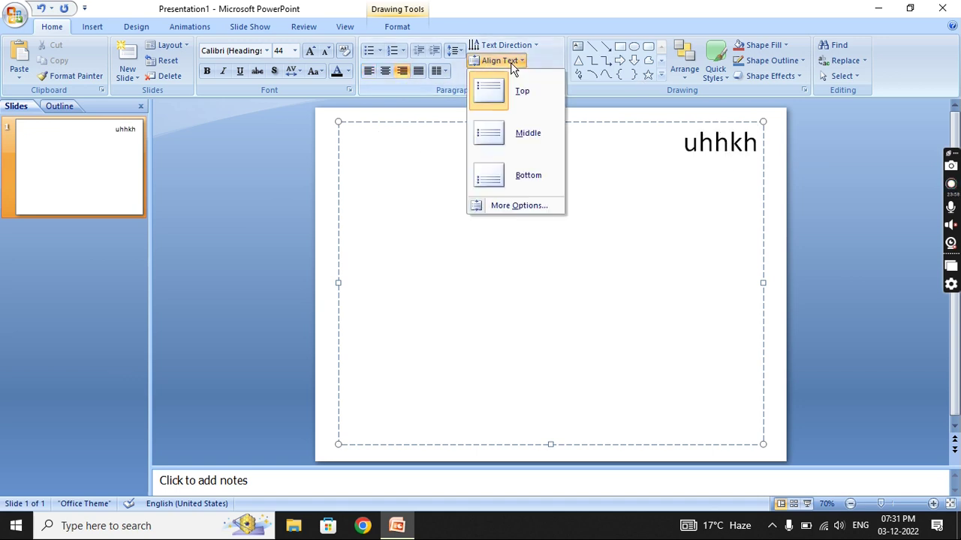
left_click(538, 135)
left_click(524, 66)
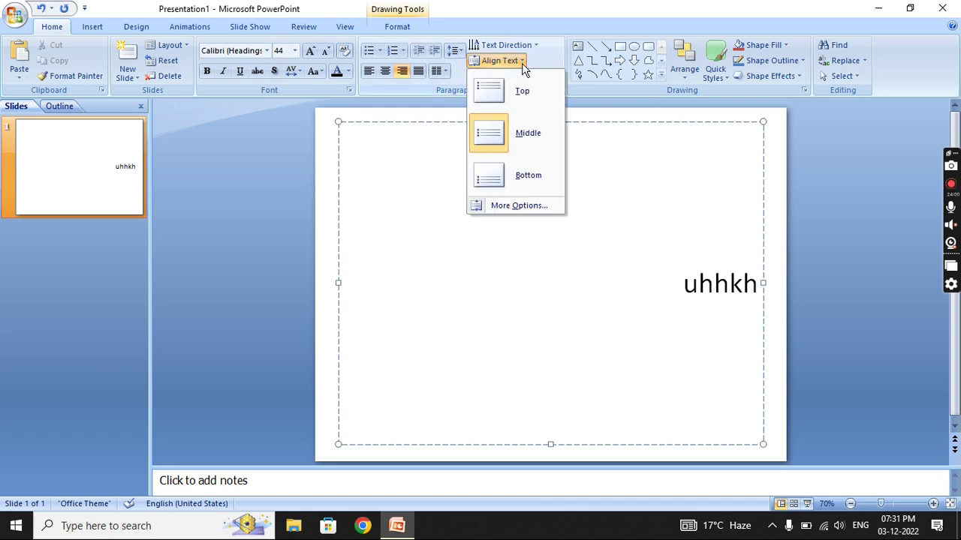
left_click(537, 176)
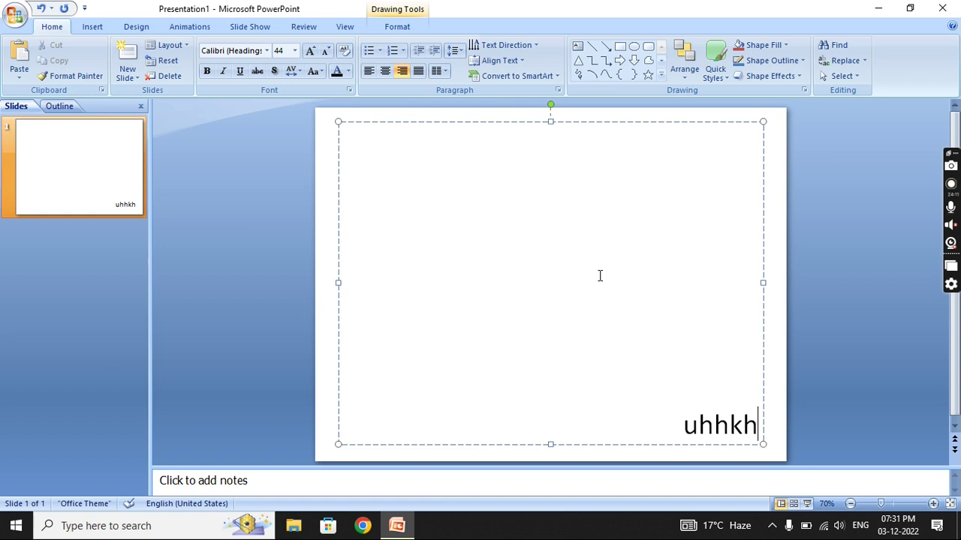
Convert the title text into a Vertical Picture Accent List SmartArt with a 3-D style.
left_click(532, 78)
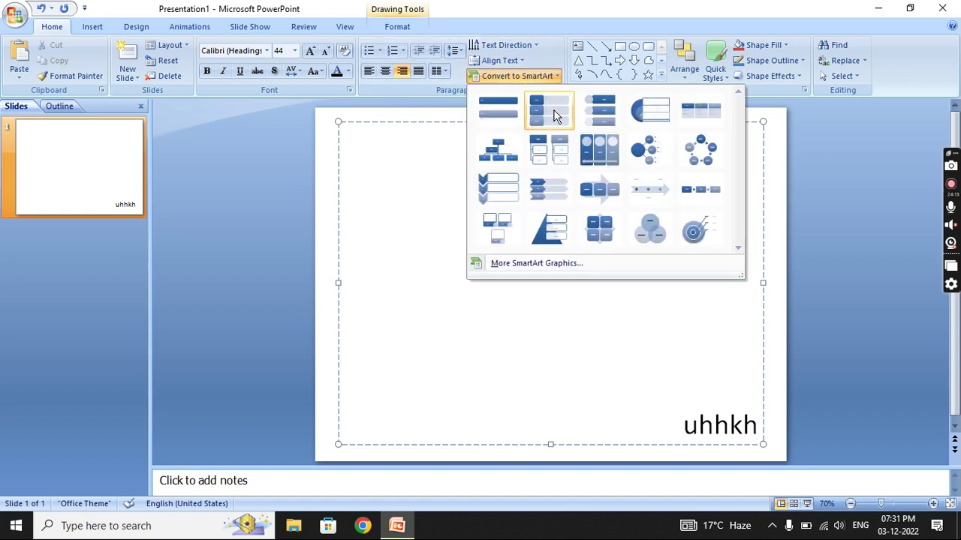
left_click(607, 122)
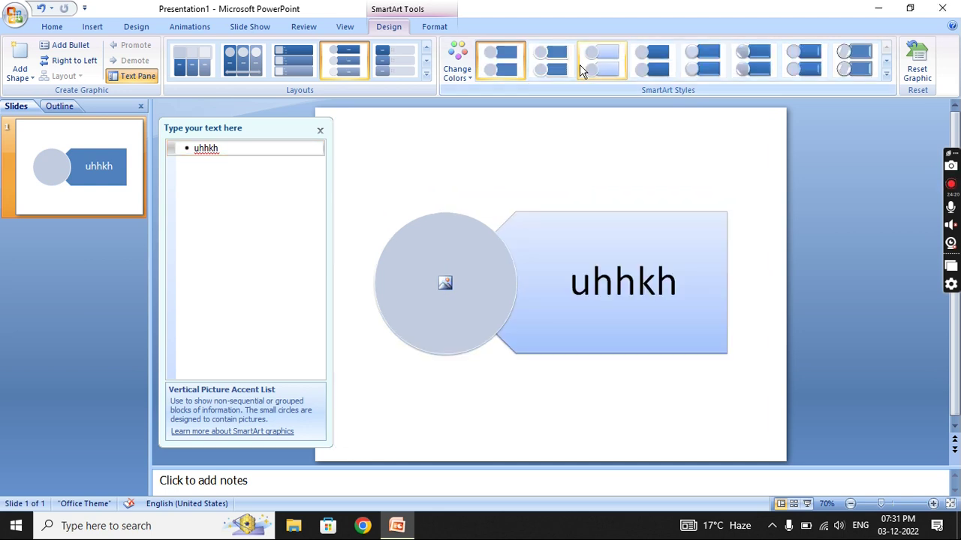
left_click(886, 79)
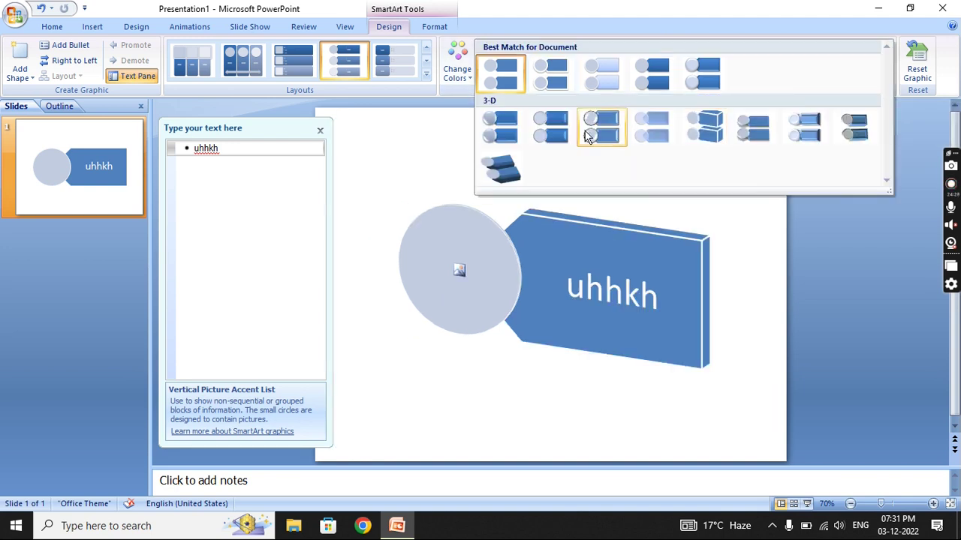
left_click(557, 132)
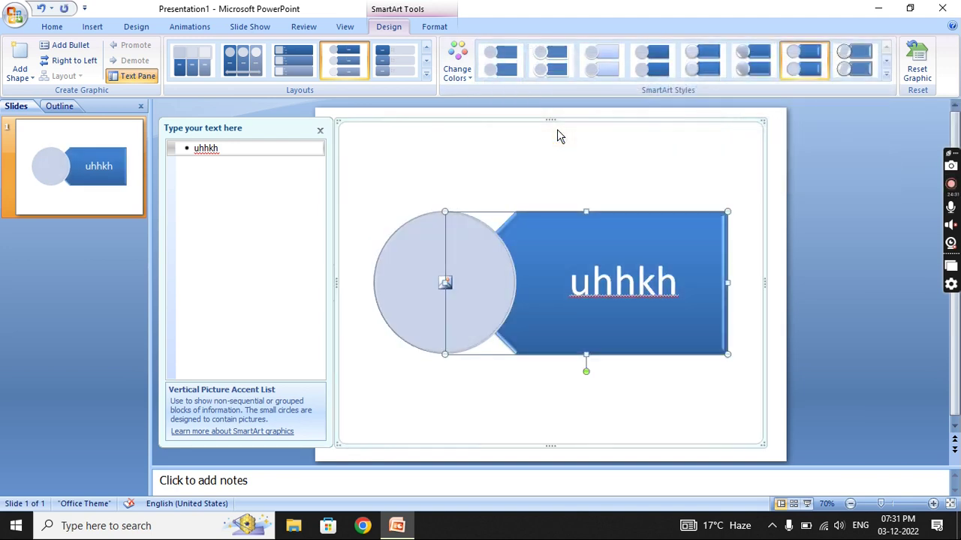
left_click(445, 283)
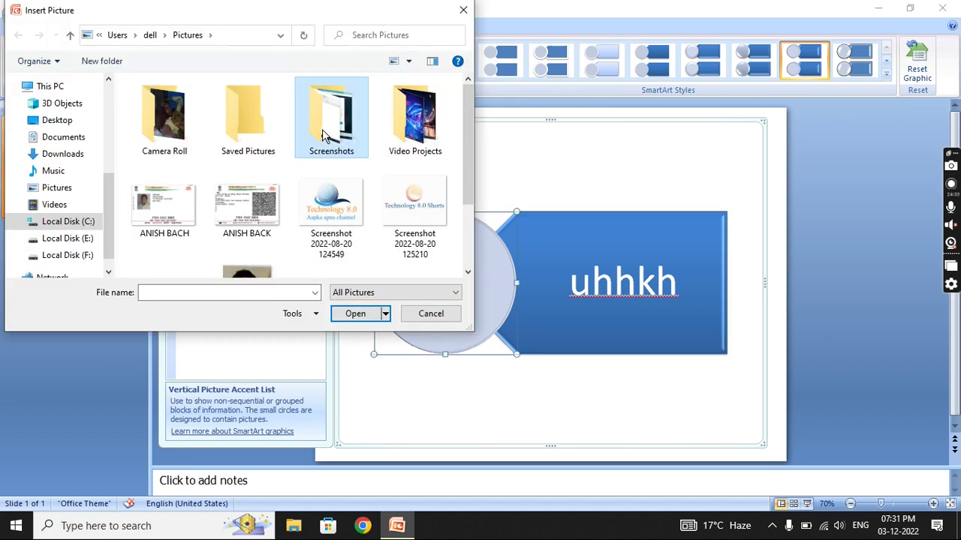
double_click(421, 164)
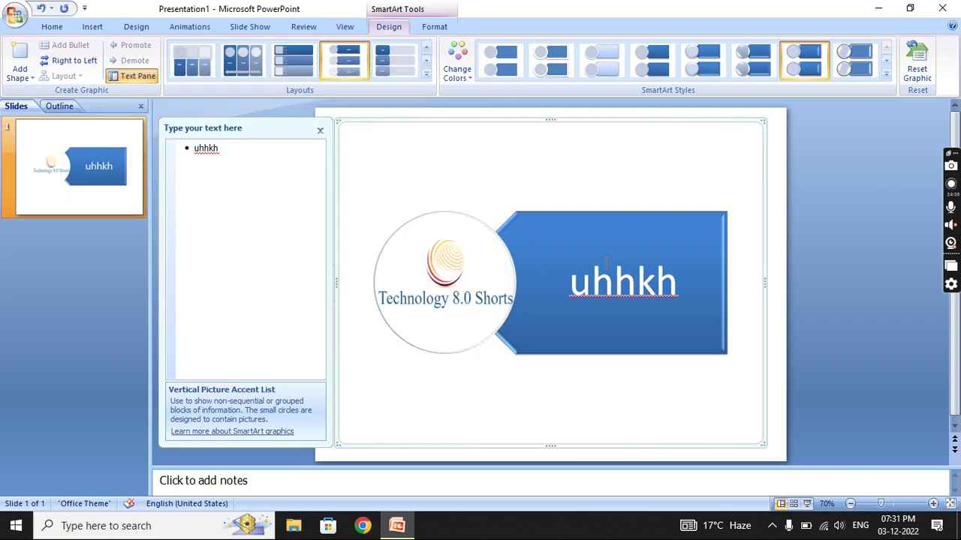
left_click(320, 131)
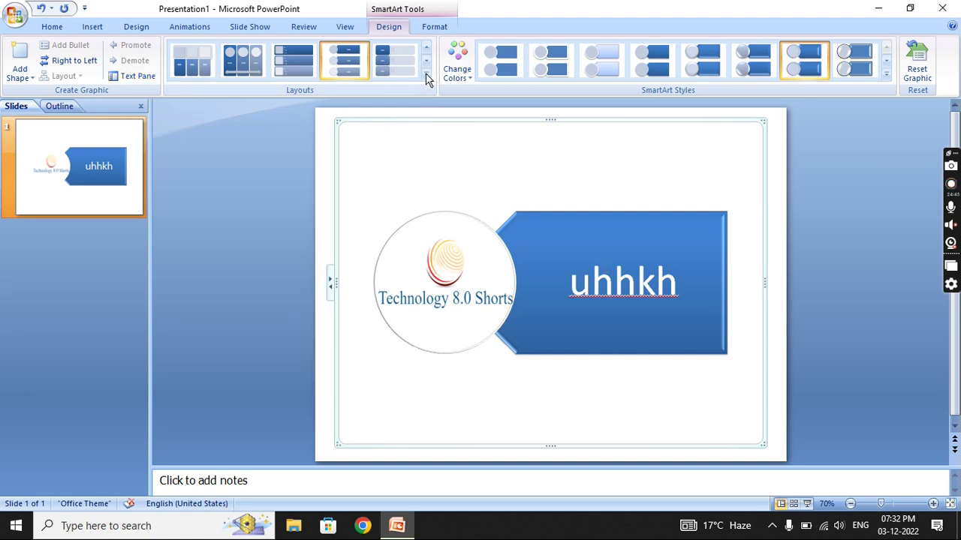
Draw a curved arrow from the Shapes gallery above the picture circle.
left_click(63, 27)
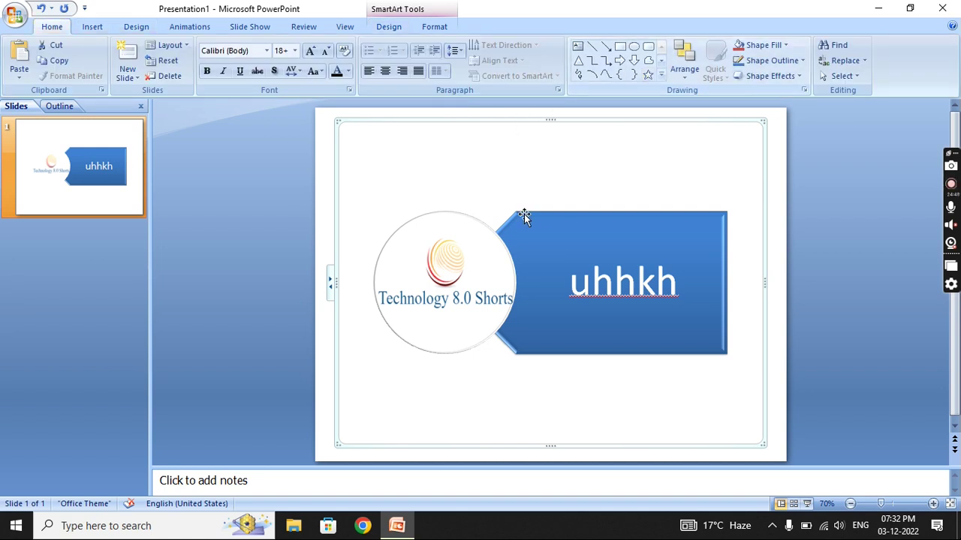
left_click(660, 75)
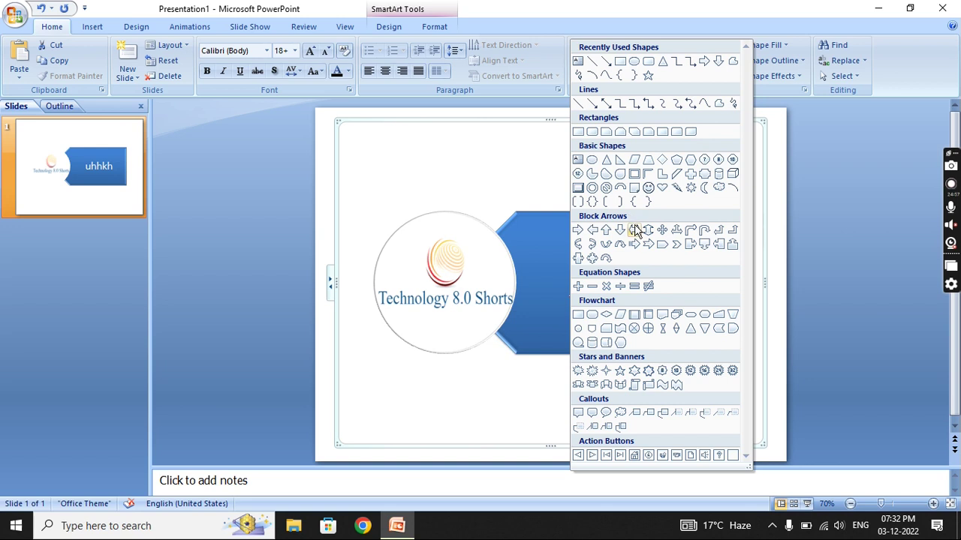
left_click(591, 245)
left_click_drag(455, 131, 521, 262)
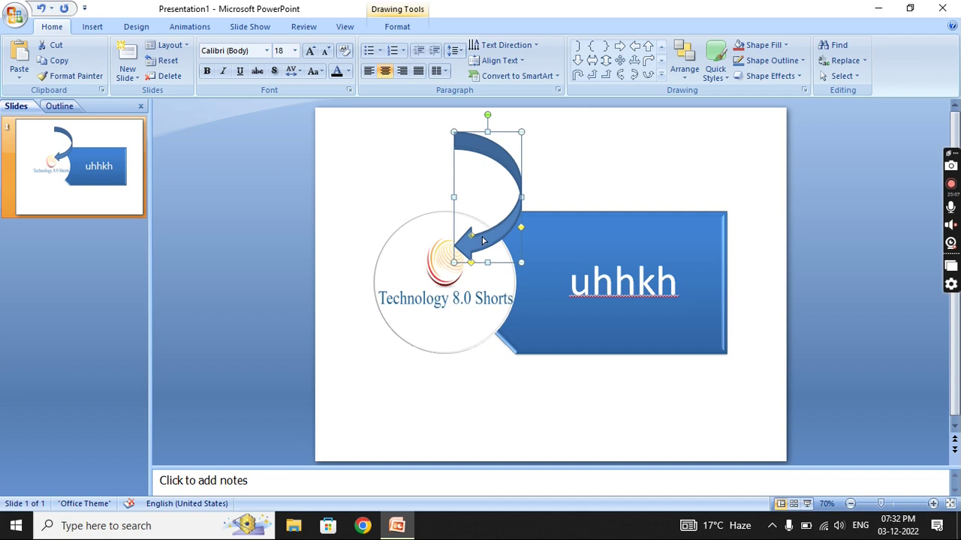
Reshape the curved arrow with its yellow handles, thinning the shaft and resizing the head.
left_click_drag(486, 242, 458, 225)
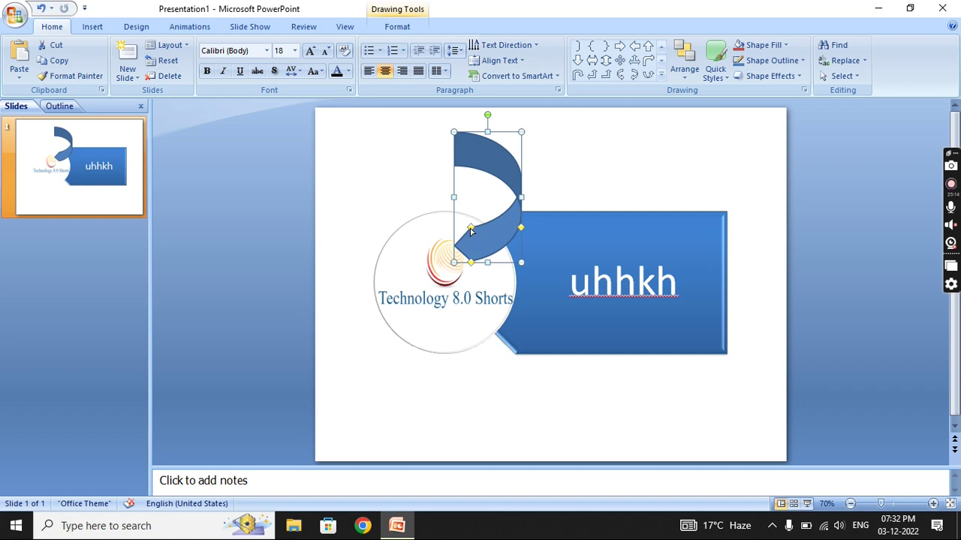
left_click_drag(472, 232, 476, 237)
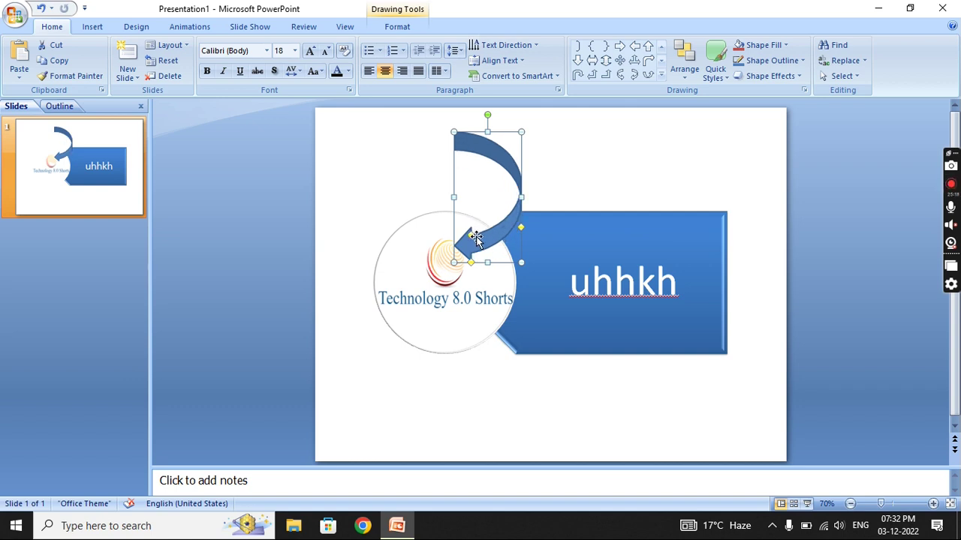
mouse_move(467, 263)
left_mouse_down()
mouse_move(451, 253)
mouse_move(504, 252)
left_mouse_up()
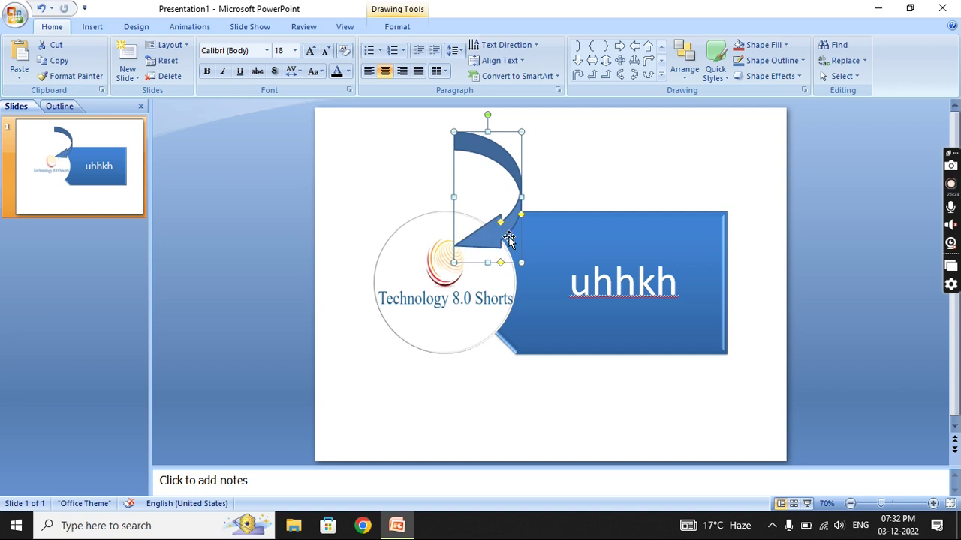
left_click_drag(523, 219, 516, 176)
left_click_drag(501, 222, 500, 229)
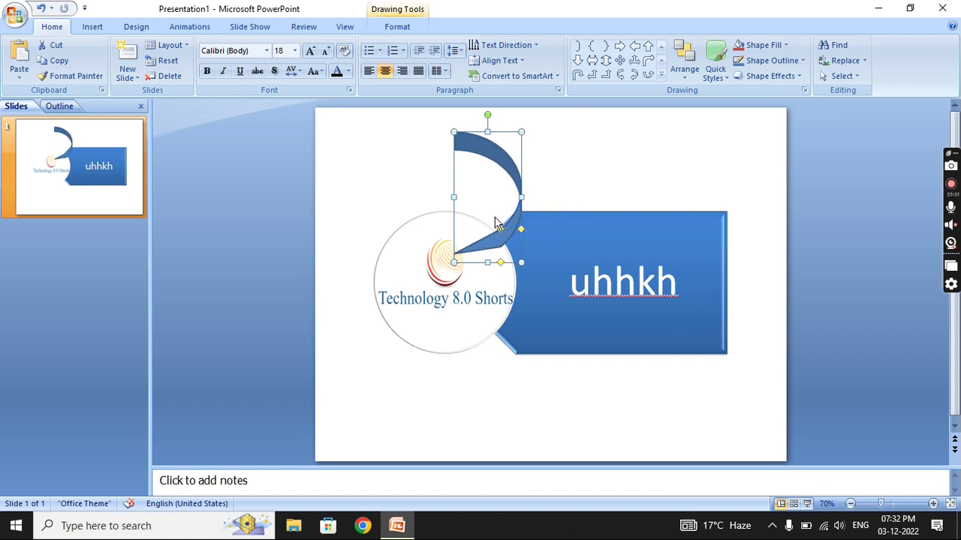
left_click_drag(518, 233, 490, 217)
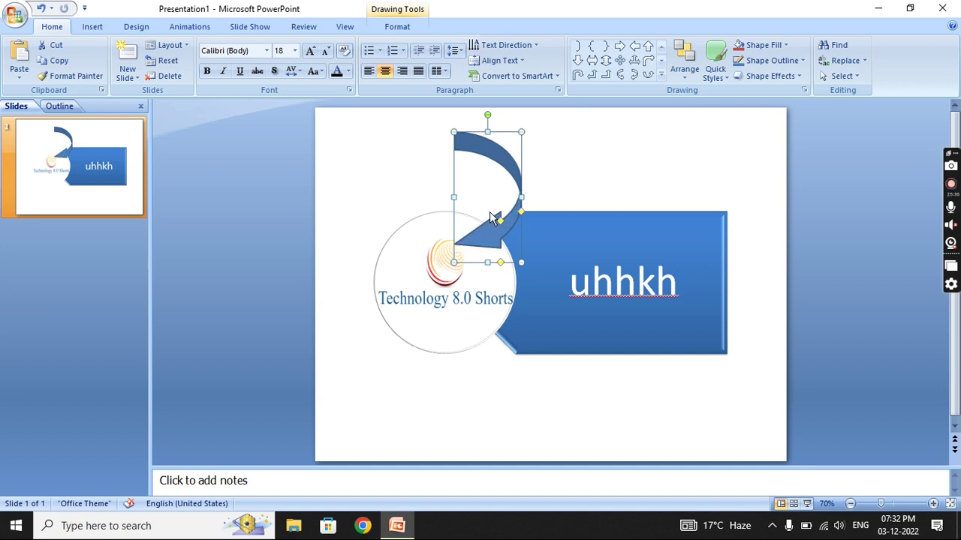
left_click_drag(501, 225, 499, 222)
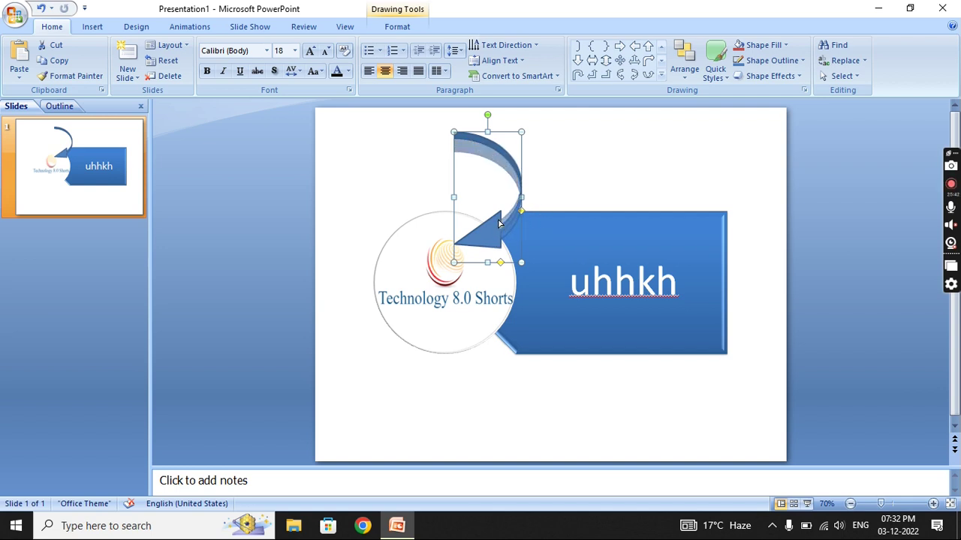
Delete the curved arrow and select the SmartArt graphic.
left_click(573, 213)
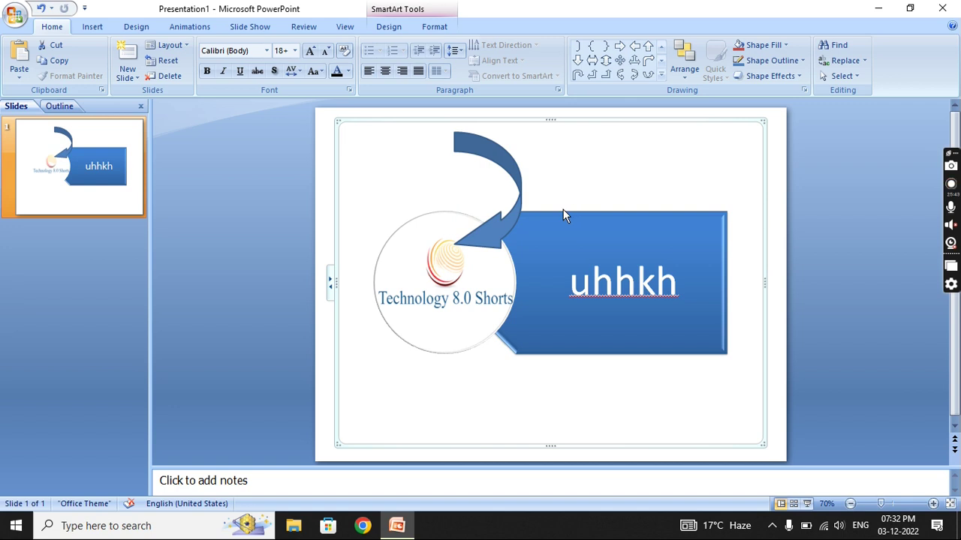
left_click(512, 219)
key("Delete")
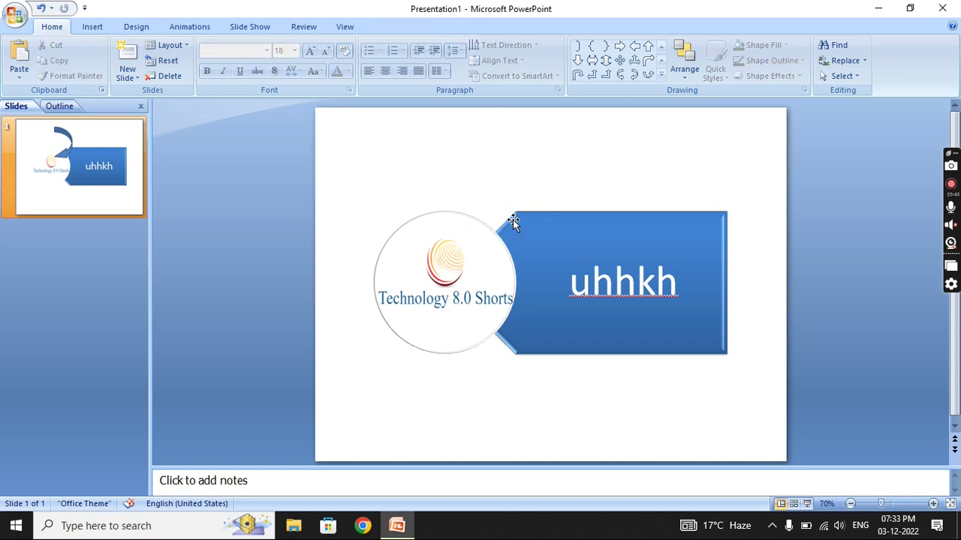
left_click(565, 244)
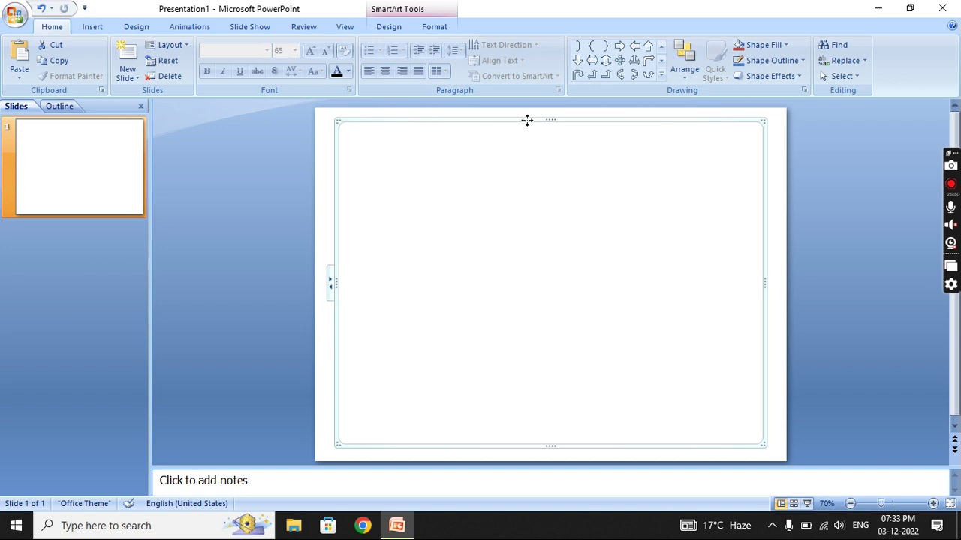
Delete the SmartArt and draw a small left-right arrow near the top left.
key("Delete")
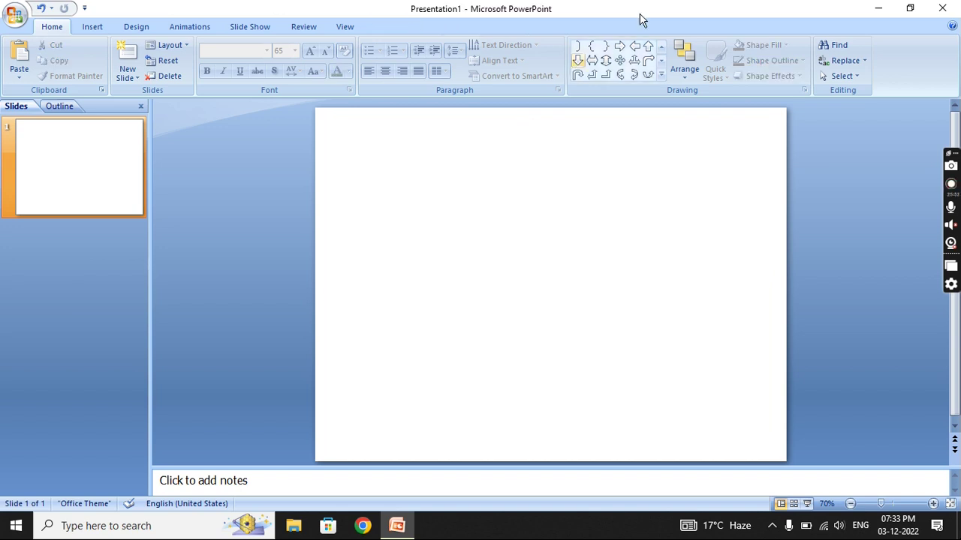
left_click(661, 75)
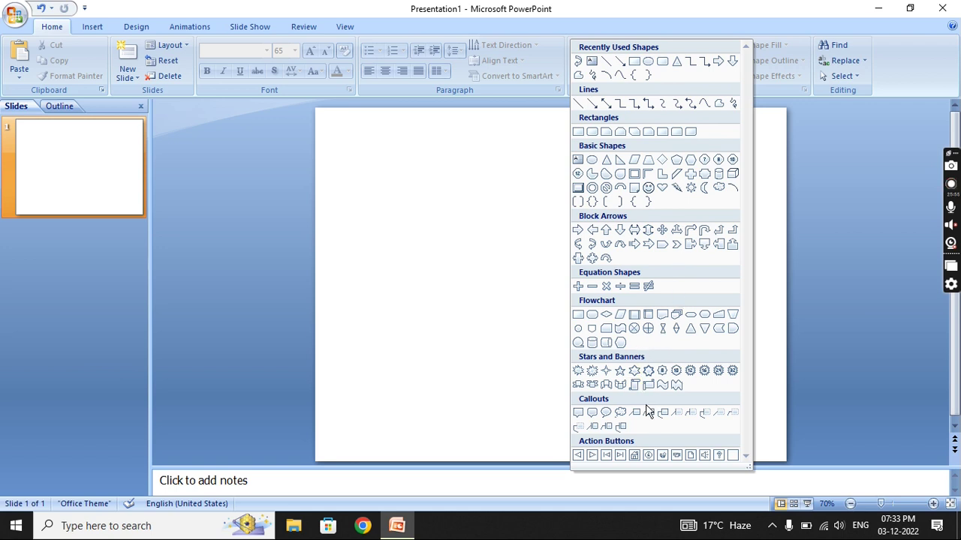
left_click(634, 233)
left_click_drag(365, 136, 443, 169)
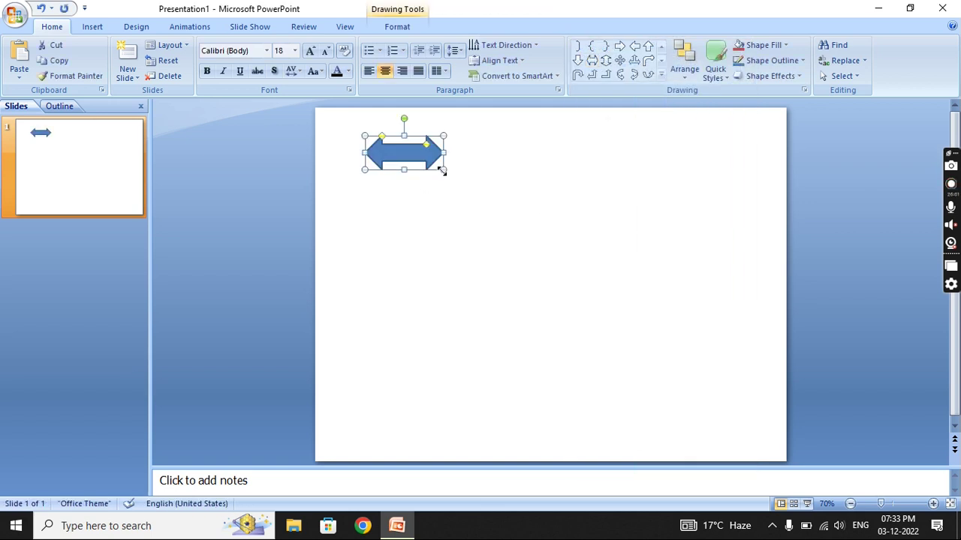
Duplicate the arrow into a staircase with Ctrl+D, pull two copies out, then delete everything.
left_click(474, 140)
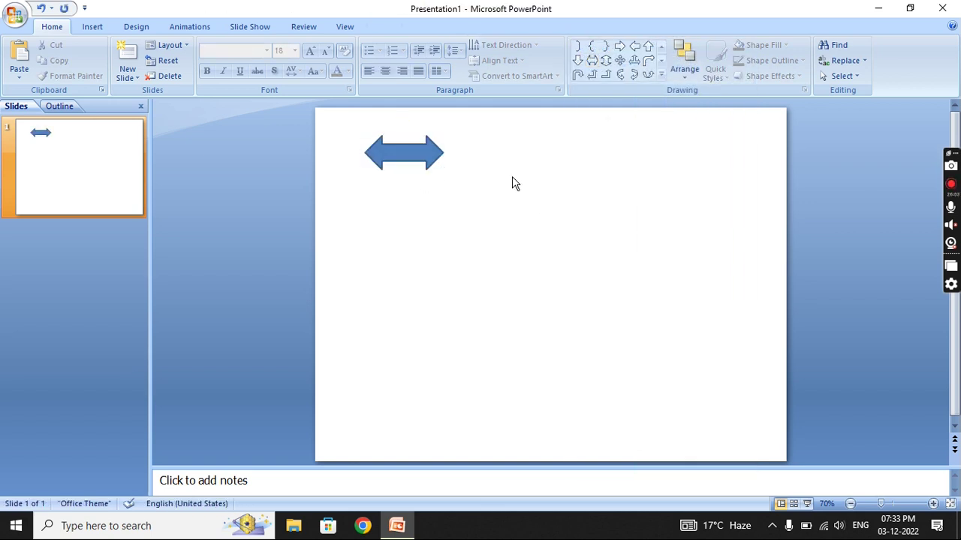
left_click(421, 156)
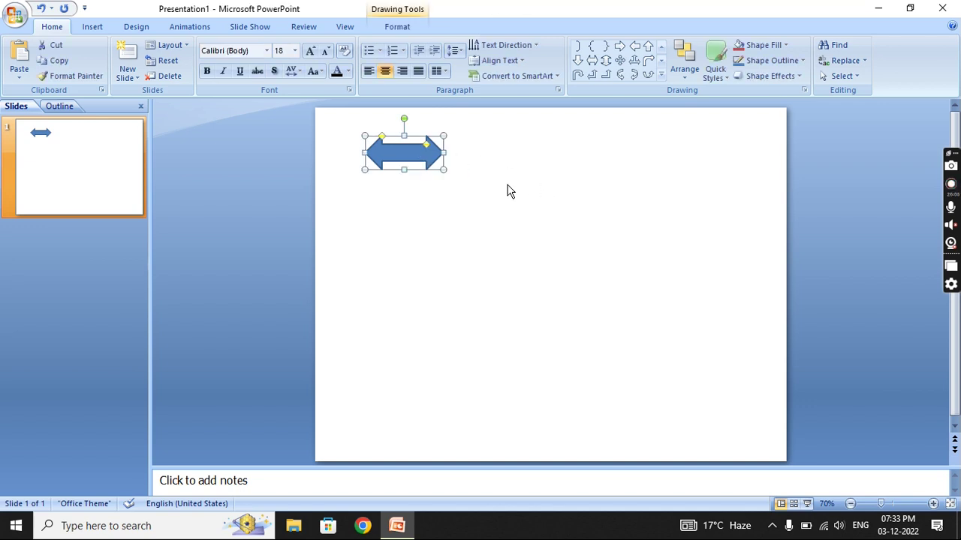
key("ctrl+d")
key("ctrl+d")
key("ctrl+d")
key("ctrl+d")
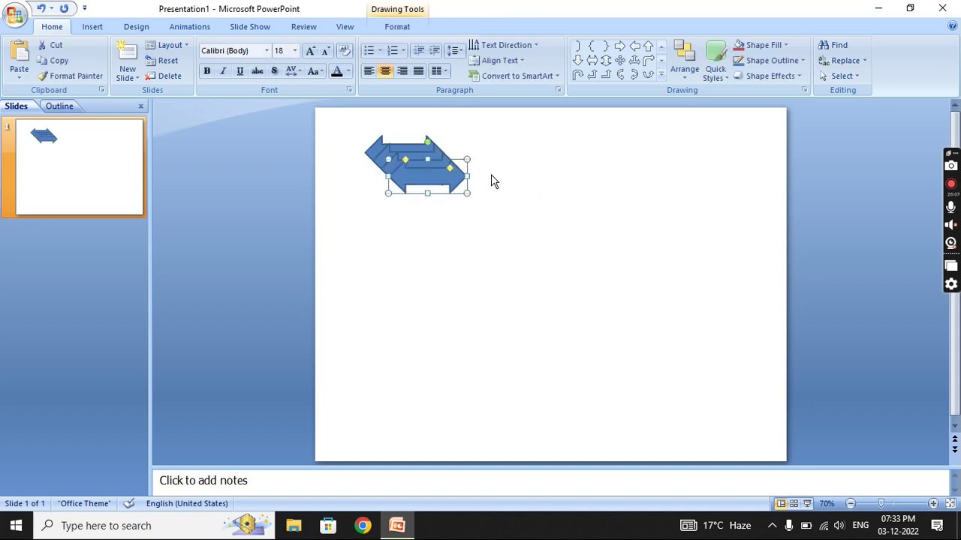
key("ctrl+d")
key("ctrl+d")
key("ctrl+d")
key("ctrl+d")
key("ctrl+d")
key("ctrl+d")
key("ctrl+d")
key("ctrl+d")
key("ctrl+d")
key("ctrl+d")
key("ctrl+d")
key("ctrl+d")
key("ctrl+d")
key("ctrl+d")
key("ctrl+d")
key("ctrl+d")
key("ctrl+d")
key("ctrl+d")
key("ctrl+d")
key("ctrl+d")
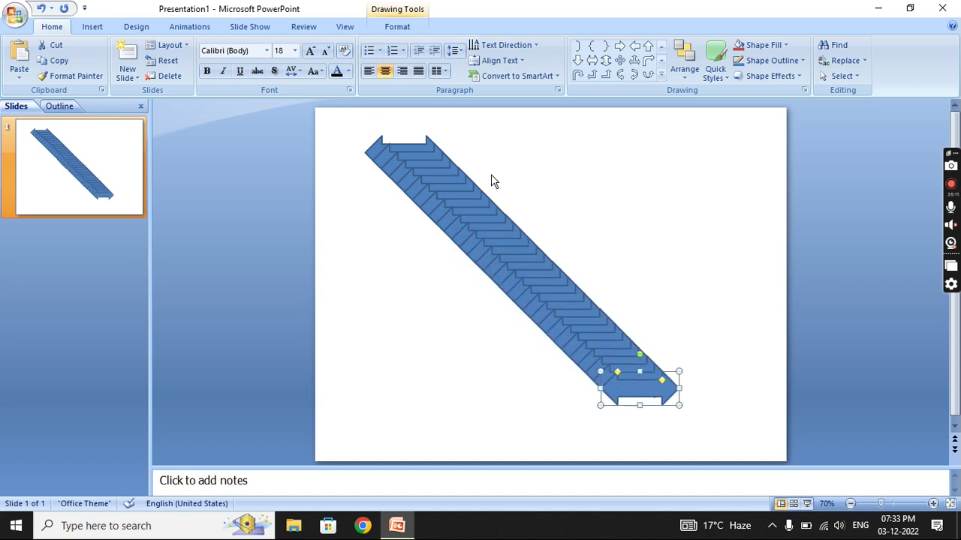
left_click(519, 252)
left_click_drag(519, 252, 623, 227)
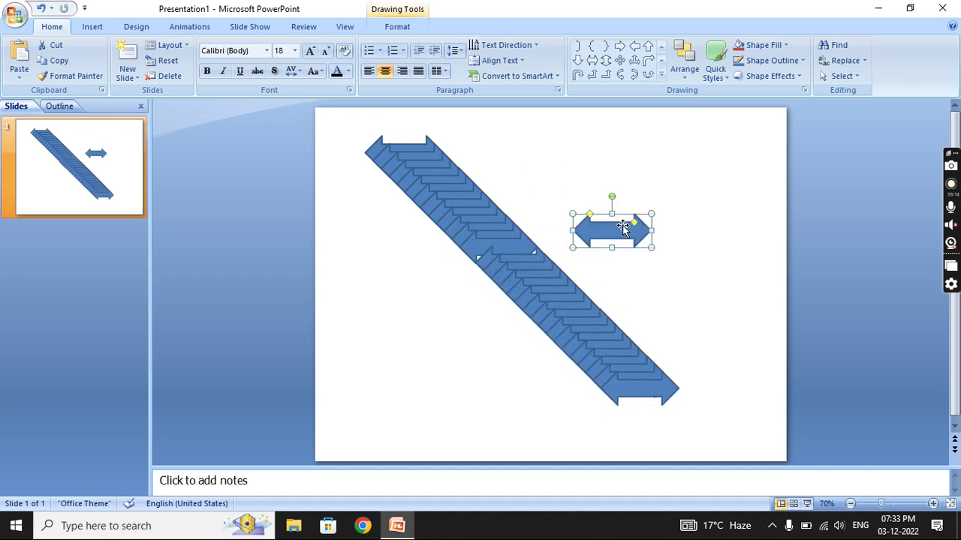
left_click_drag(485, 248, 634, 201)
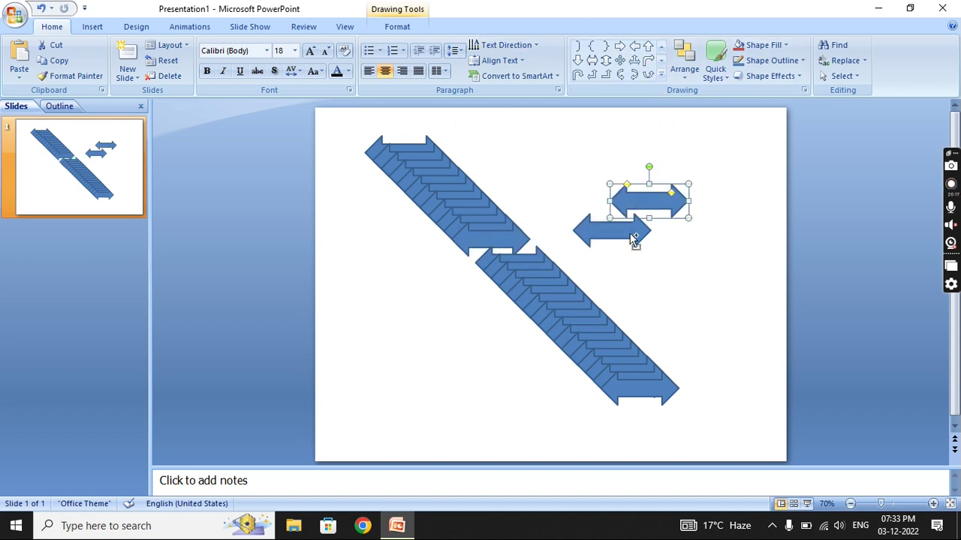
key("ctrl+a")
key("Delete")
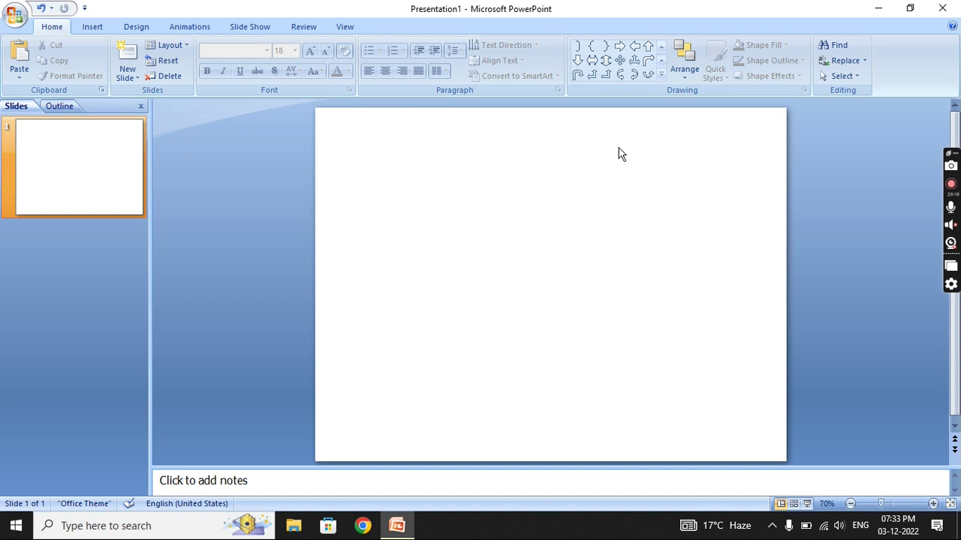
Draw a large 24-point star and reshape its spikes into thin radiating rays.
left_click(661, 76)
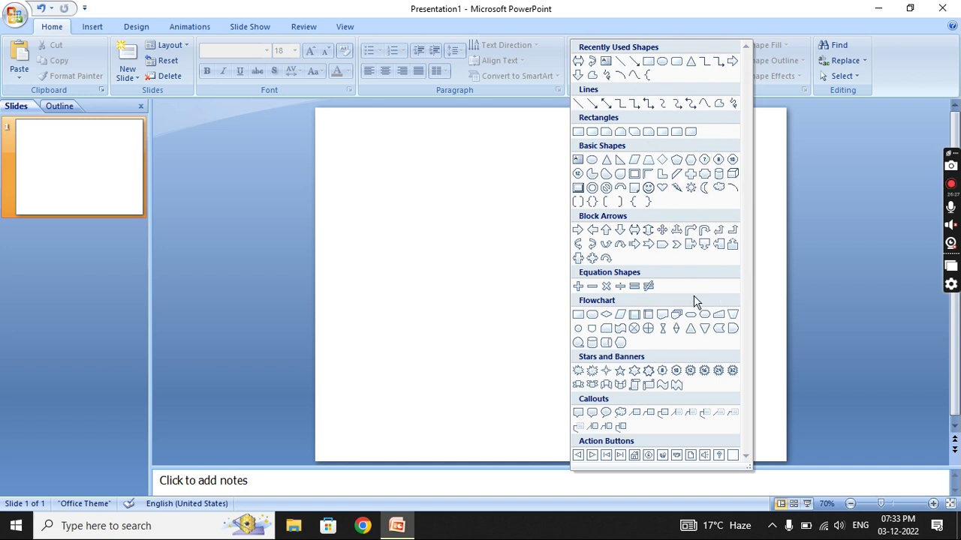
left_click(717, 375)
left_click_drag(382, 153, 584, 328)
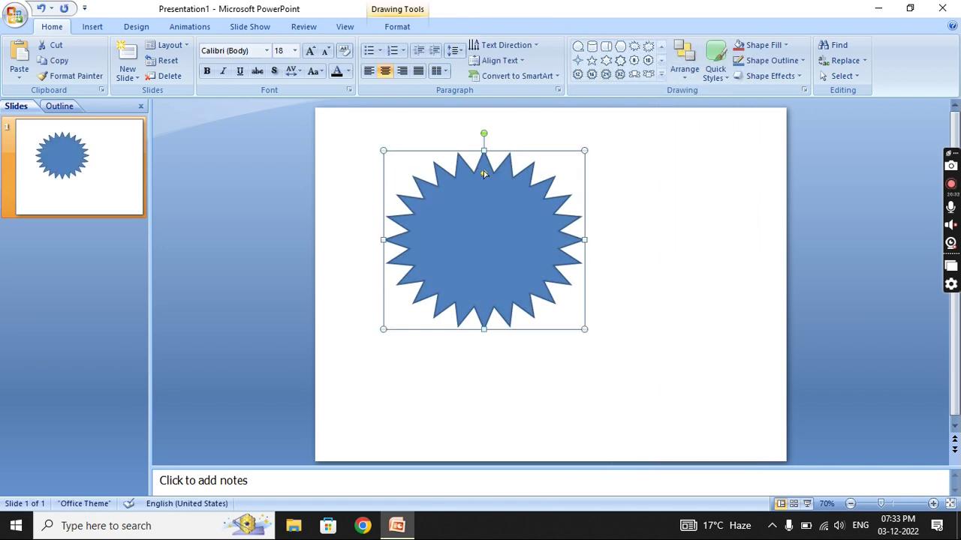
left_click_drag(483, 175, 481, 235)
left_click_drag(480, 235, 481, 235)
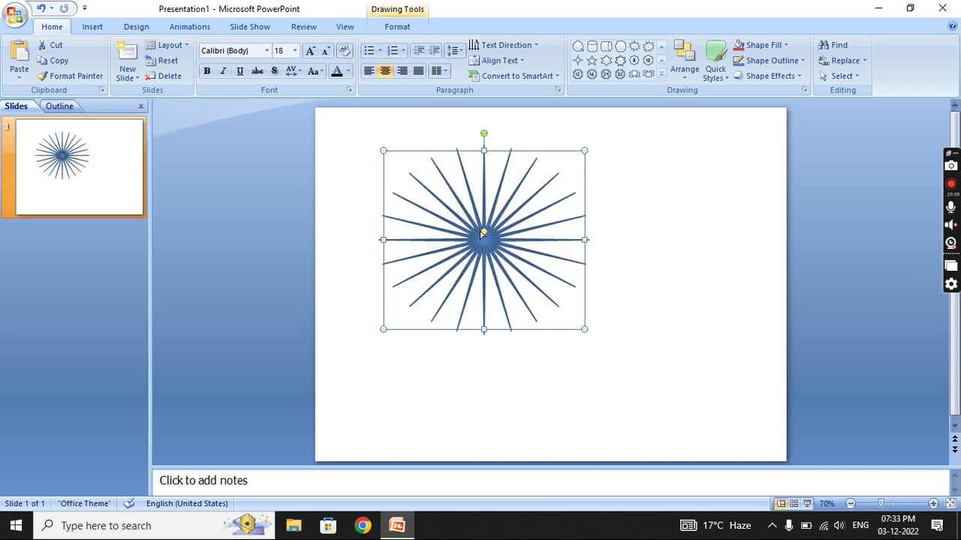
Duplicate the starburst, turn the copy into a filled oval, and position it over the rays.
left_click(653, 177)
left_click(509, 228)
key("ctrl+d")
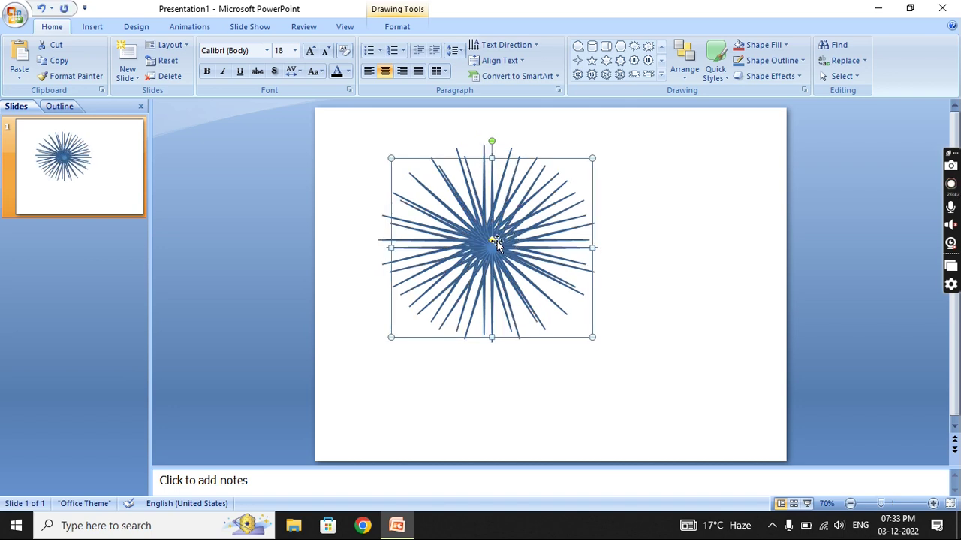
left_click_drag(491, 239, 428, 148)
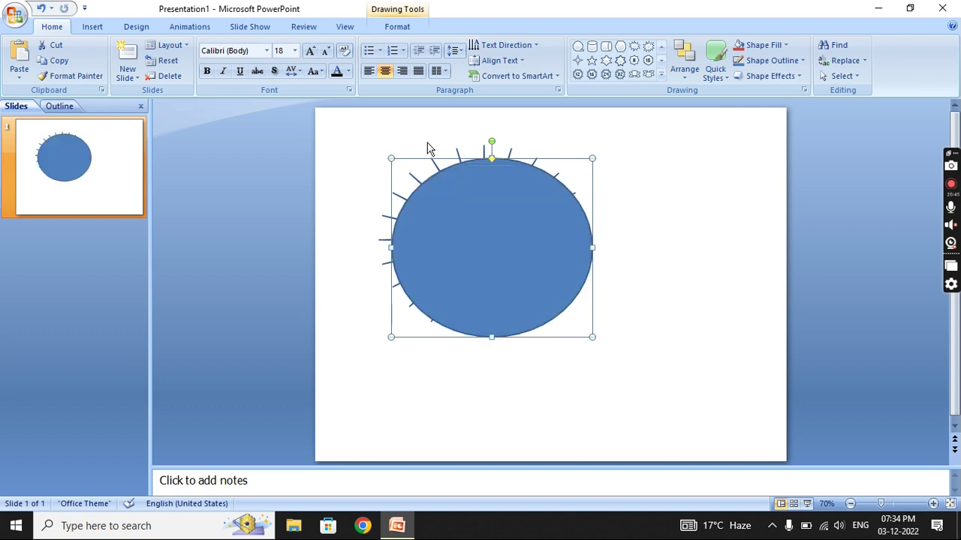
left_click_drag(515, 232, 503, 220)
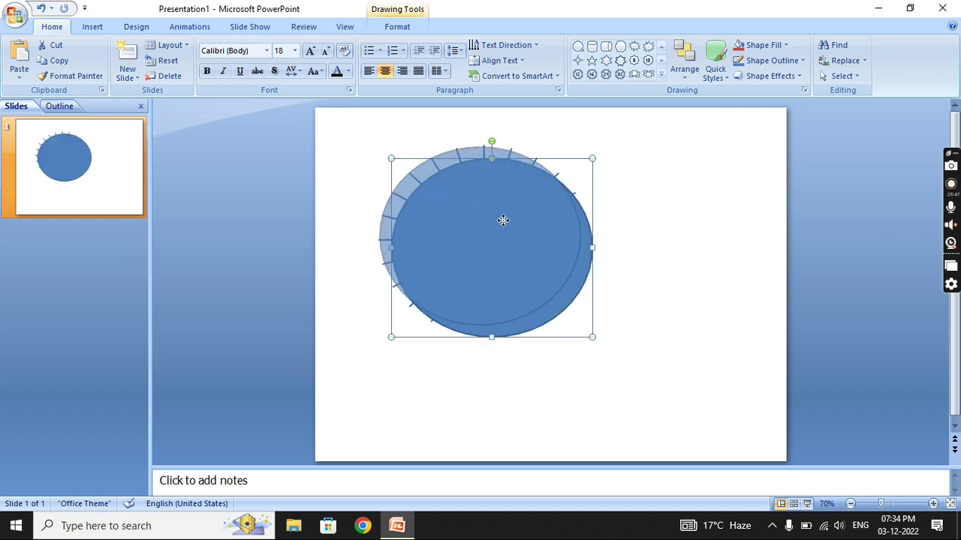
left_click_drag(525, 250, 532, 253)
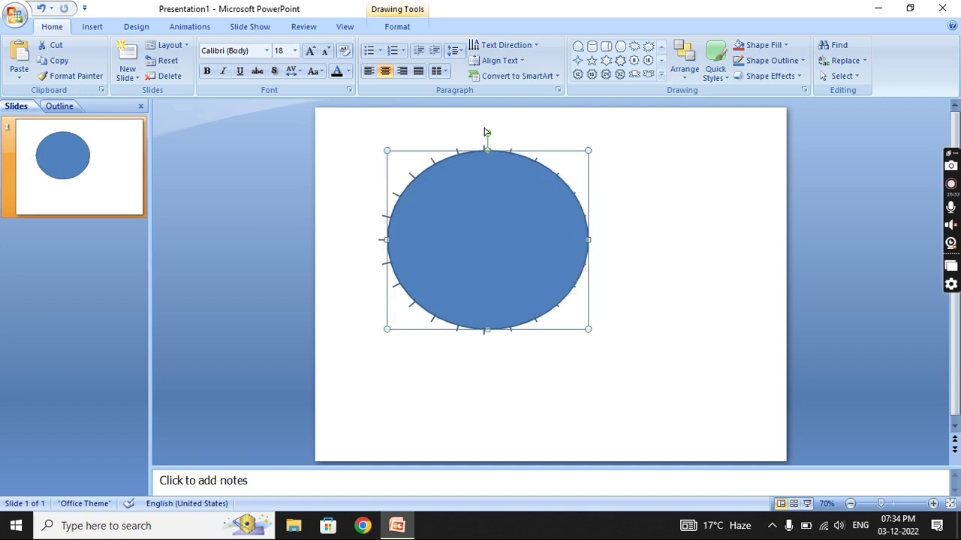
Bring the radiating lines to front and shrink them to fit inside the oval.
left_click(422, 171)
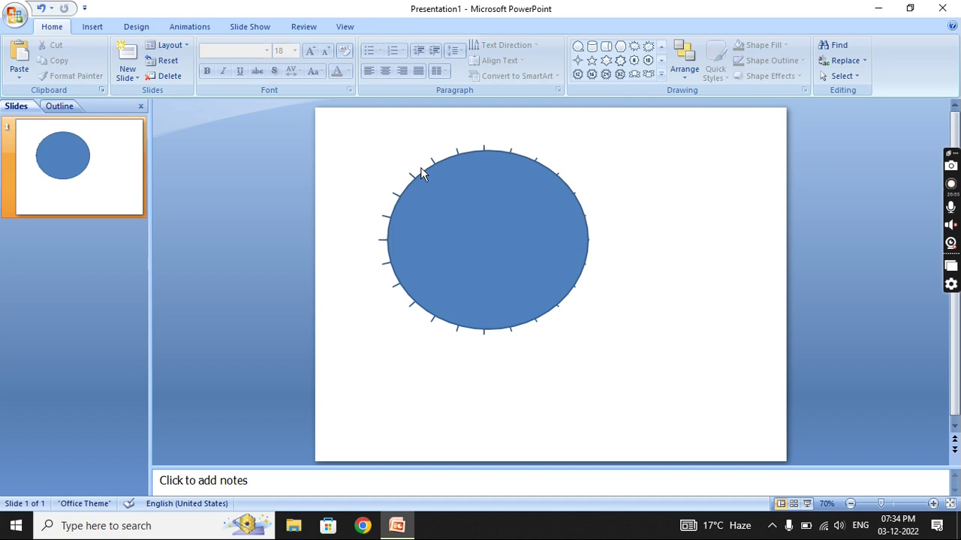
left_click(467, 211)
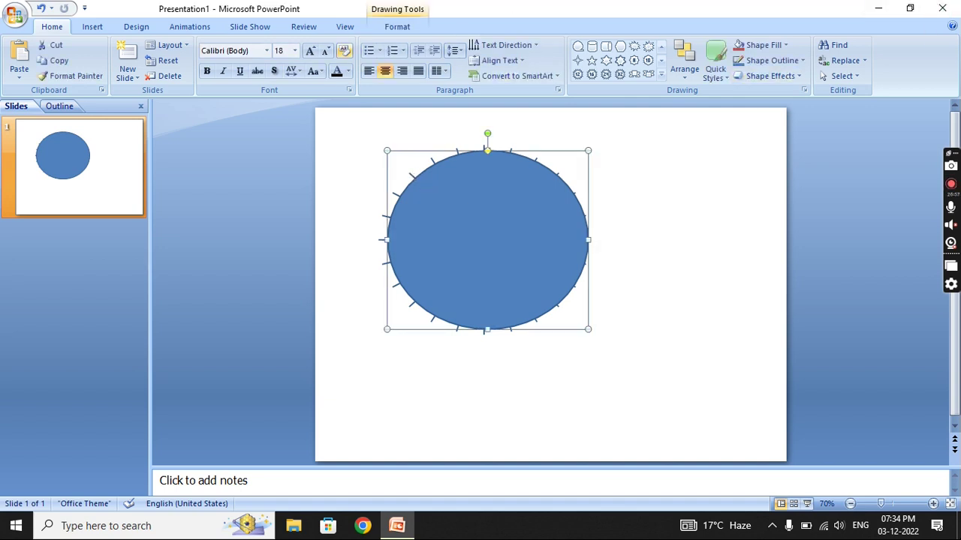
left_click(398, 27)
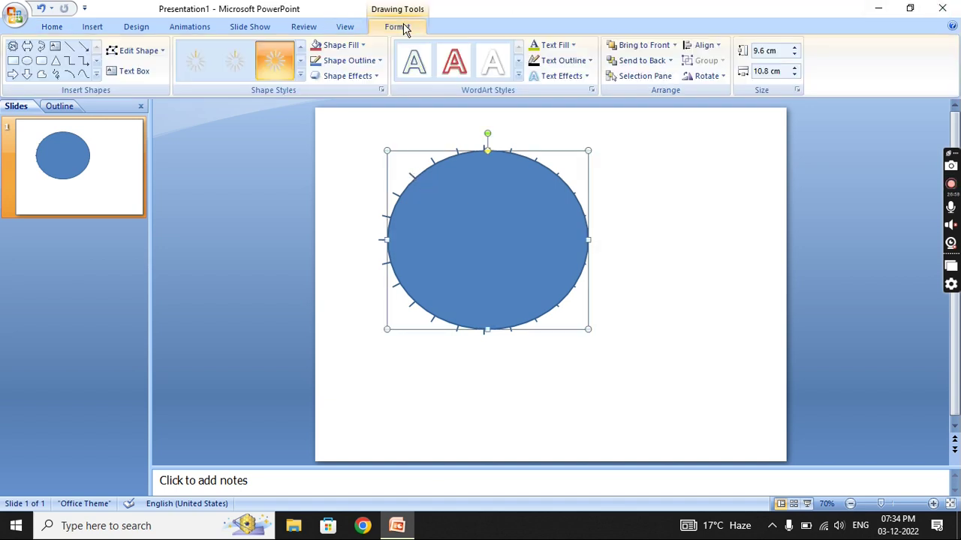
left_click(642, 60)
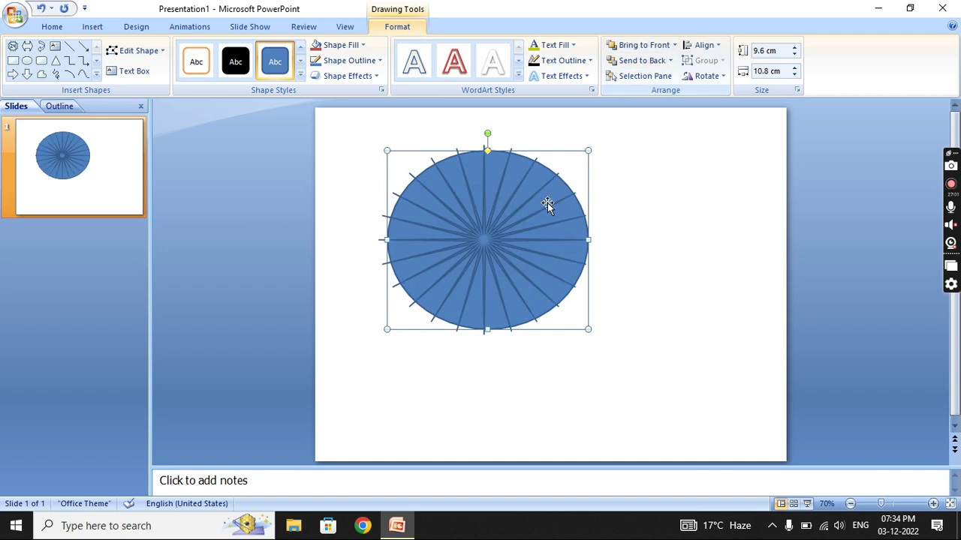
left_click(530, 234)
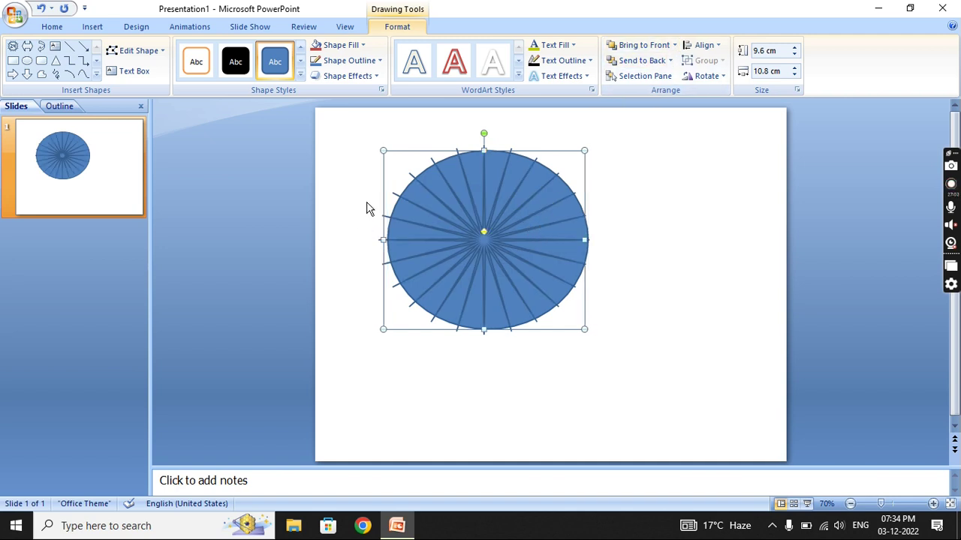
left_click_drag(382, 149, 390, 154)
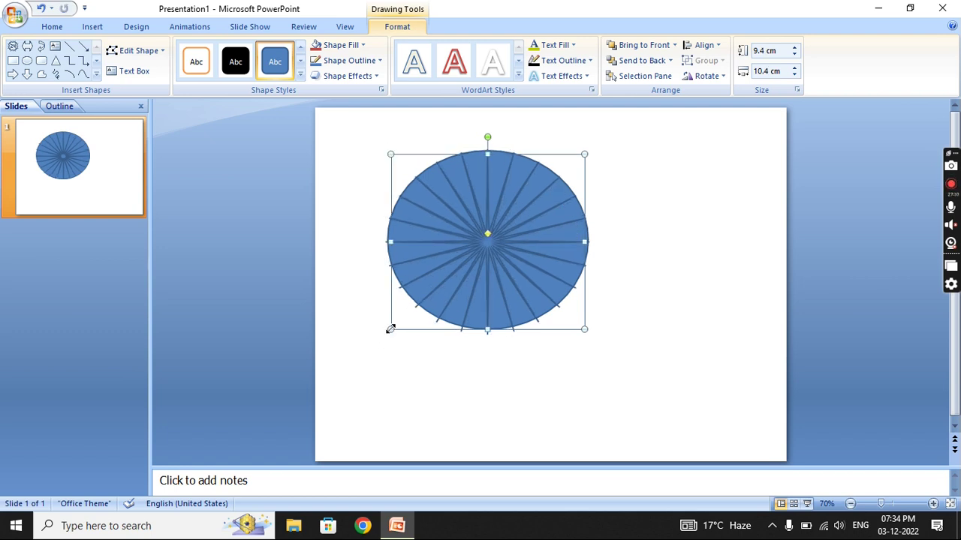
left_click_drag(390, 328, 395, 321)
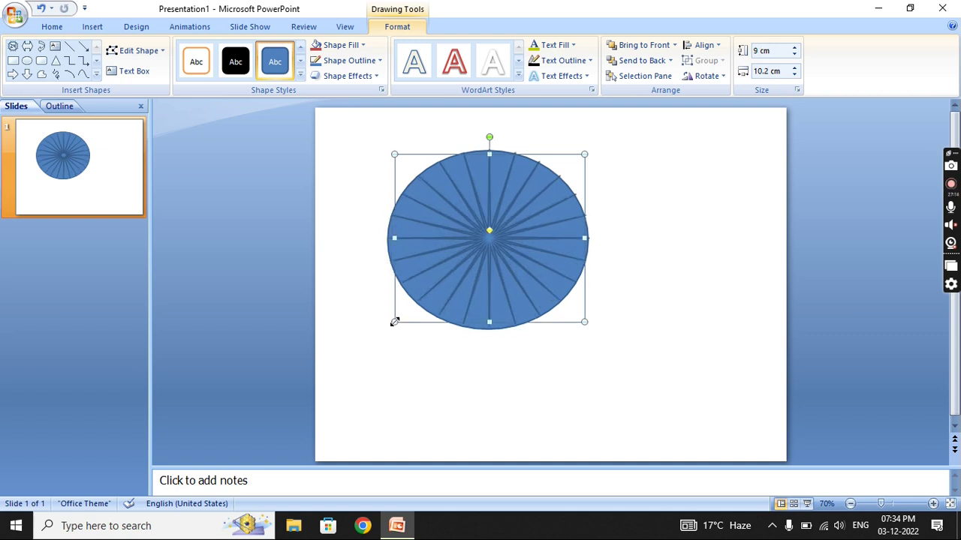
Nudge the oval with the arrow keys until it is centred on the rays.
left_click(532, 271)
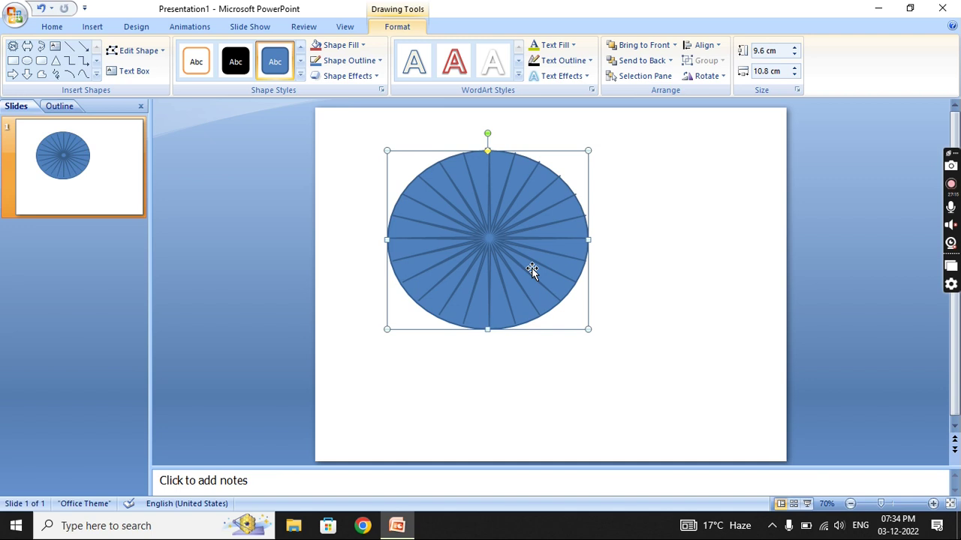
key("Left")
key("Down")
key("Right")
key("Right")
key("Right")
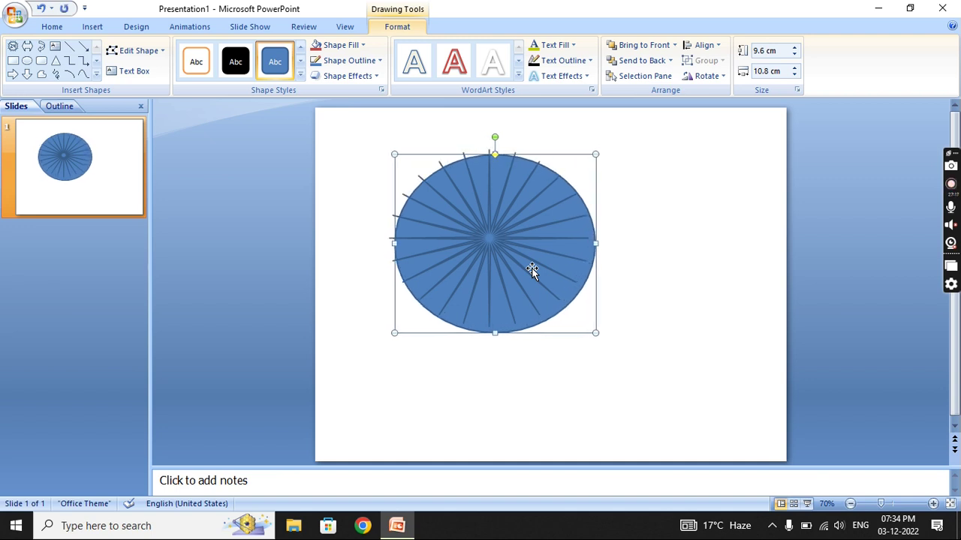
key("Left")
key("Left")
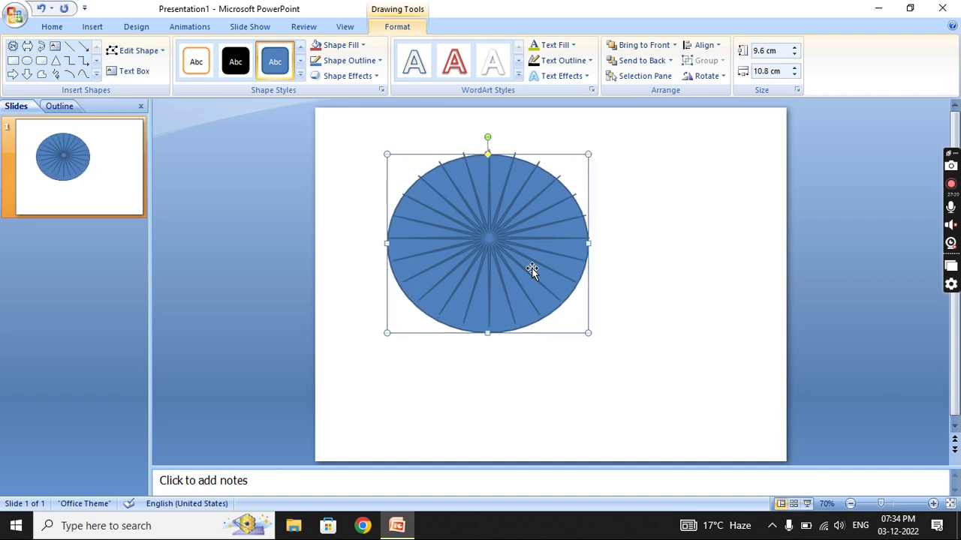
key("Up")
key("Up")
key("Down")
key("Right")
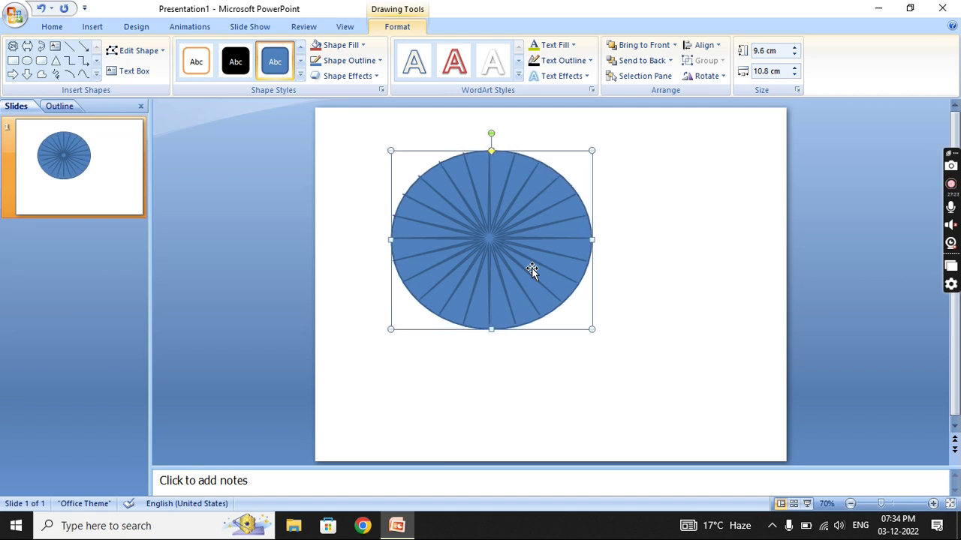
key("ctrl+Left")
key("ctrl+Left")
key("ctrl+Left")
key("ctrl+Left")
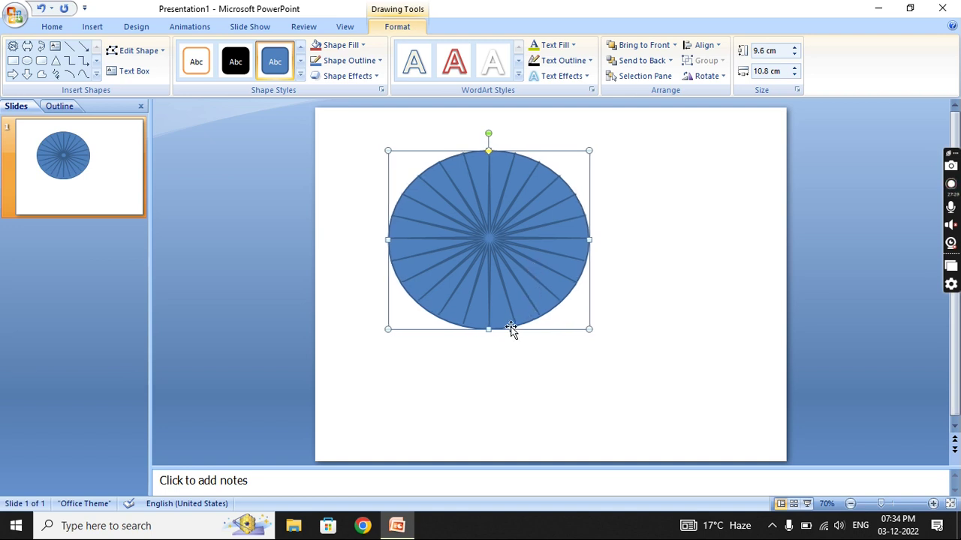
key("ctrl+Up")
key("ctrl+Up")
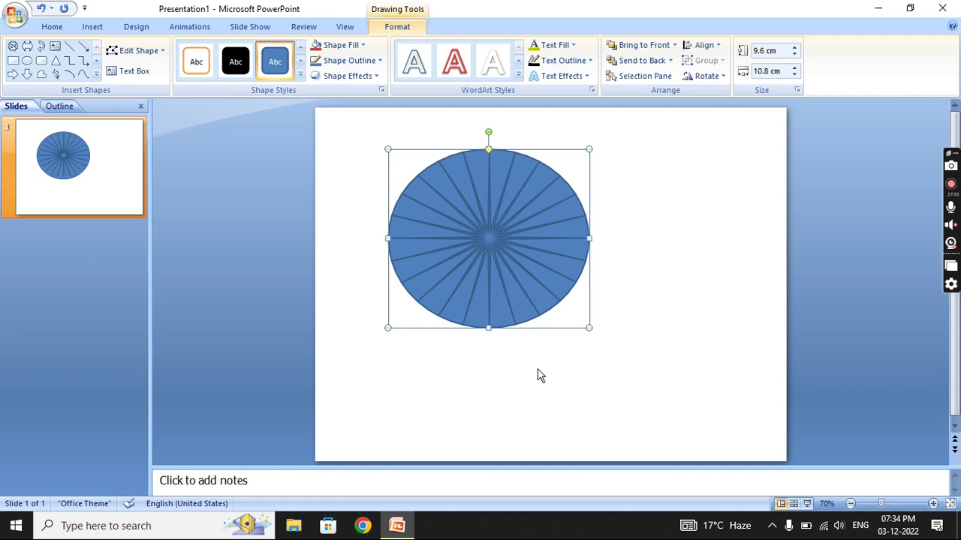
left_click(538, 376)
Apply an orange Shape Style to the radiating lines.
left_click(512, 257)
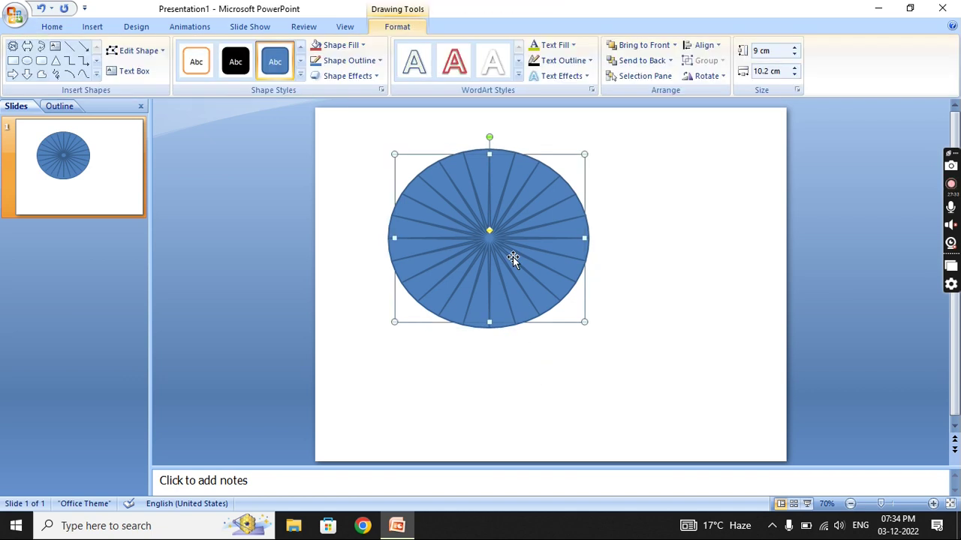
left_click(488, 137)
left_click(488, 204)
left_click(208, 73)
left_click(360, 144)
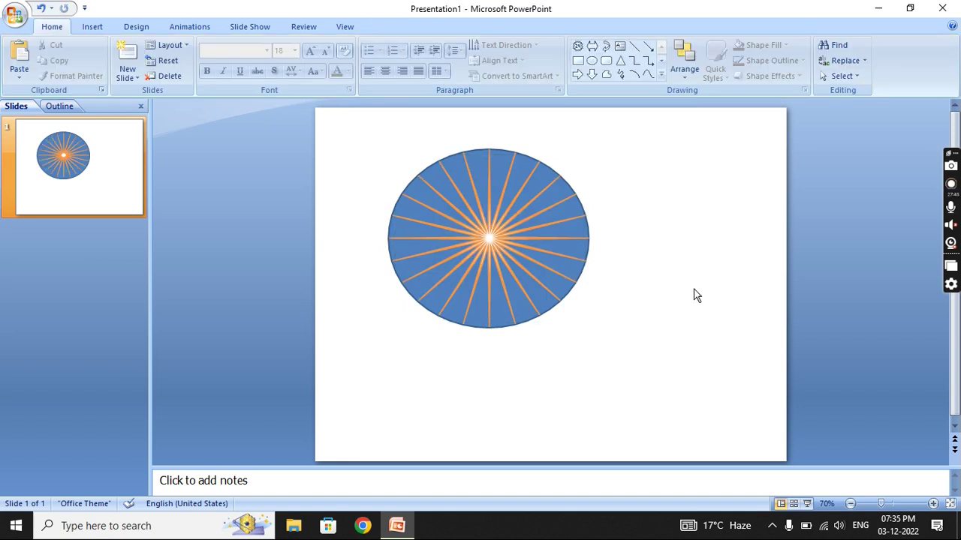
left_click(94, 28)
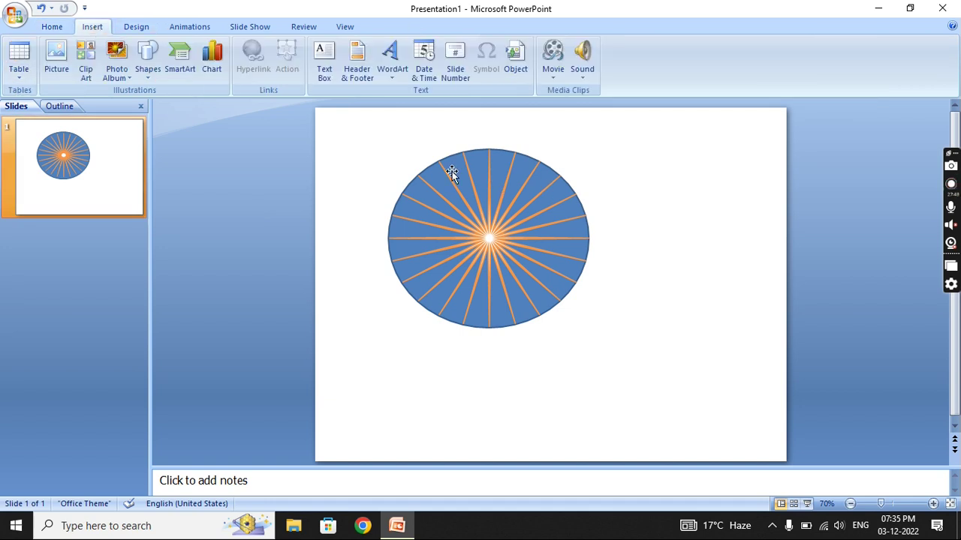
Draw a rounded rectangle at the slide's top right.
left_click(59, 30)
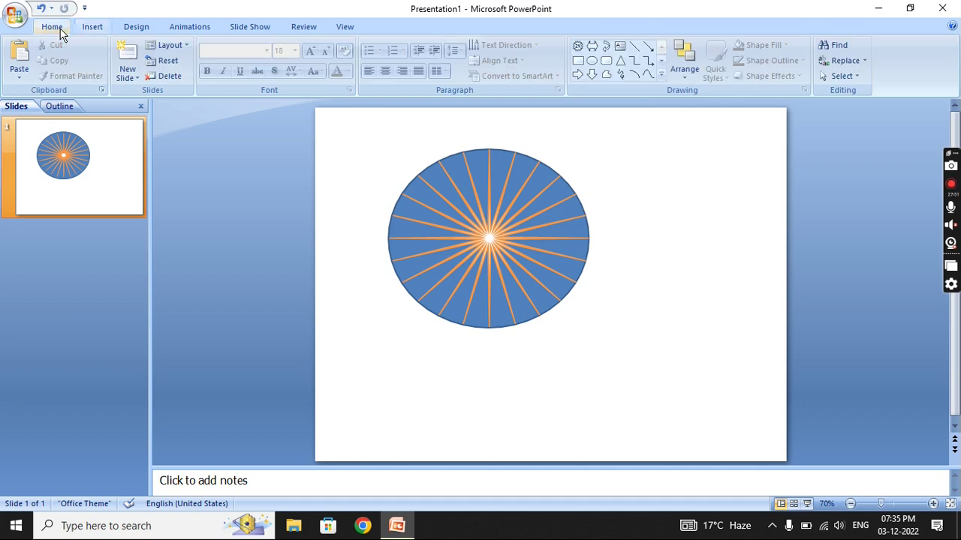
left_click(659, 76)
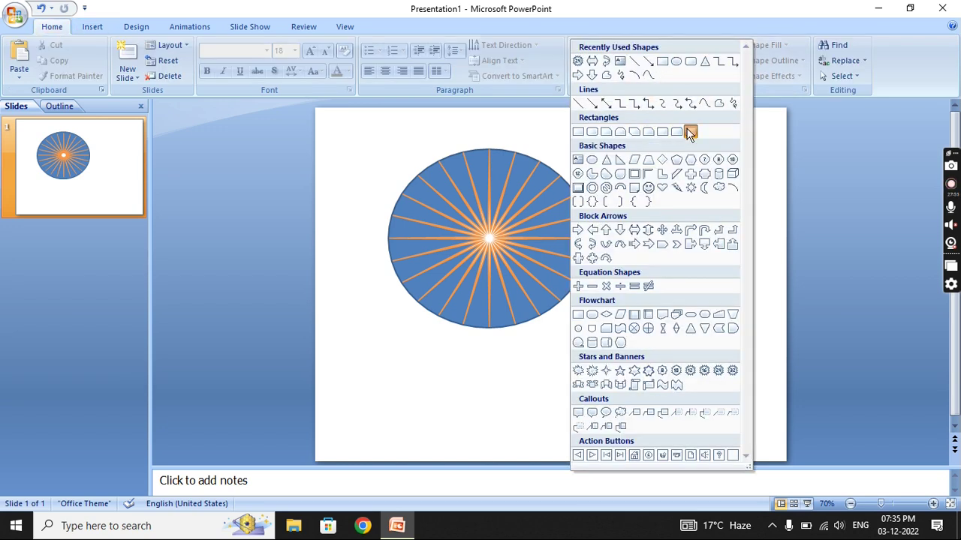
left_click(690, 133)
left_click_drag(638, 125, 773, 251)
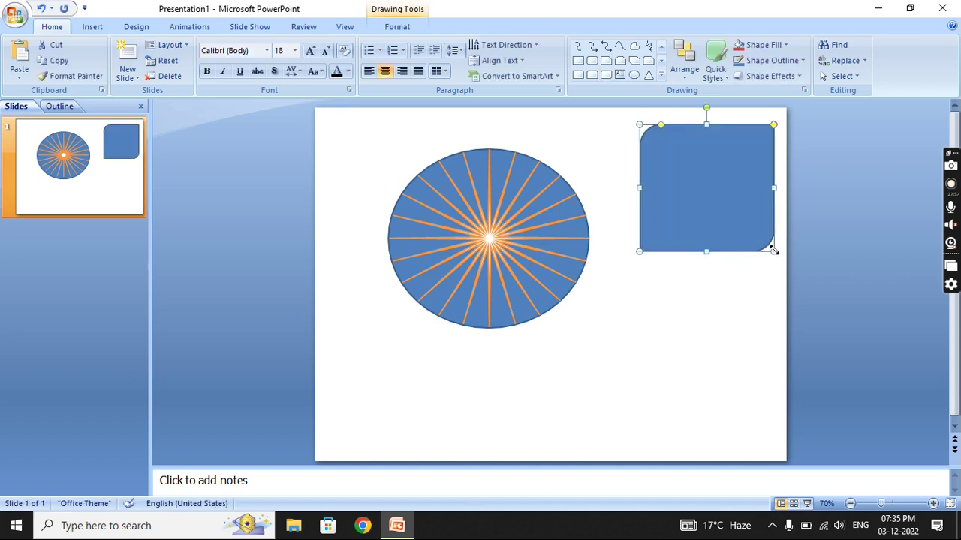
left_click(640, 286)
left_click(697, 193)
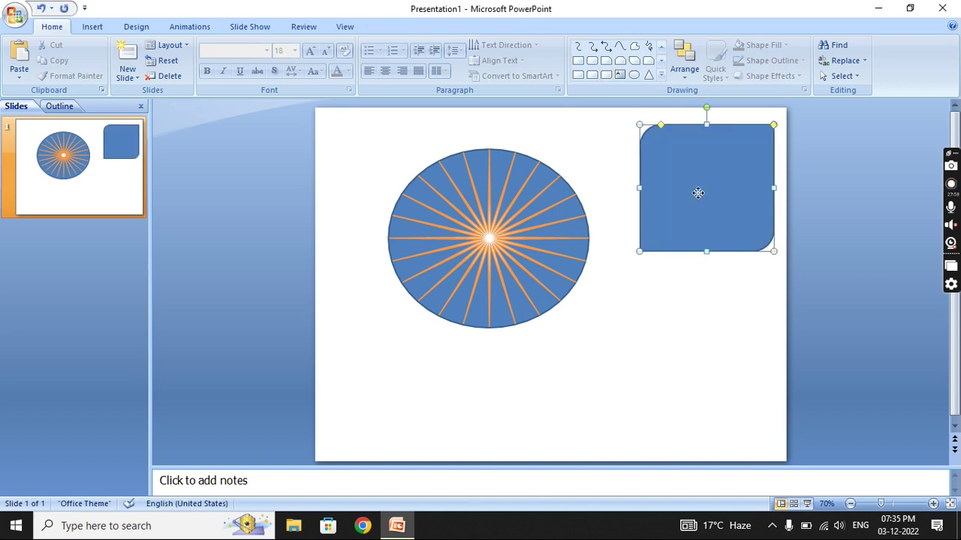
Add a snipped-corner rectangle below it and a rounded-top rectangle beneath the oval.
left_click(620, 61)
left_click_drag(632, 284, 758, 403)
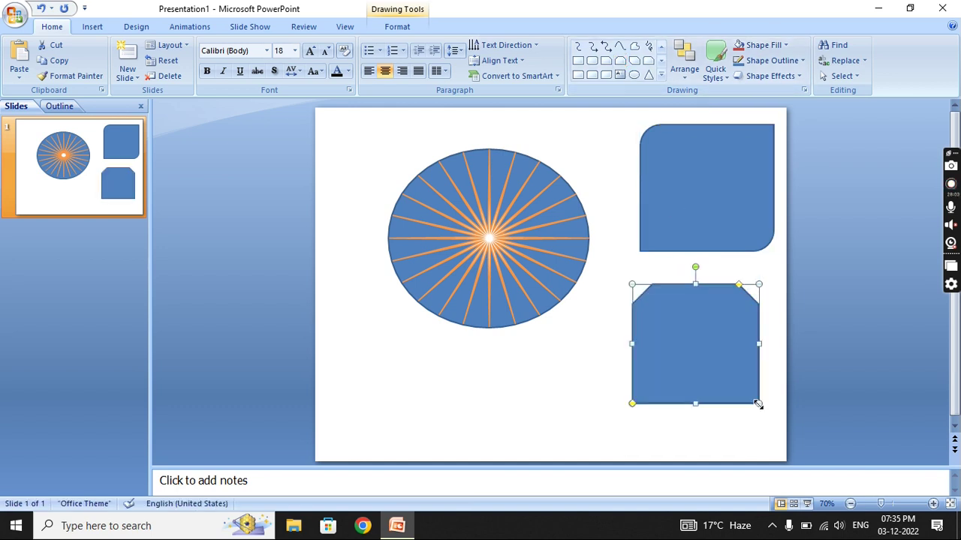
left_click(593, 75)
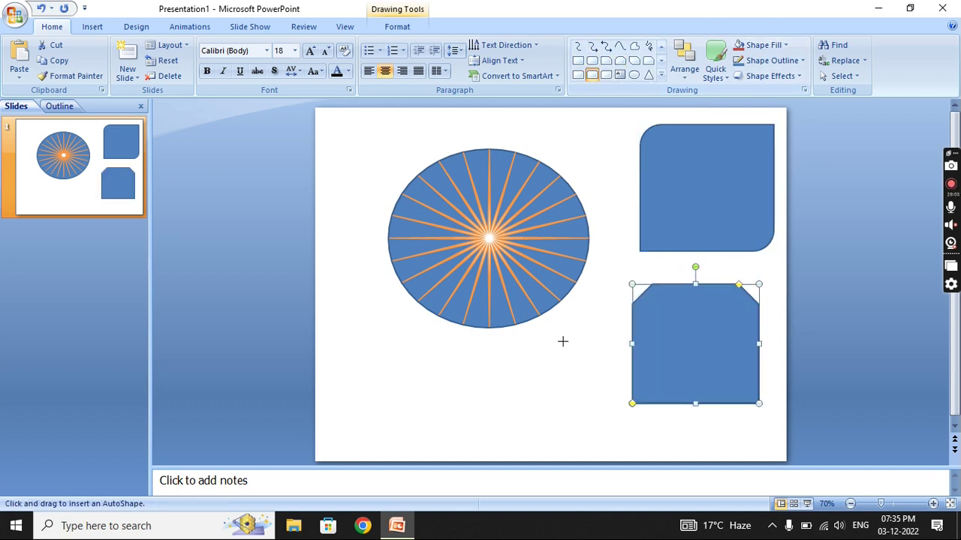
left_click_drag(380, 343, 536, 422)
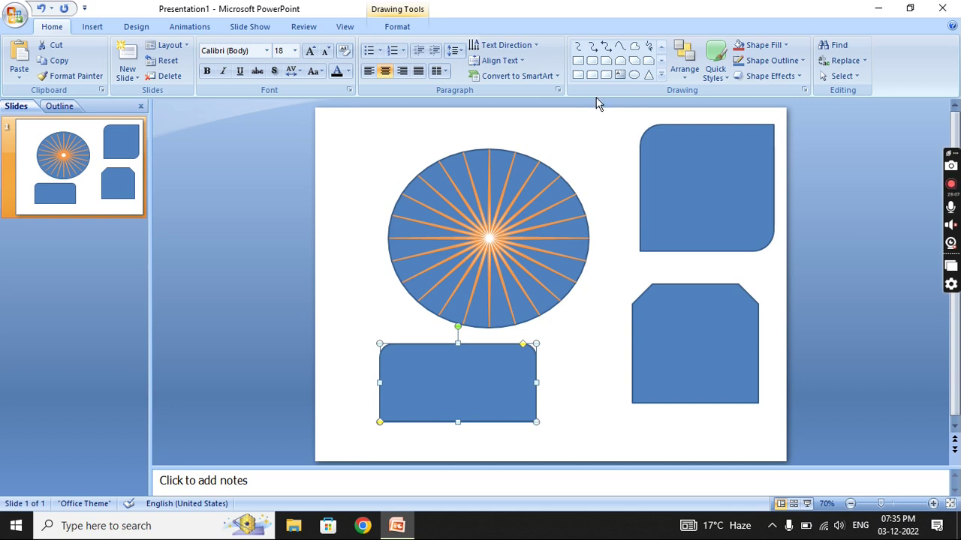
left_click(592, 47)
Draw a curve, reshape its bend, and place it along the oval's left side.
left_click(373, 165)
left_click(443, 141)
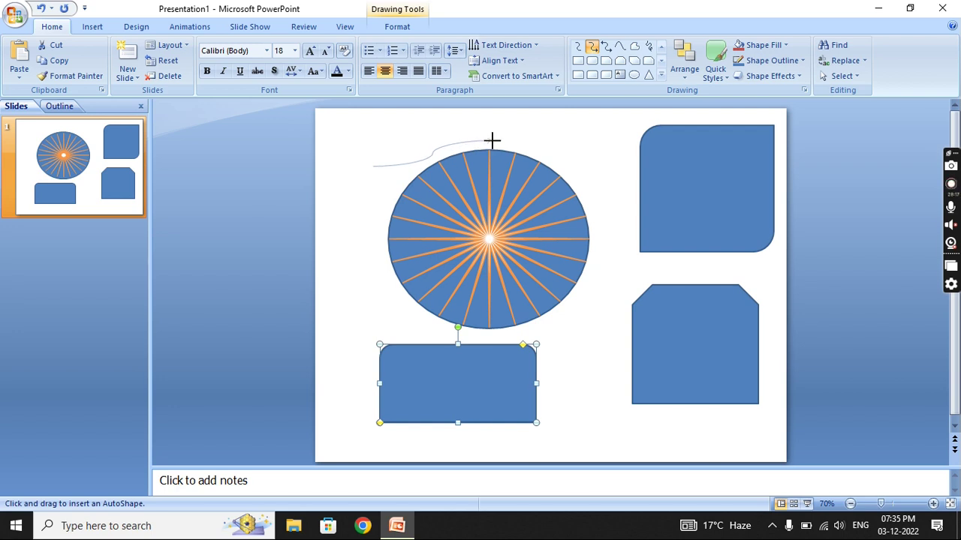
double_click(491, 147)
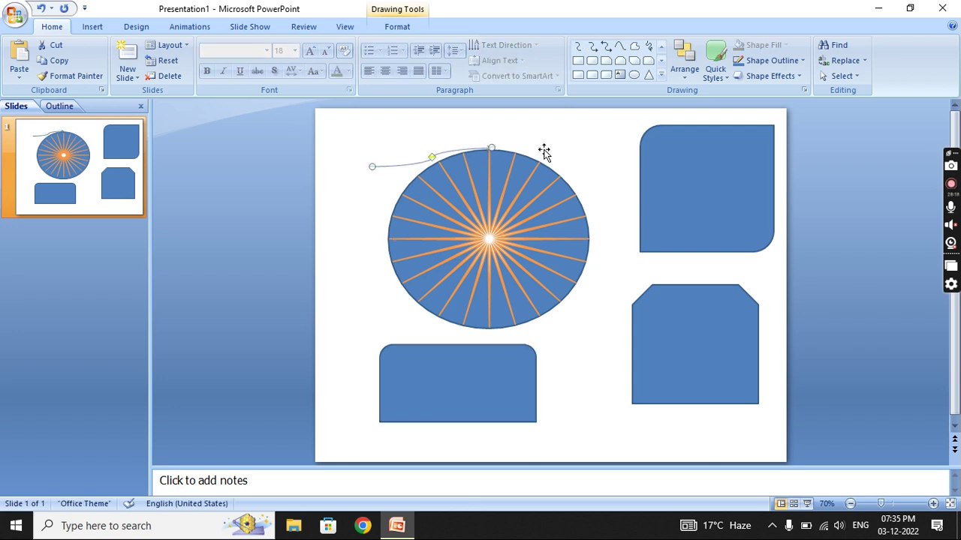
left_click_drag(432, 159, 431, 145)
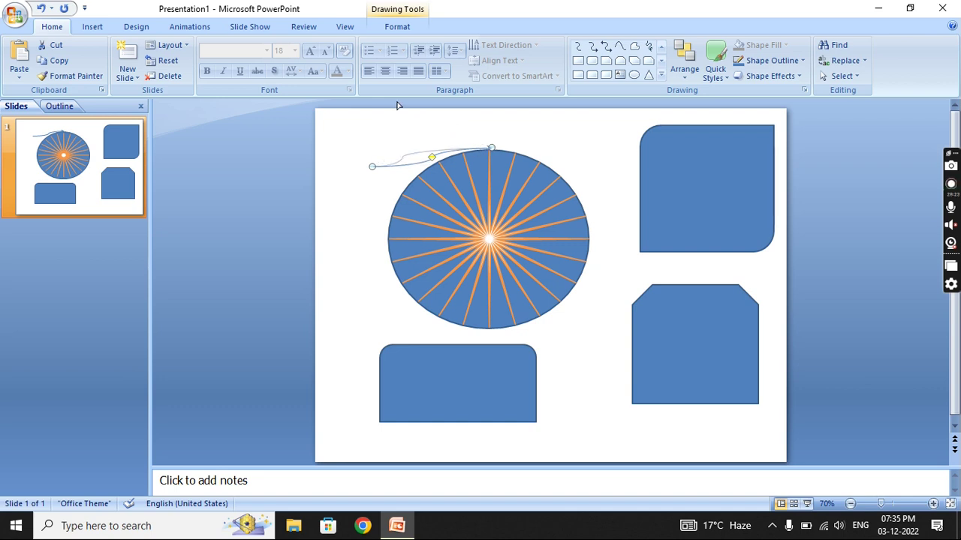
left_click_drag(431, 145, 440, 123)
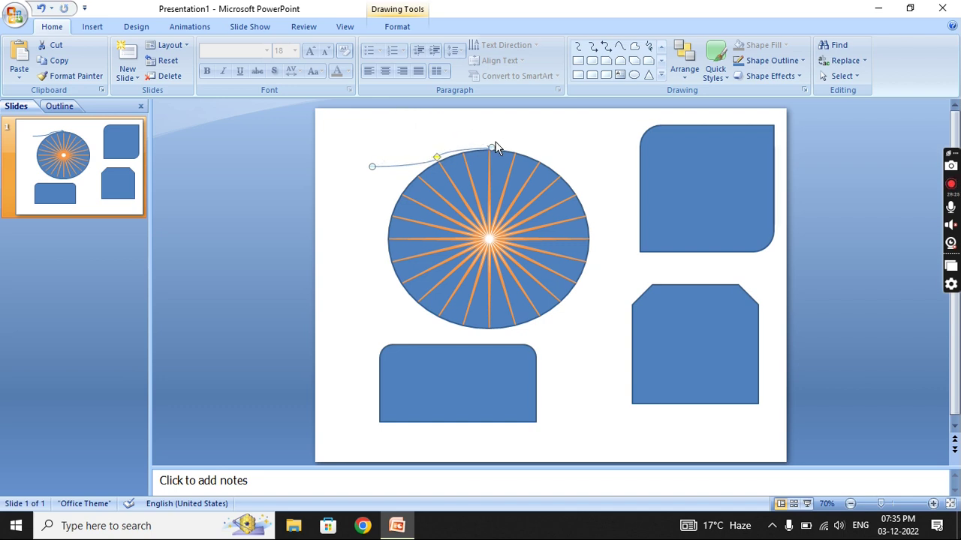
mouse_move(492, 147)
left_mouse_down()
mouse_move(443, 171)
mouse_move(387, 240)
left_mouse_up()
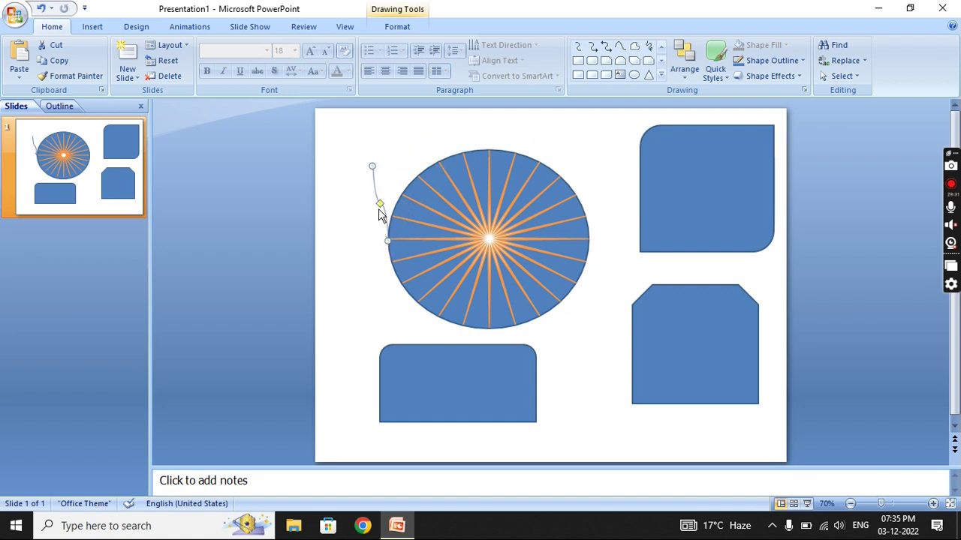
left_click_drag(372, 183, 345, 167)
left_click(505, 126)
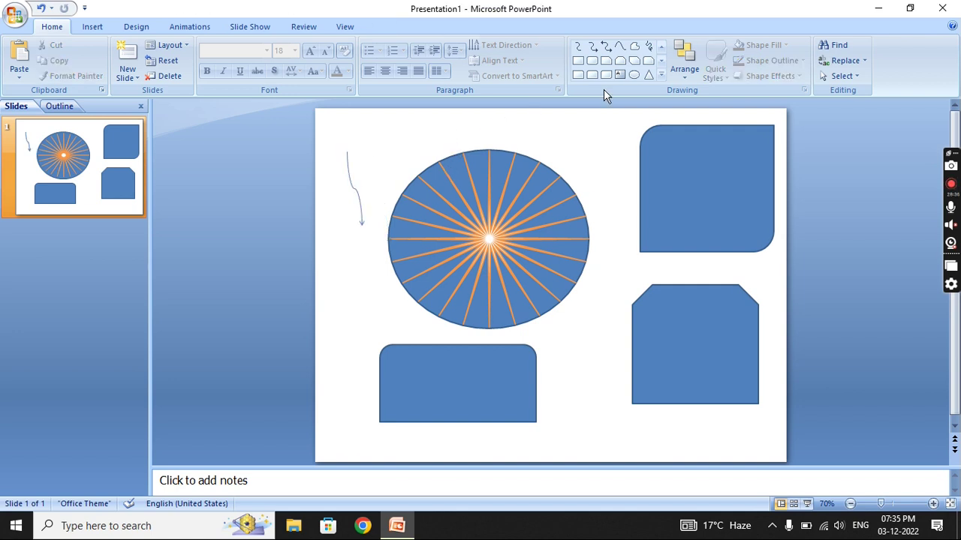
Draw a trial freehand scribble beside the oval, then delete it.
left_click(649, 47)
left_click_drag(598, 136, 599, 251)
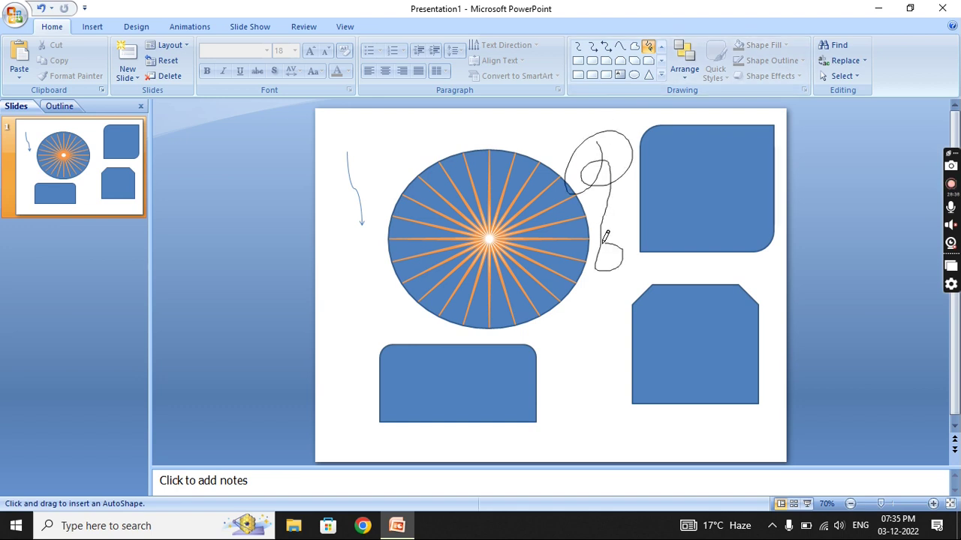
left_click_drag(599, 252, 605, 366)
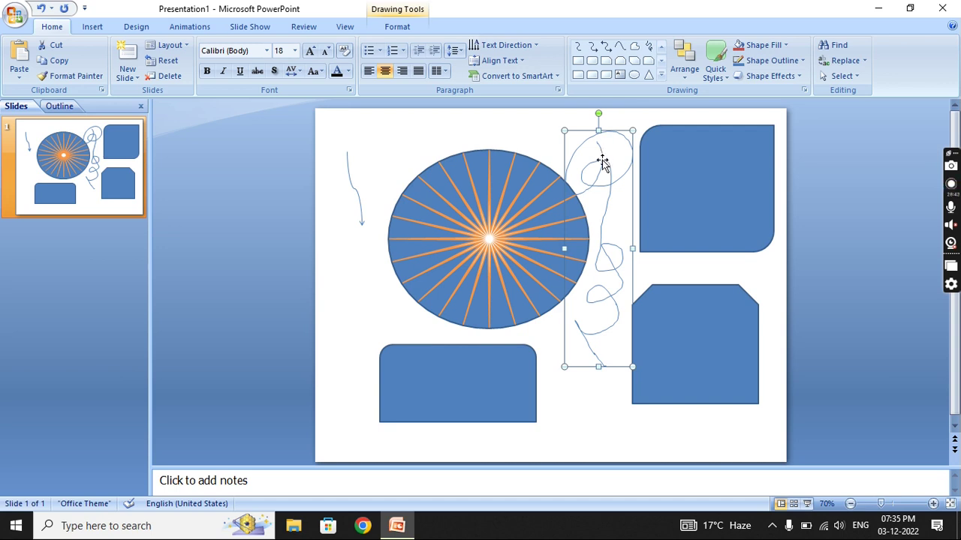
key("Delete")
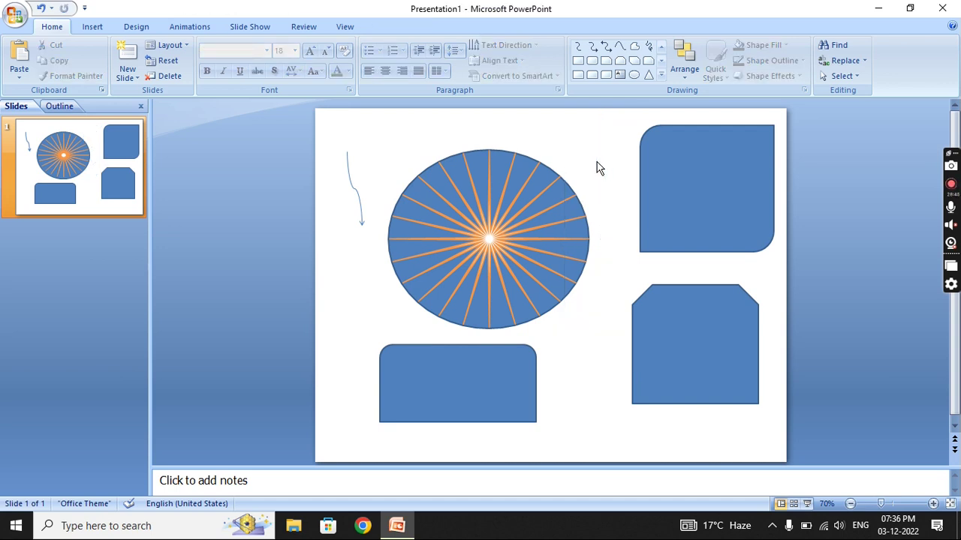
Select the top-right rounded rectangle and open the Quick Styles gallery for it.
left_click(686, 75)
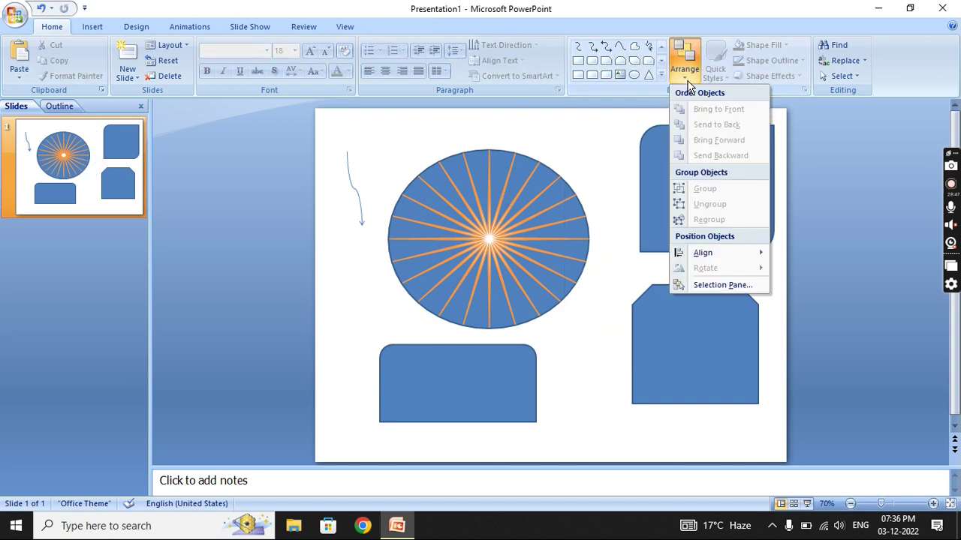
left_click(556, 238)
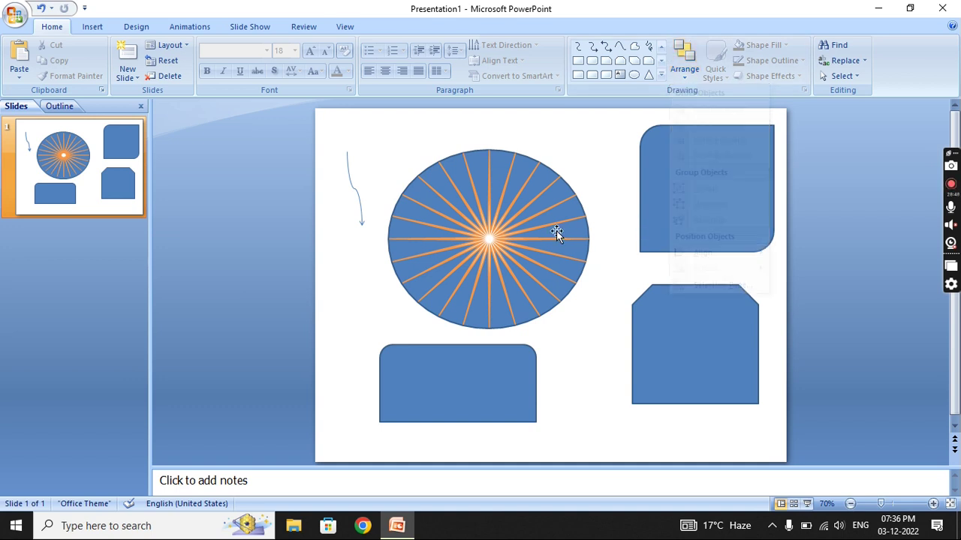
left_click(696, 195)
left_click(683, 75)
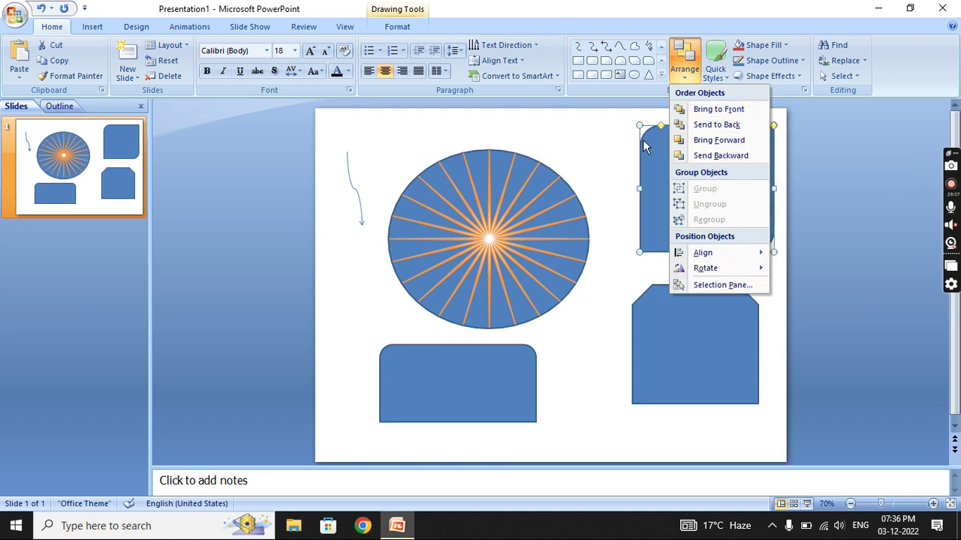
left_click(717, 74)
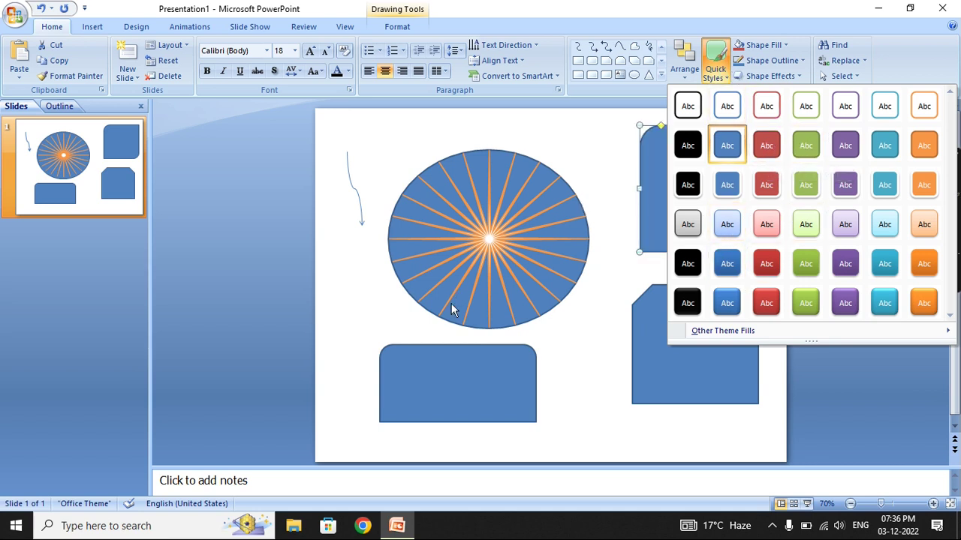
Select the bottom rounded rectangle and apply the light pink preset shape style.
left_click(433, 389)
left_click(434, 390)
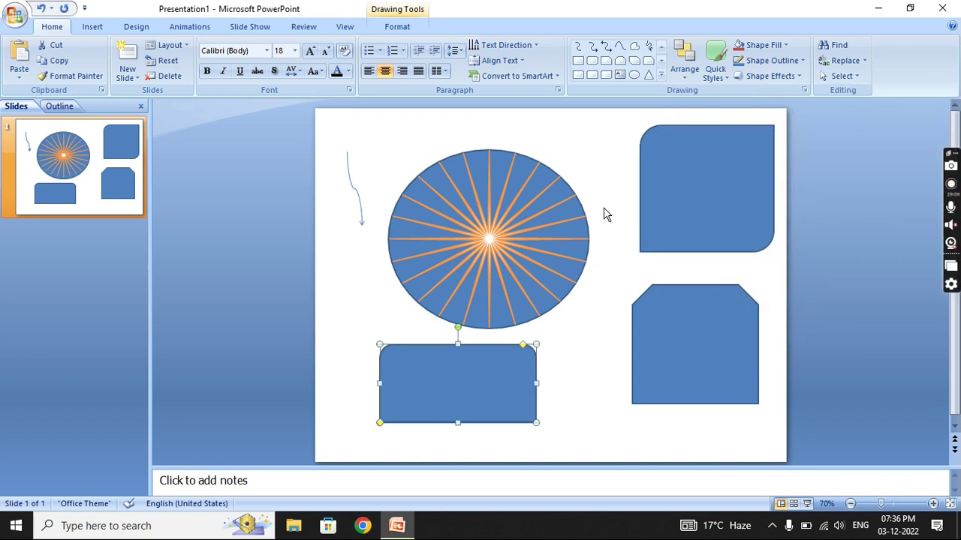
left_click(717, 79)
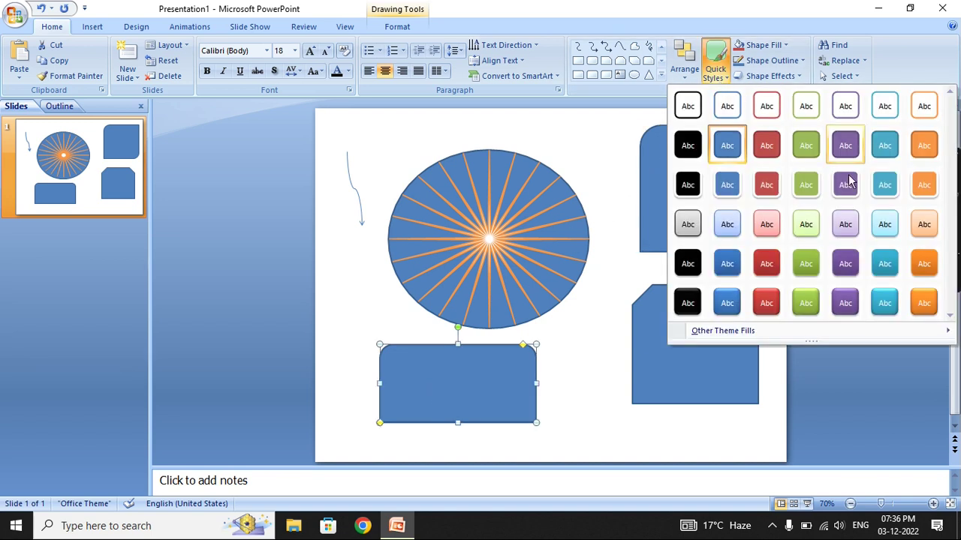
left_click(757, 227)
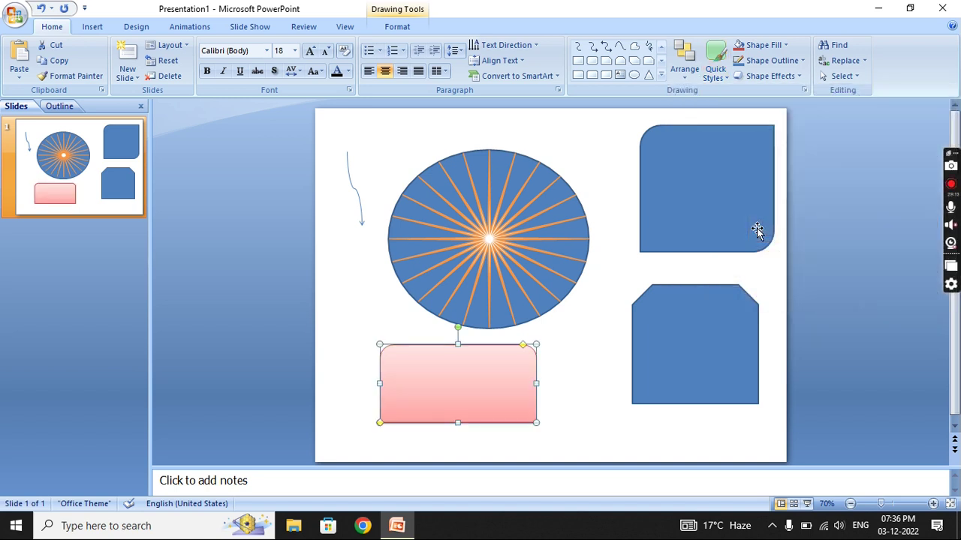
Fill the bottom rectangle with yellow and give it a red outline.
left_click(762, 45)
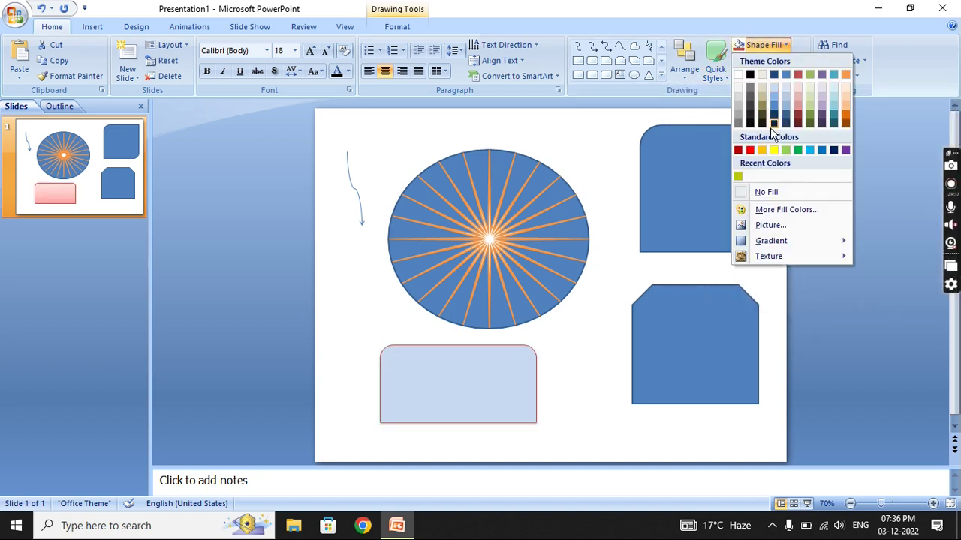
left_click(774, 151)
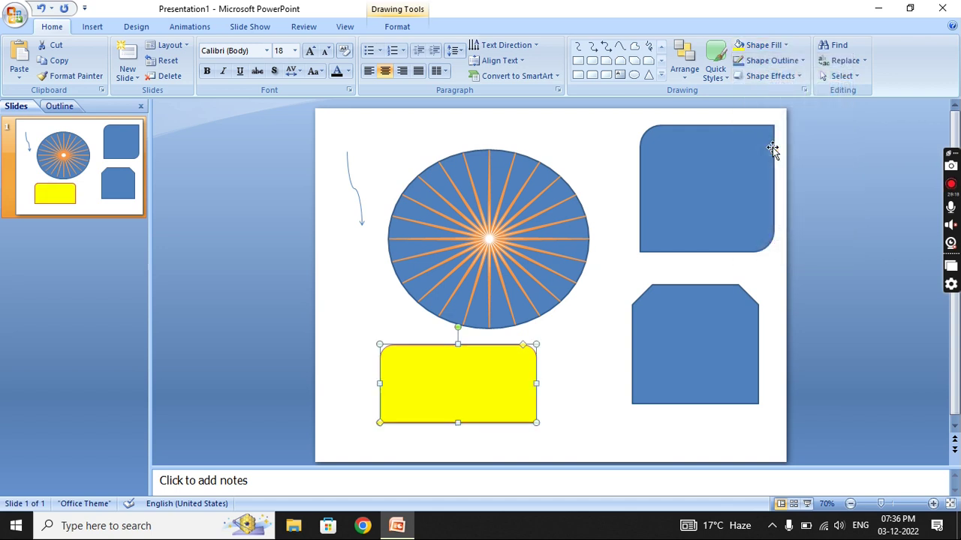
left_click(770, 64)
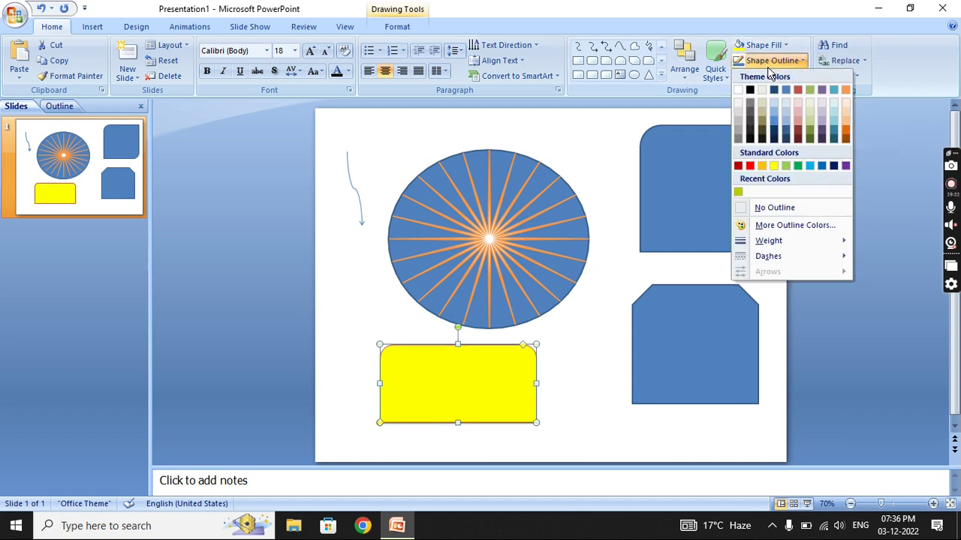
left_click(749, 168)
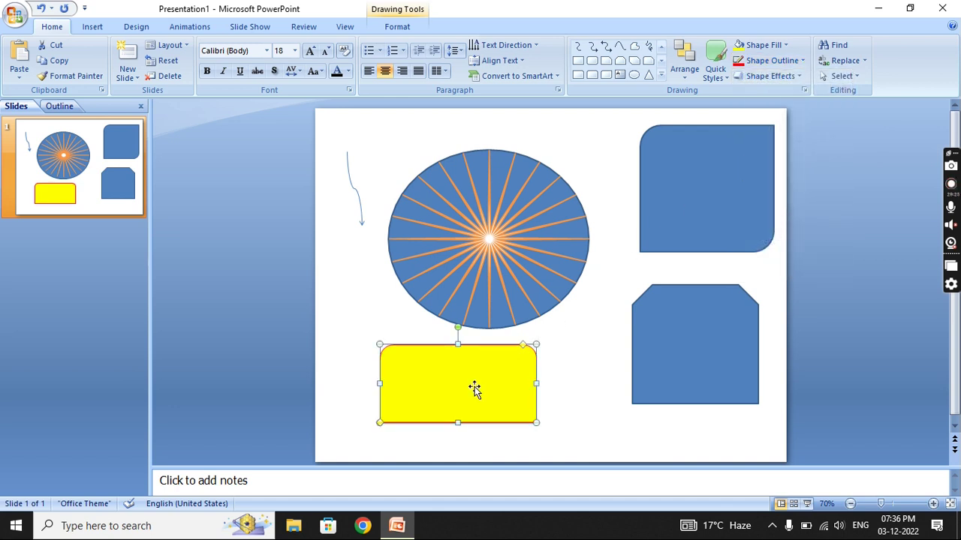
Preview the Shadow, Reflection, Bevel and 3-D Rotation effects, then apply a red Glow to the yellow rectangle.
left_click(797, 78)
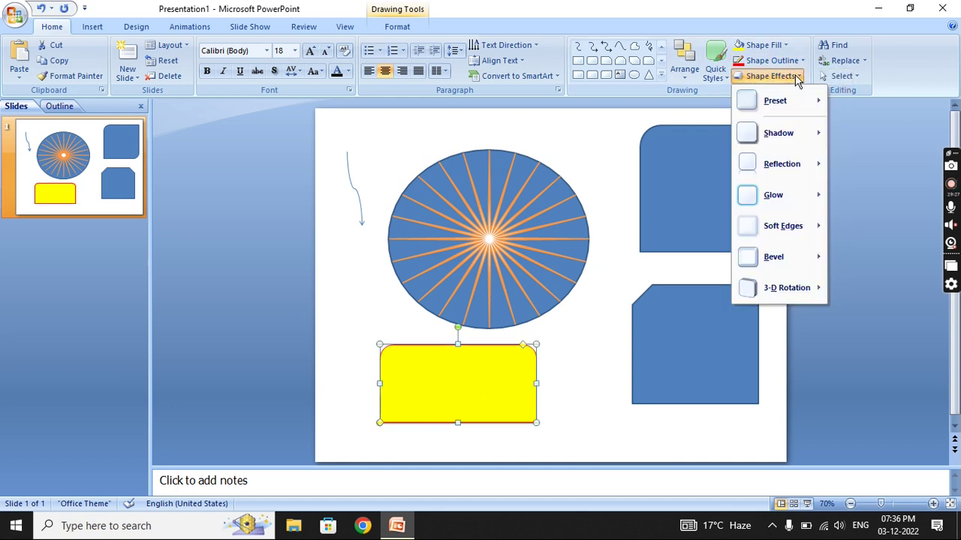
mouse_move(799, 141)
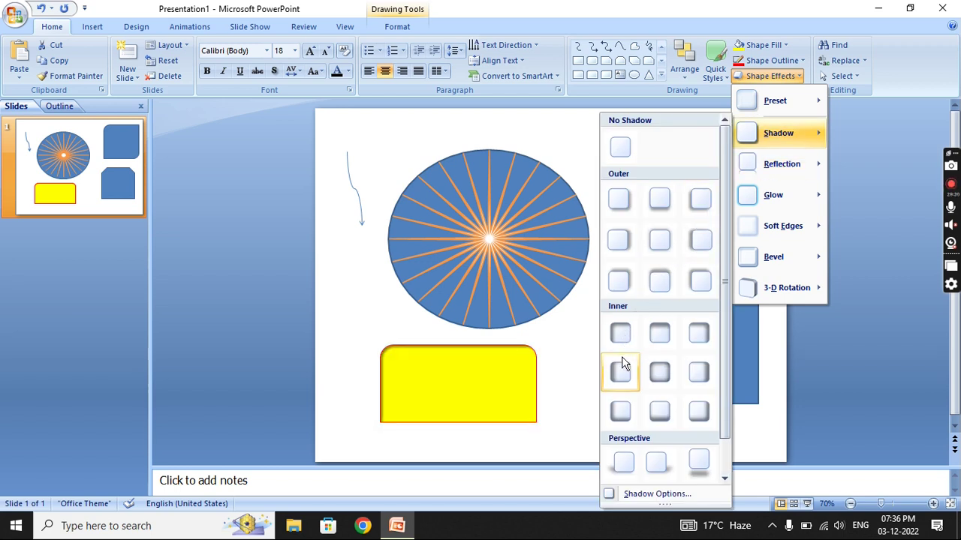
mouse_move(796, 207)
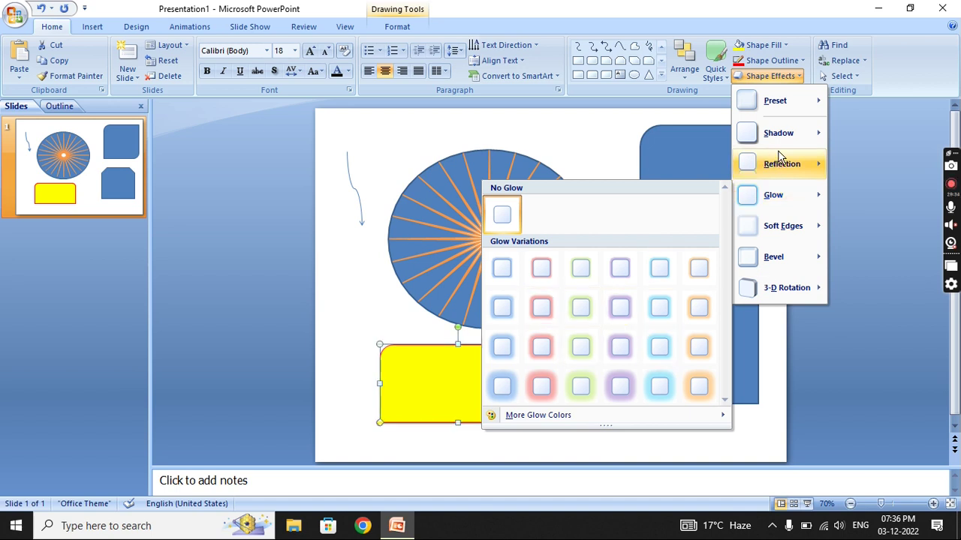
mouse_move(811, 172)
mouse_move(799, 233)
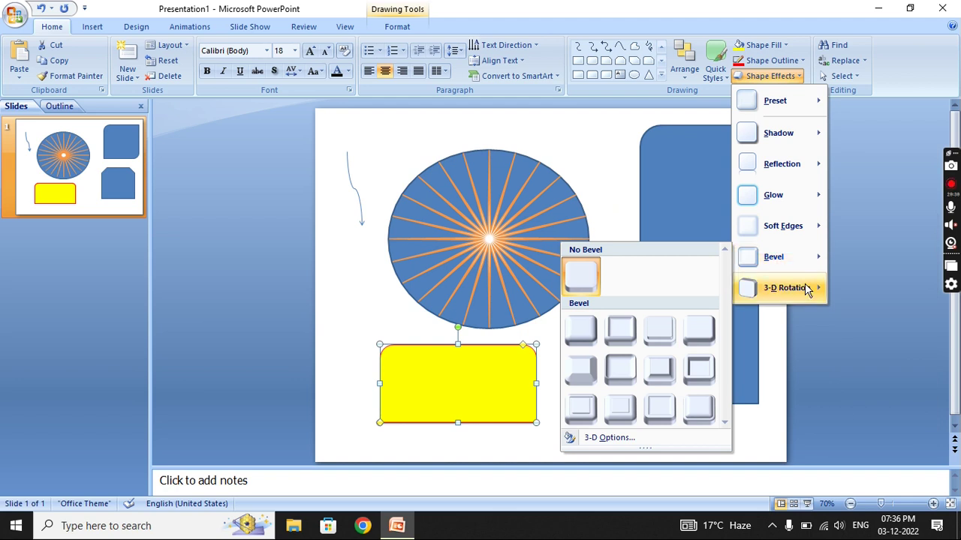
mouse_move(807, 291)
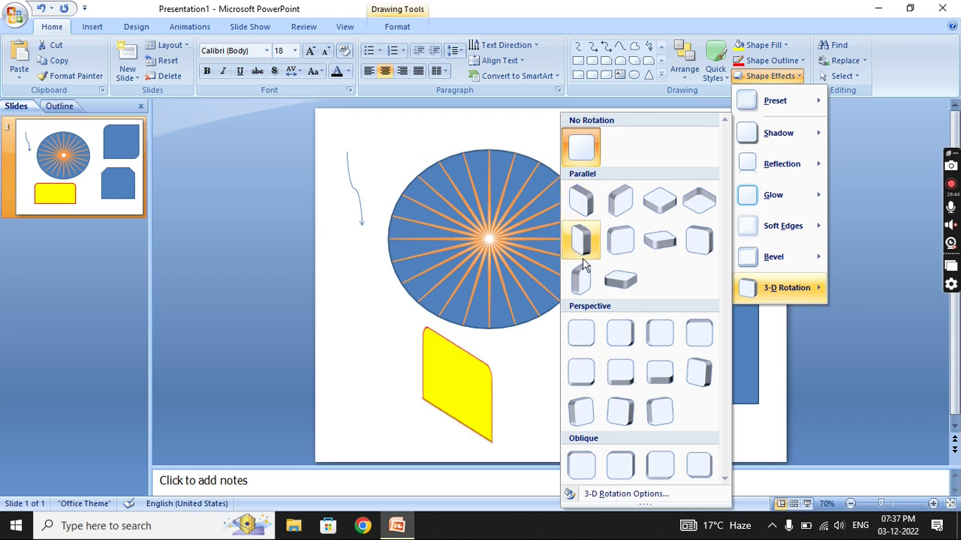
mouse_move(773, 194)
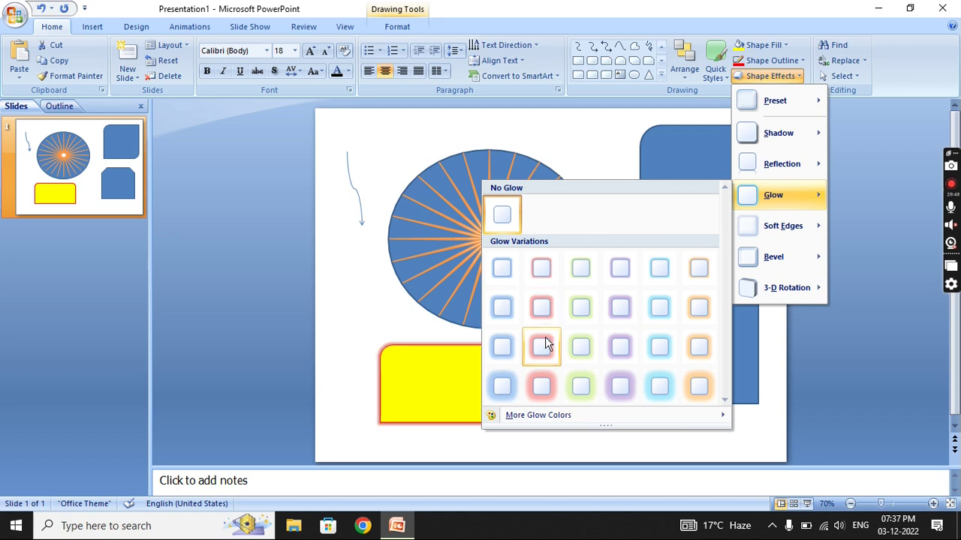
left_click(546, 364)
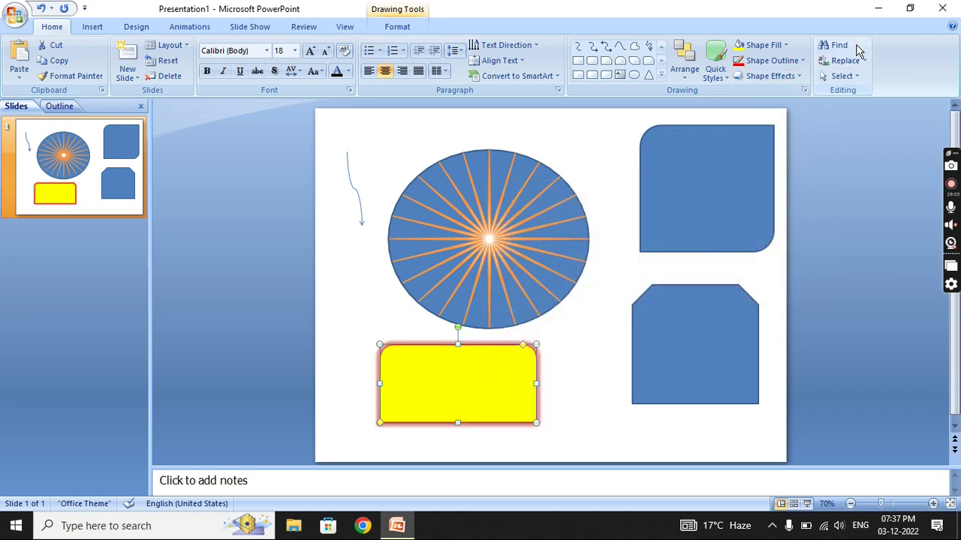
Open the Find and Replace window, then close it without changes.
left_click(839, 47)
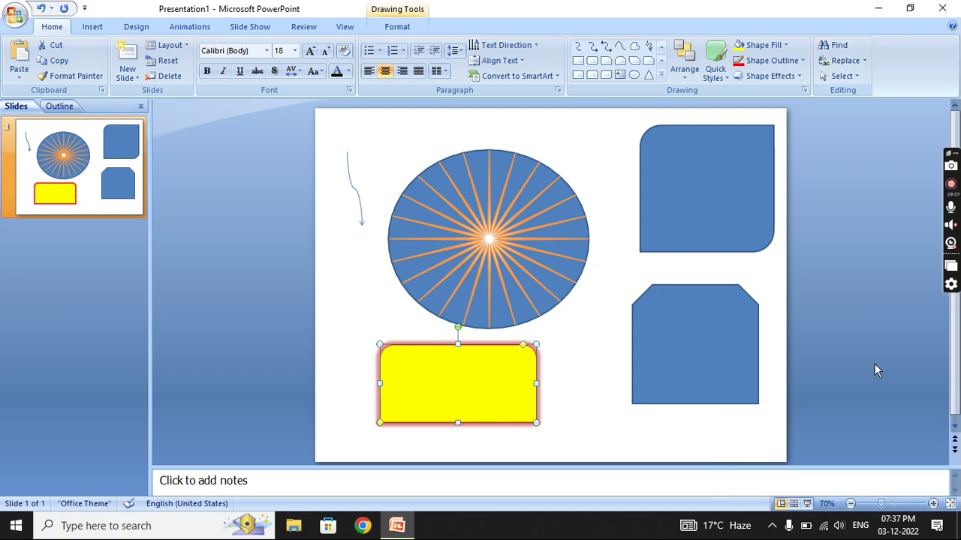
left_click(845, 63)
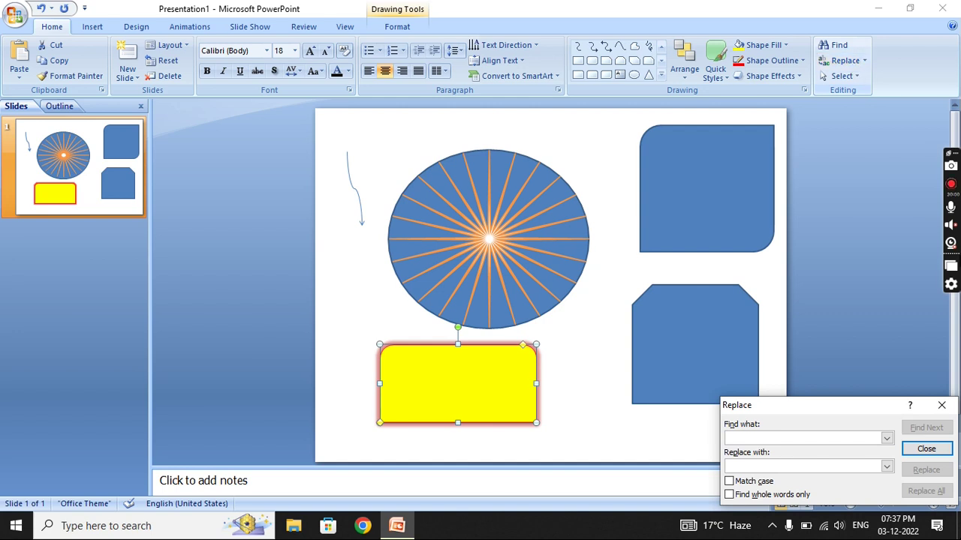
left_click(941, 405)
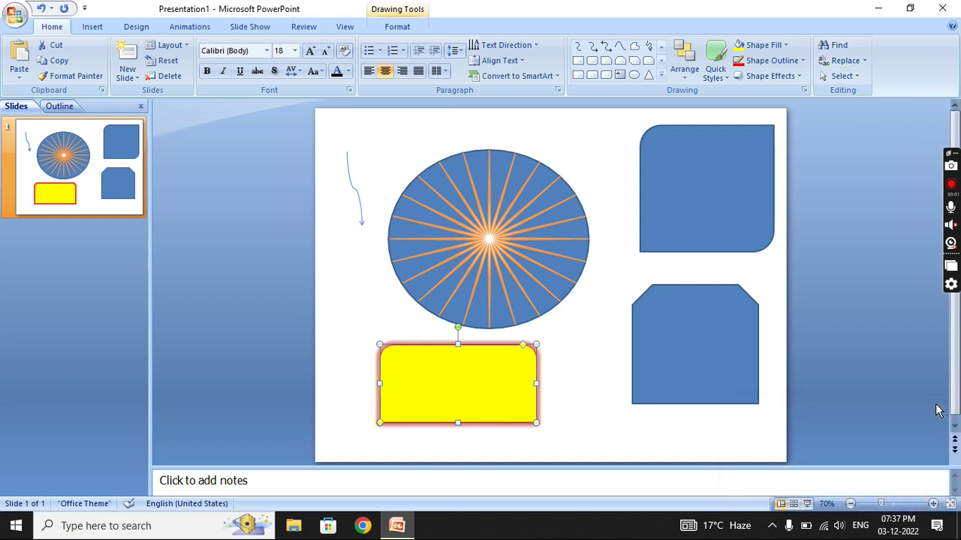
Select and deselect the top-right blue rectangle, then minimize PowerPoint and refresh the desktop.
left_click(732, 175)
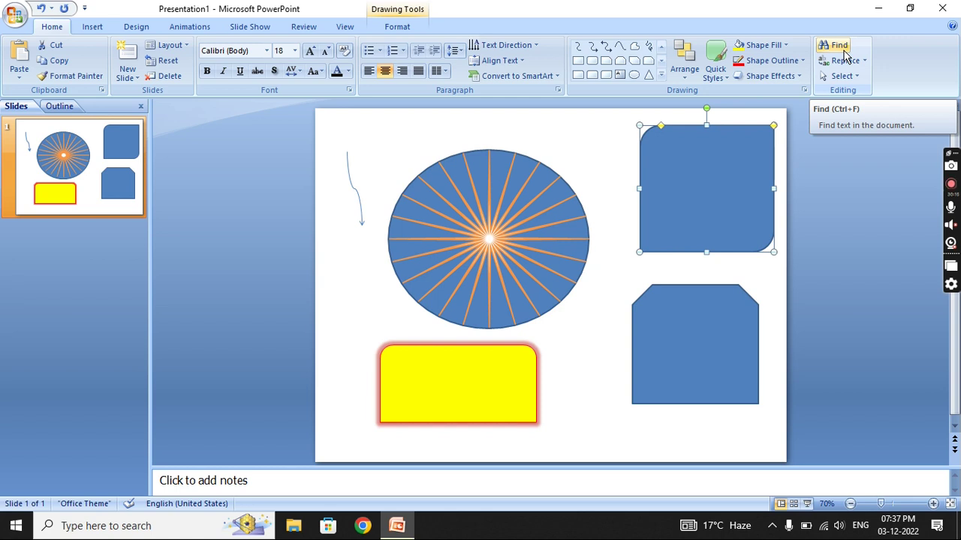
left_click(863, 60)
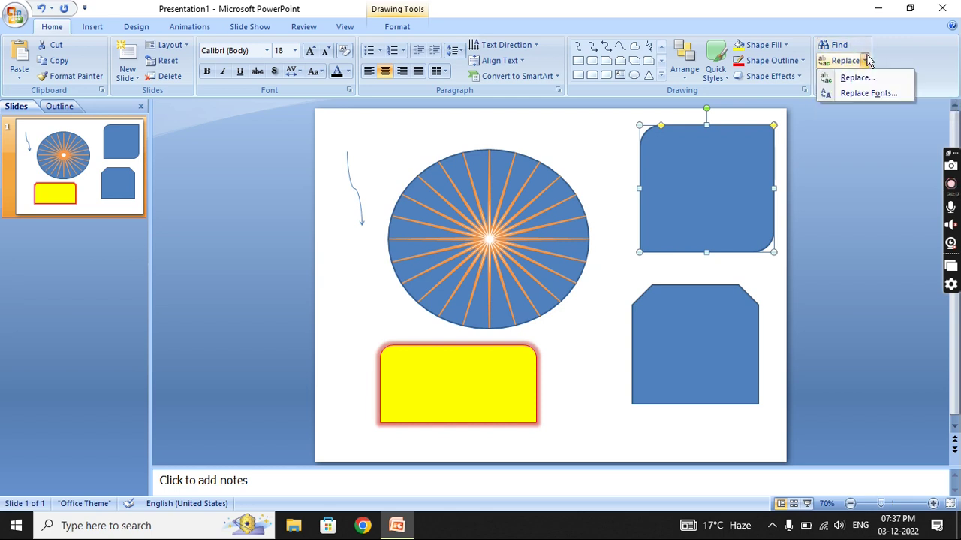
left_click(862, 58)
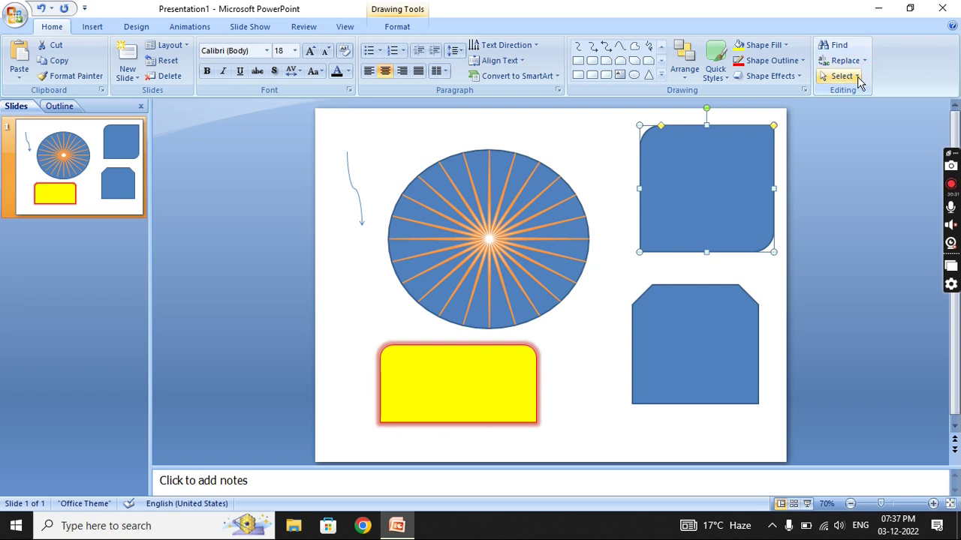
left_click(845, 193)
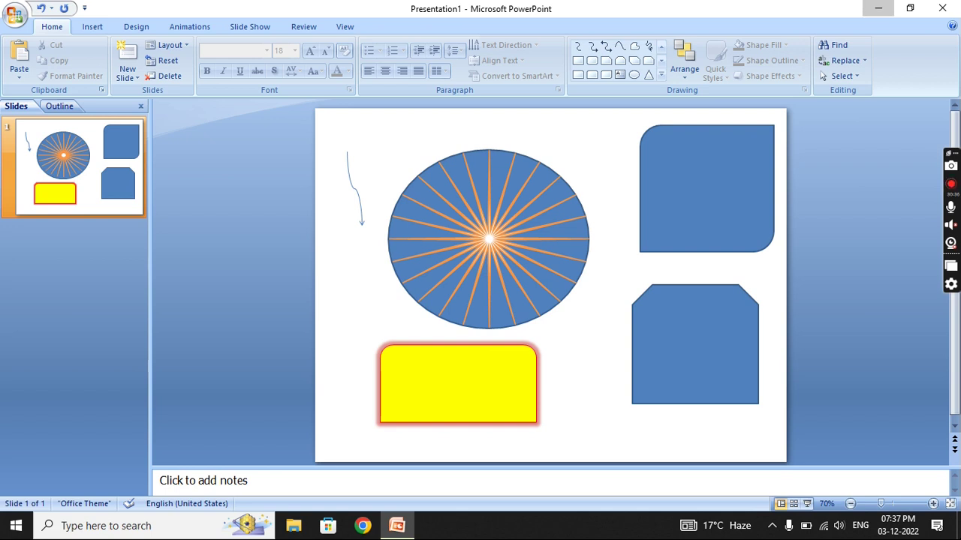
left_click(878, 8)
right_click(554, 91)
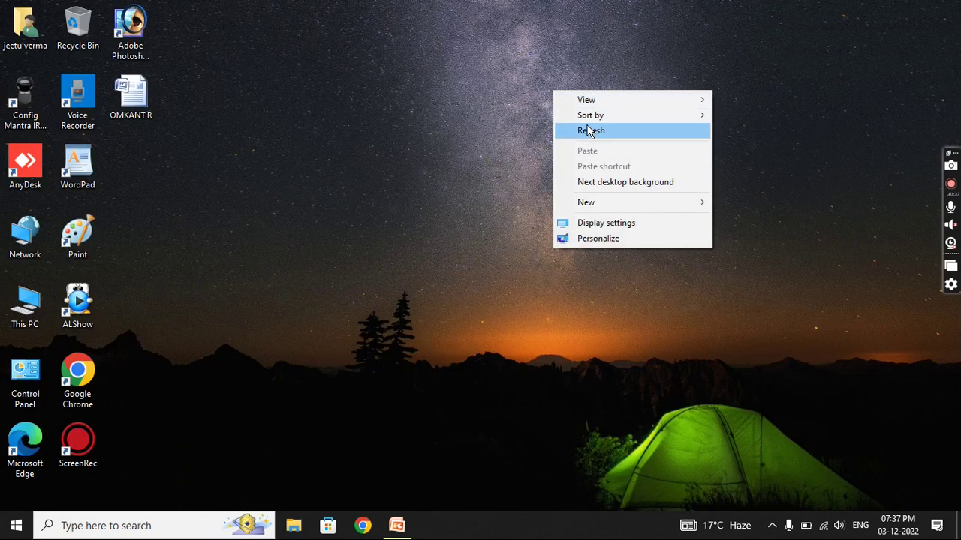